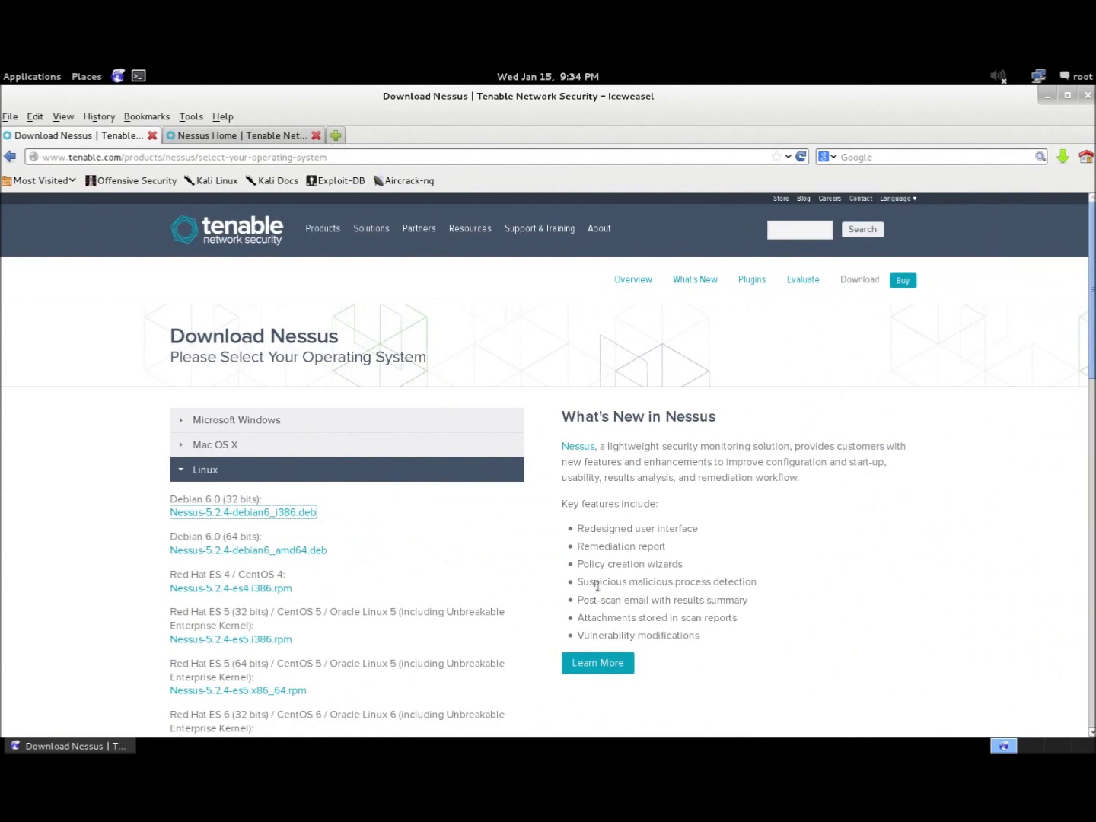
Download the 32-bit Debian Nessus package from the download page
right_click(96, 553)
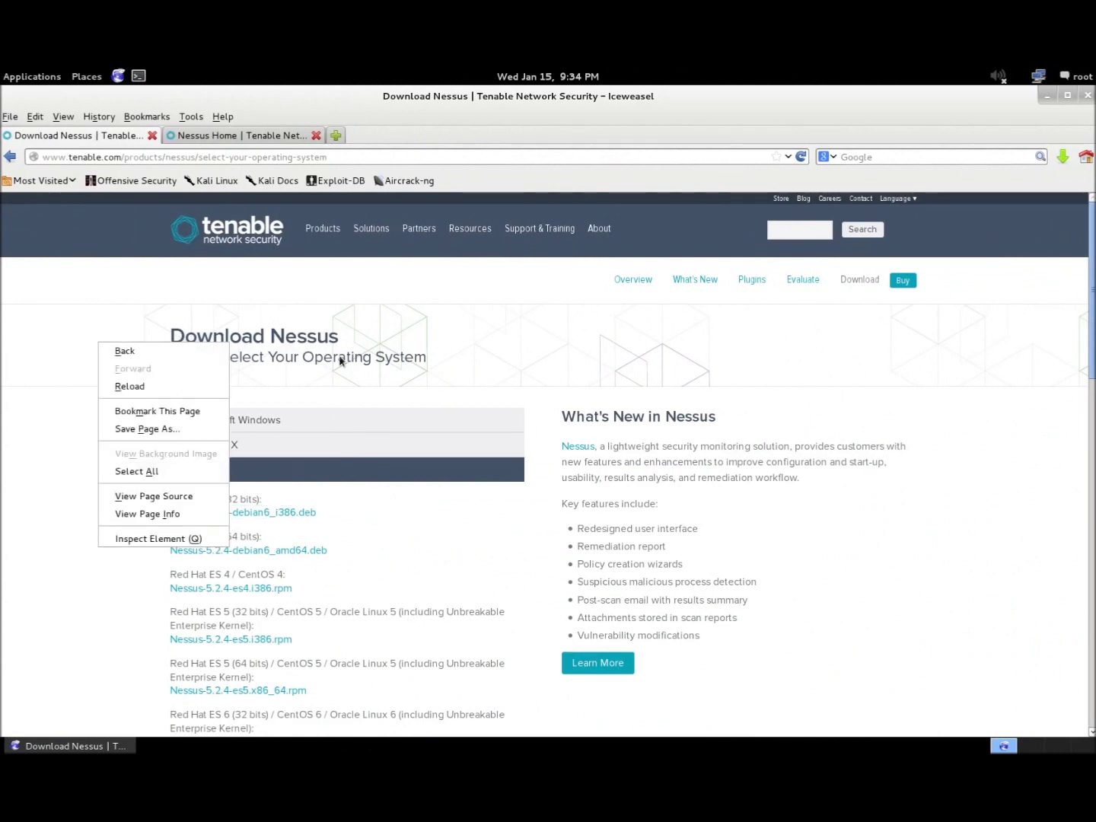
left_click(261, 154)
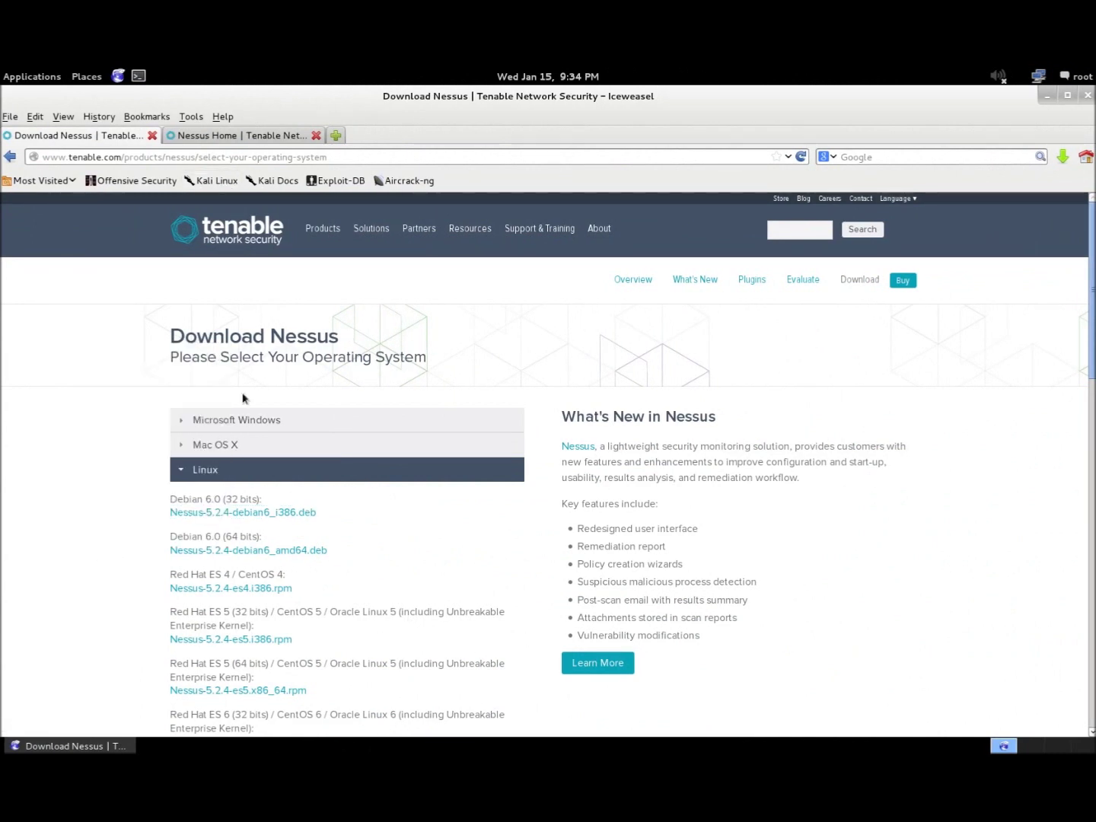
left_click(243, 517)
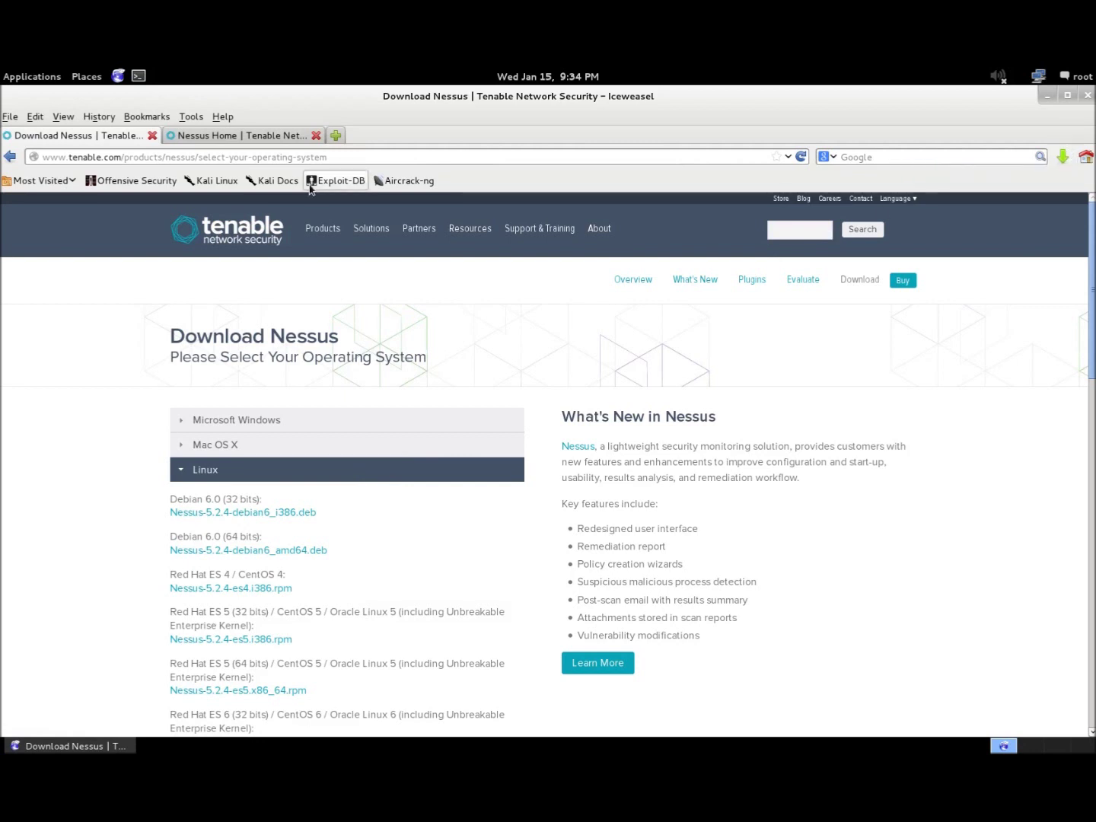
Register for Nessus Home with a name, e-mail and country United States, opting into updates and accepting the terms
left_click(239, 135)
right_click(765, 440)
left_click(711, 437)
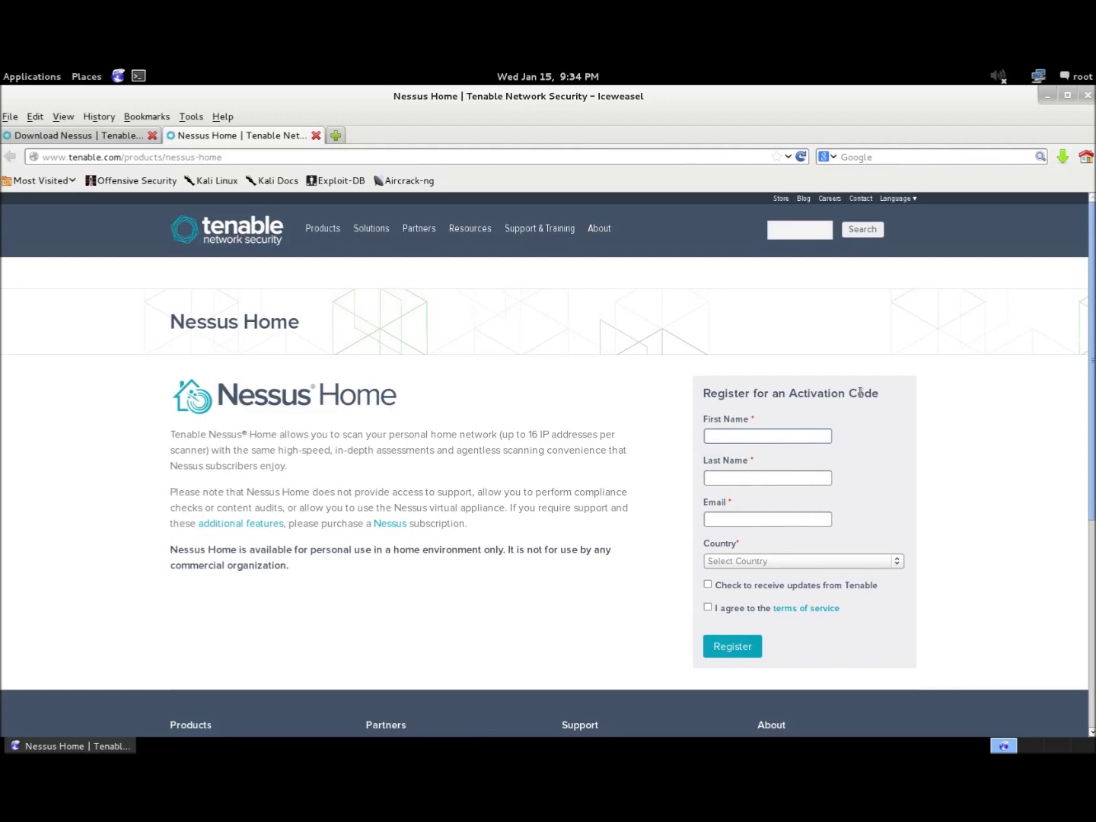
type("Adrian")
key("Tab")
key("Tab")
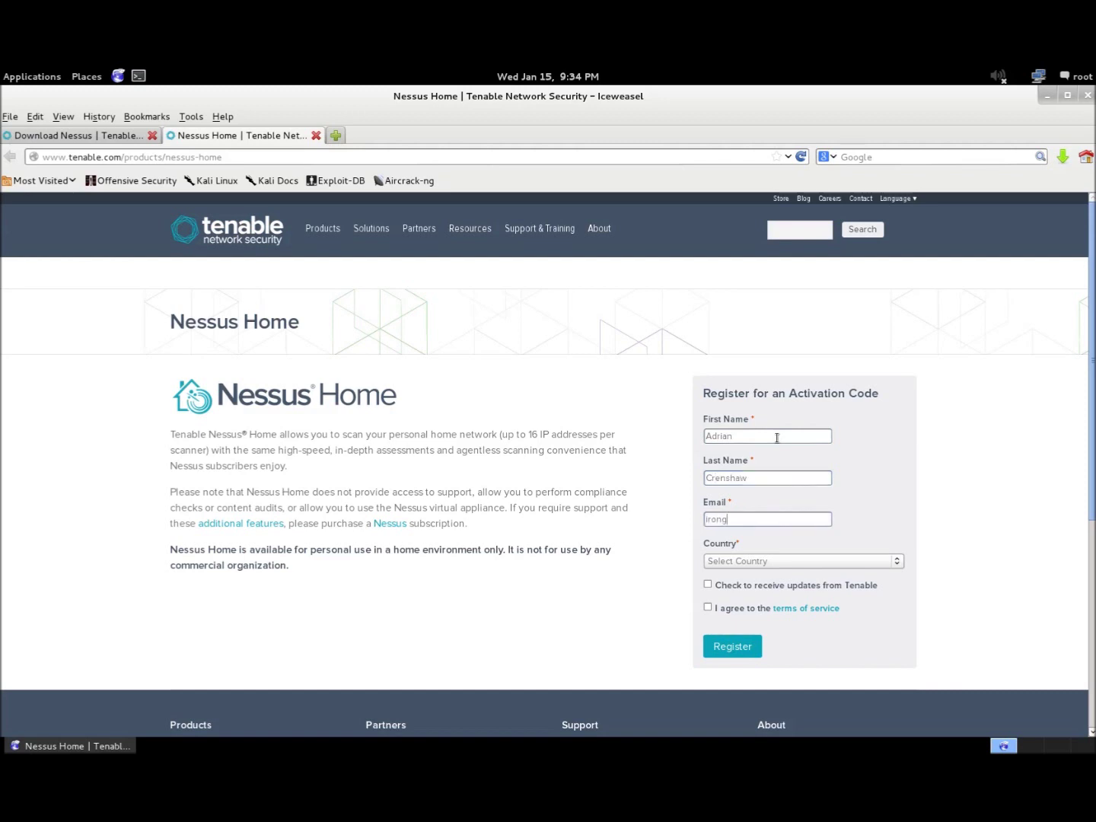
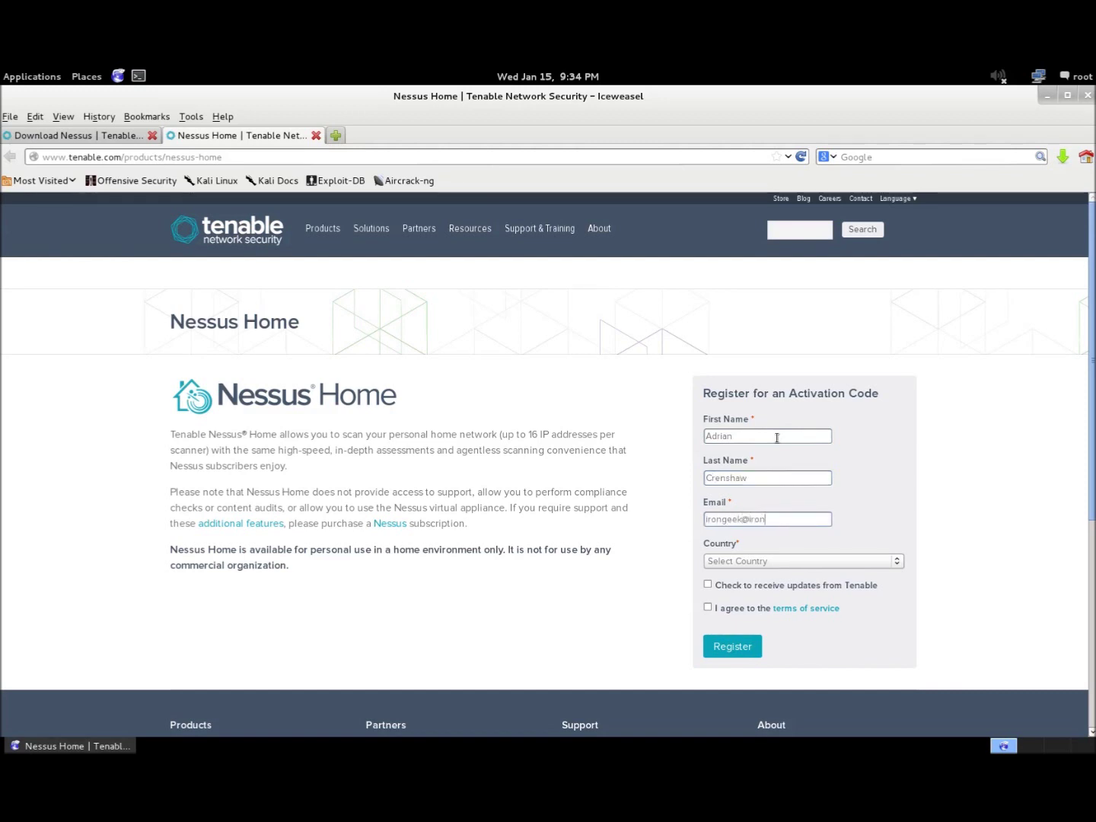
key("Tab")
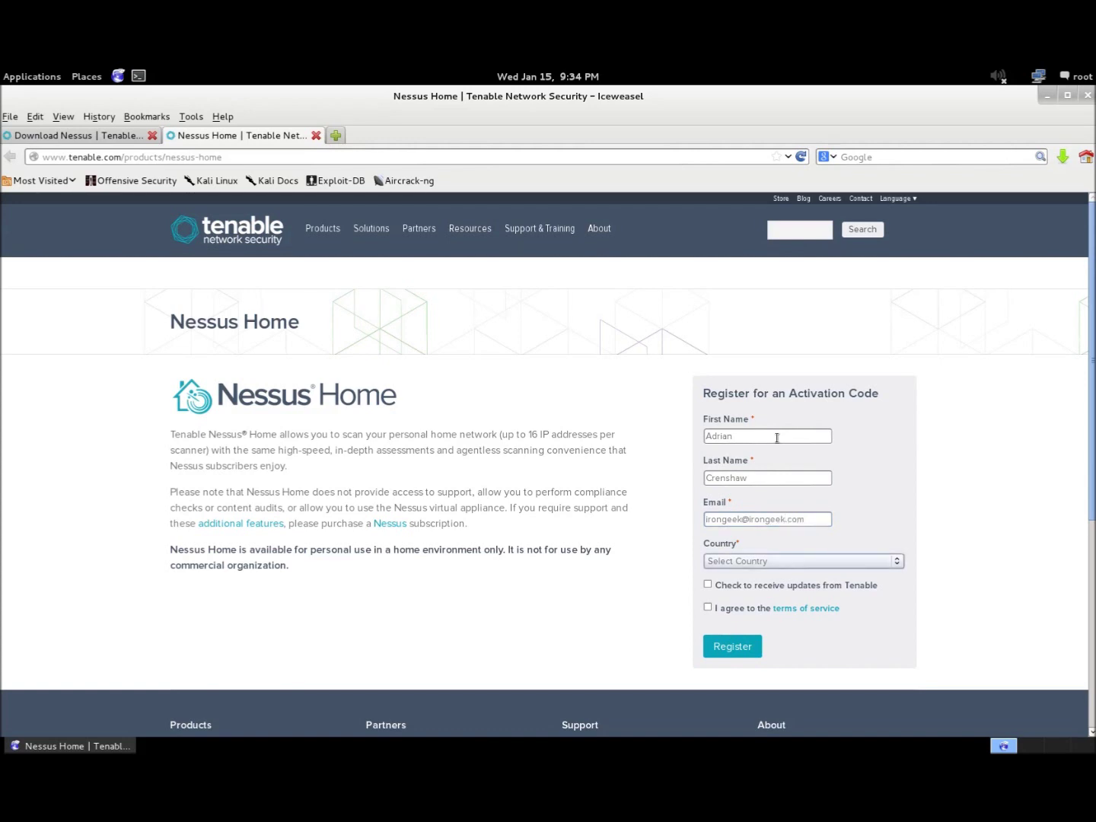
key("Down")
key("Tab")
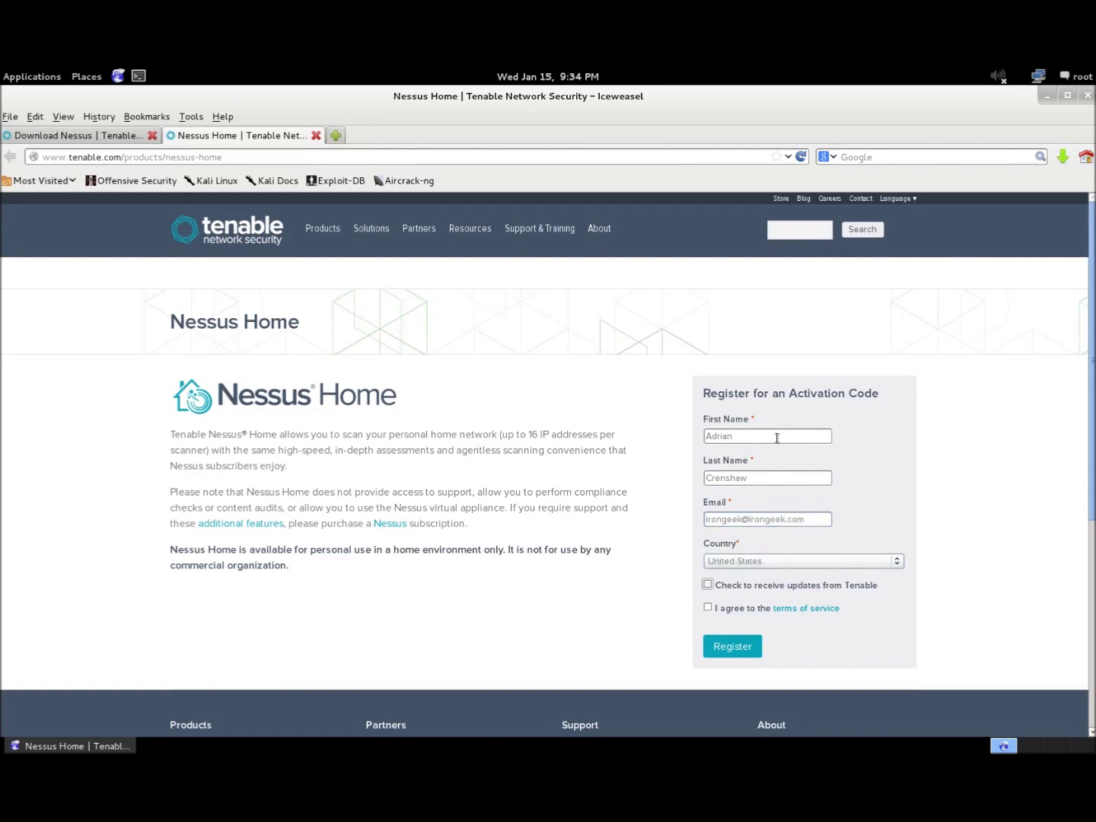
left_click(706, 586)
left_click(708, 607)
left_click(720, 646)
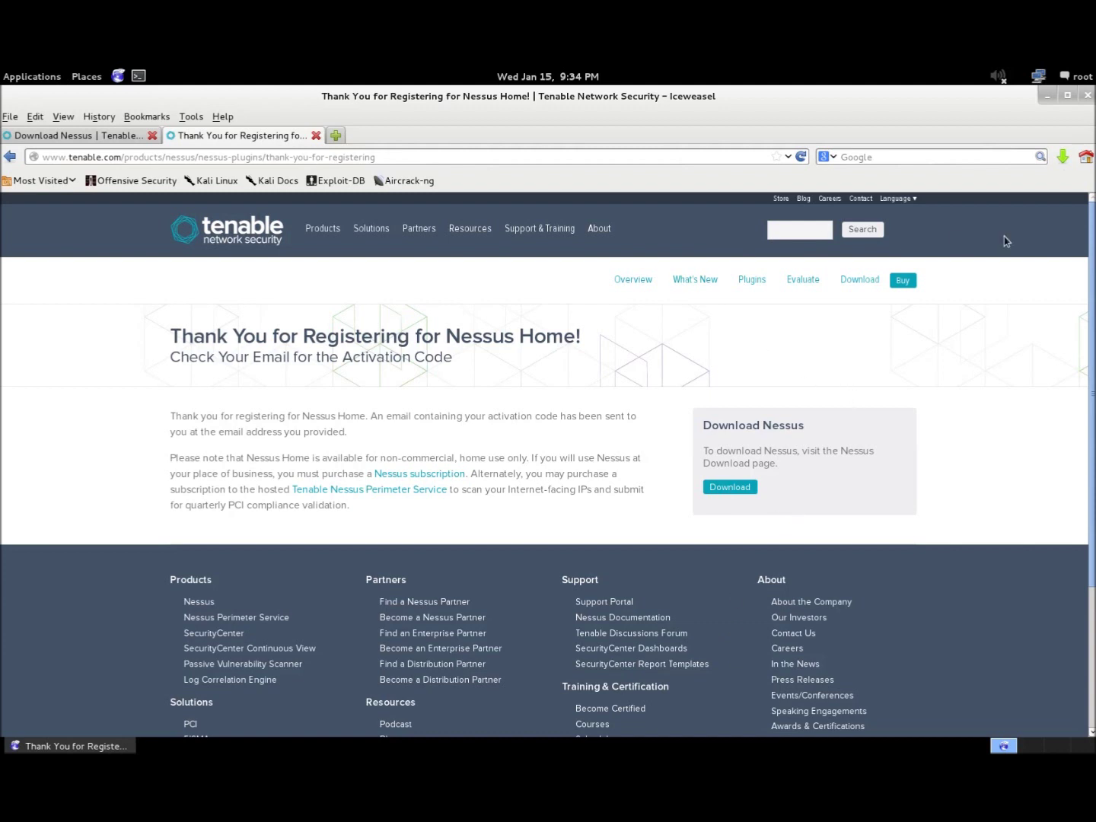
Check the downloads list for the Nessus package, minimise the browser, and open a terminal
left_click(1065, 157)
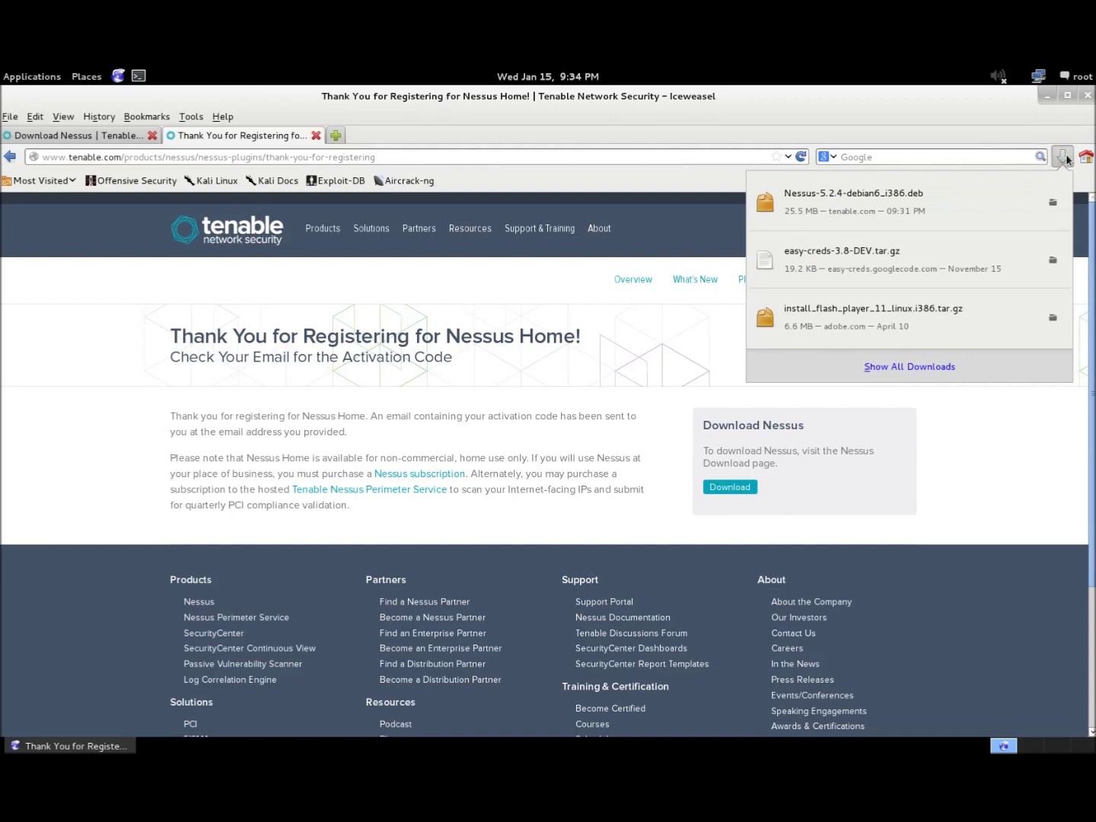
left_click(1064, 158)
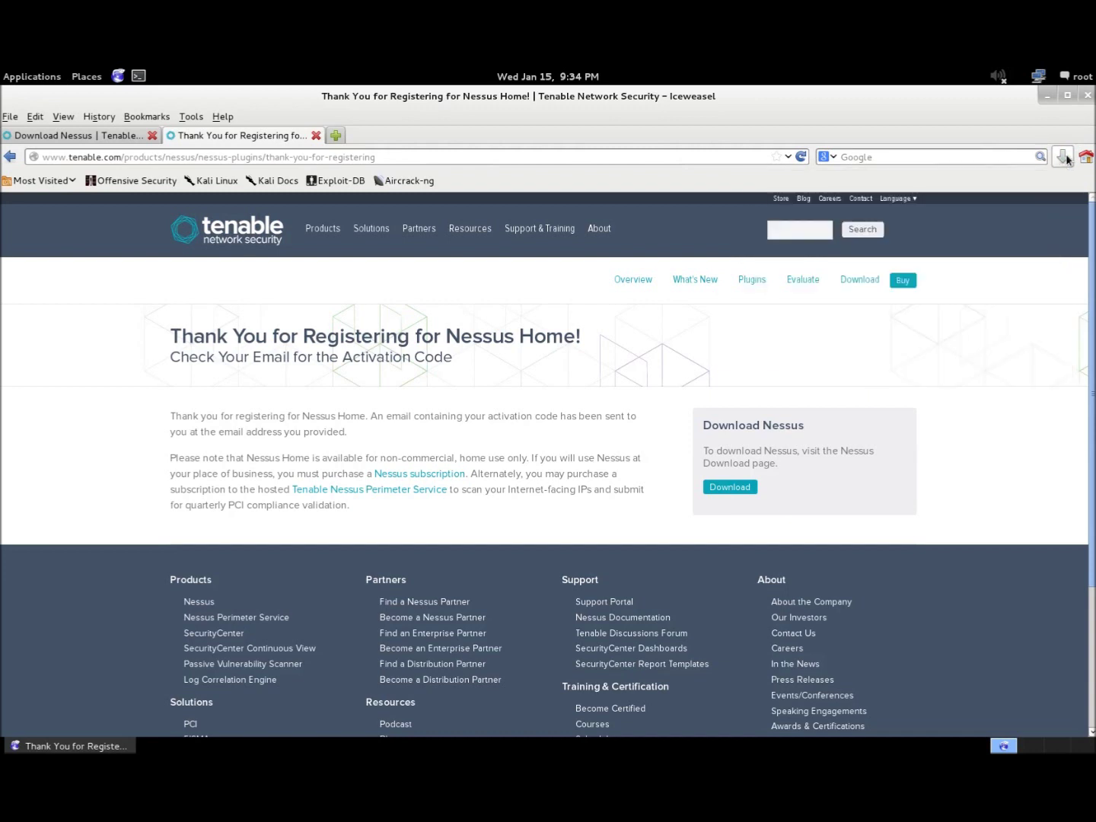
left_click(1047, 96)
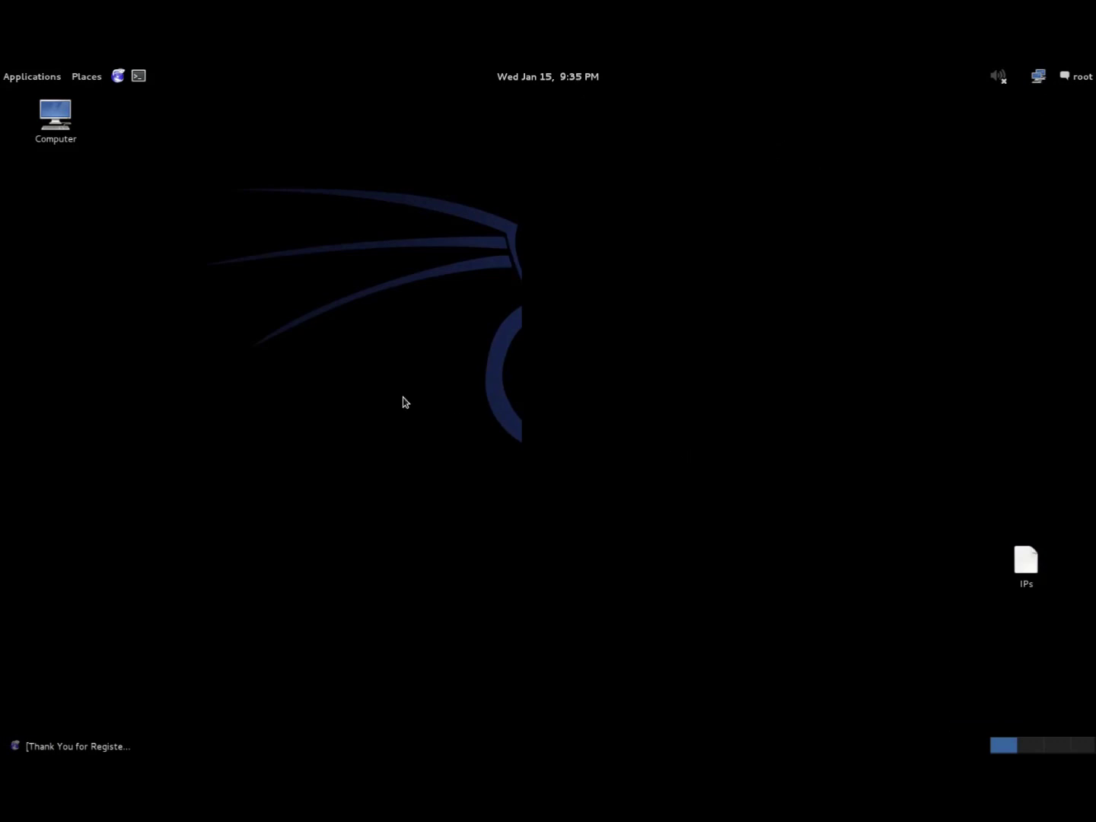
left_click(139, 76)
List the home folder to find Nessus-5.2.4-debian6_i386.deb
type("ls")
key("Return")
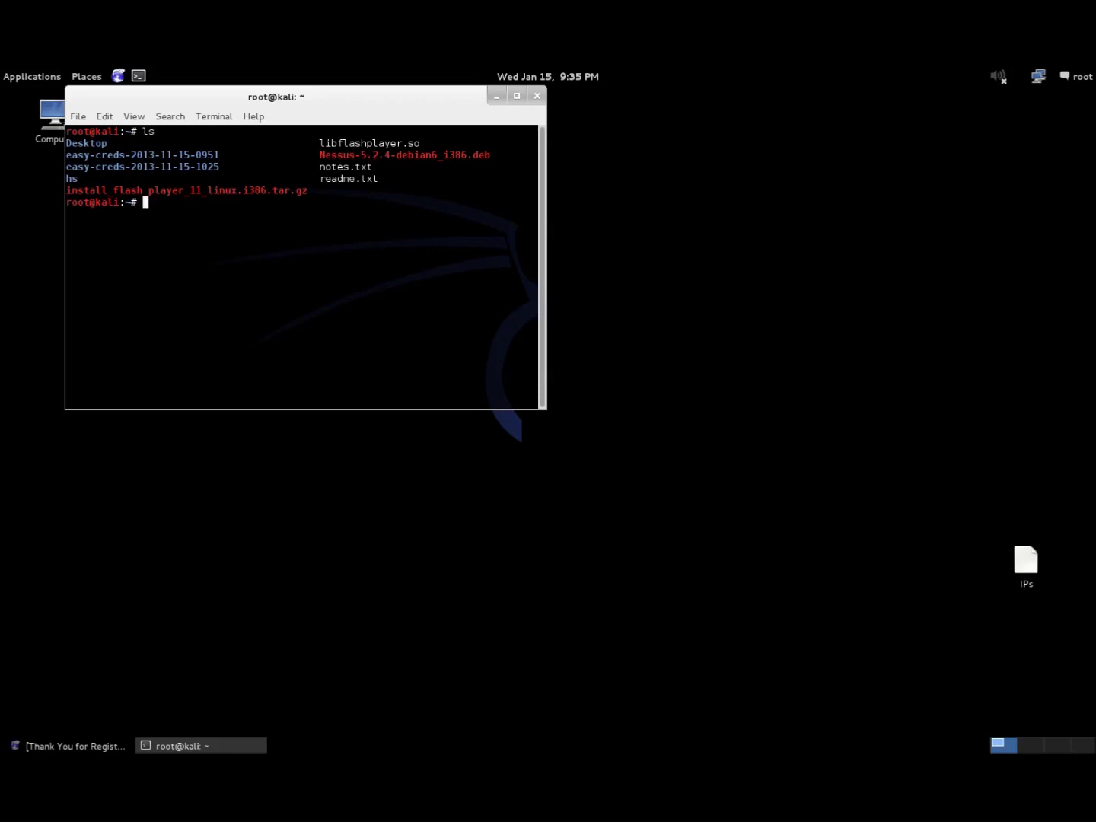
double_click(396, 157)
left_click(373, 229)
Install the package with dpkg -i Nessus-5.2.4-debian6_i386.deb
type("dpgk")
key("BackSpace")
key("BackSpace")
type("kg -i Nessus-5.2.4-debian6_i386.deb")
key("Tab")
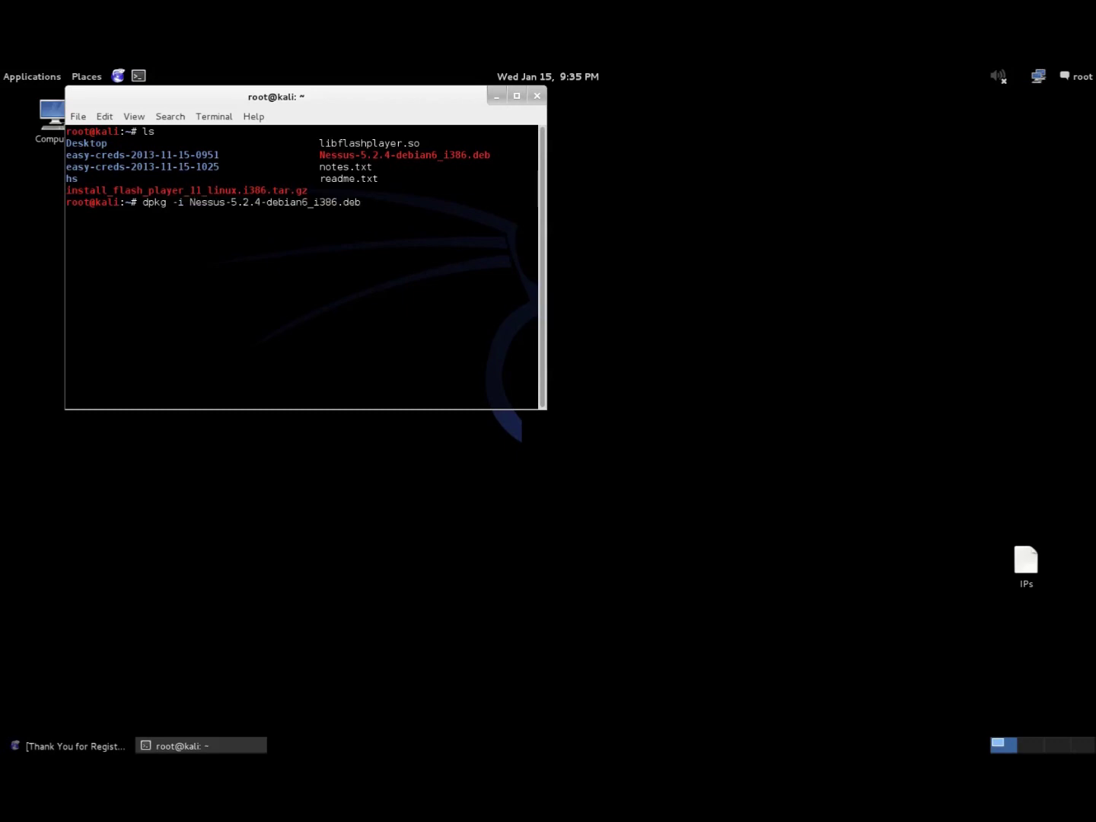
key("Return")
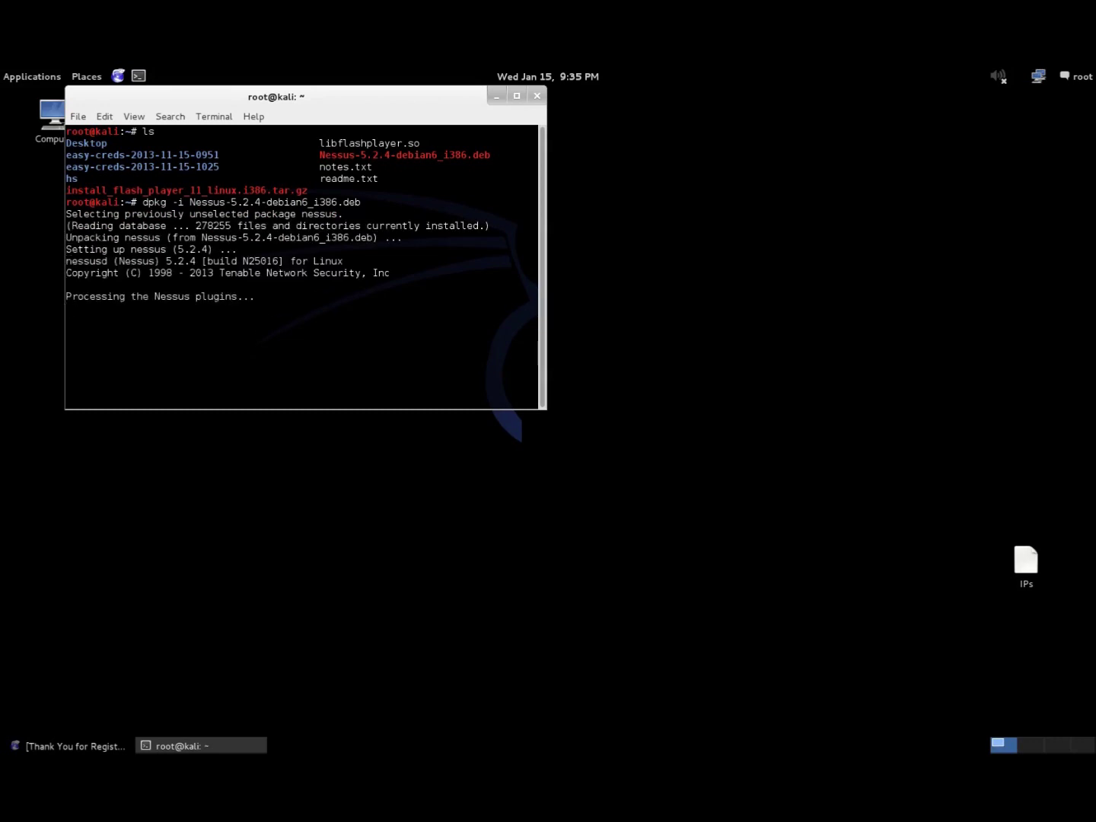
type("apt-get ")
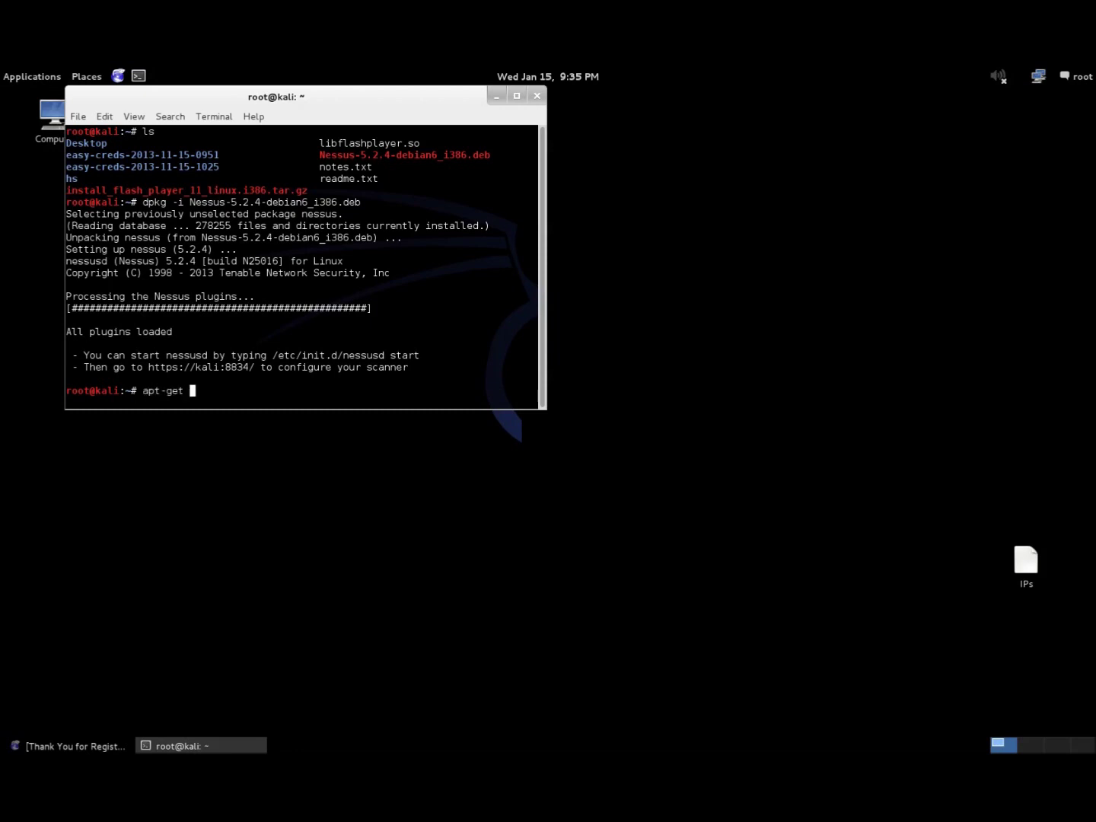
type("update;apt-get-dist-upgrade")
Start the Nessus daemon with /etc/init.d/nessusd start and then service nessusd start
key("BackSpace")
key("BackSpace")
key("BackSpace")
key("BackSpace")
key("BackSpace")
key("BackSpace")
key("BackSpace")
key("BackSpace")
key("BackSpace")
key("BackSpace")
key("BackSpace")
key("BackSpace")
key("BackSpace")
key("BackSpace")
key("BackSpace")
key("BackSpace")
key("BackSpace")
key("BackSpace")
key("BackSpace")
key("BackSpace")
type("/etc/init.d/nes")
key("Tab")
type("start")
key("Return")
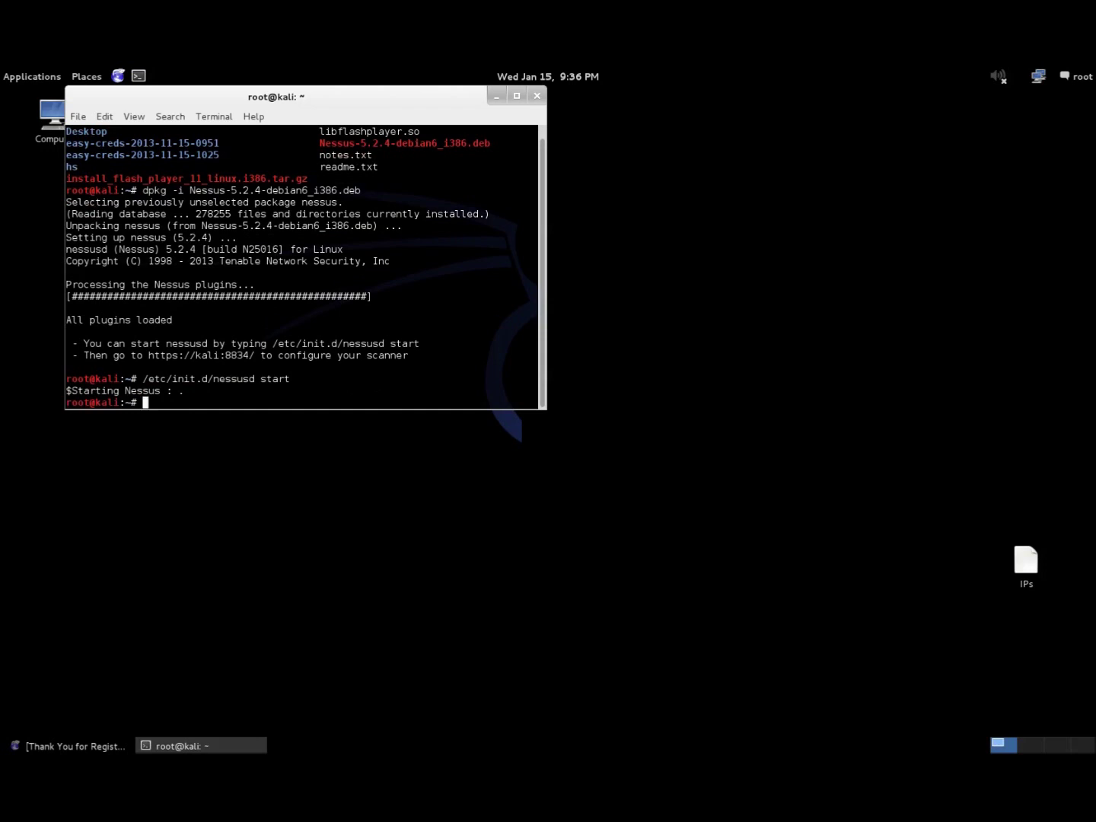
type("service nessusd start")
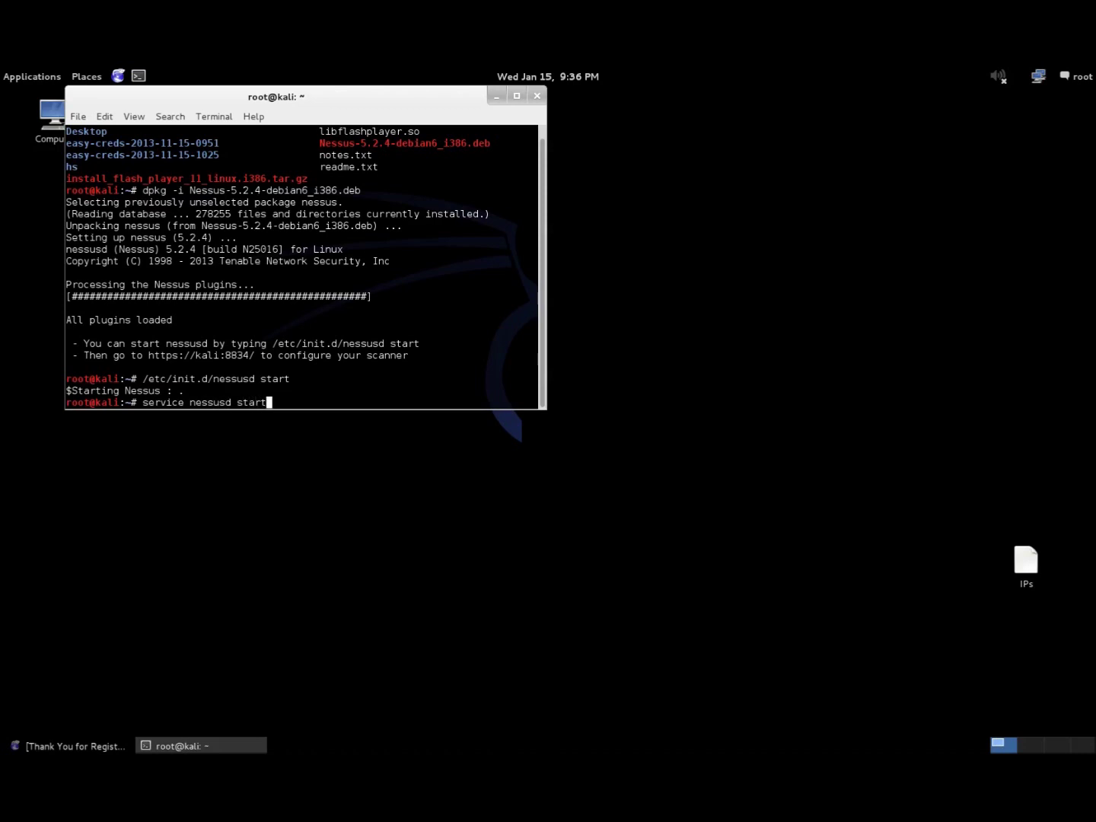
key("Return")
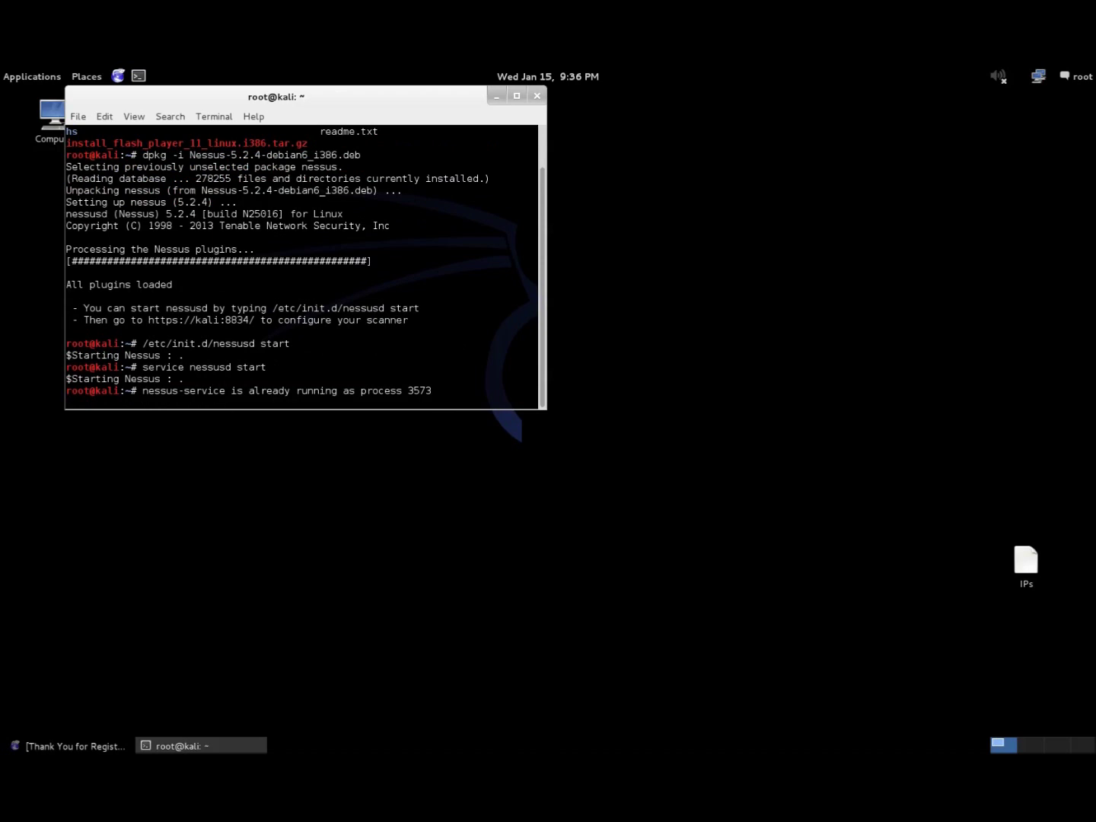
key("Return")
key("Return")
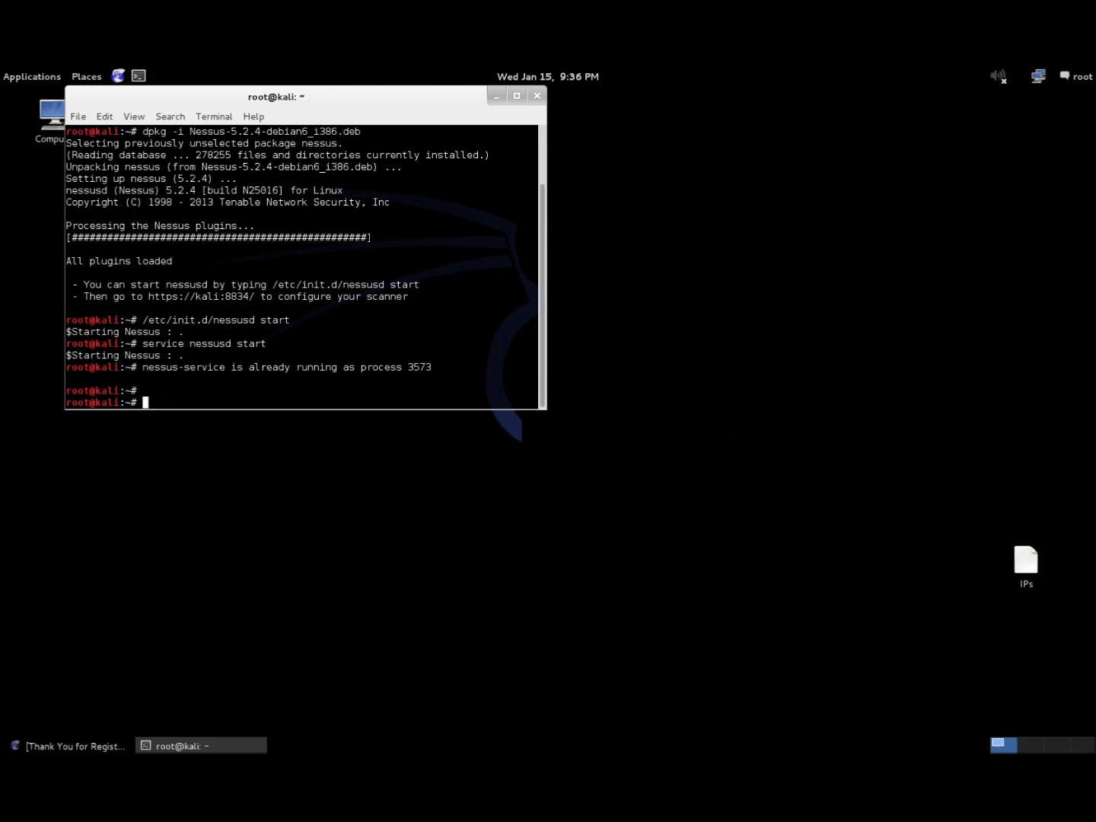
type("update-rc.d nessusd enable")
key("Return")
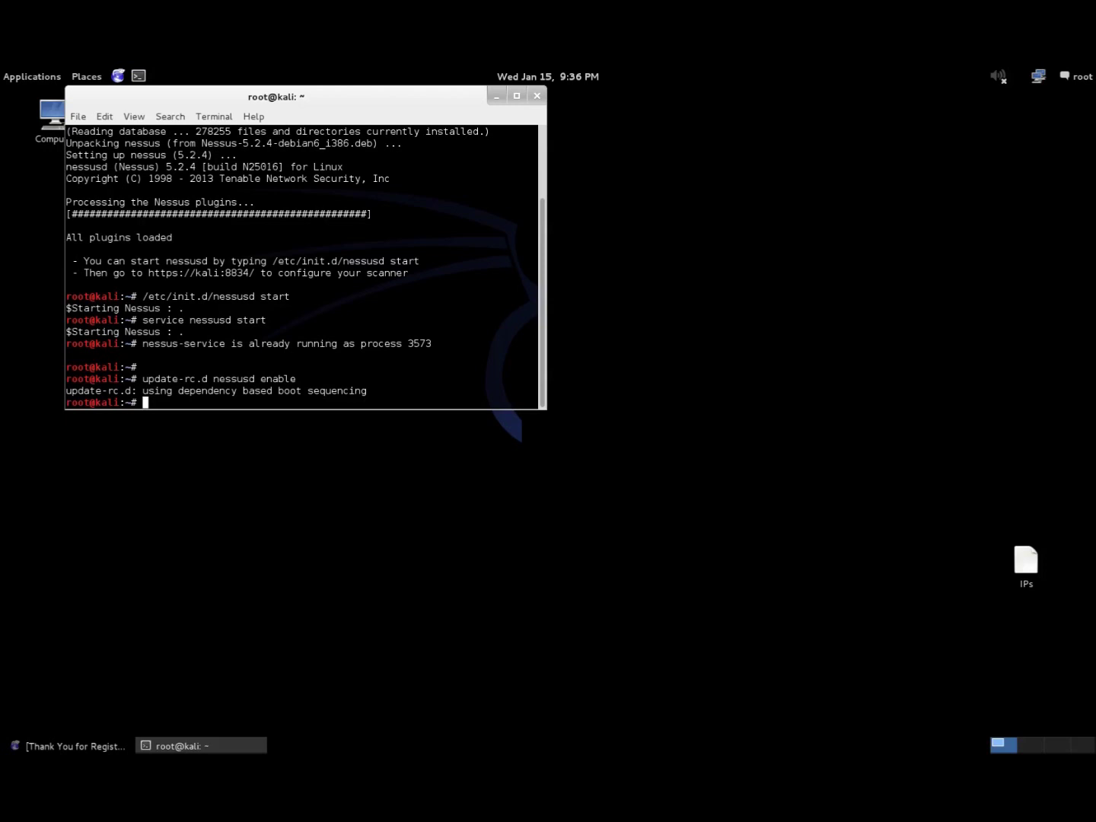
type("/opt/ne")
key("Tab")
type("sb")
key("Tab")
type("ne")
key("Tab")
type("-u")
key("Tab")
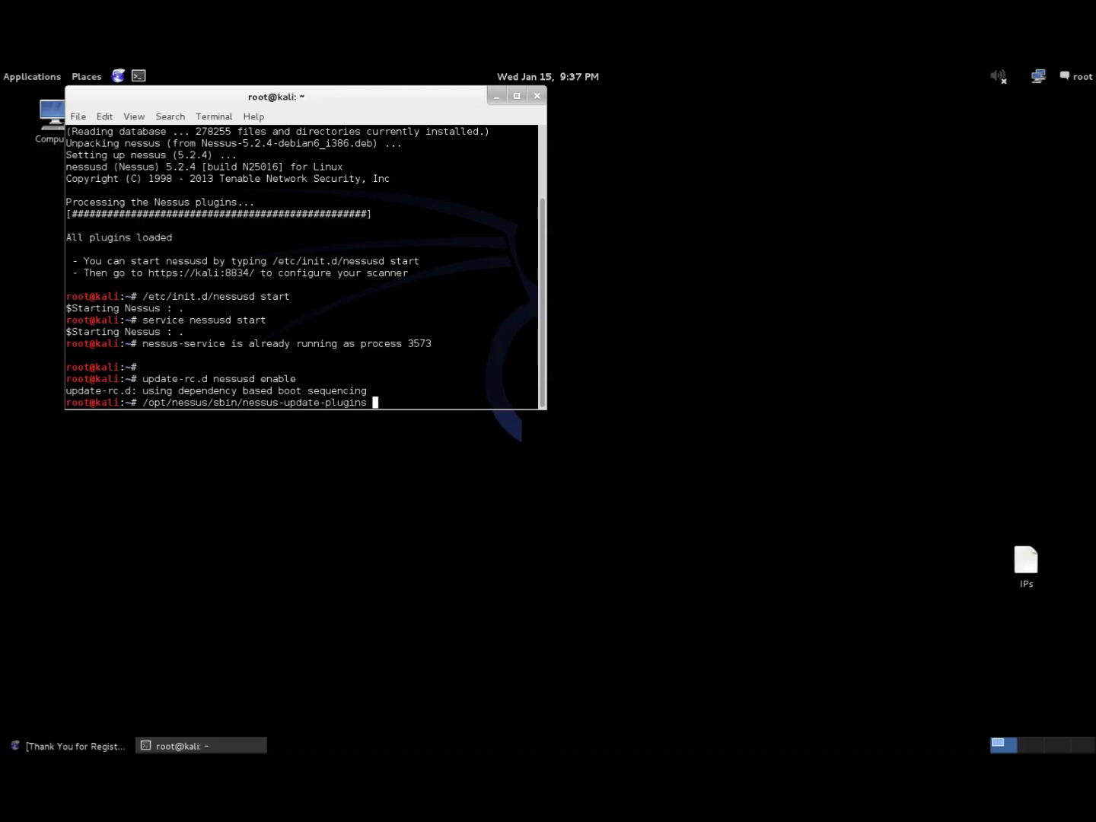
key("BackSpace")
key("BackSpace")
key("BackSpace")
key("BackSpace")
key("BackSpace")
key("BackSpace")
key("BackSpace")
key("BackSpace")
key("BackSpace")
key("BackSpace")
key("BackSpace")
key("BackSpace")
key("BackSpace")
key("BackSpace")
key("BackSpace")
key("BackSpace")
key("BackSpace")
key("BackSpace")
key("BackSpace")
key("BackSpace")
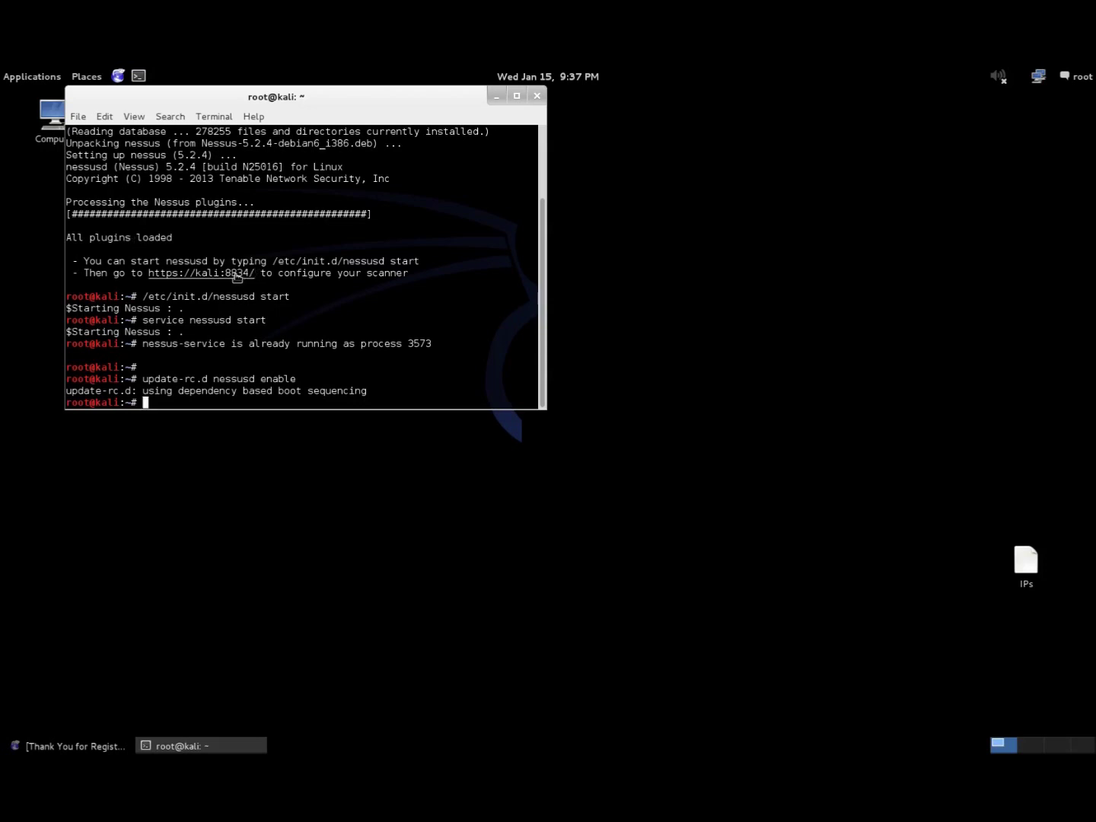
left_click_drag(260, 273, 149, 274)
right_click(163, 275)
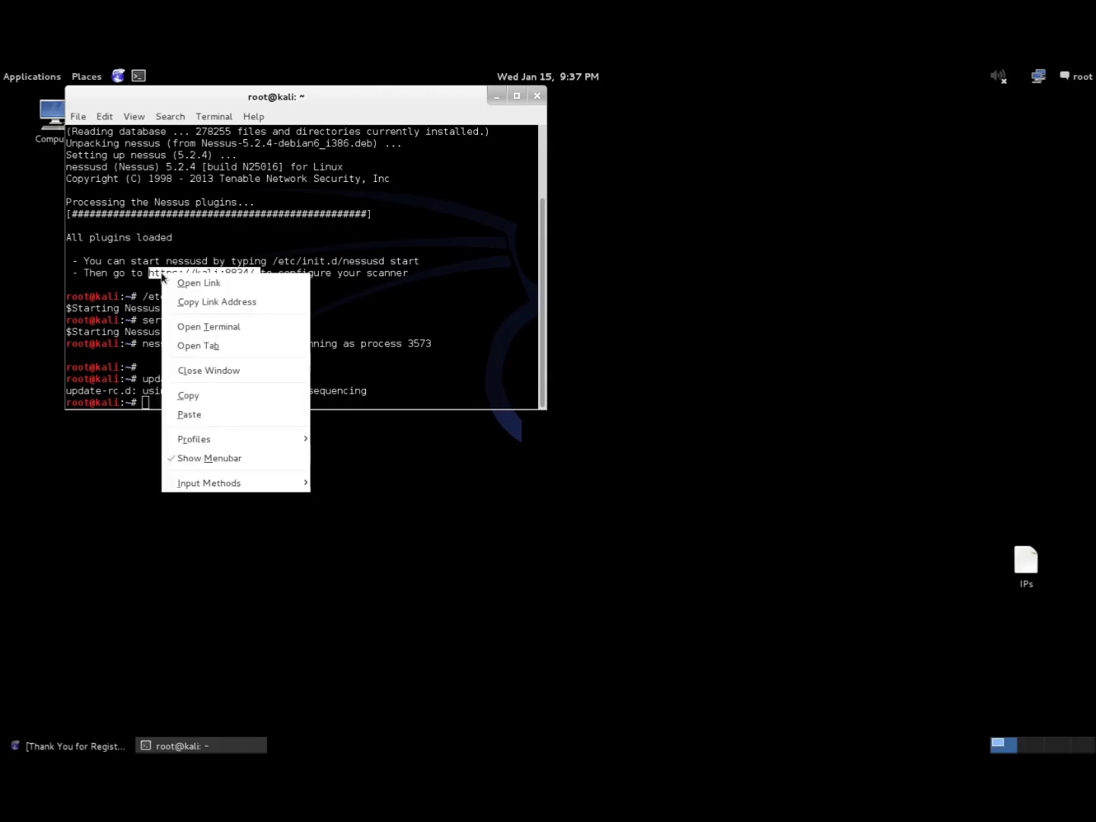
left_click(196, 395)
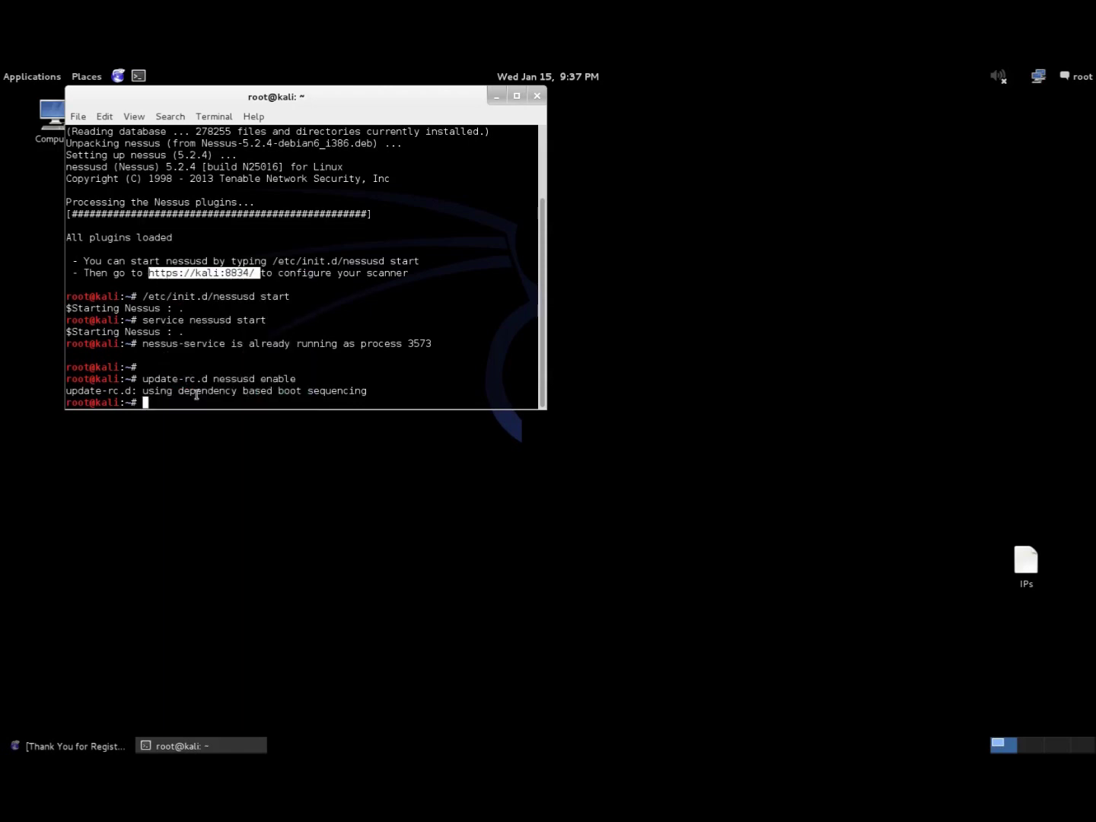
left_click(118, 75)
left_click(285, 156)
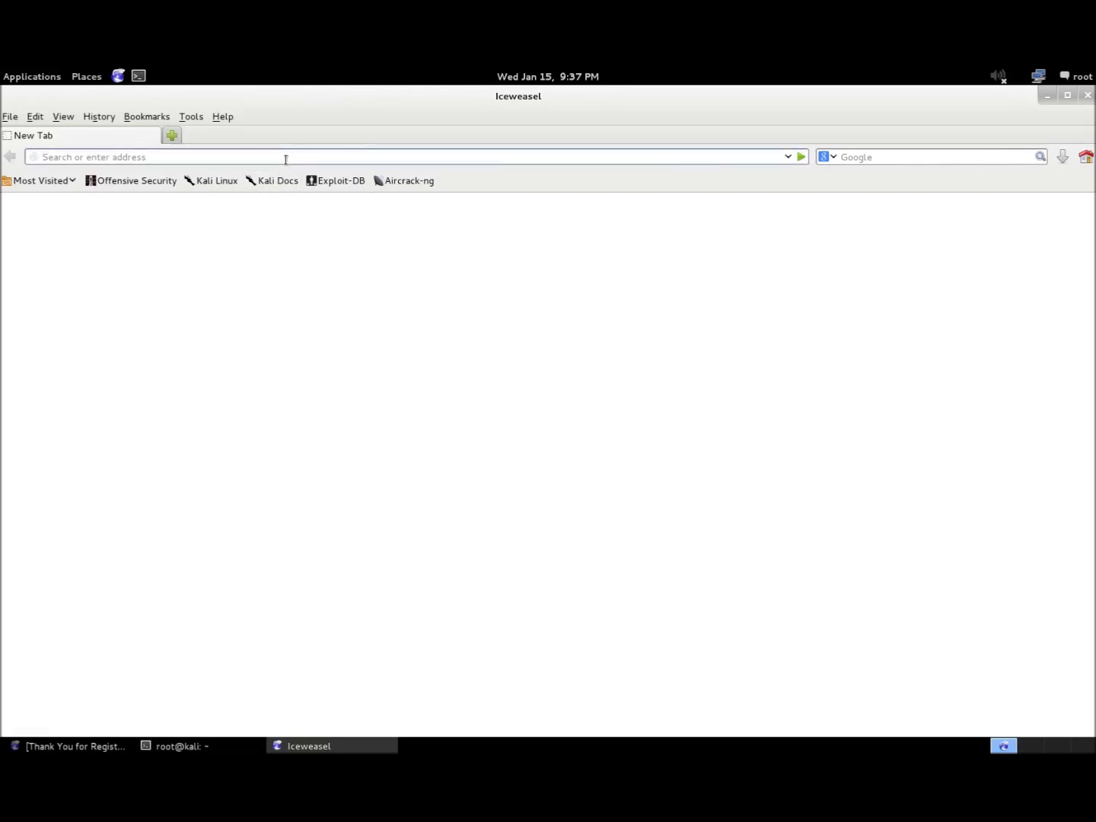
key("ctrl+v")
key("Return")
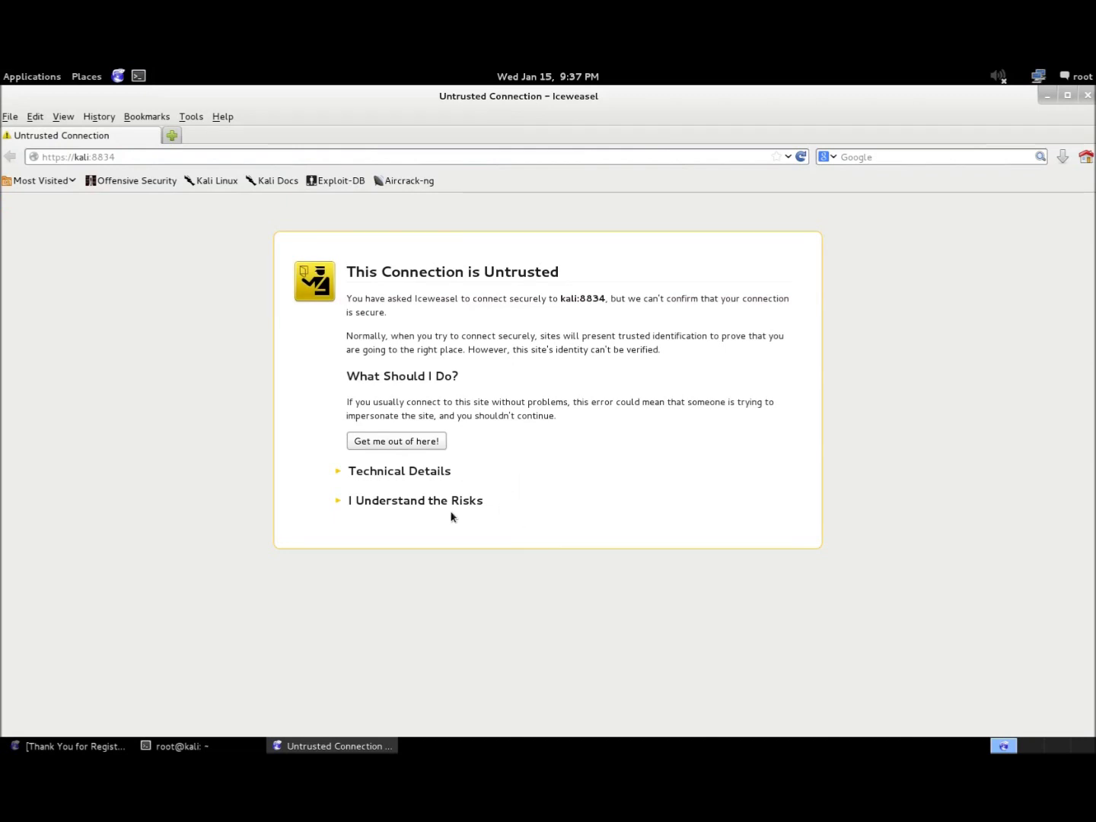
Add and confirm a security exception for the site's untrusted certificate
left_click(446, 504)
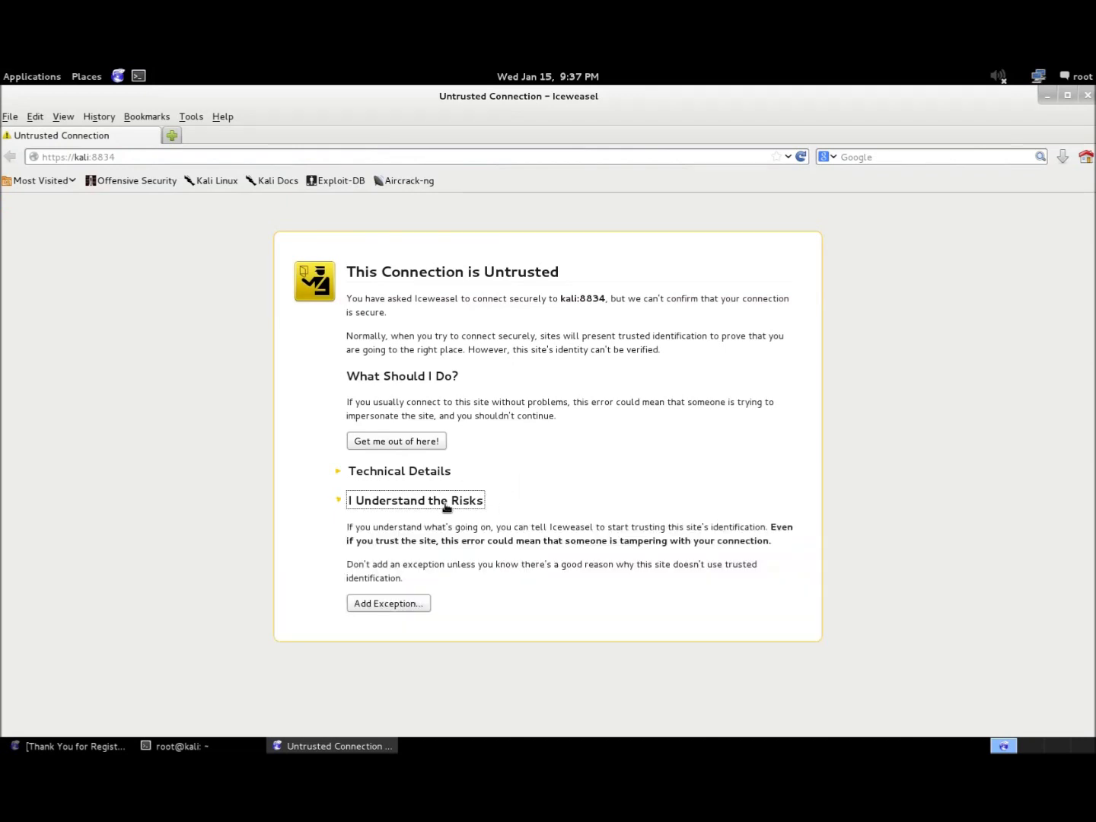
left_click(388, 605)
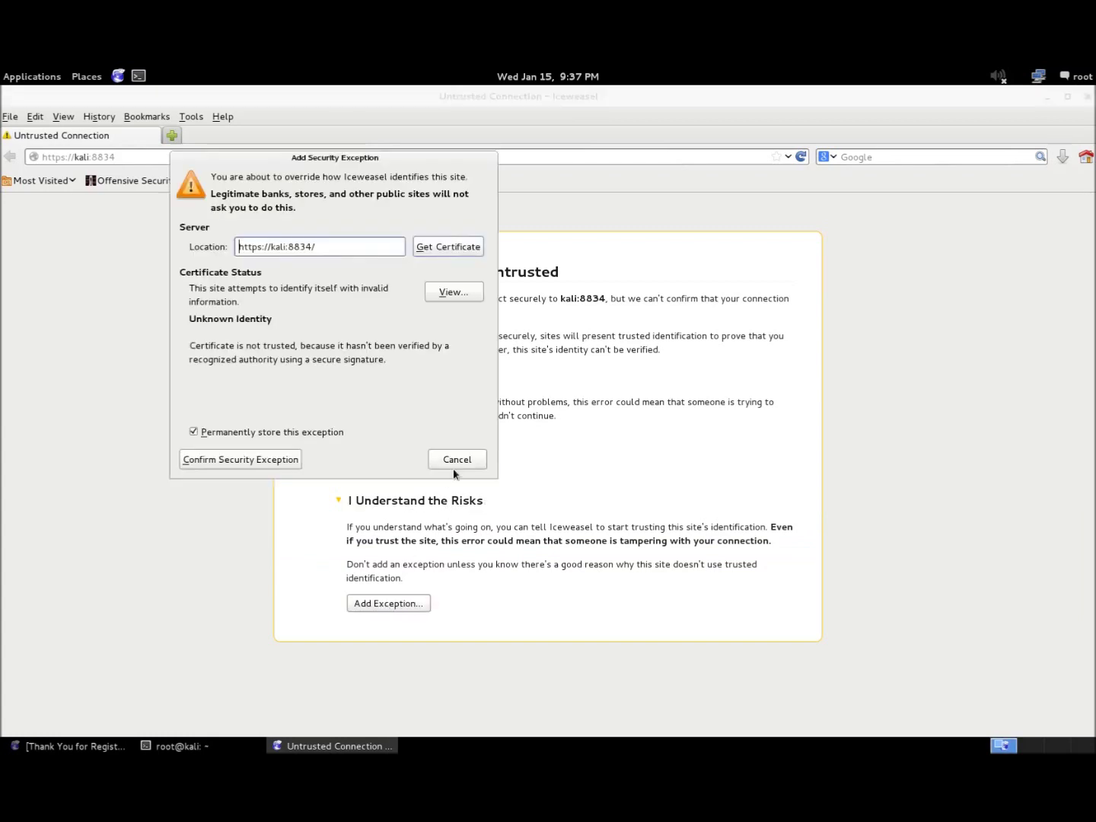
left_click(278, 461)
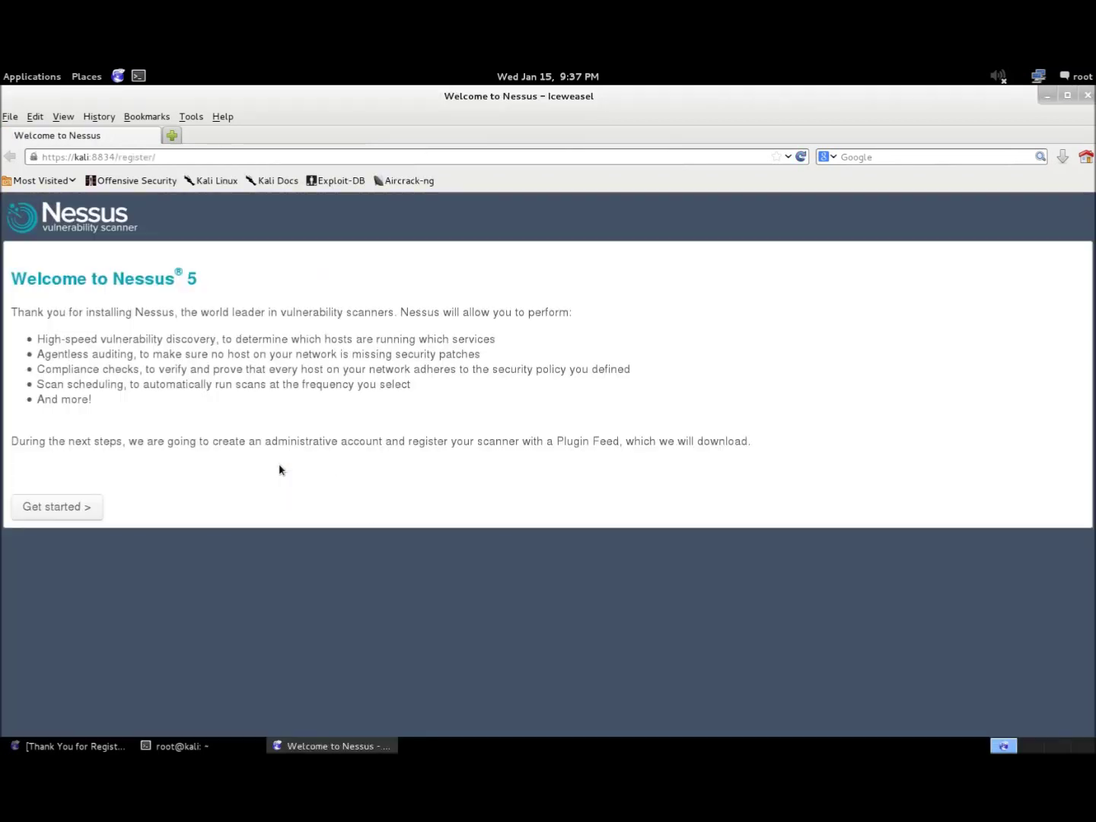
Create the Nessus admin account with a login name and confirmed password
left_click(72, 509)
left_click(191, 362)
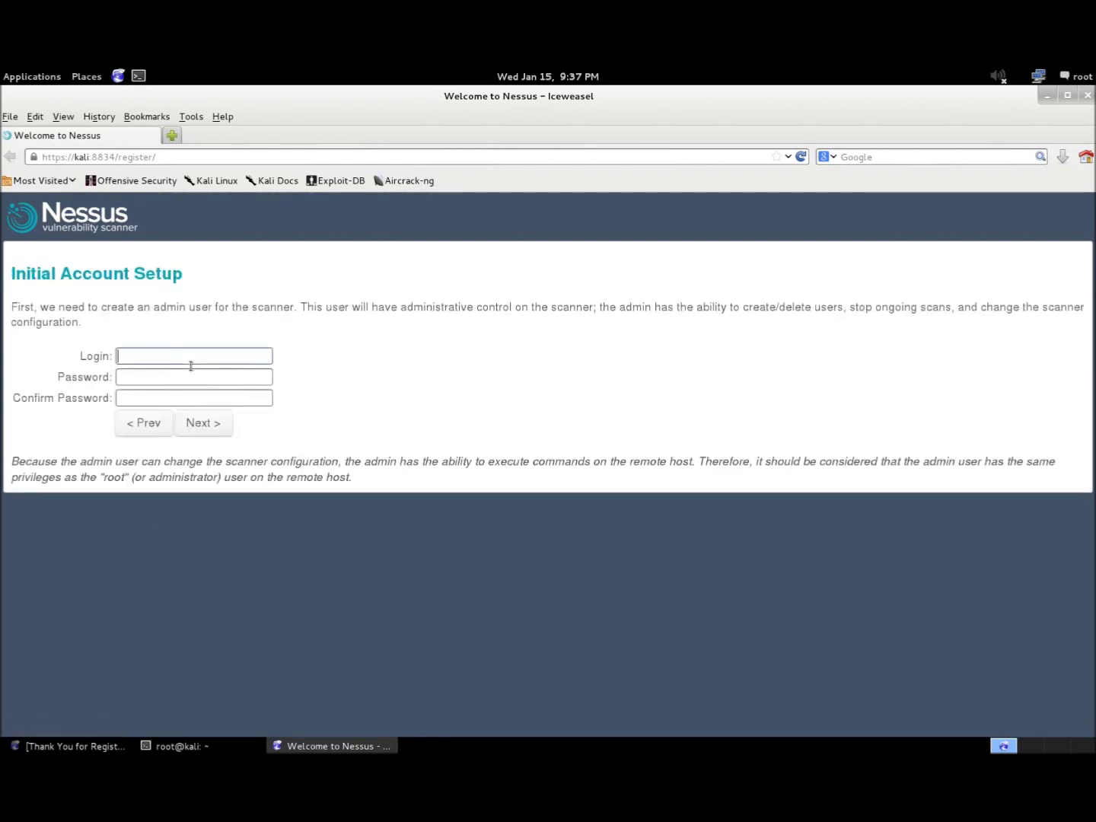
type("irongeek")
key("Tab")
type("**********")
key("Tab")
type("****")
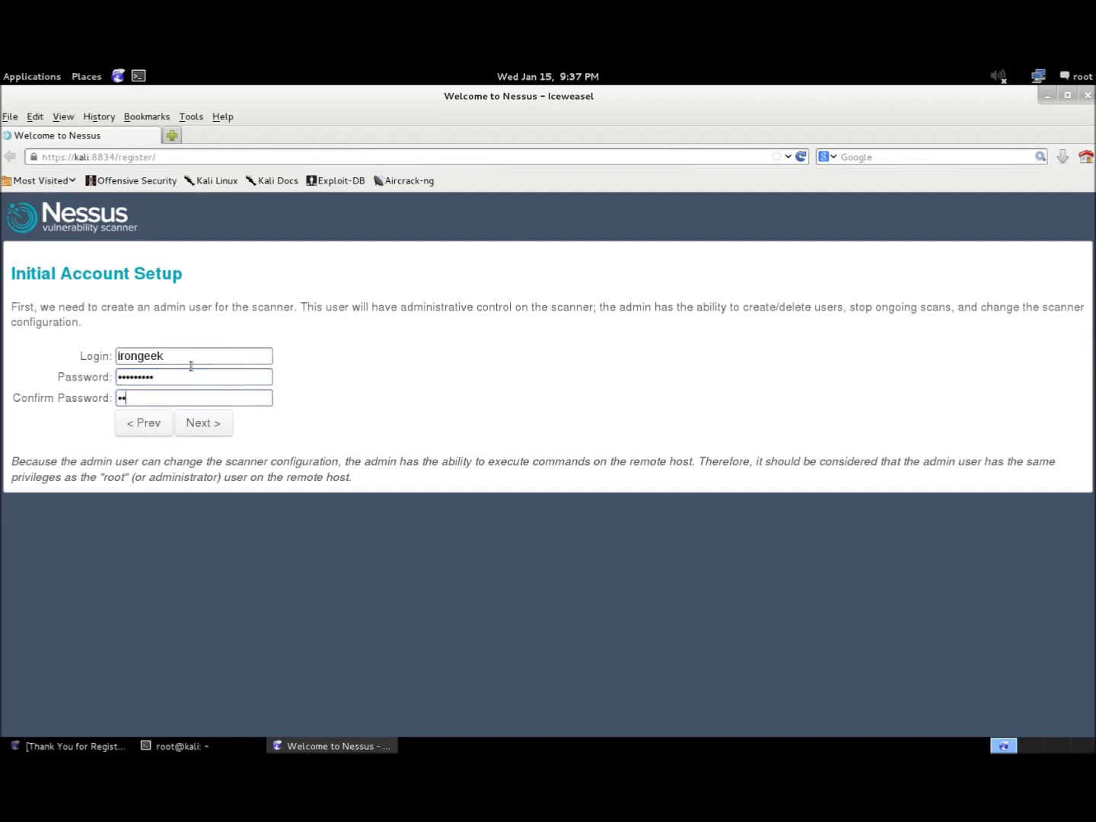
type("******")
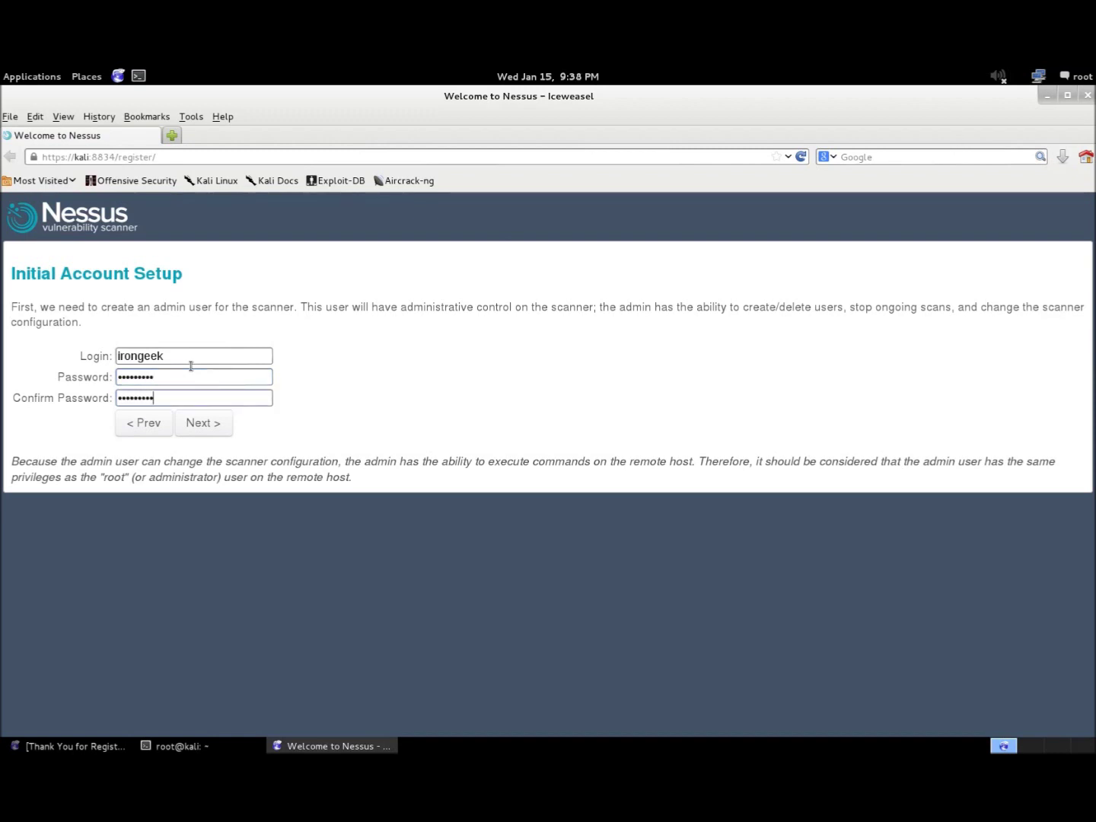
left_click(210, 421)
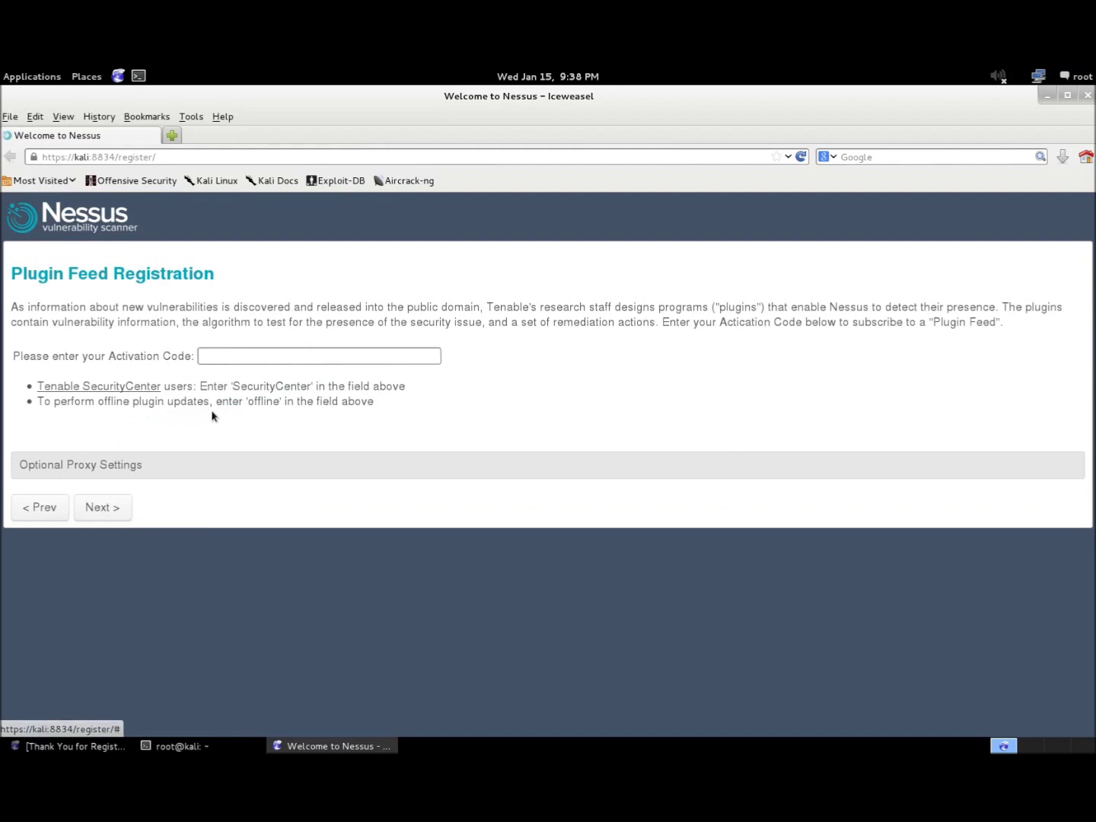
Copy the activation code from the Nessus registration e-mail
left_click(262, 360)
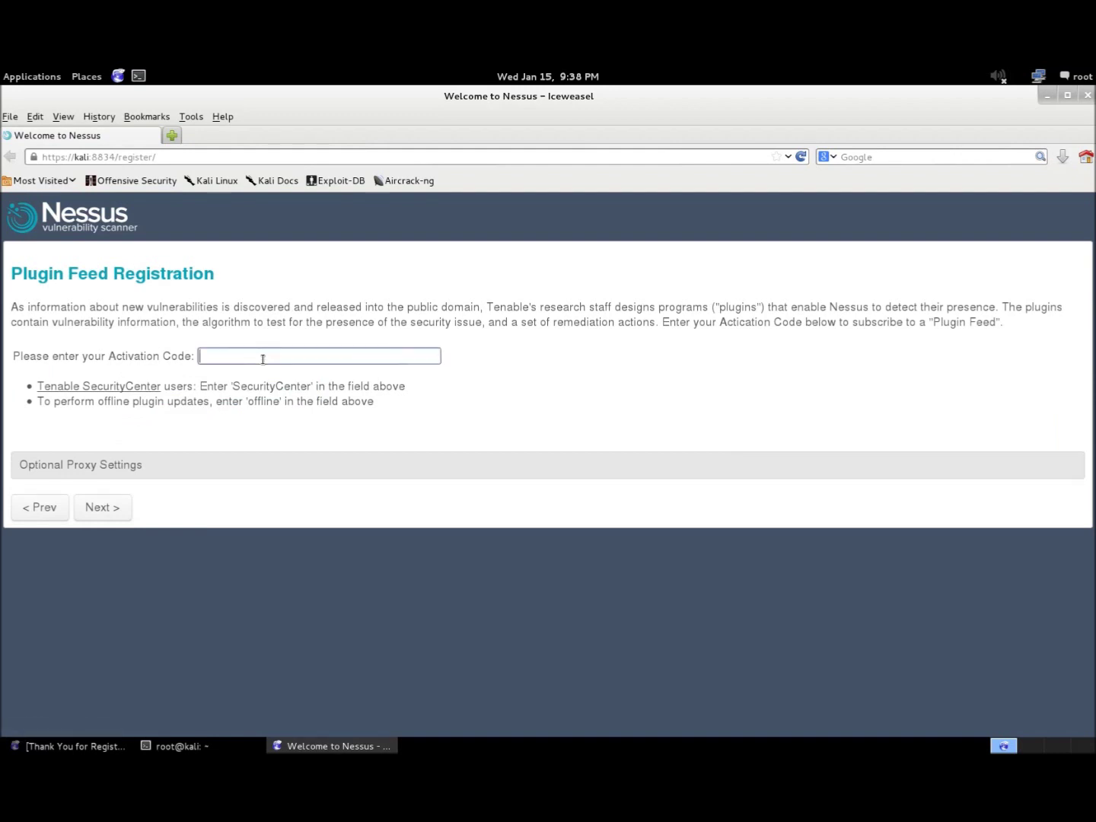
key("ctrl+Left")
key("ctrl+Left")
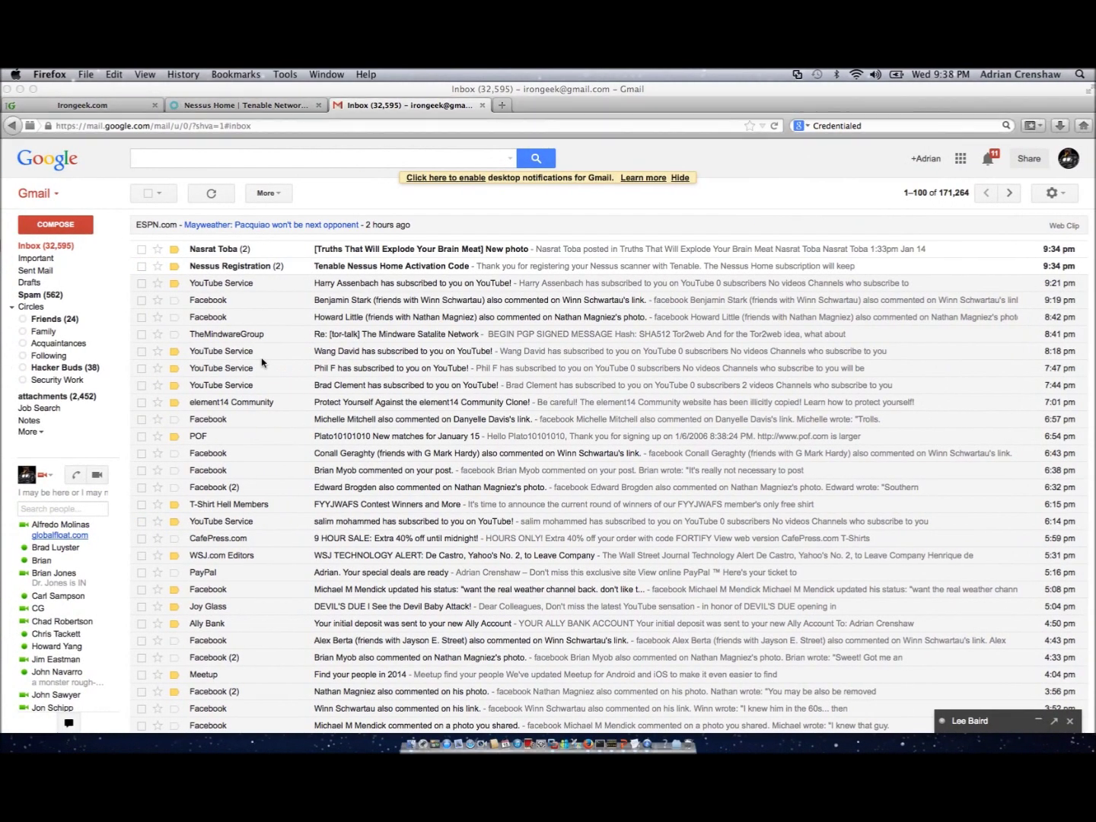
left_click(376, 269)
left_click_drag(267, 388, 140, 388)
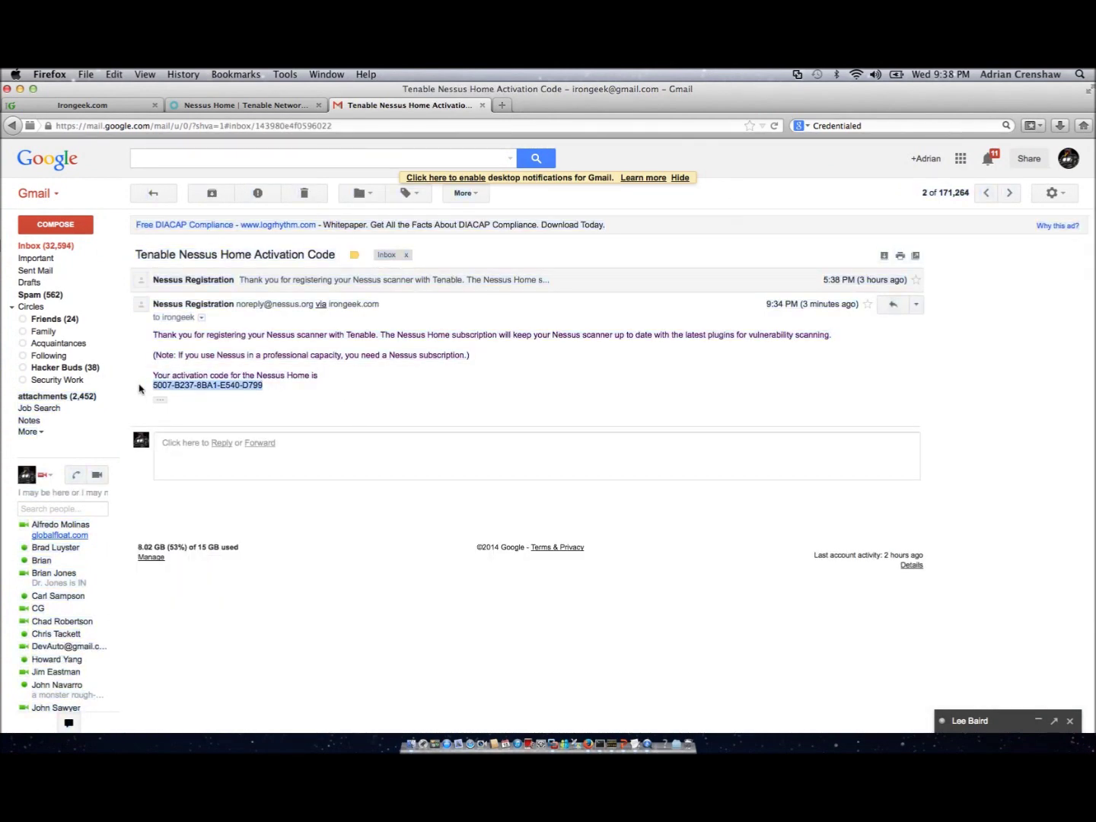
key("ctrl+Right")
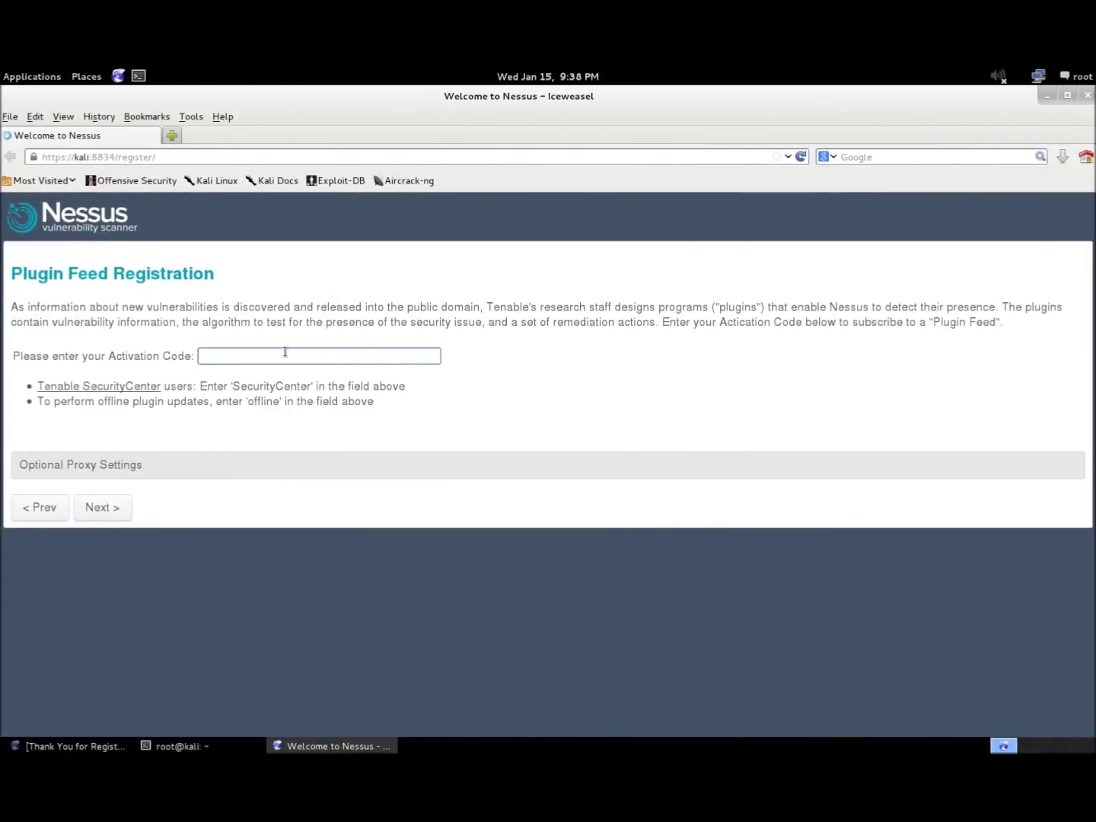
Submit the pasted activation code and start the plugin download
key("ctrl+v")
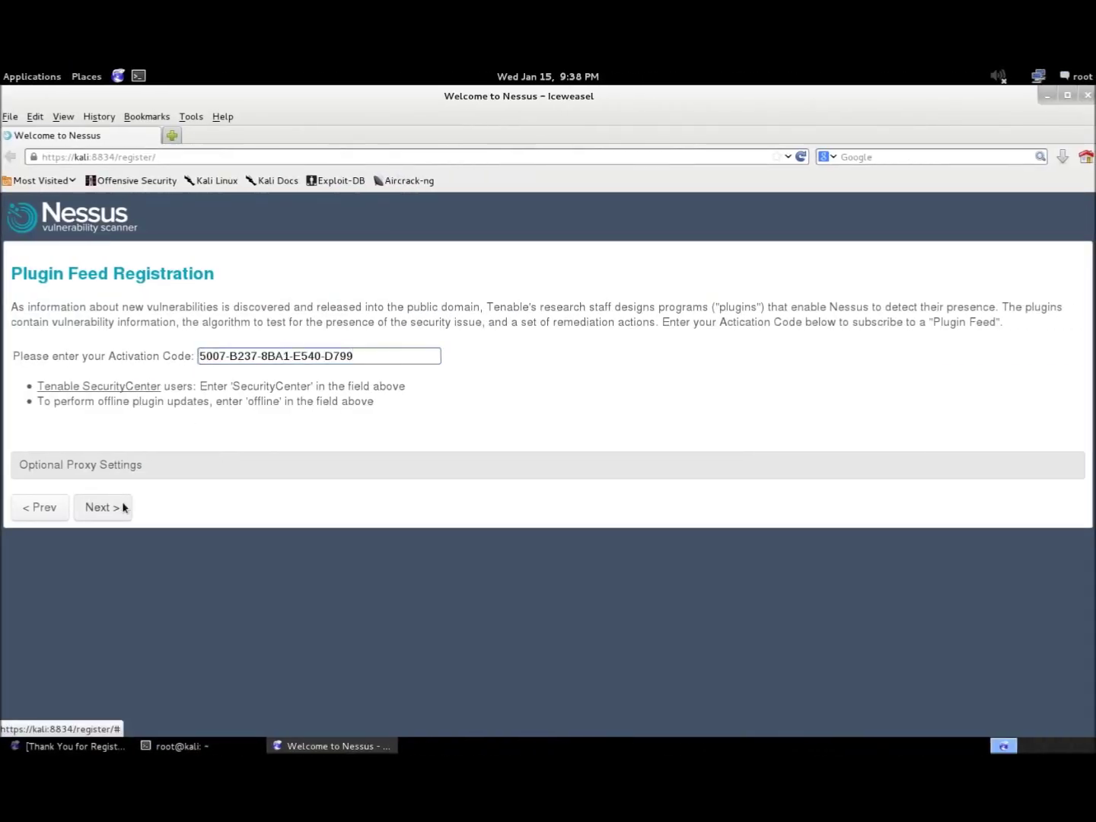
left_click(122, 506)
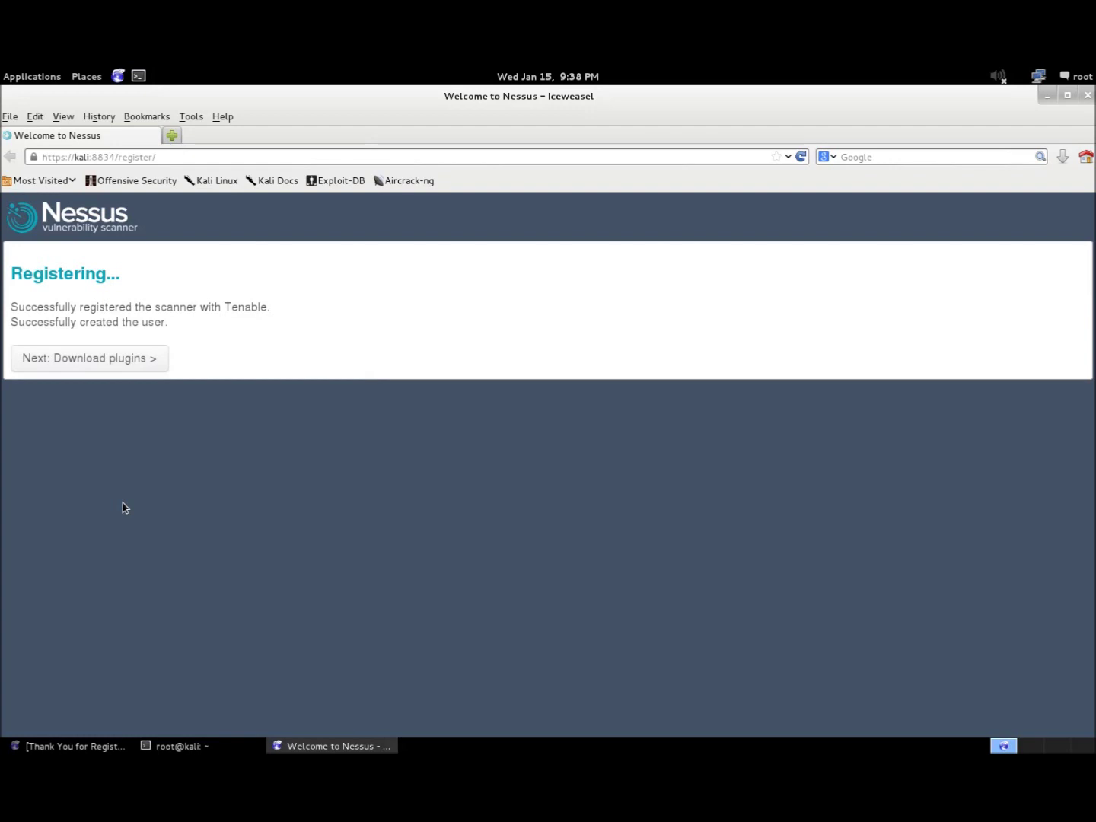
left_click(138, 367)
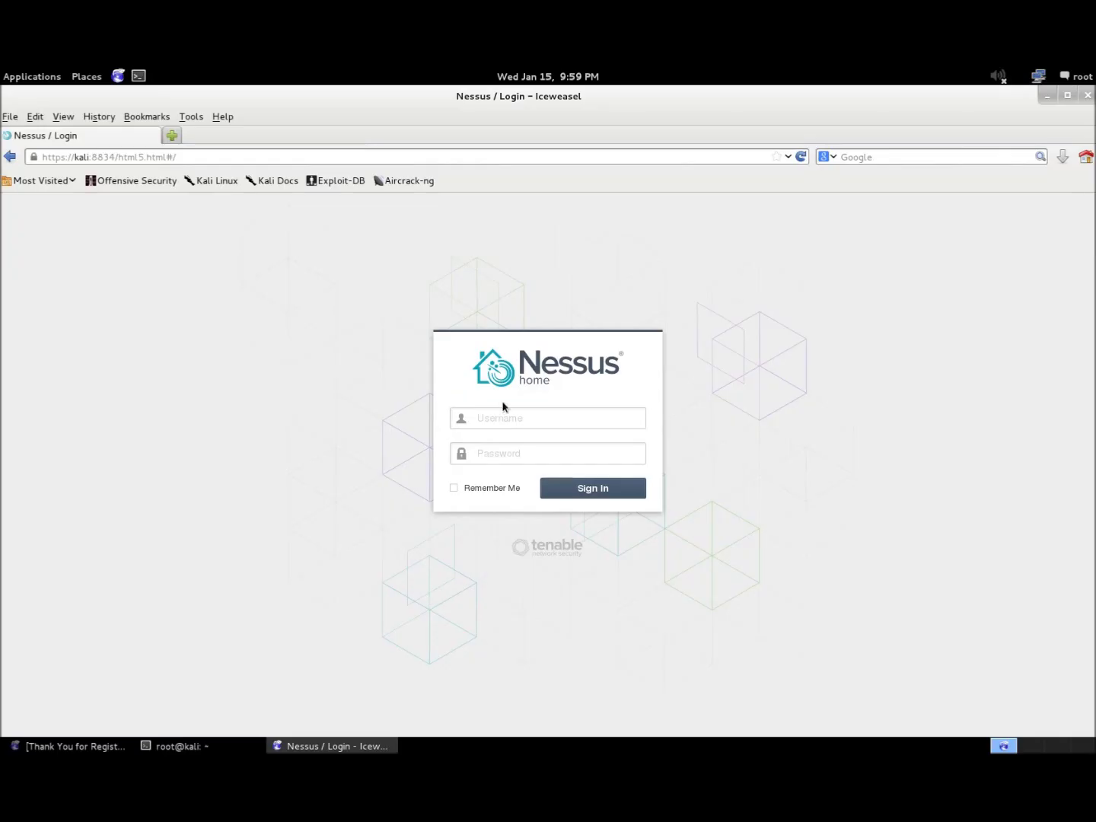
Sign in as the admin and try New Scan, continuing past the no-policies warning to Policies
left_click(504, 420)
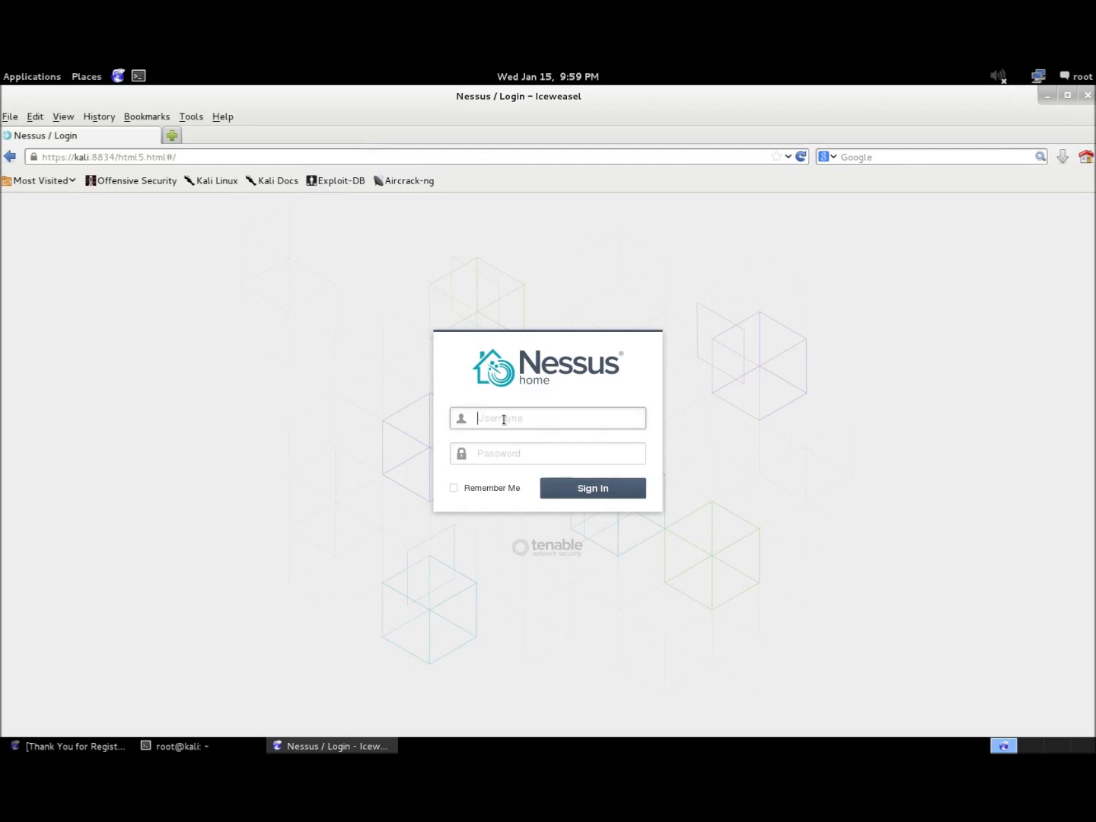
type("irongeek")
key("Tab")
type("••")
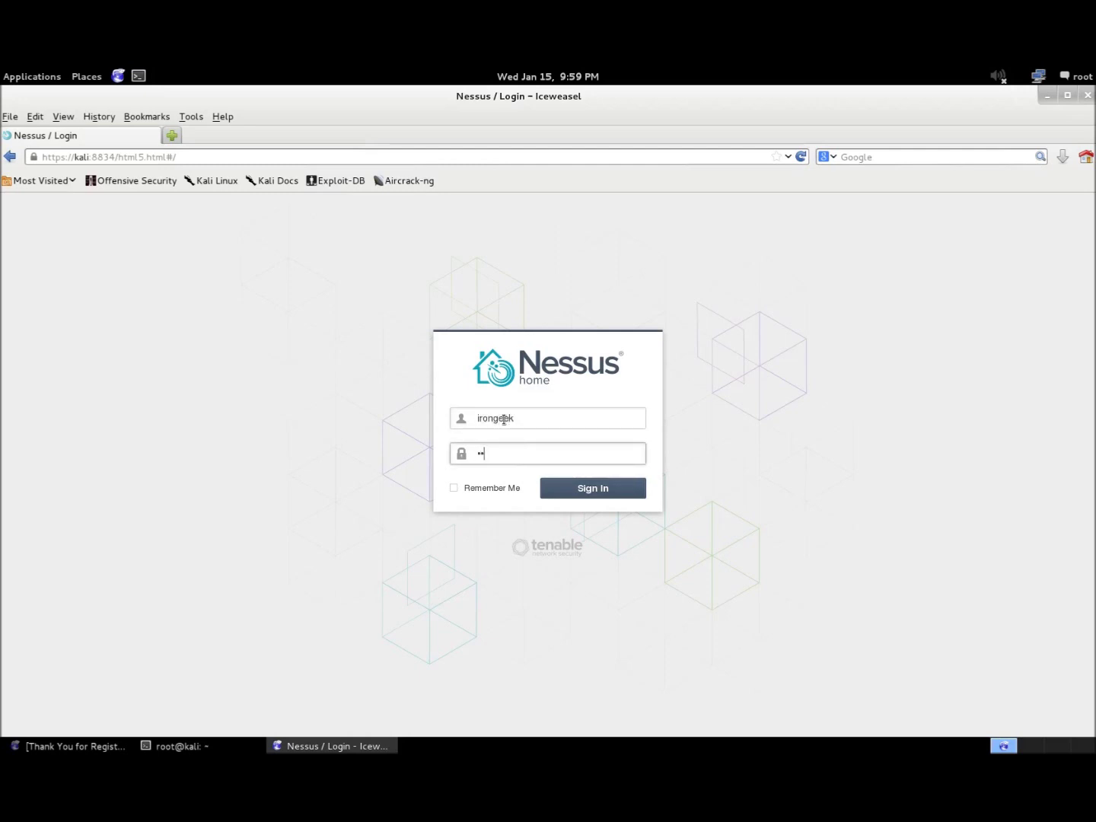
type("•••••••")
key("Return")
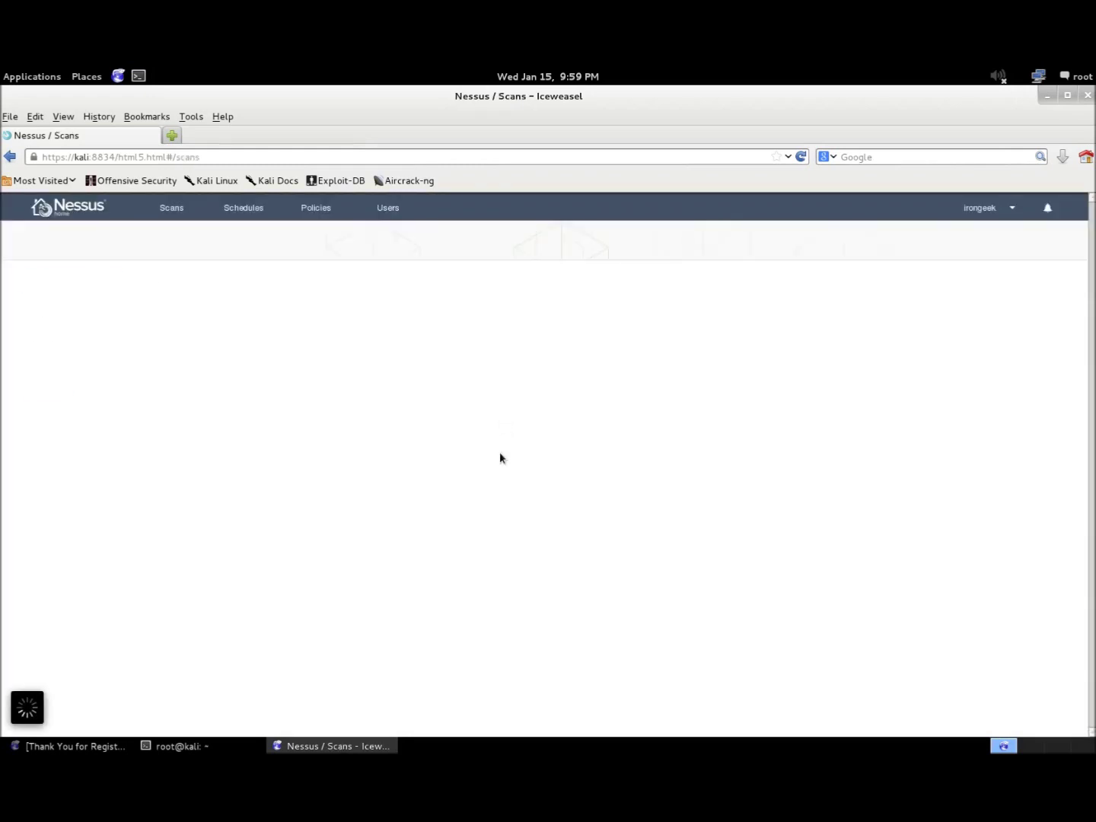
left_click(89, 291)
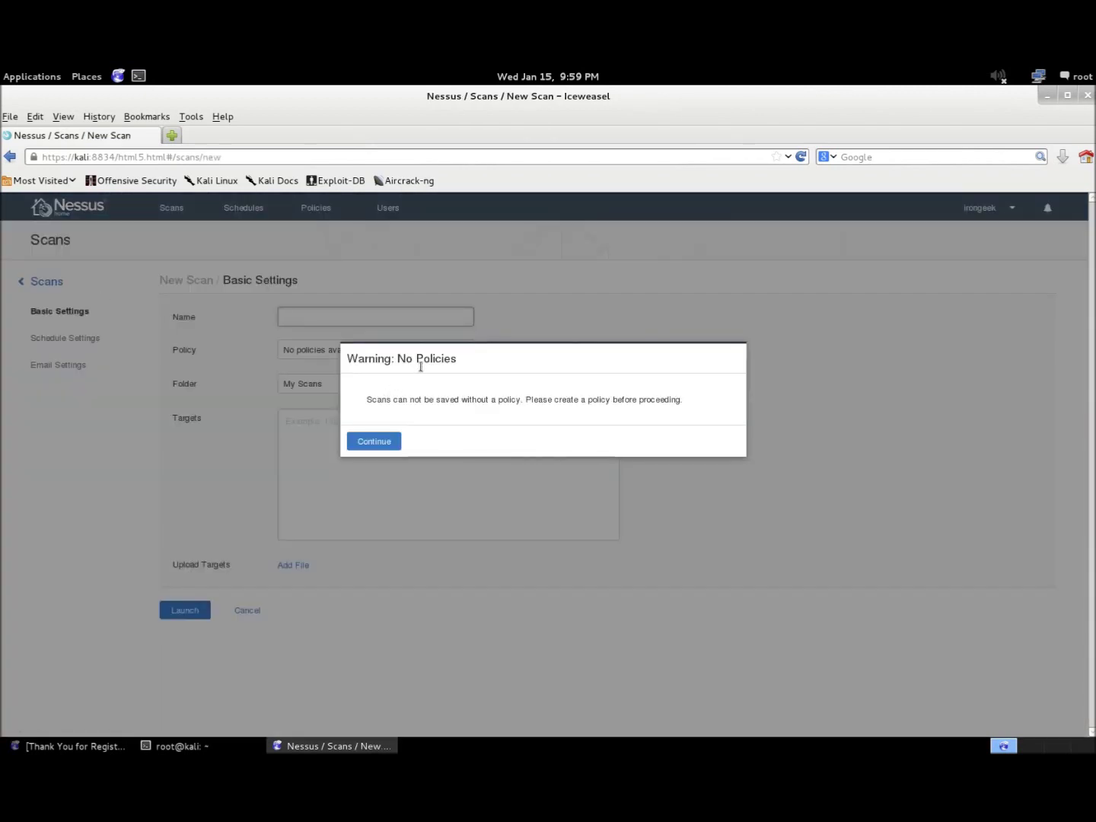
left_click(382, 440)
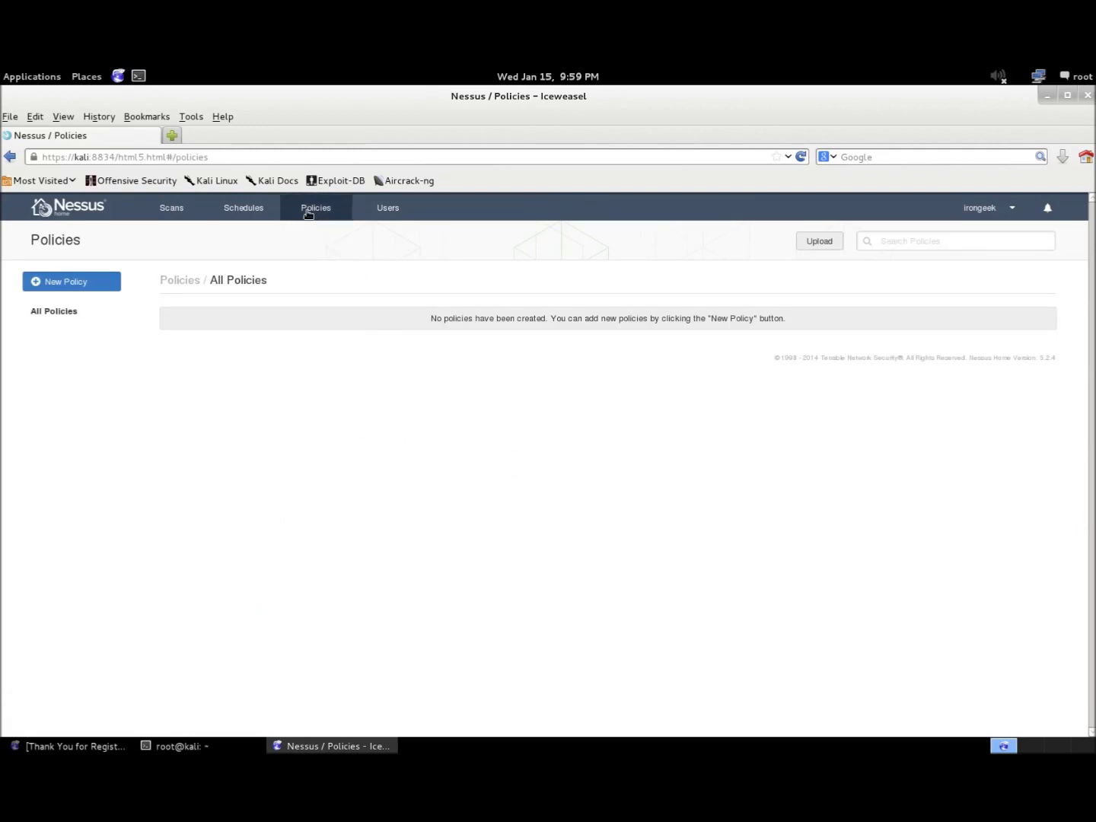
Browse the Policy Wizards list and pick the Basic Network Scan template
left_click(87, 286)
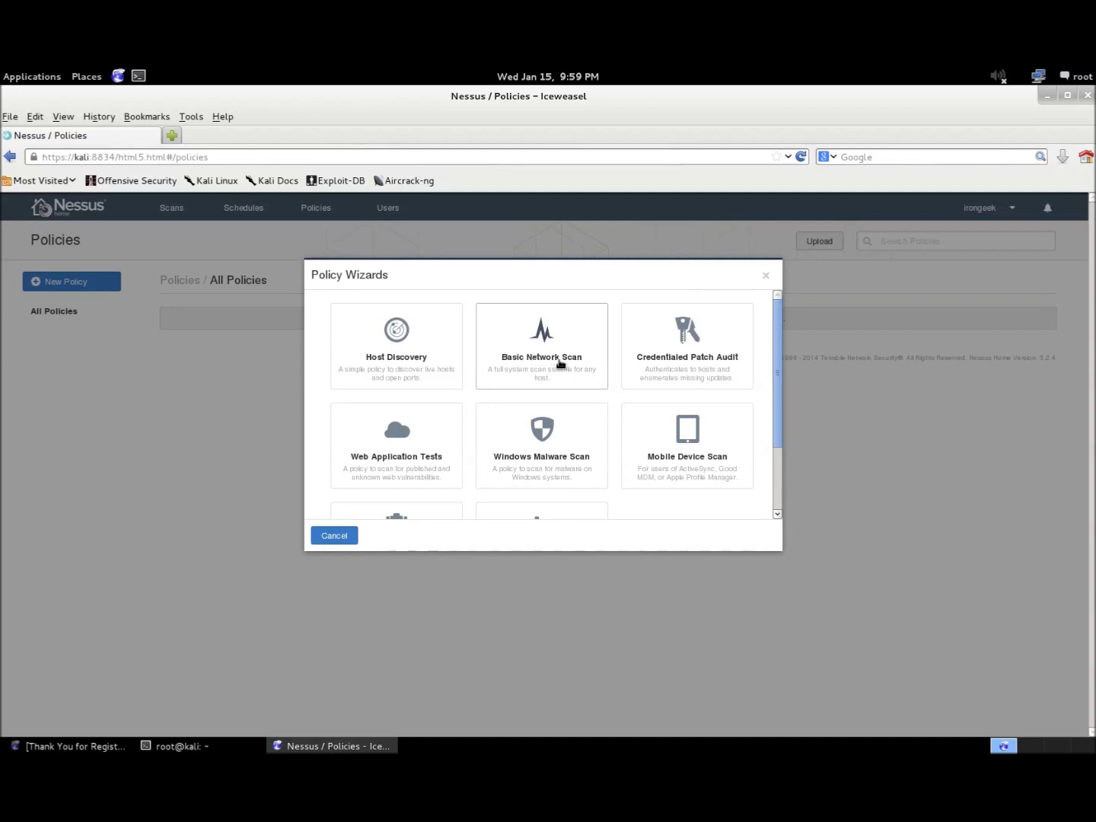
left_click_drag(780, 341, 776, 409)
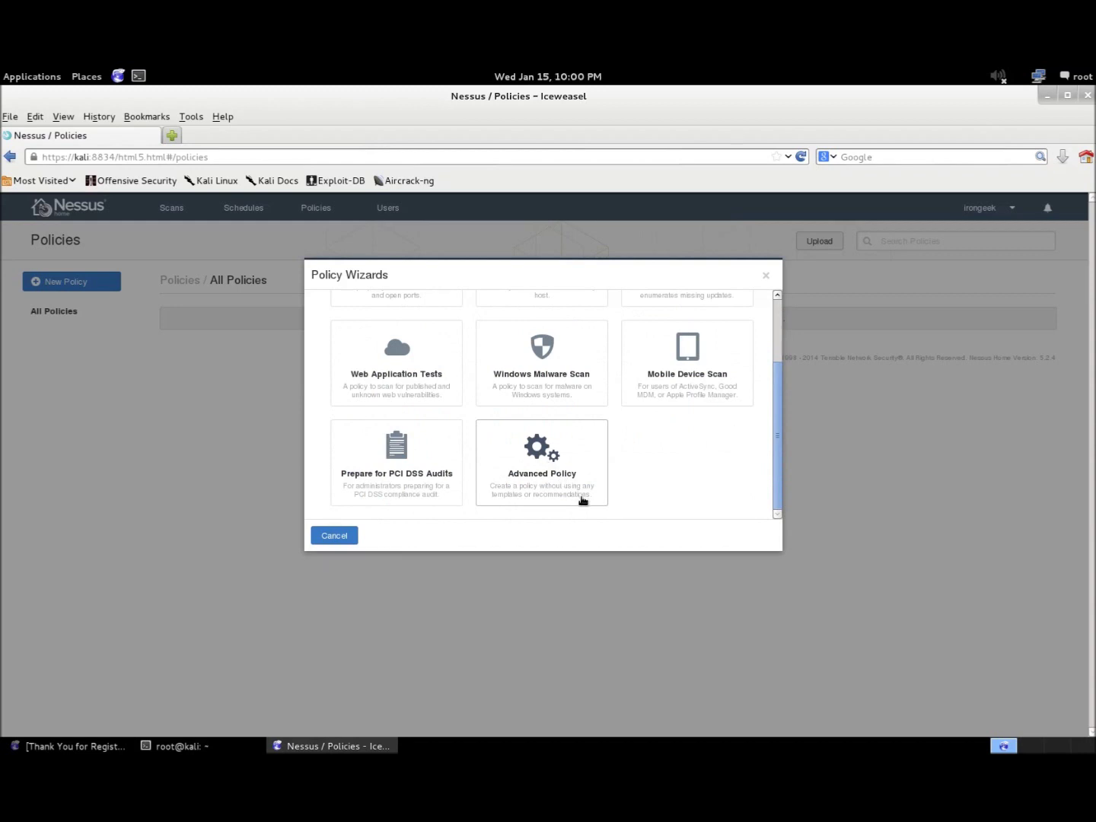
left_click(785, 375)
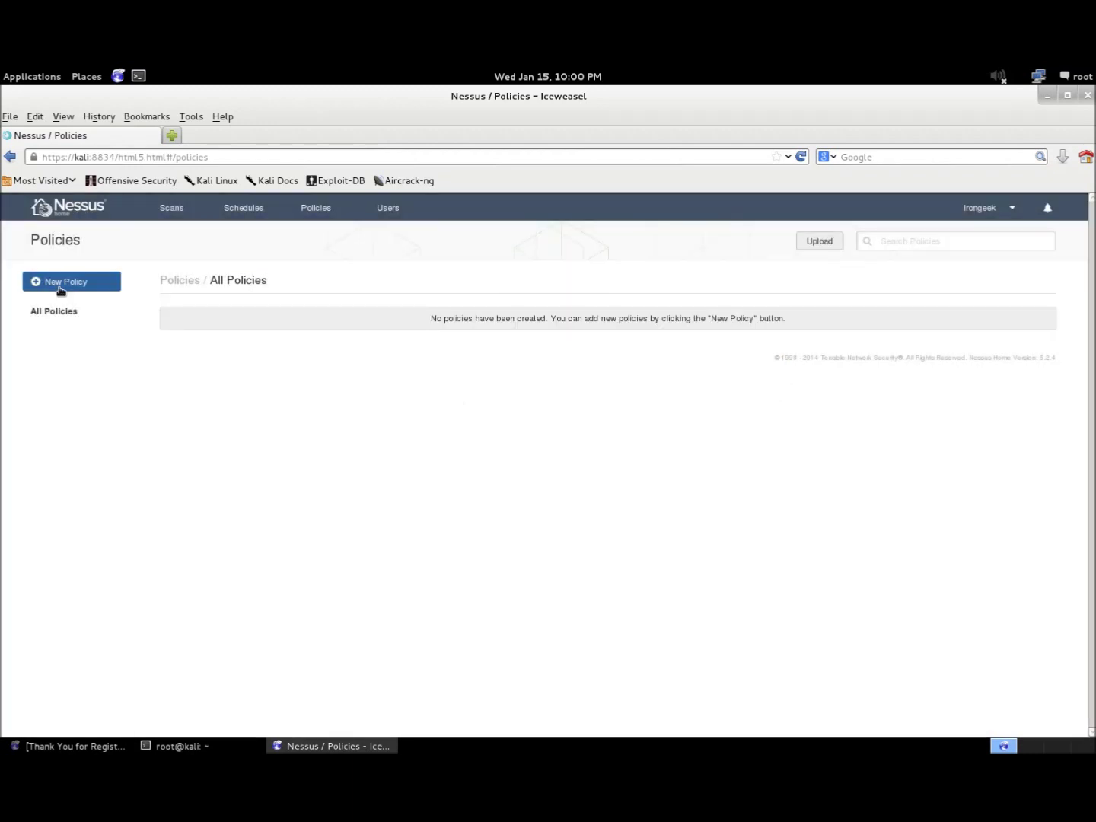
left_click(63, 284)
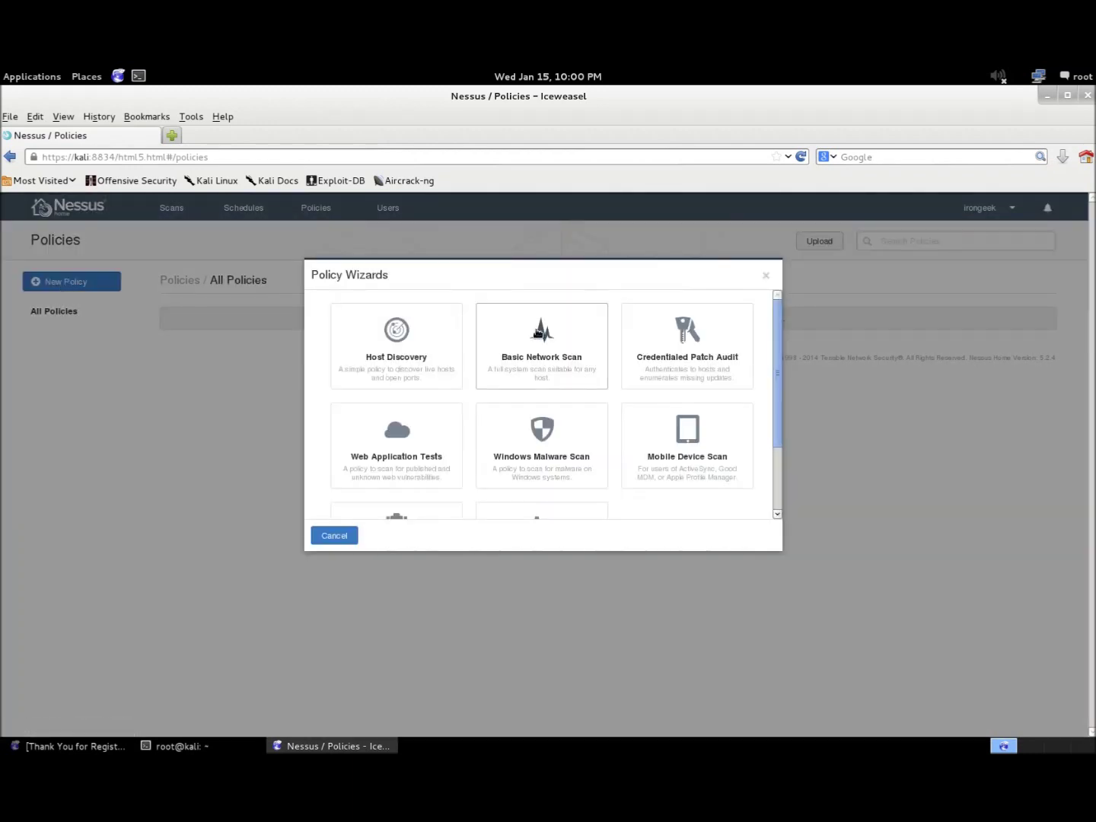
left_click(538, 332)
Name the policy 'ADC Basic No Creds', keep it private with a blank description, and advance to Step 2
left_click(464, 373)
type("ADC Basi")
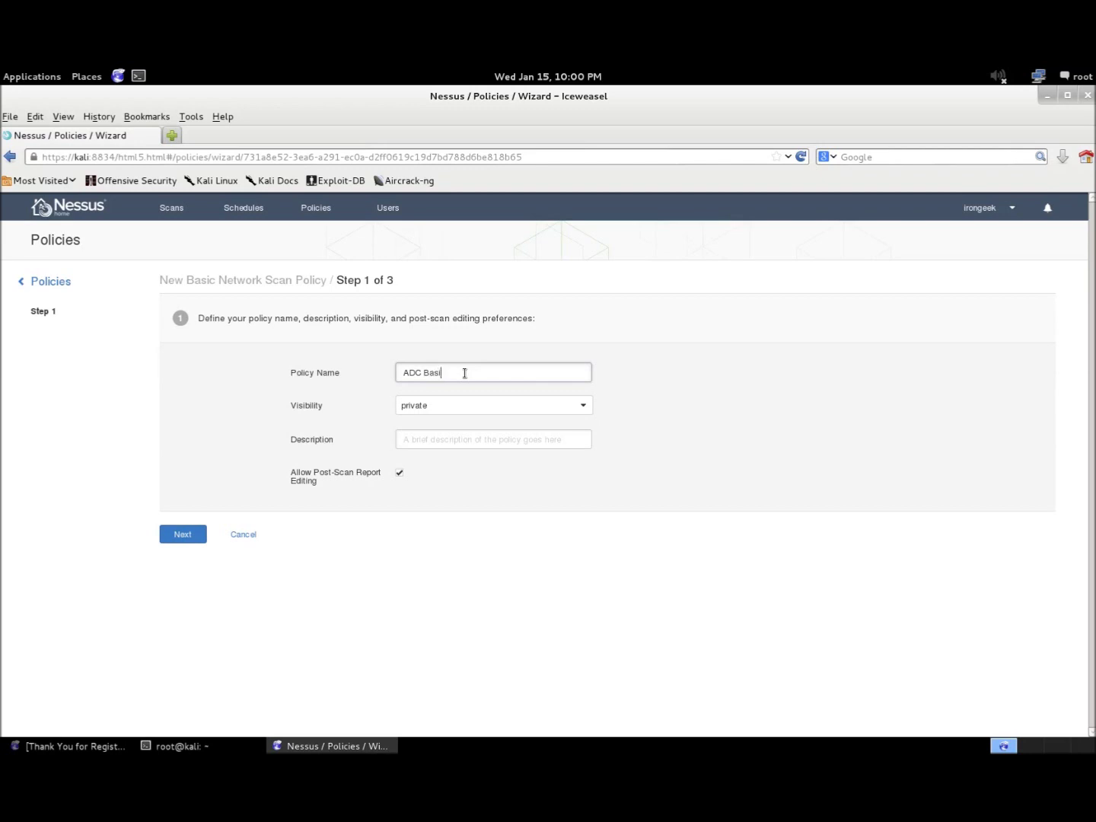
type("c No Creds")
left_click(432, 411)
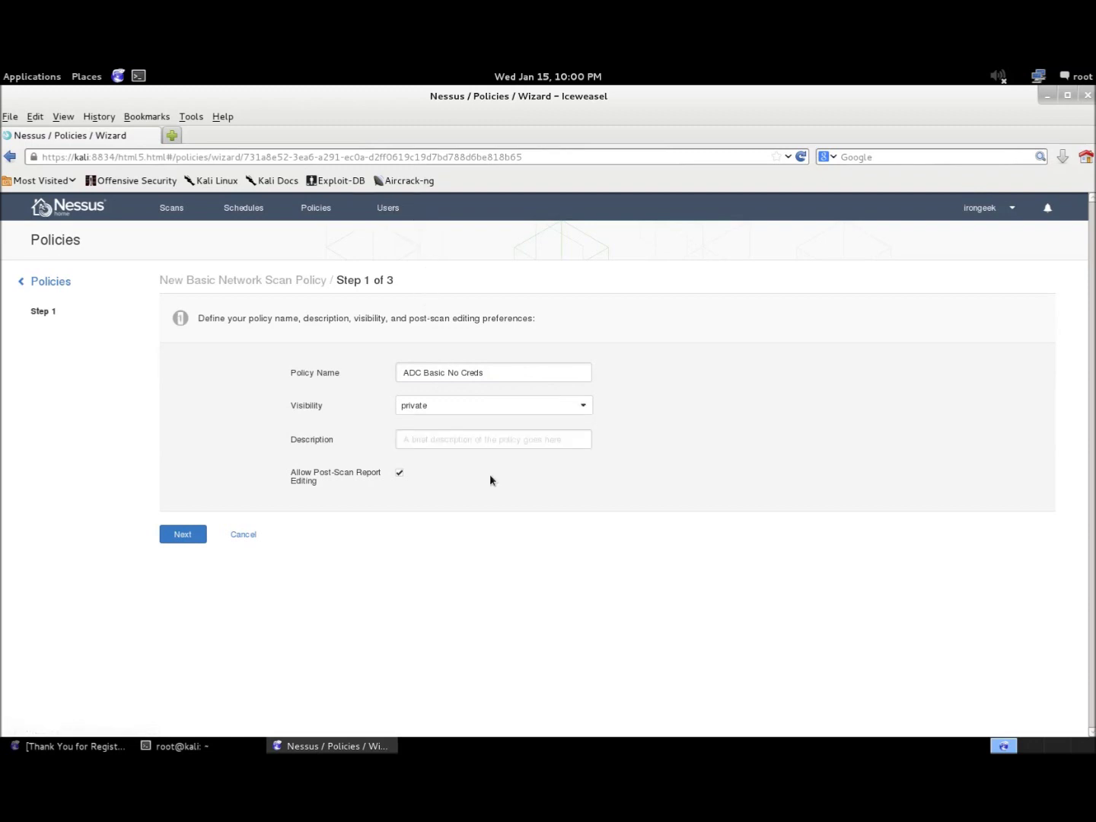
left_click(436, 442)
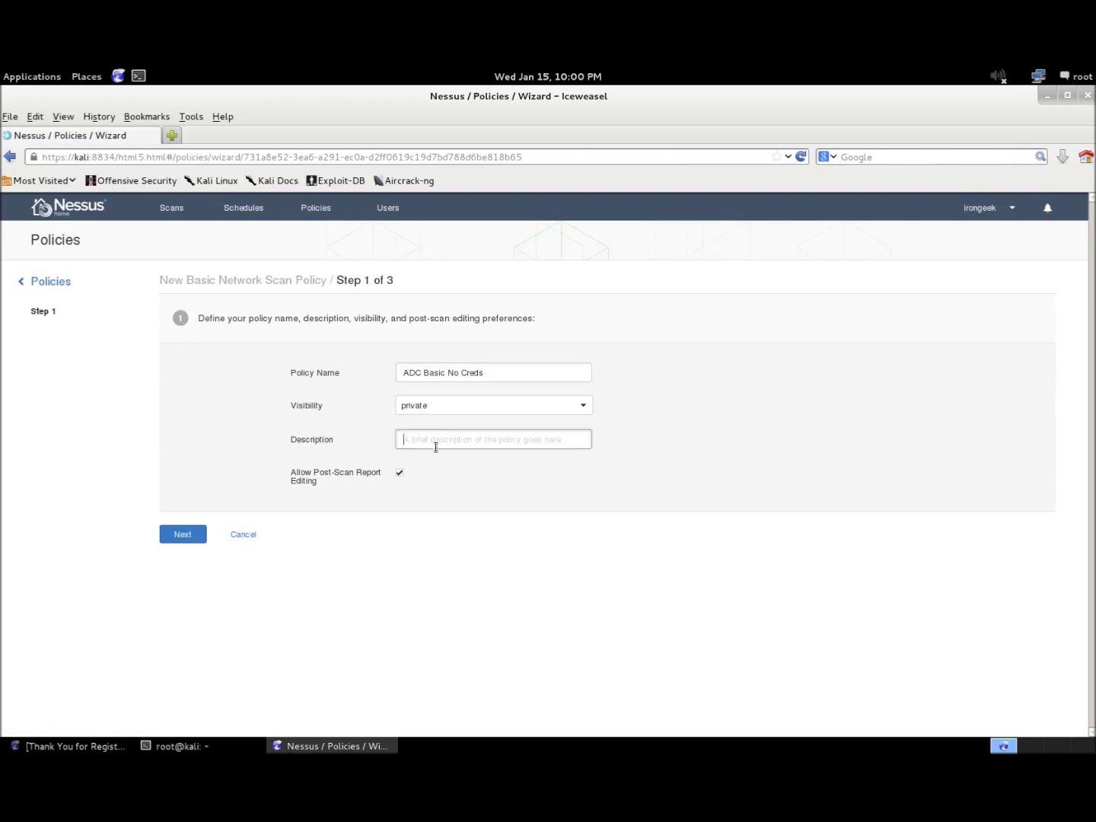
left_click(171, 531)
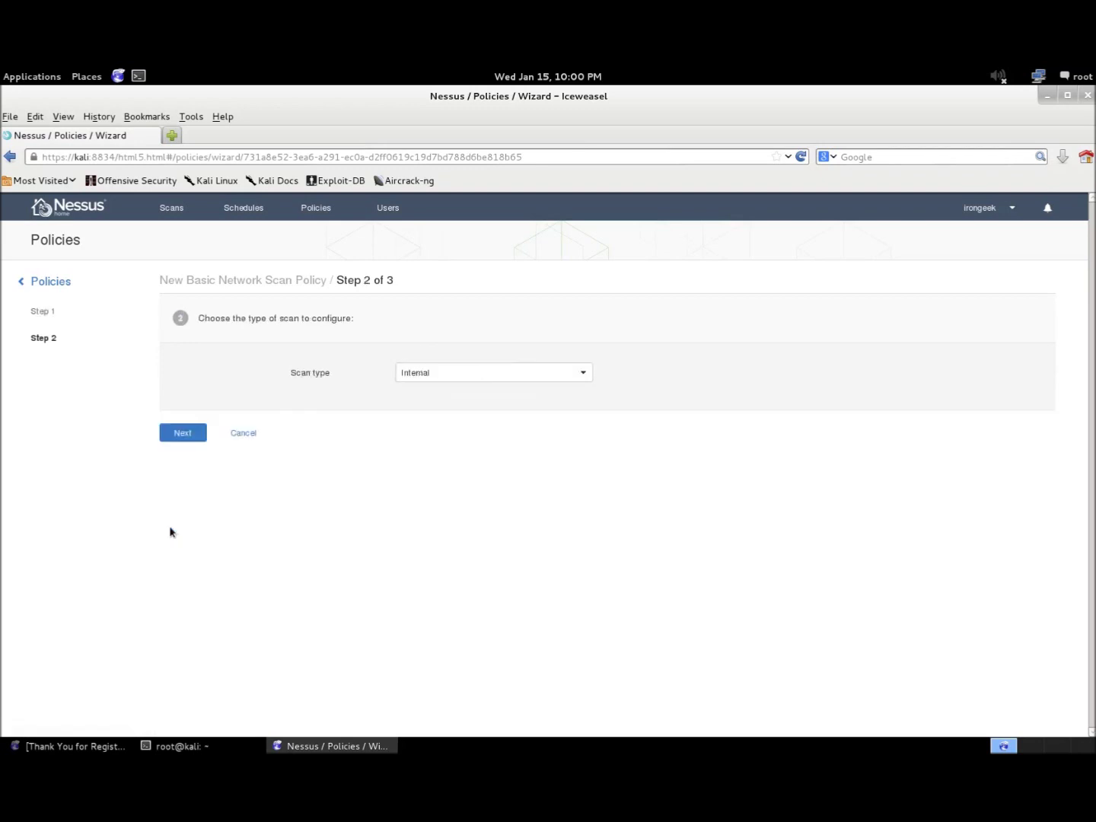
Keep the scan type as Internal and continue to the credentials step
left_click(500, 375)
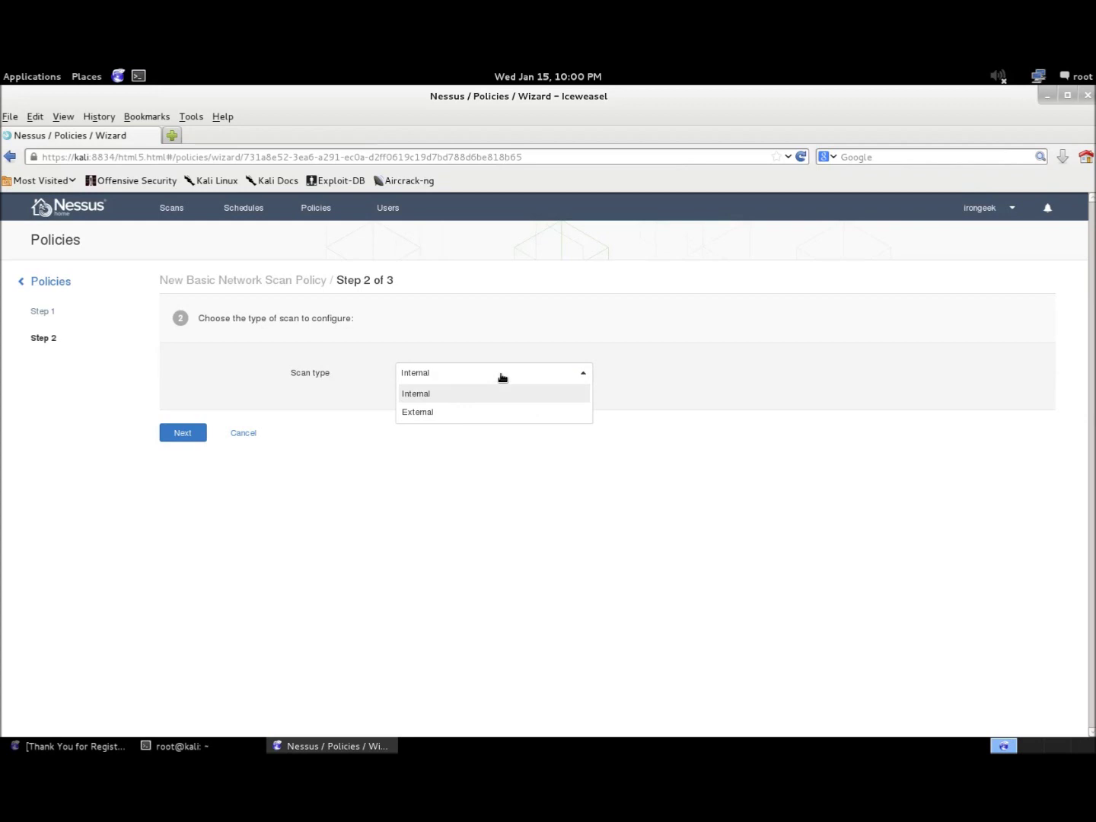
left_click(478, 393)
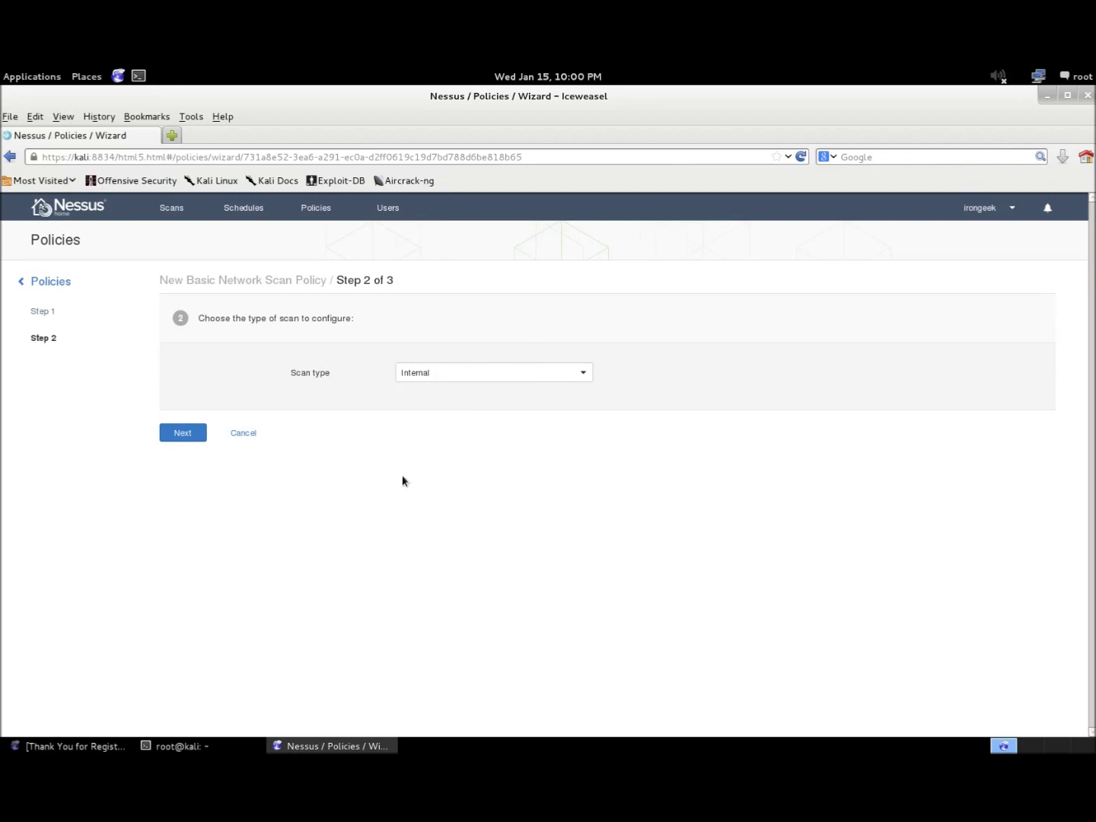
left_click(184, 435)
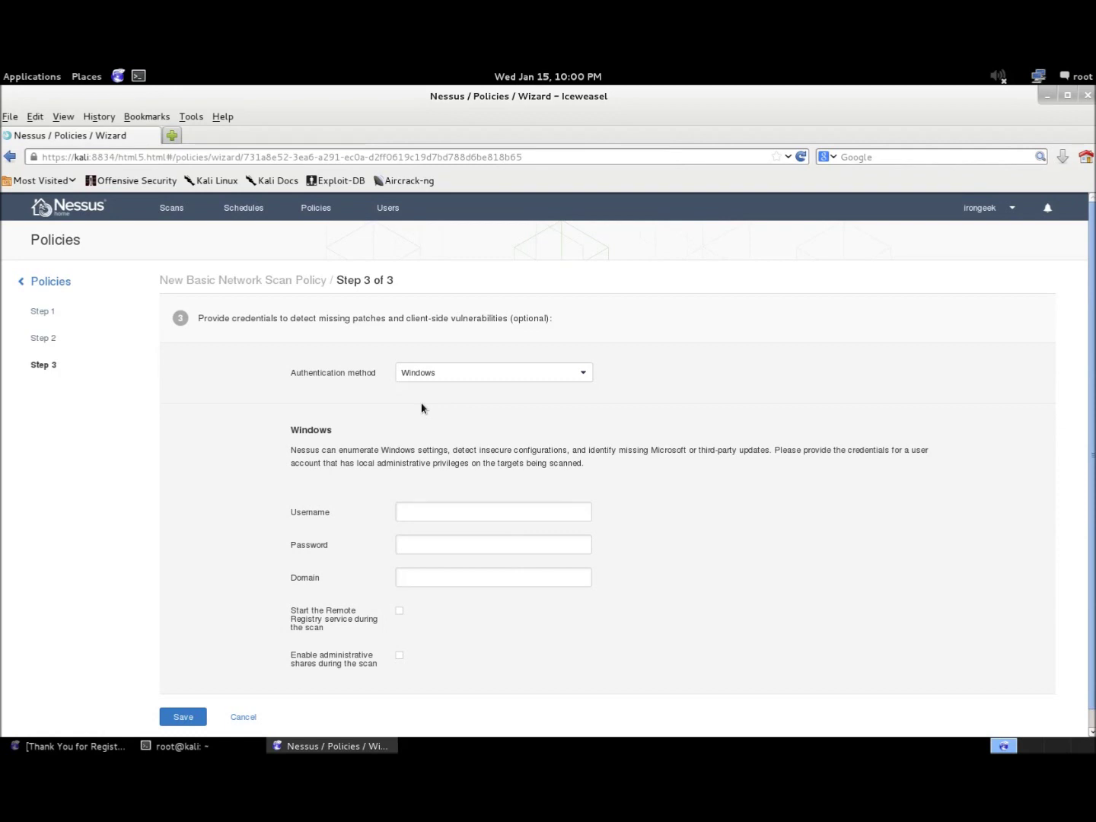
Leave Windows authentication with empty credentials and save the policy
left_click(457, 373)
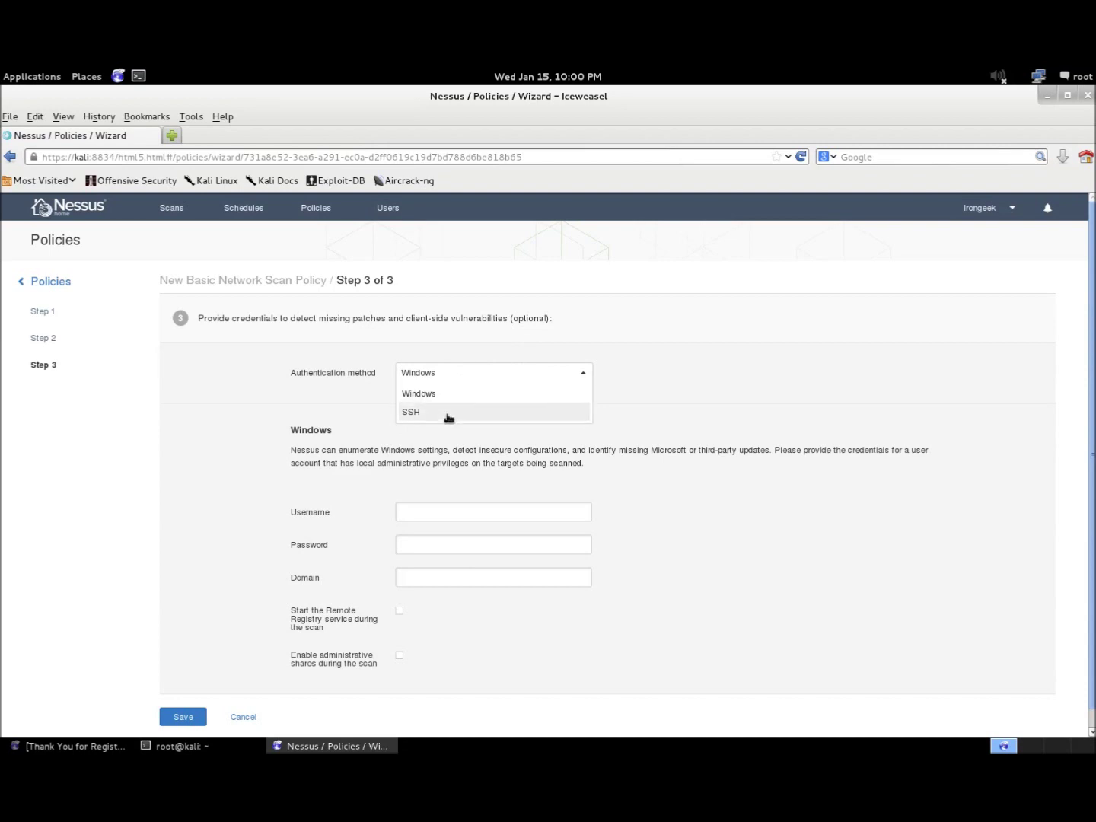
left_click(465, 460)
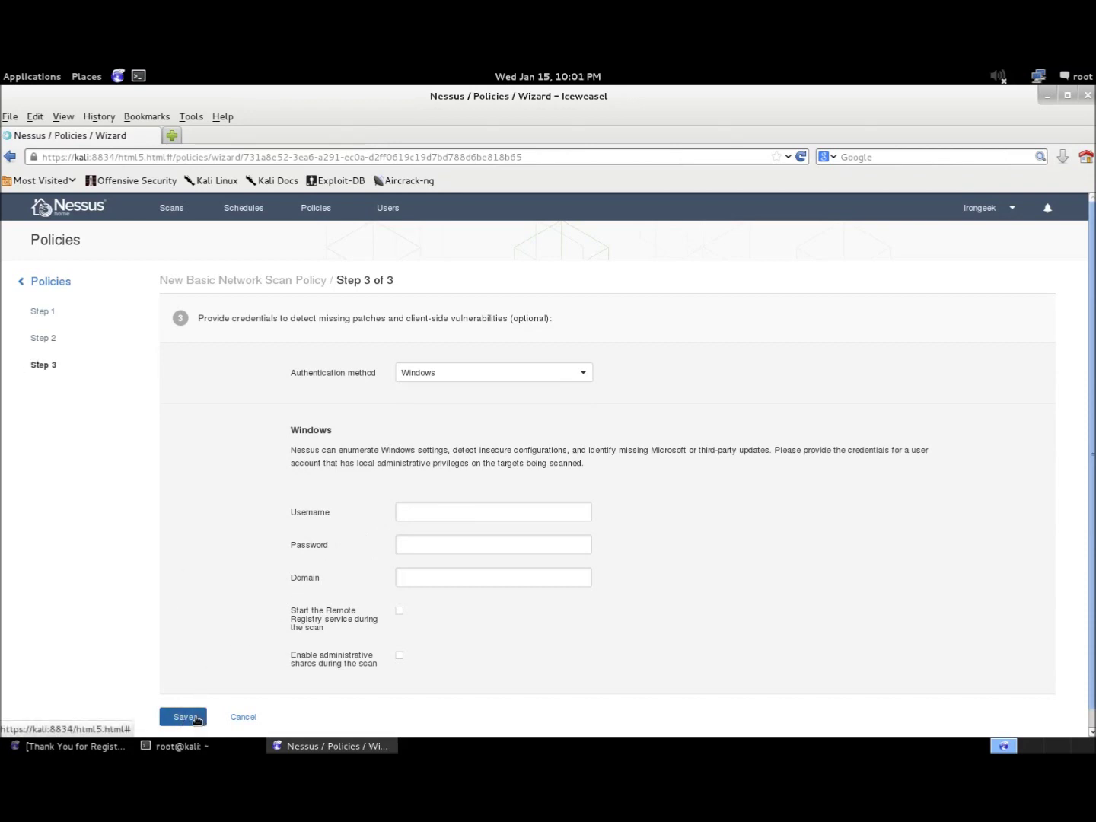
left_click(194, 718)
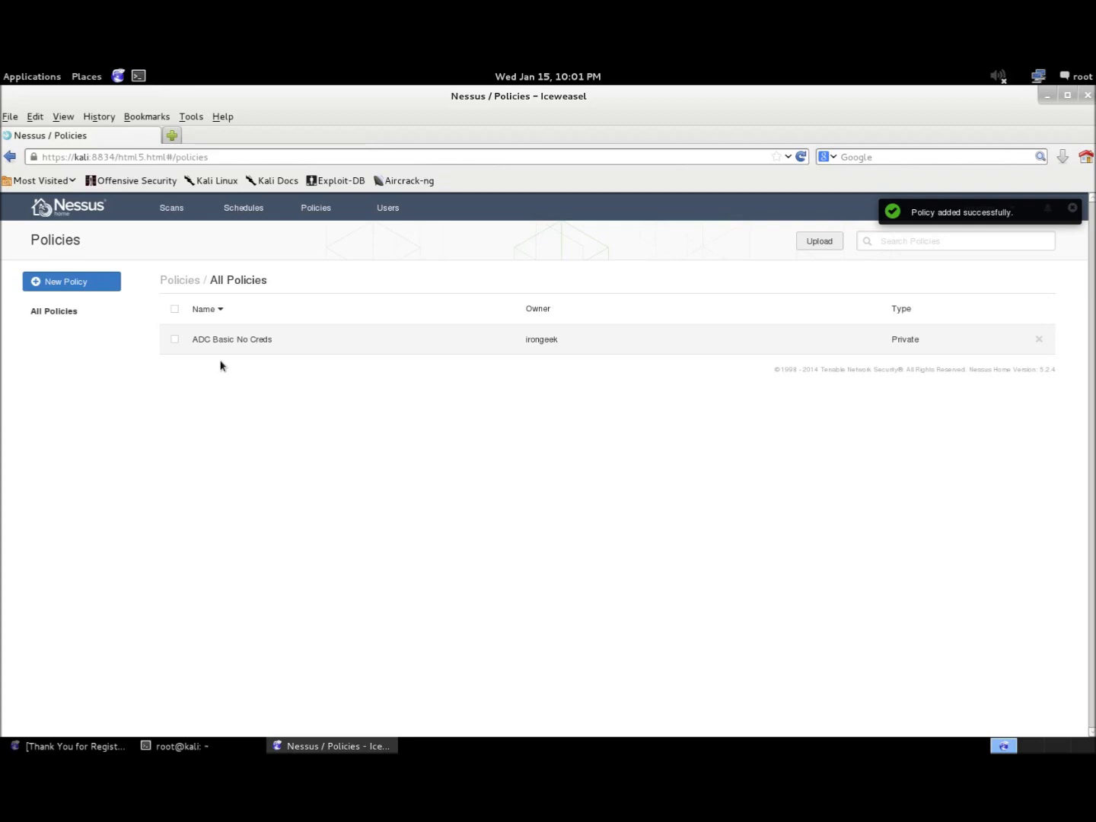
Copy the six 192.168.1.x addresses from the desktop IPs file, then return to the Nessus policies page
left_click(1046, 97)
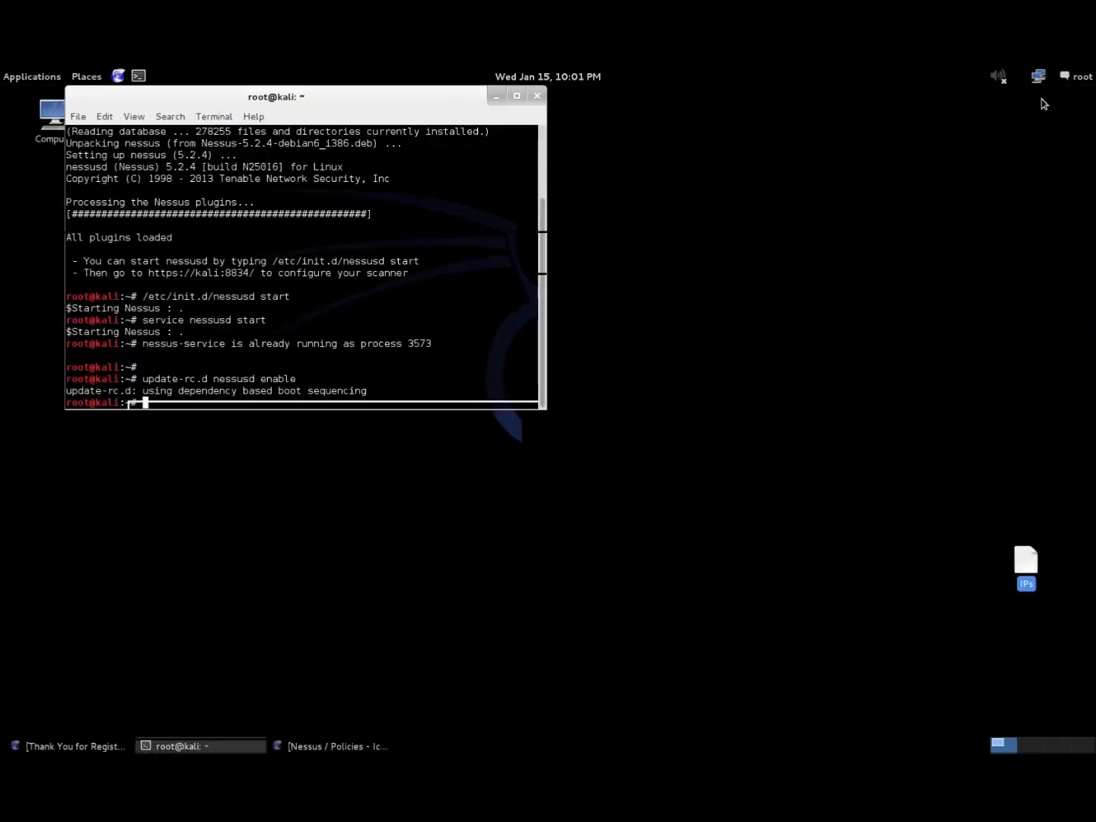
left_click(1030, 562)
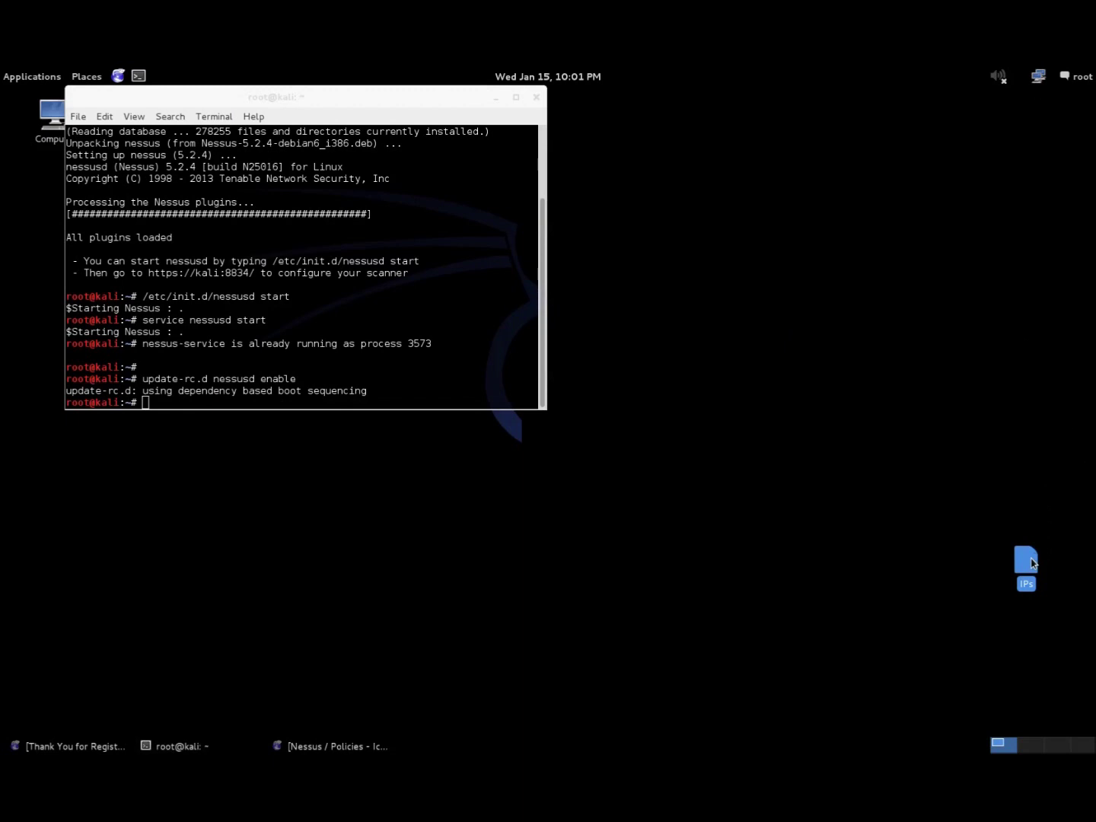
double_click(1030, 564)
left_click_drag(176, 536, 1, 457)
key("ctrl+c")
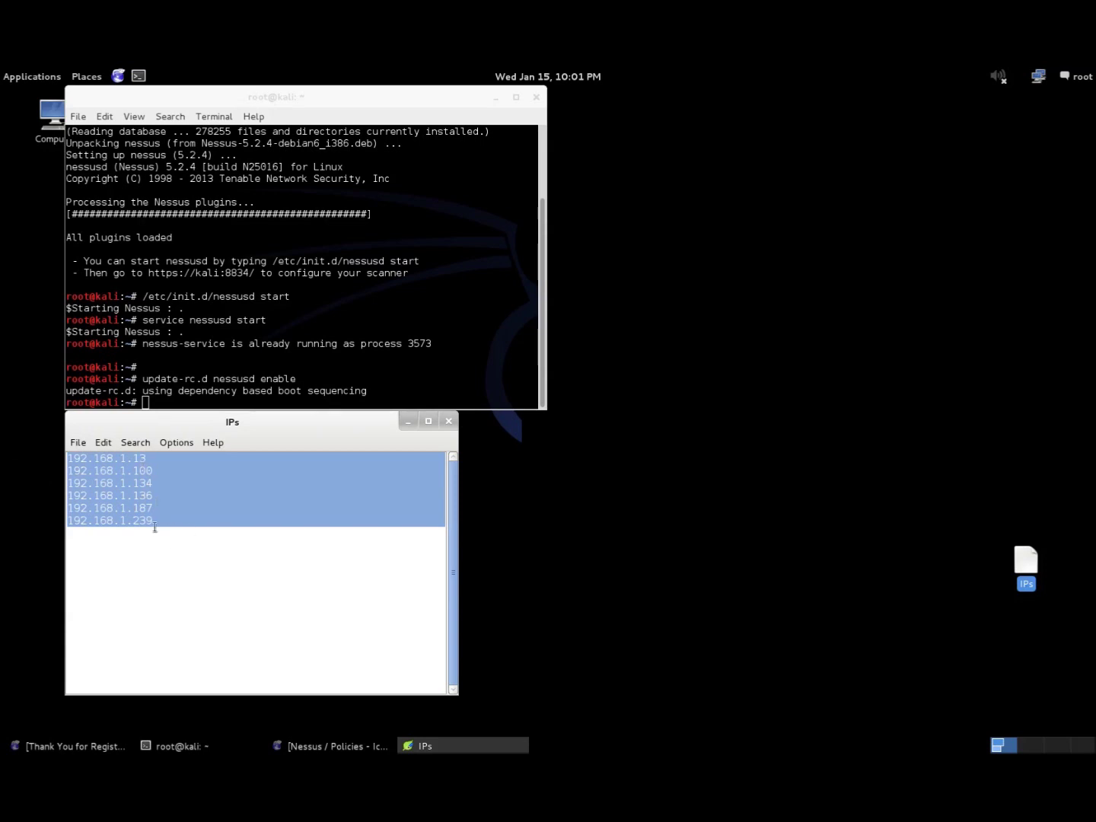
left_click(244, 631)
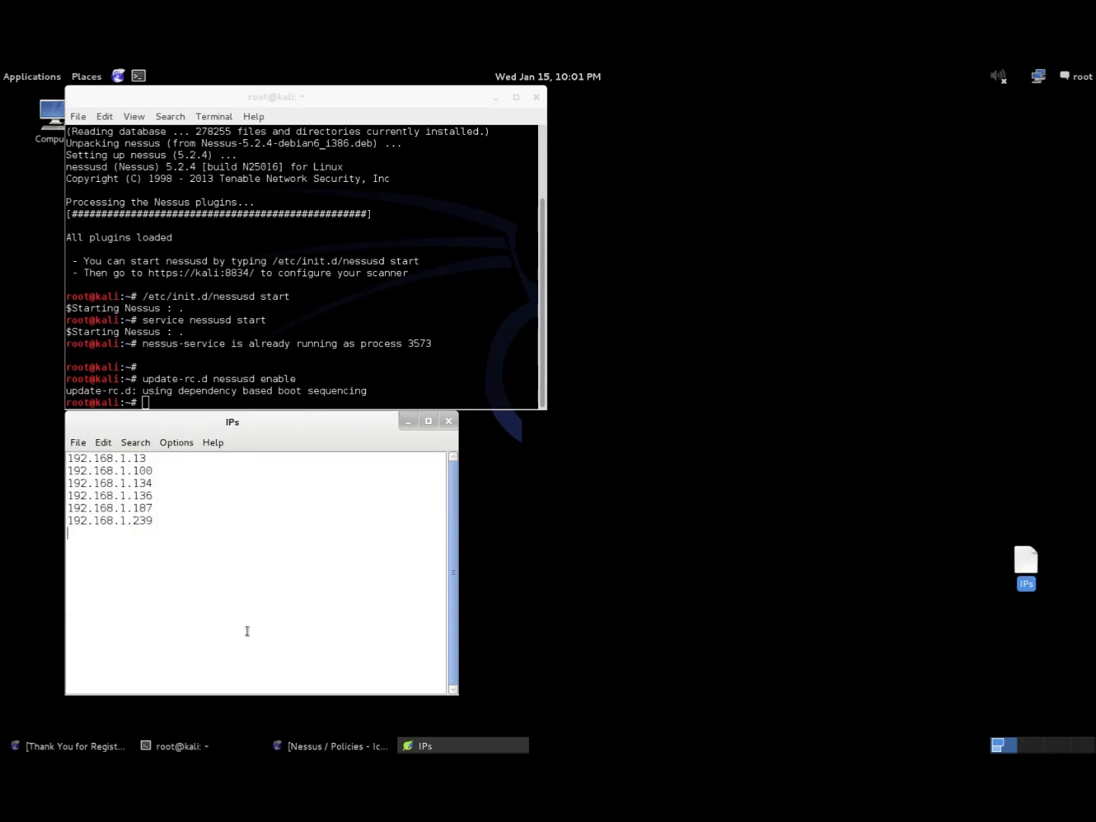
left_click(123, 748)
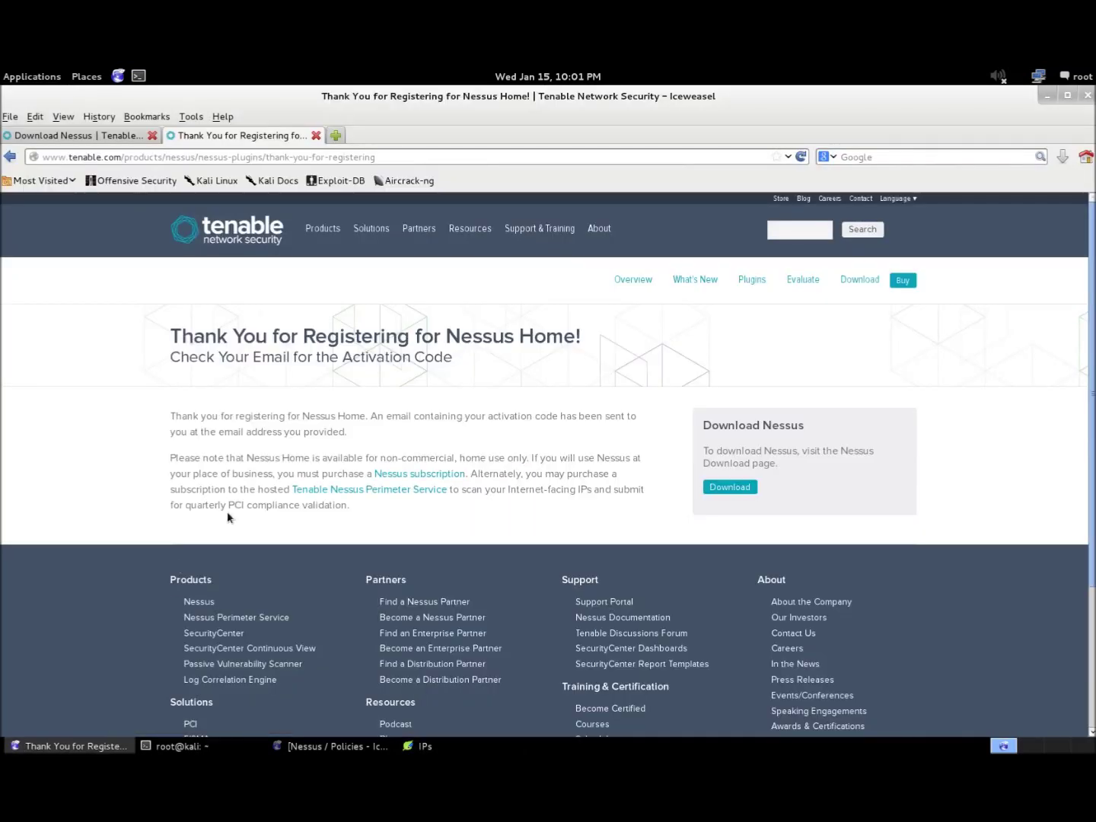
left_click(312, 746)
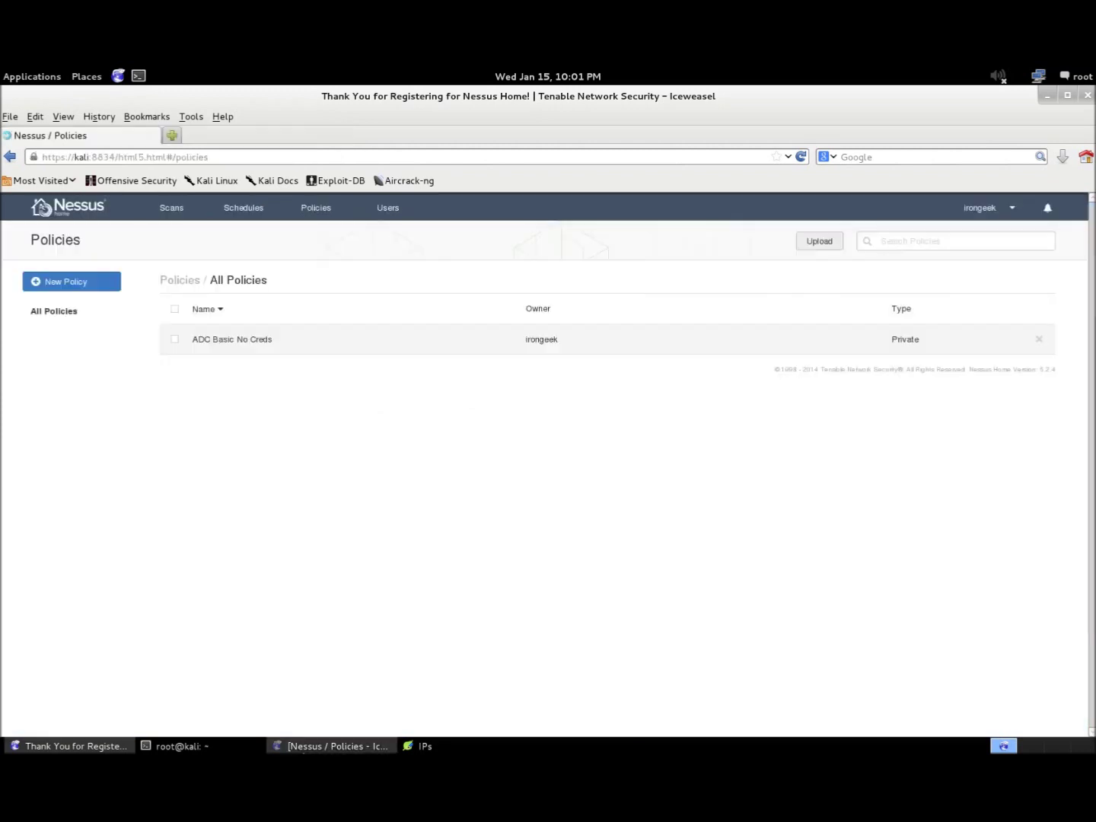
Start a new scan named 'No Creds' using the ADC Basic No Creds policy
left_click(168, 211)
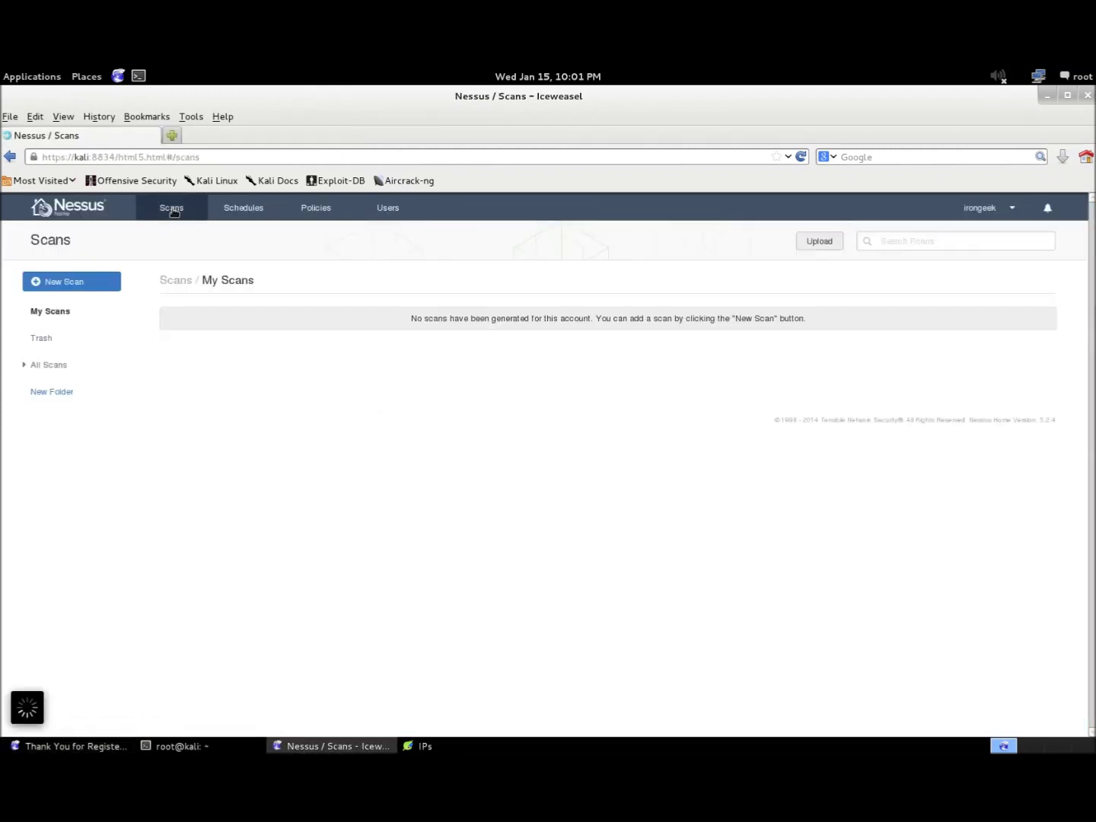
left_click(79, 282)
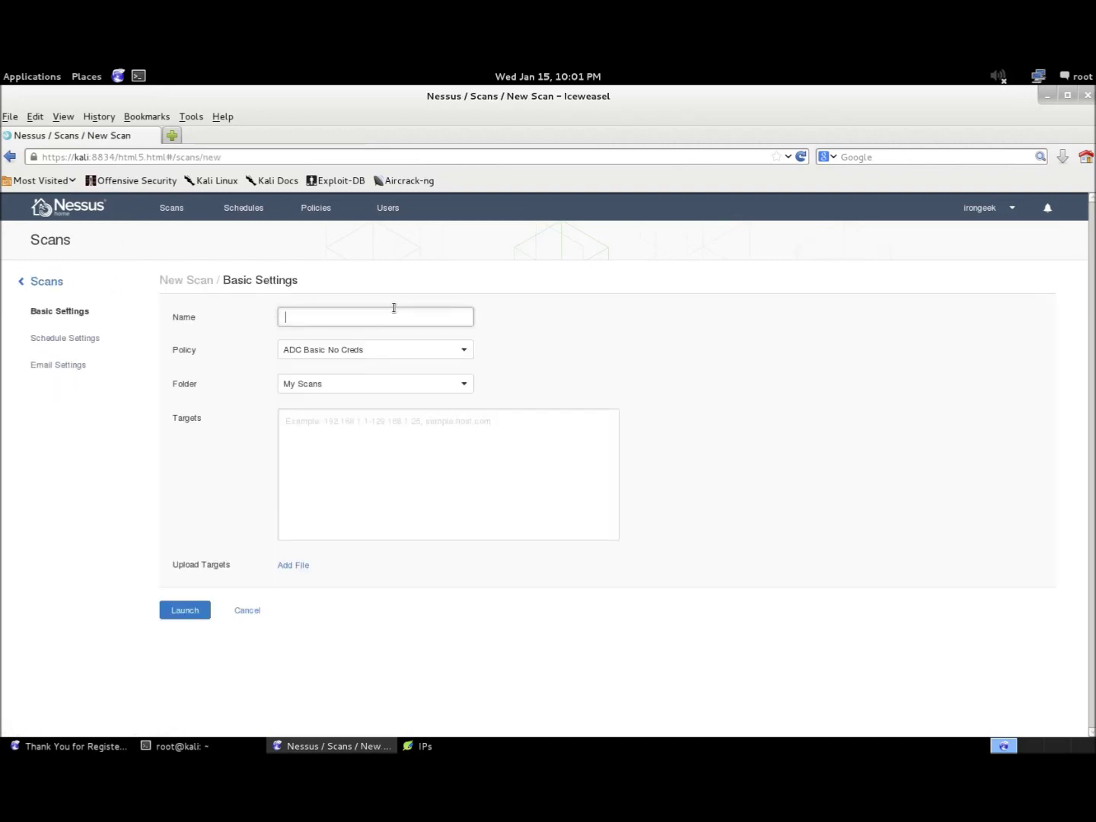
type("No Creds")
left_click(345, 352)
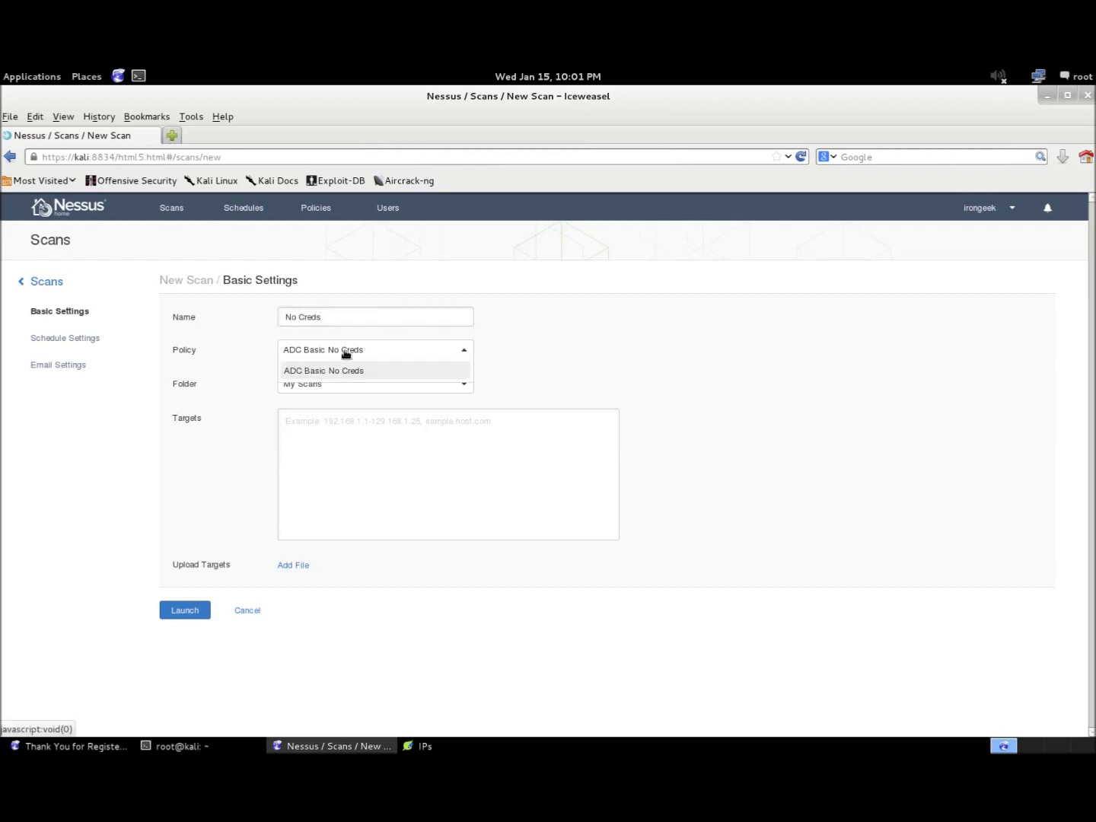
left_click(344, 369)
Try typing 192.168.1.x target ranges by hand in Targets, then clear them
left_click(346, 441)
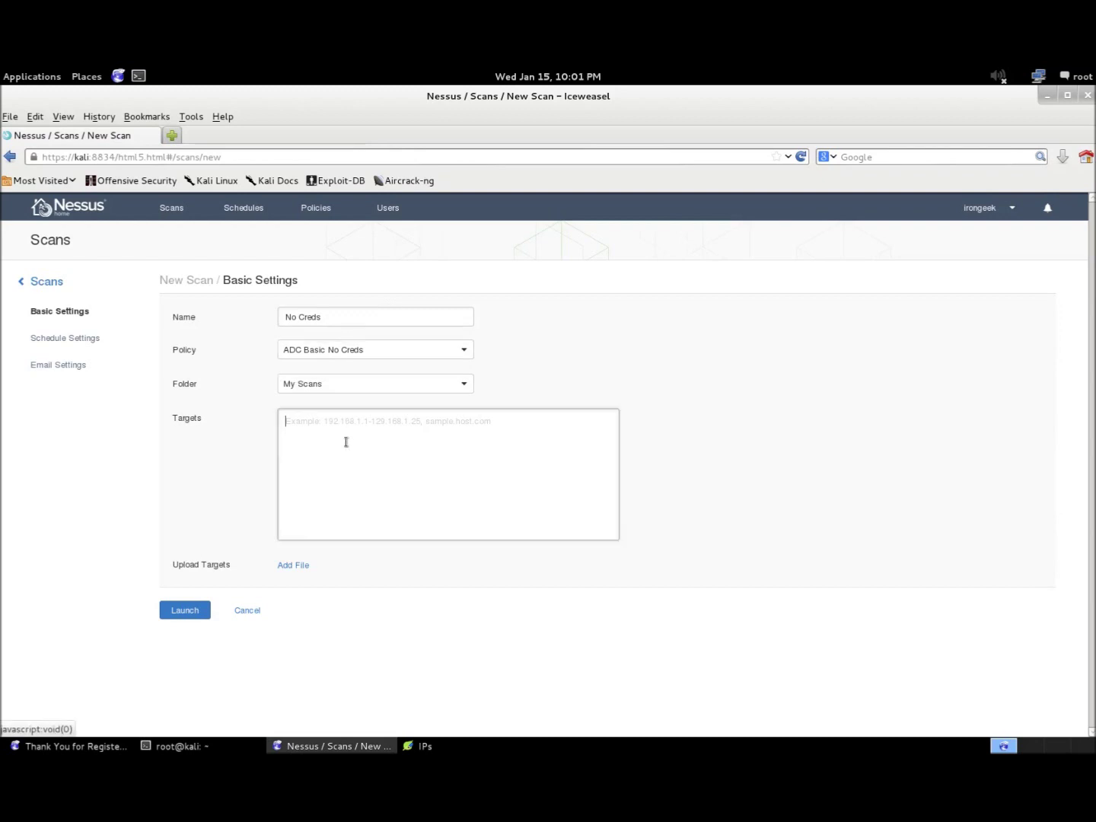
type("192.16")
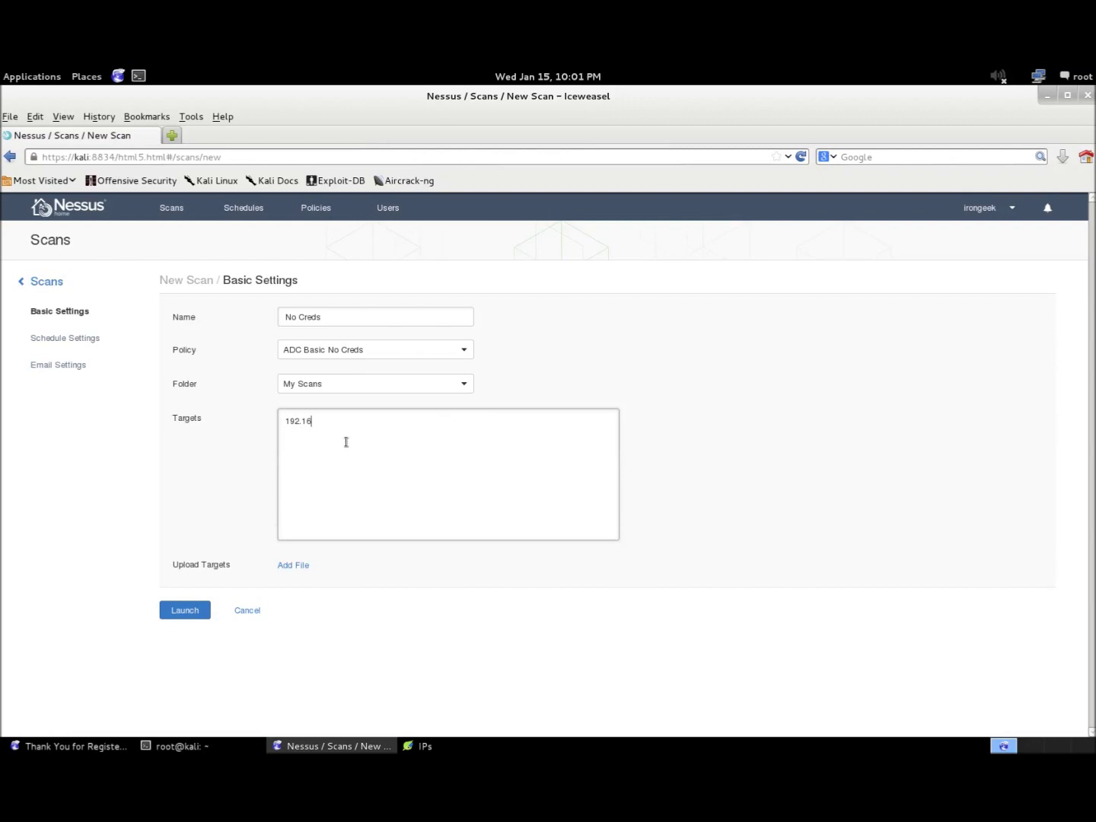
key("BackSpace")
key("BackSpace")
type("6")
key("BackSpace")
type("68.1.1/24")
key("Left")
key("Left")
key("Left")
key("Left")
key("Right")
key("Right")
key("Right")
key("BackSpace")
key("BackSpace")
key("BackSpace")
key("BackSpace")
type("*")
key("BackSpace")
type("1-100")
key("BackSpace")
key("BackSpace")
key("BackSpace")
key("BackSpace")
type(",192.168.1.2")
key("BackSpace")
key("BackSpace")
key("BackSpace")
key("BackSpace")
key("BackSpace")
key("BackSpace")
key("BackSpace")
key("BackSpace")
key("BackSpace")
key("BackSpace")
key("BackSpace")
key("BackSpace")
key("BackSpace")
key("BackSpace")
key("BackSpace")
key("BackSpace")
key("BackSpace")
key("BackSpace")
key("BackSpace")
key("BackSpace")
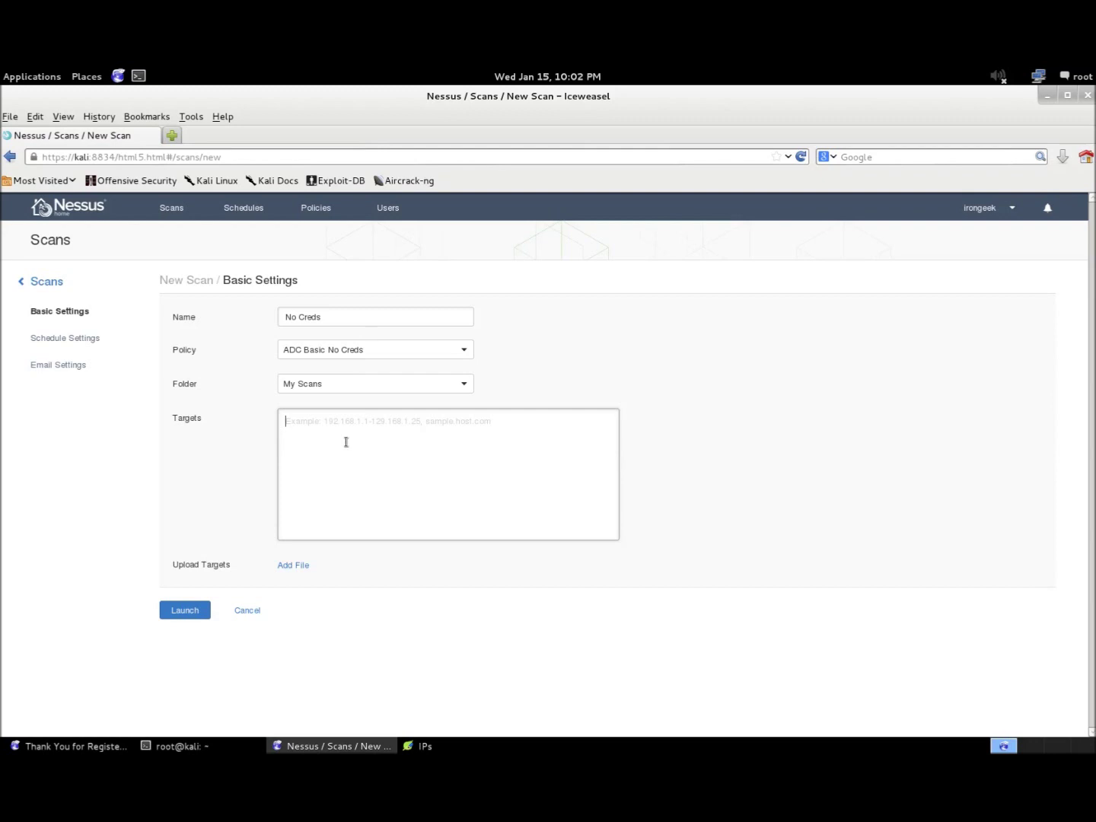
Paste the six copied IP addresses into Targets and launch the scan
key("ctrl+v")
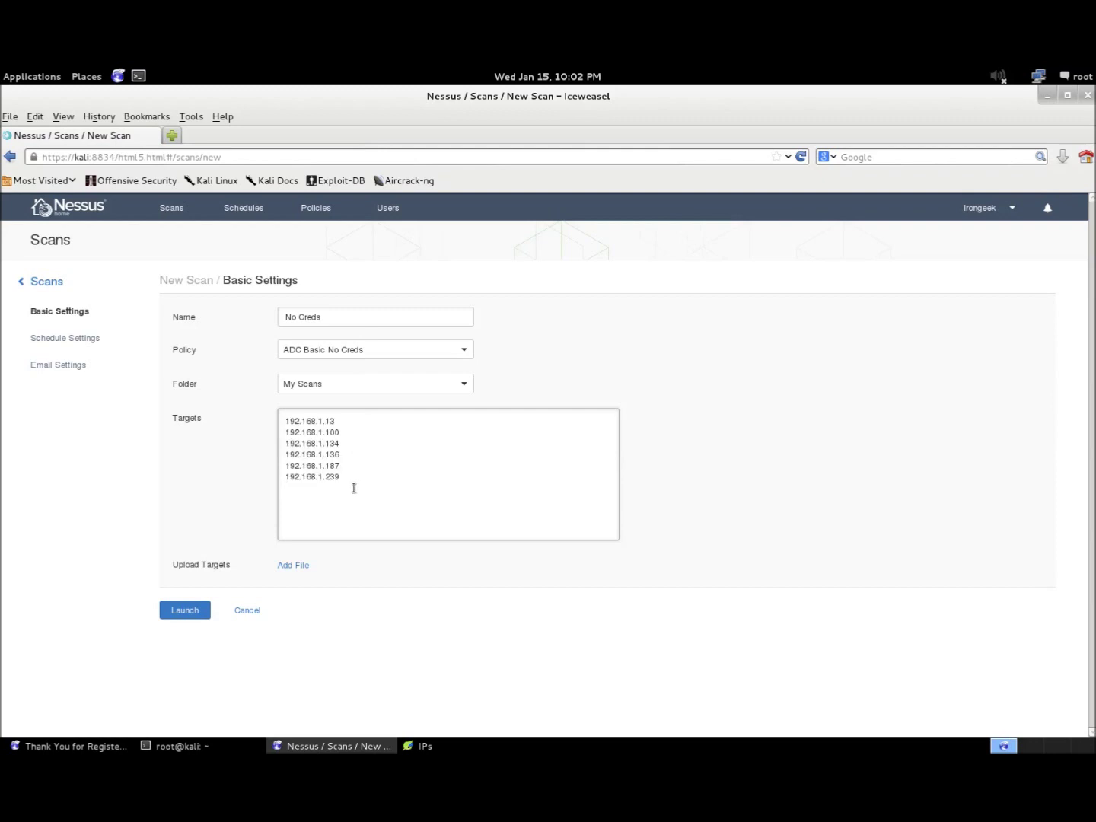
left_click_drag(349, 478, 274, 386)
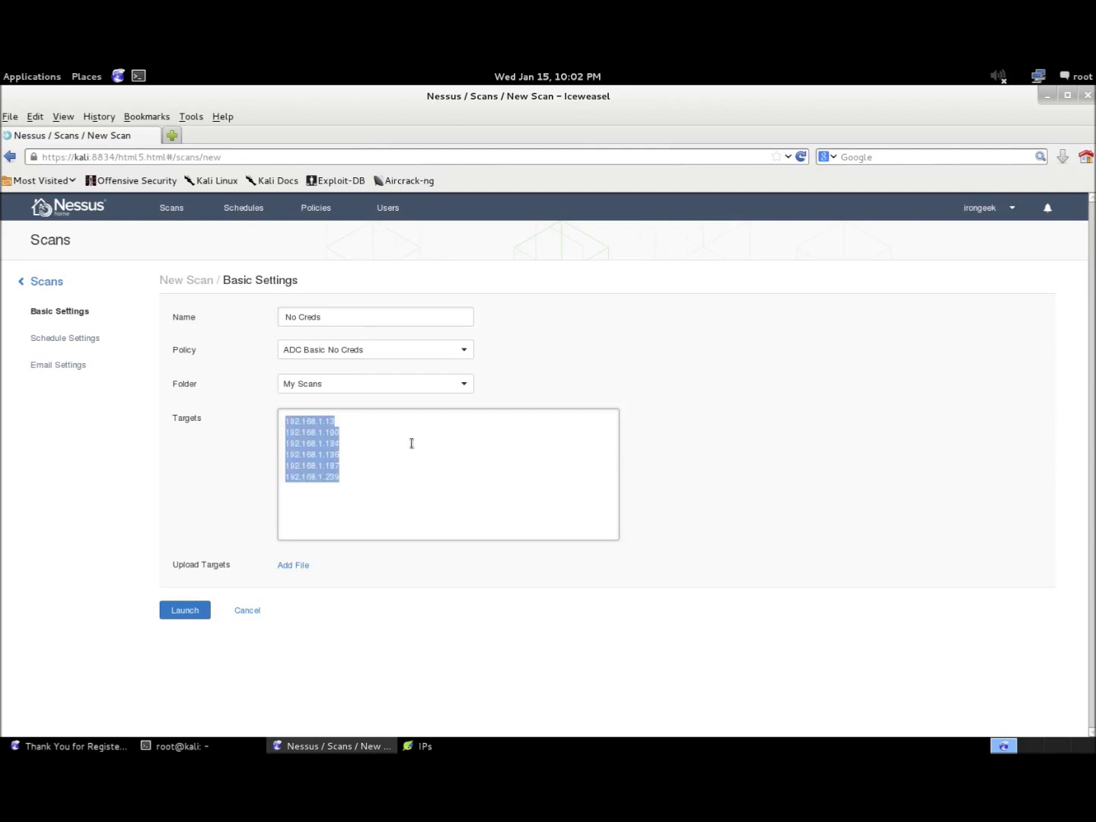
left_click(426, 447)
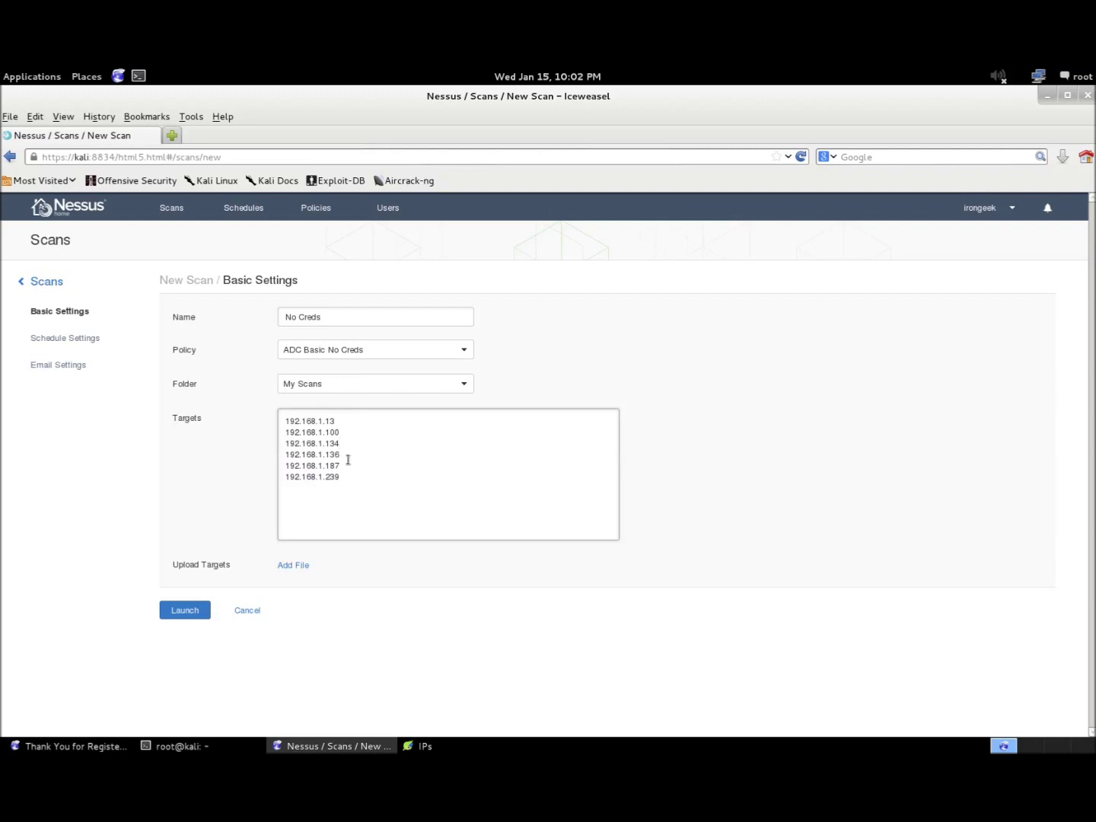
left_click(185, 609)
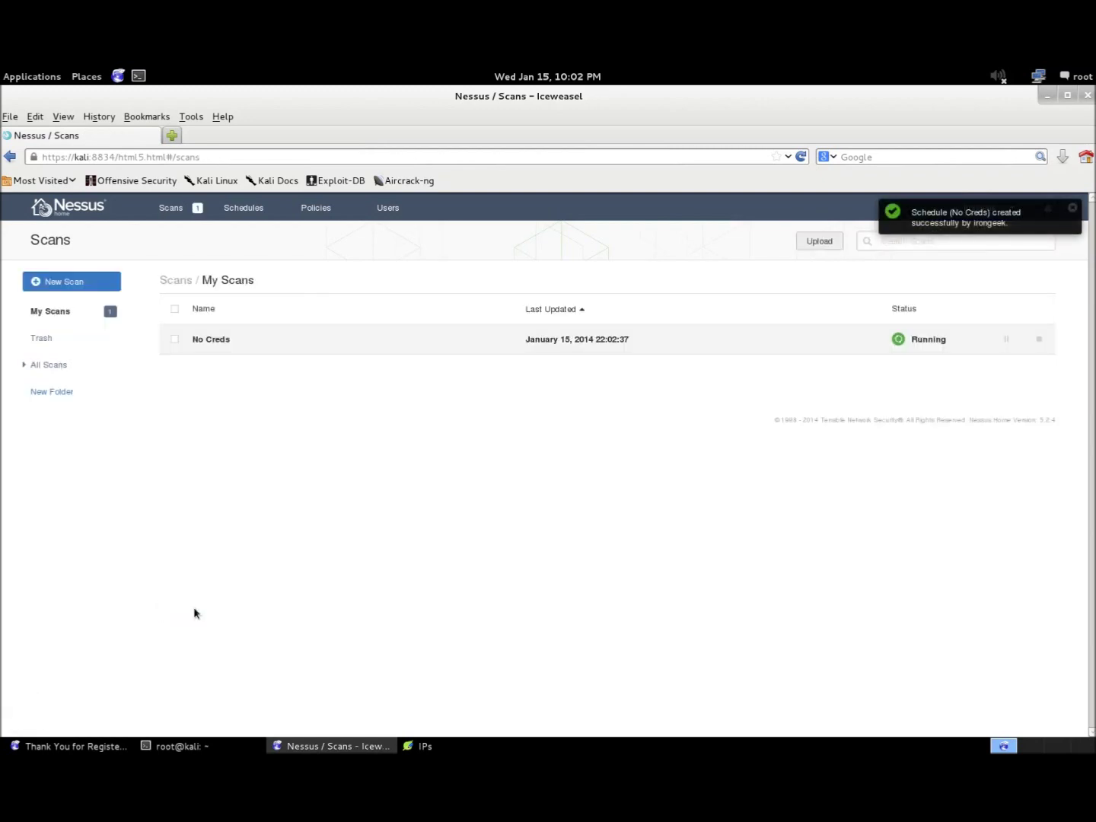
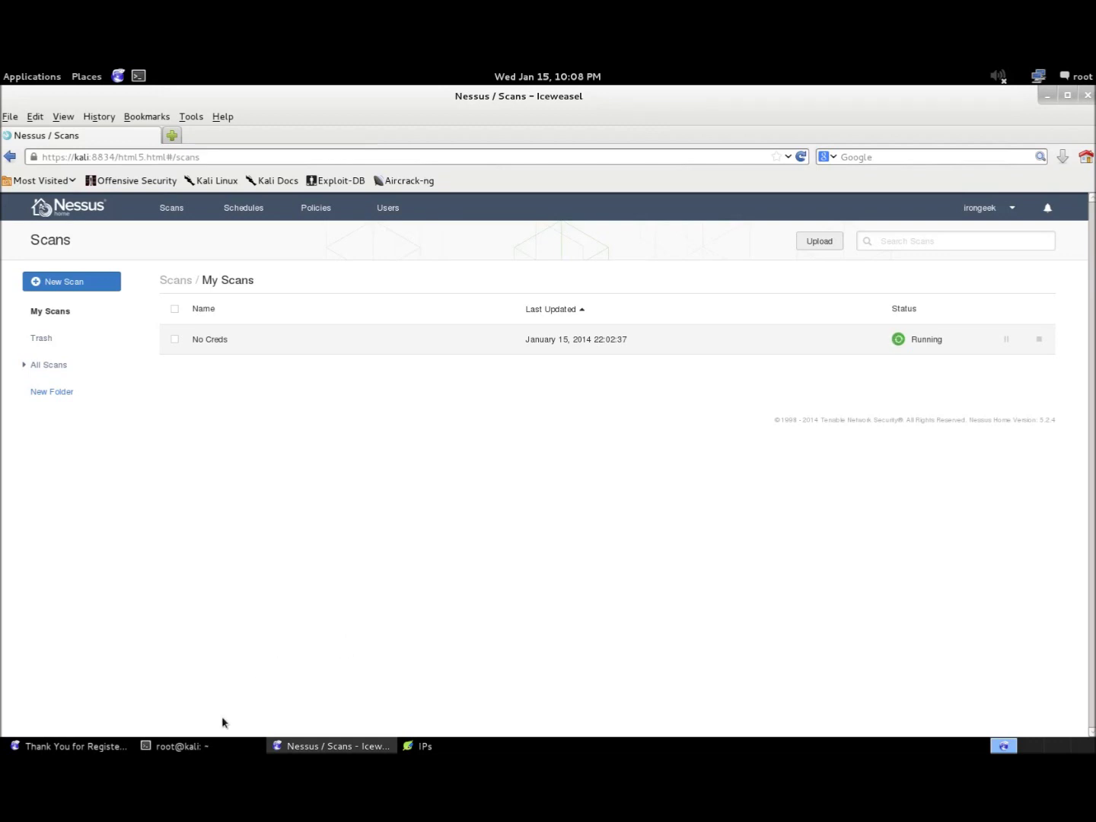
Bring the root@kali terminal in front of Iceweasel and clear the stray comma at the prompt
left_click(194, 748)
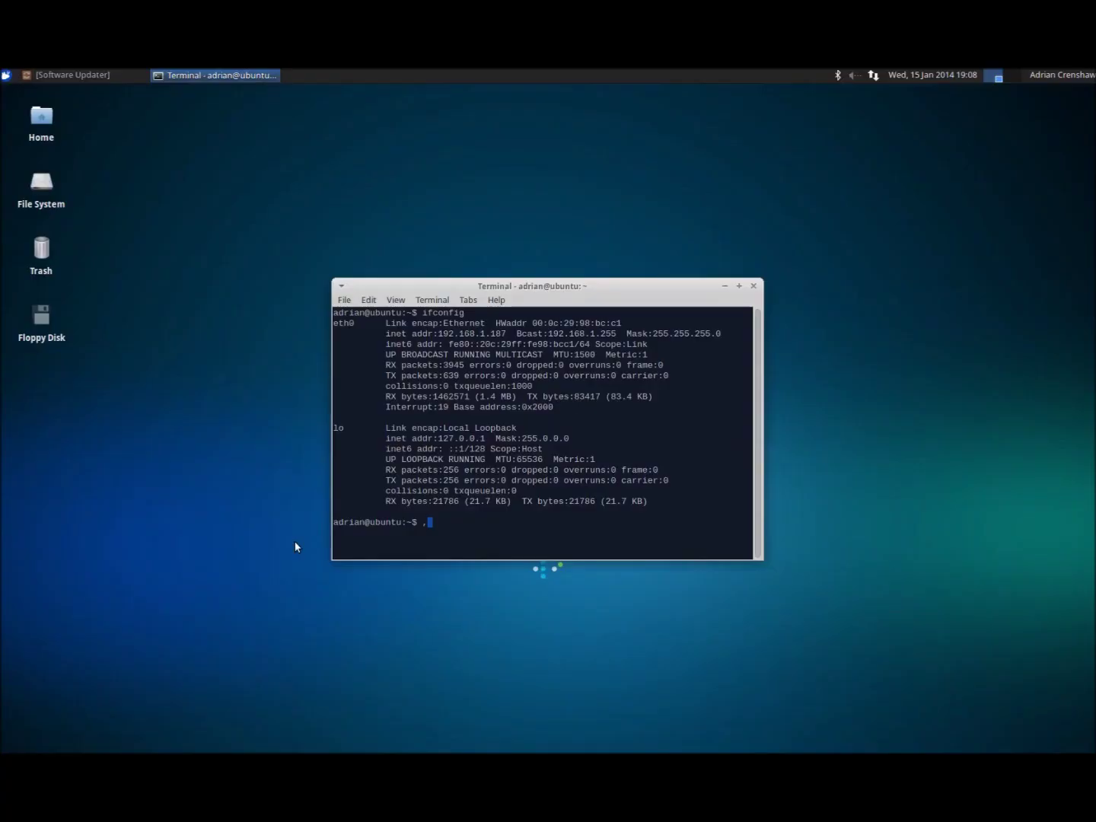
key("BackSpace")
Run adduser nessus, then rerun it as sudo adduser nessus with the admin password
type("adduser nessus")
key("Return")
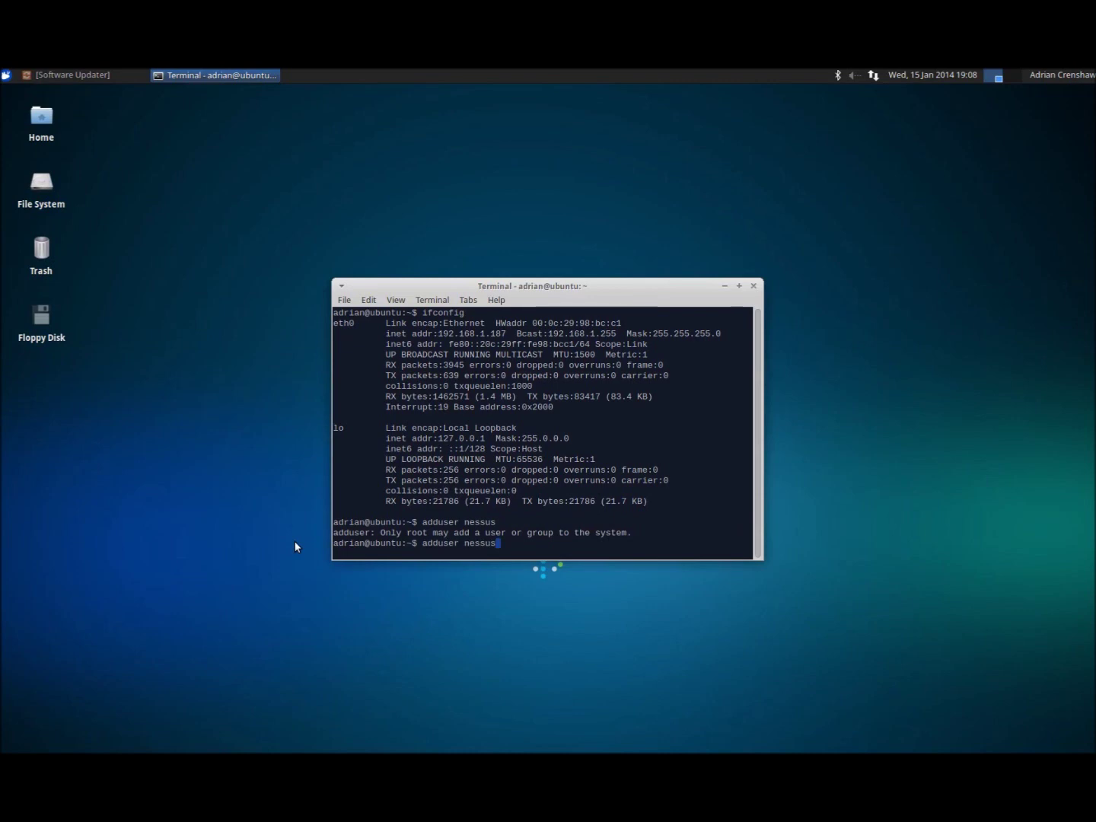
key("Up")
key("Left")
key("Left")
key("Left")
key("Left")
key("Left")
key("Left")
key("Left")
key("Left")
key("Left")
key("Left")
key("Left")
key("Left")
key("Left")
key("Left")
type("sudo")
key("Return")
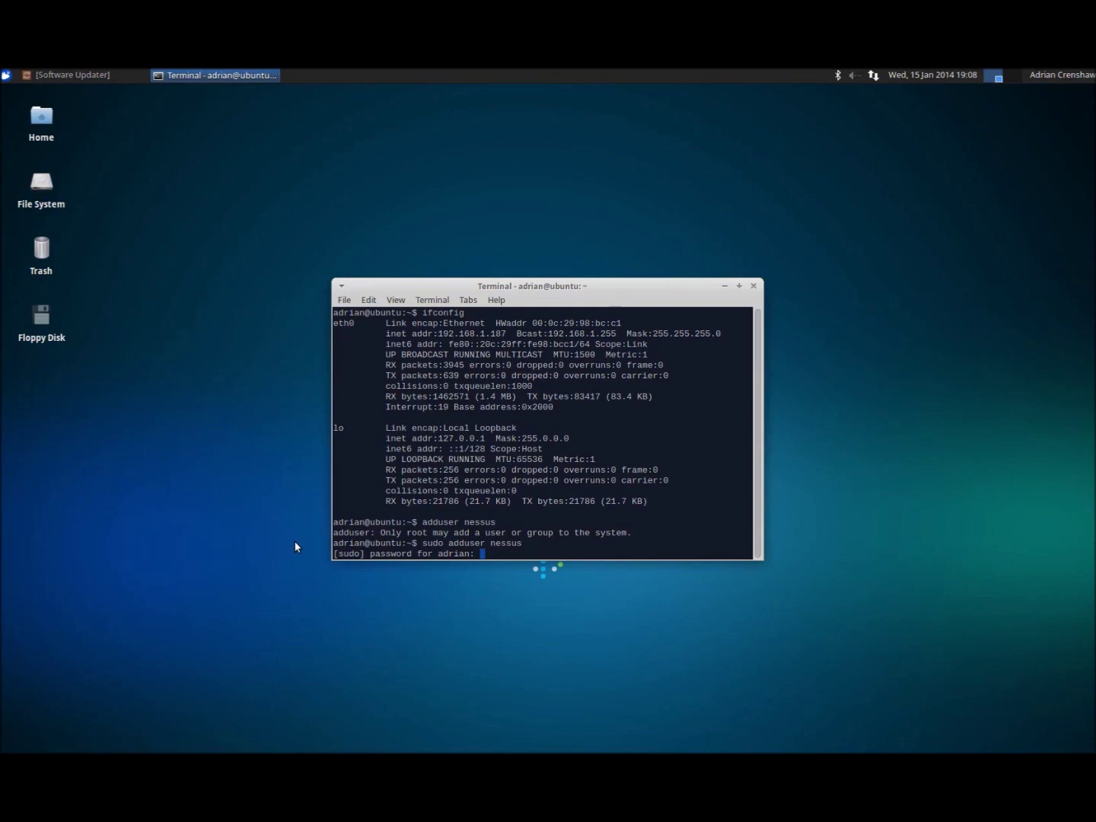
key("Return")
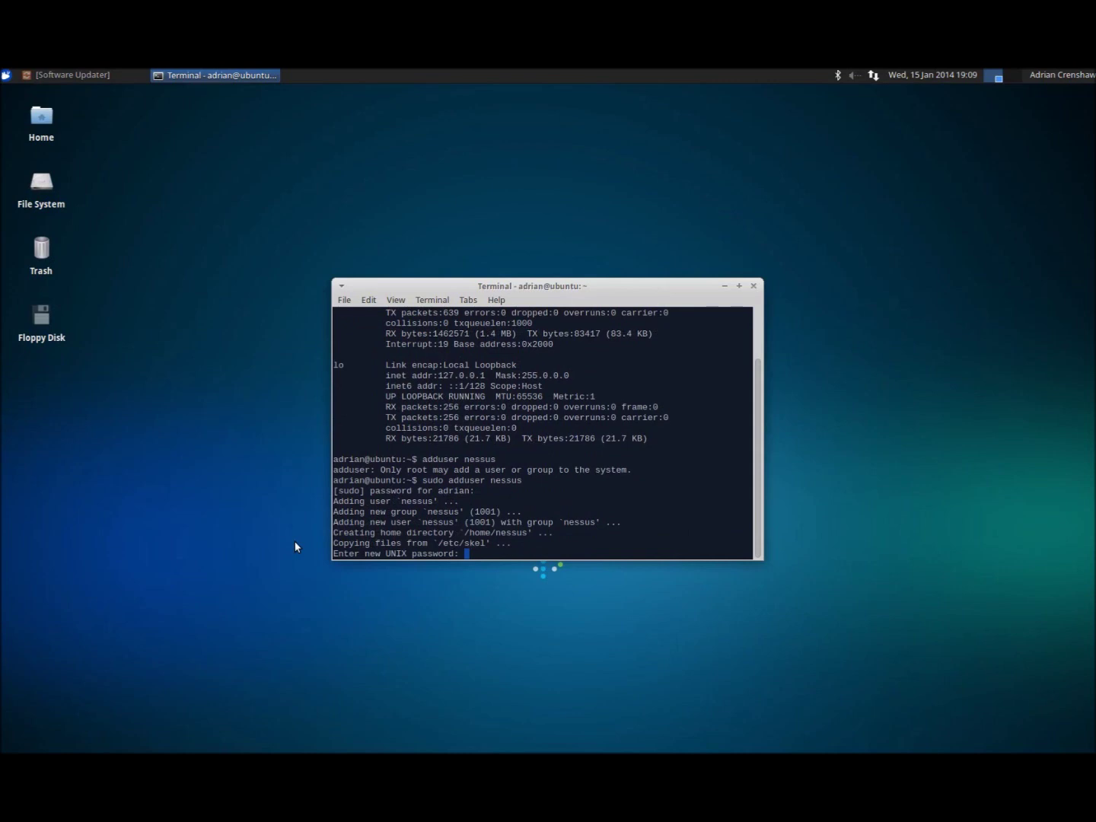
Give the nessus account a password and full name 'Scan account', leaving other fields blank, and confirm
key("Return")
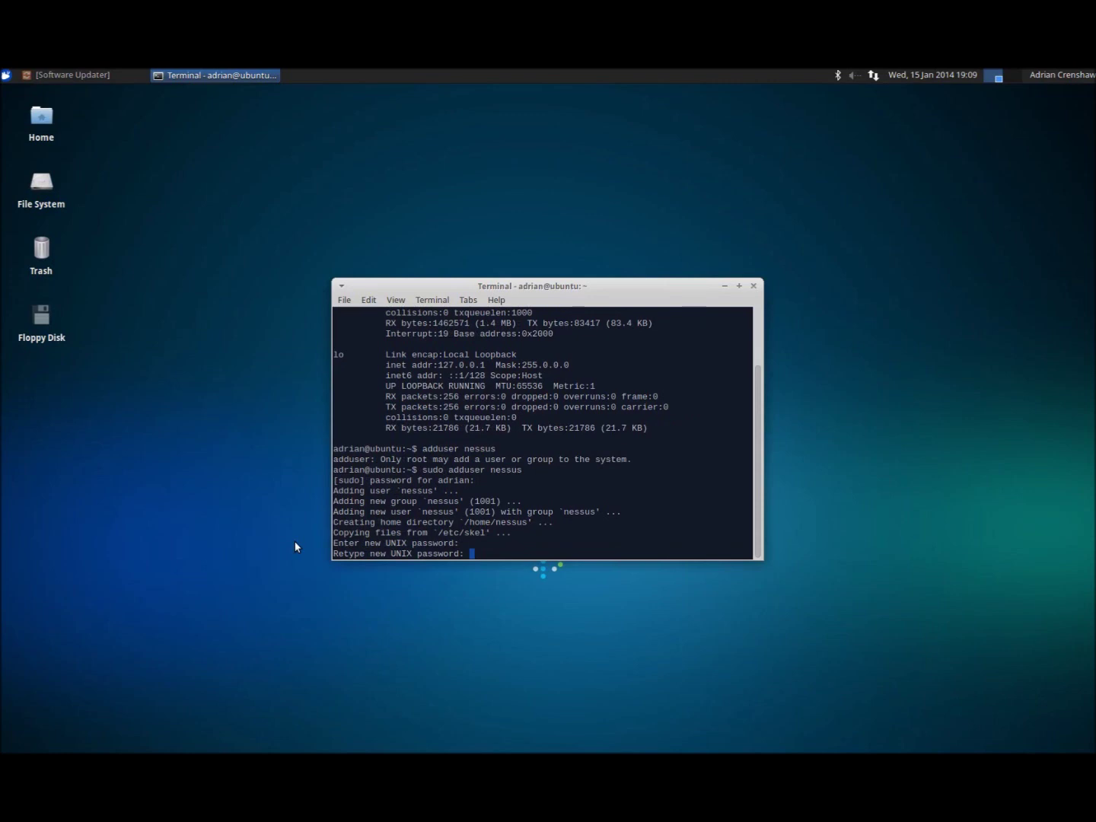
key("Return")
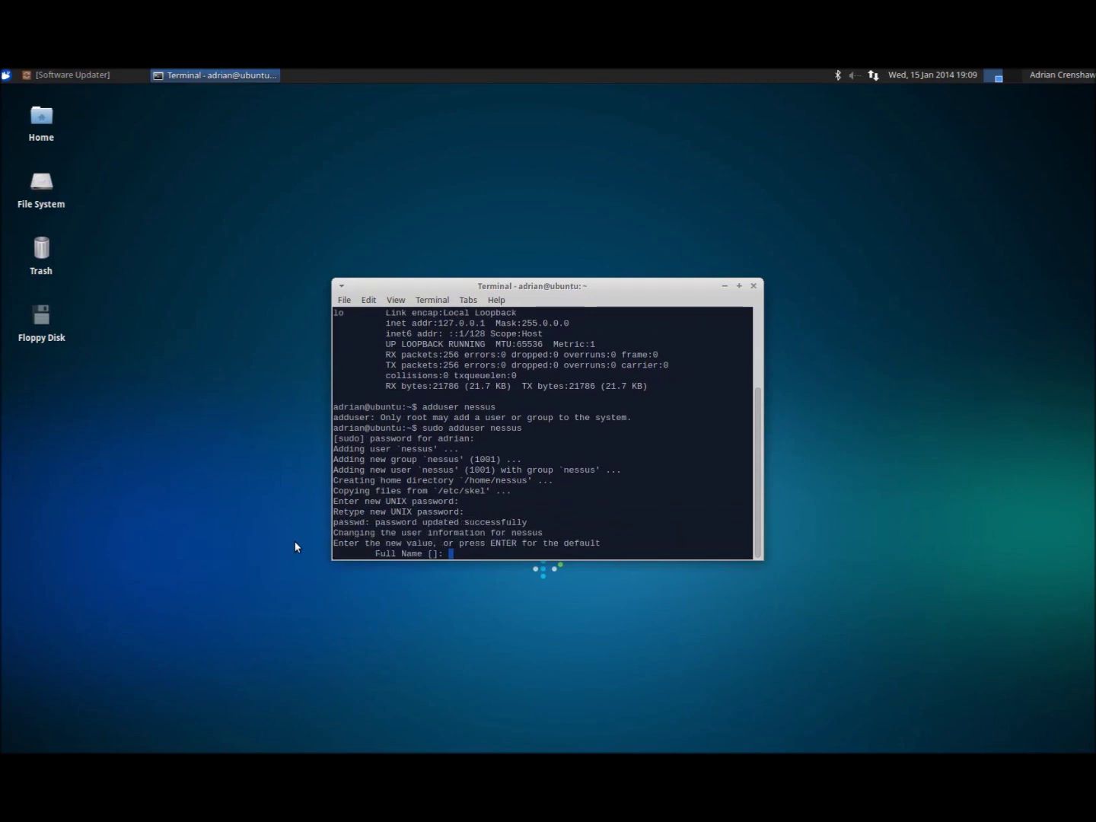
type("Scan account")
key("Return")
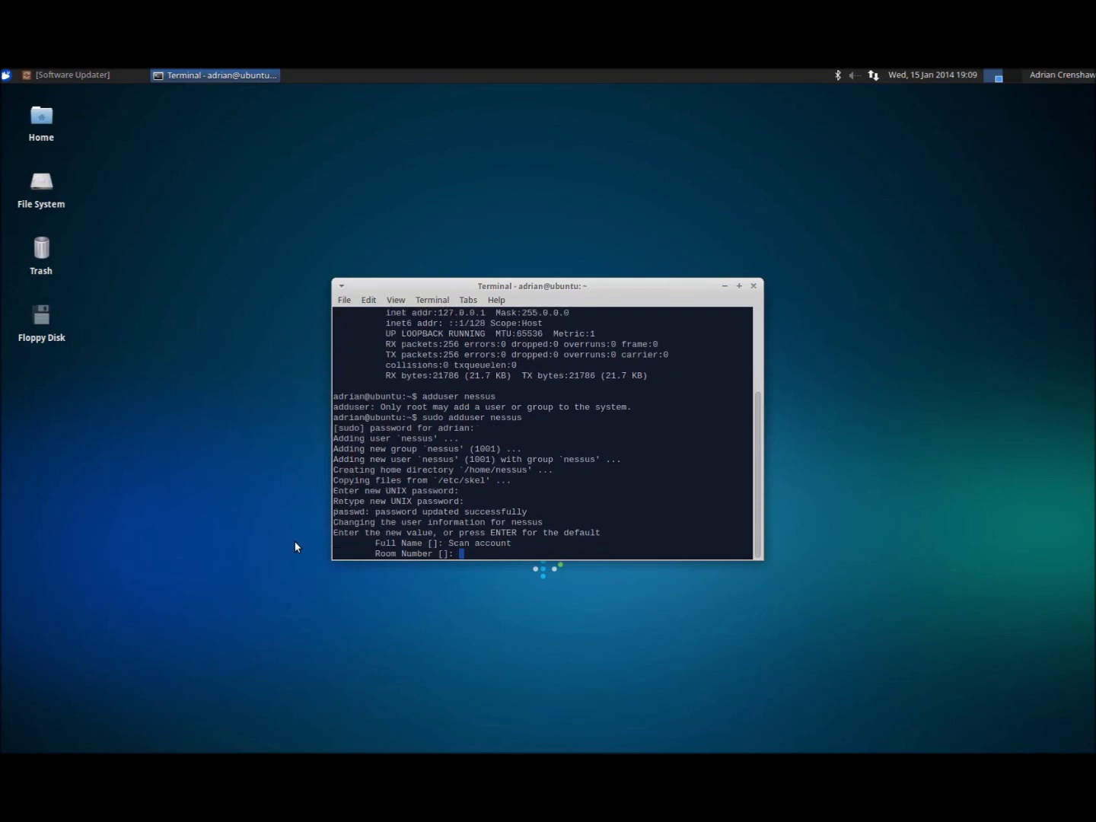
key("Return")
key("Return")
key("Return")
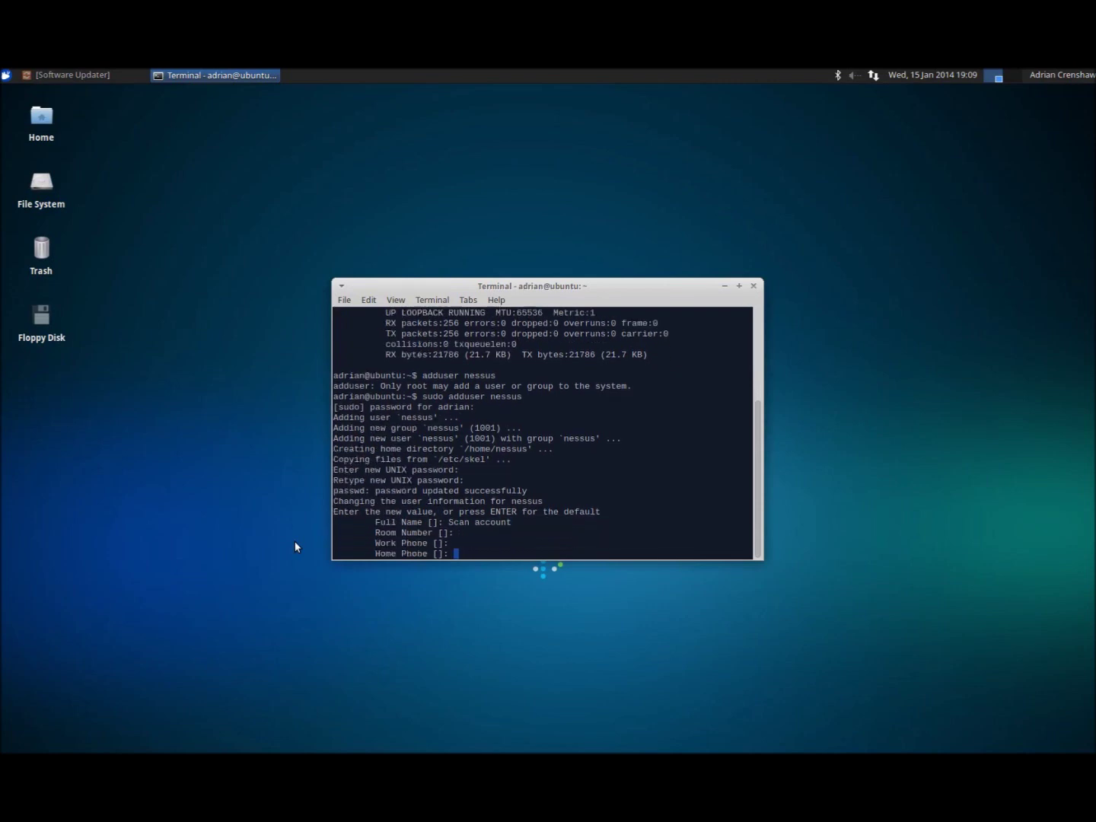
key("Return")
type("y")
key("Return")
key("Return")
key("Return")
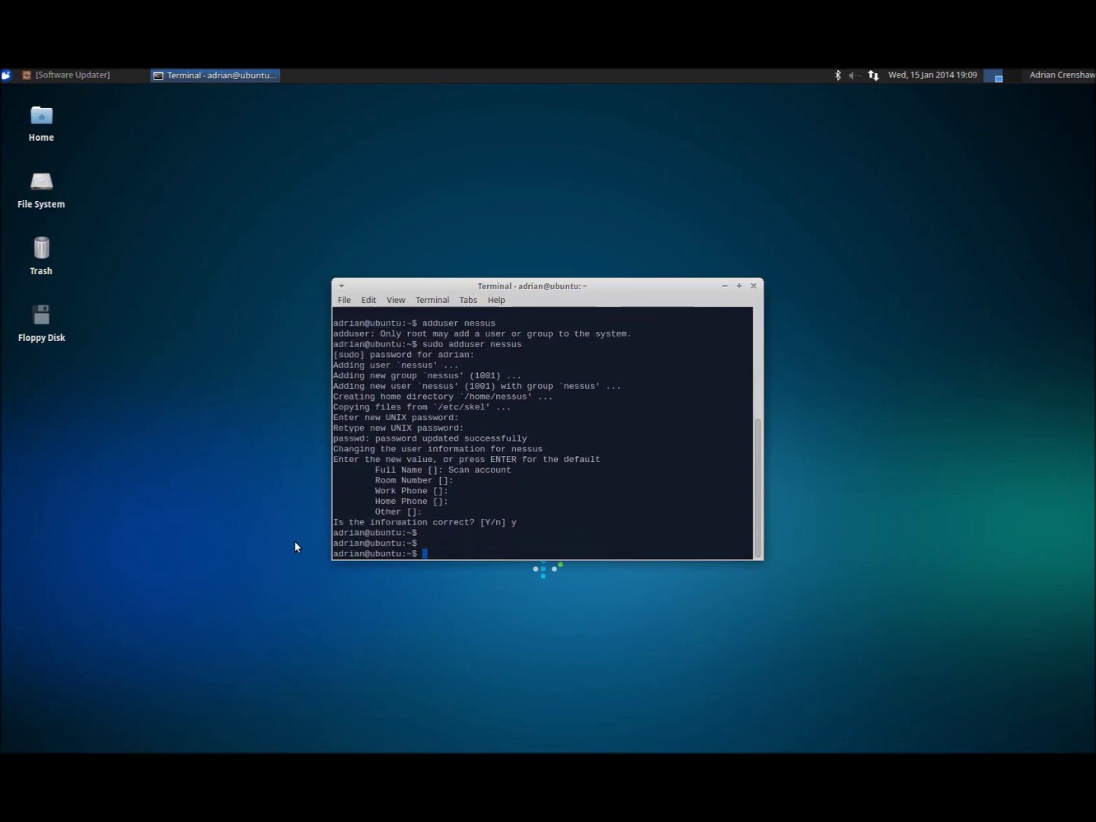
Switch to a root shell with sudo -i and list the contents of /home/nessus
type("sudo -i")
key("Return")
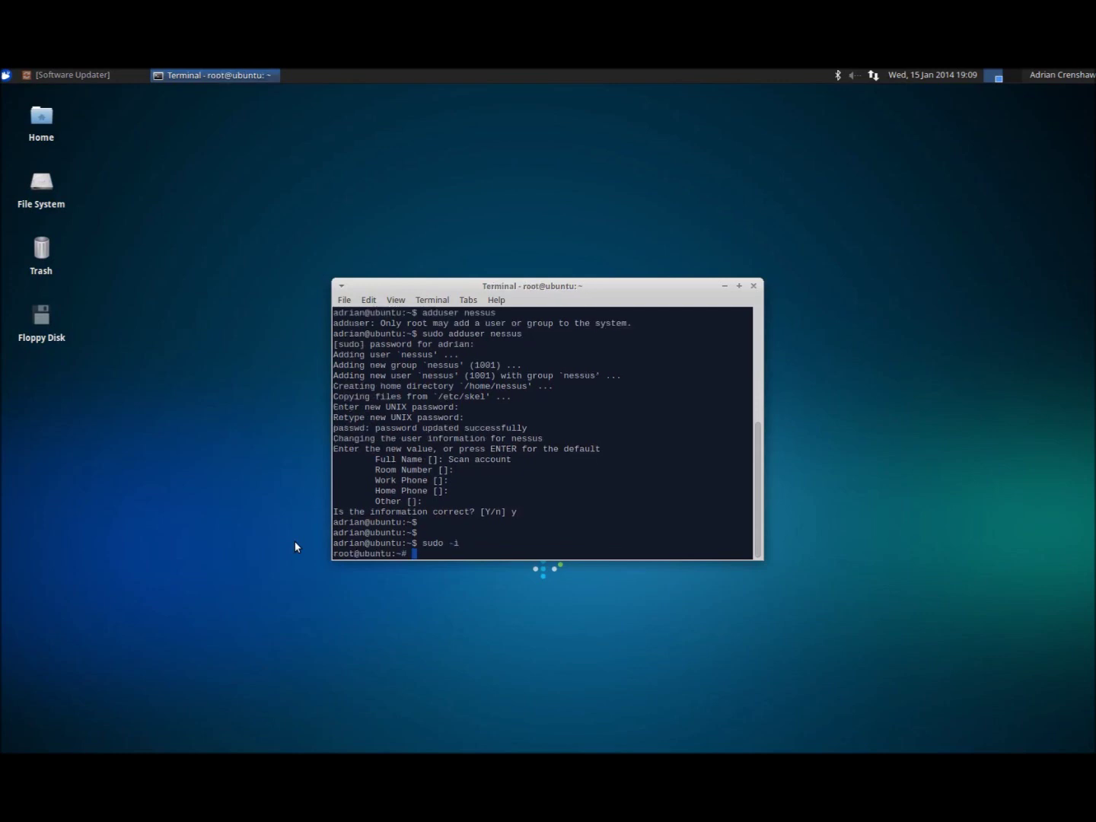
key("Return")
key("Return")
key("Return")
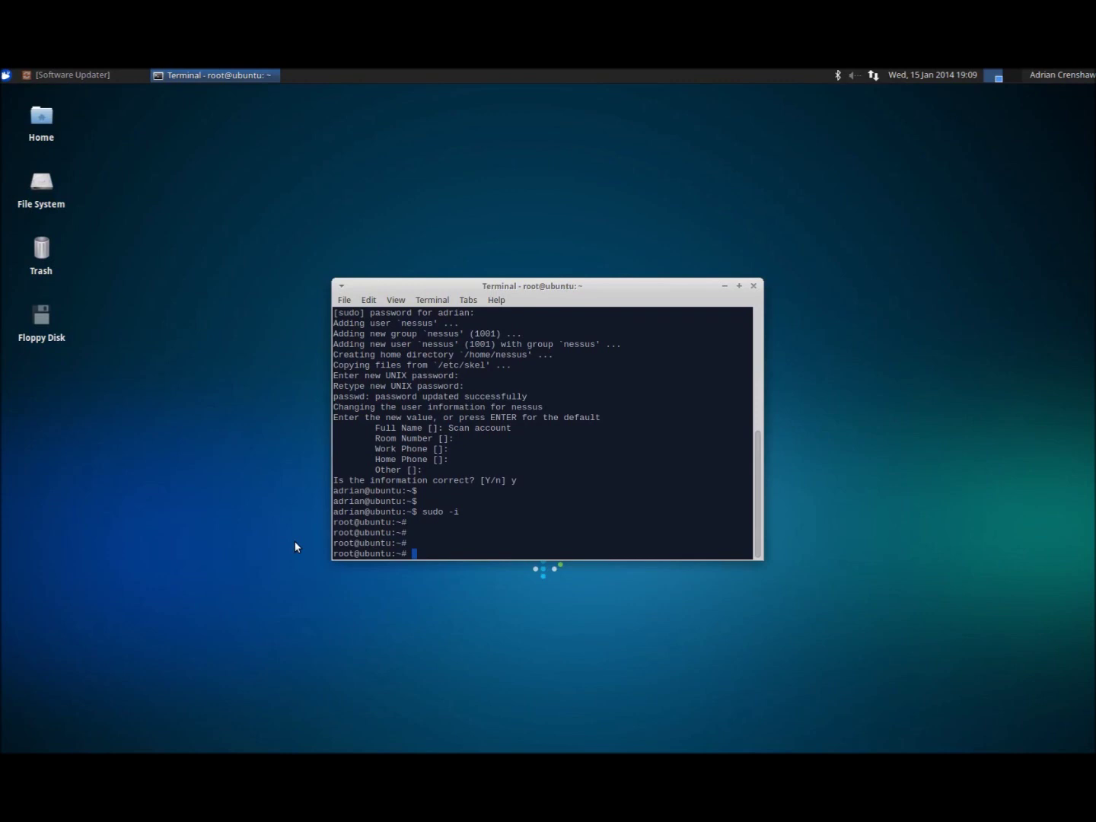
type("cd /home/nessus/")
key("Return")
type("ls -a")
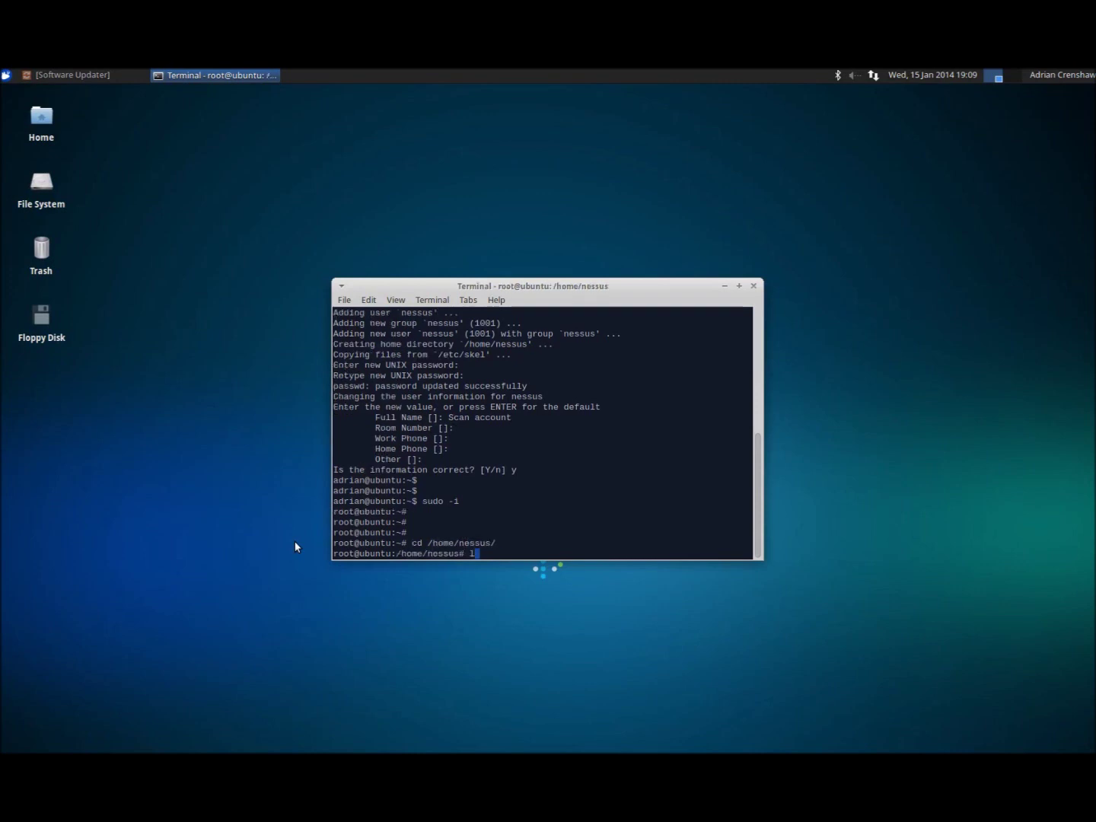
key("Return")
List hidden files with ls -al and create the .ssh folder in /home/nessus
type("ls -al")
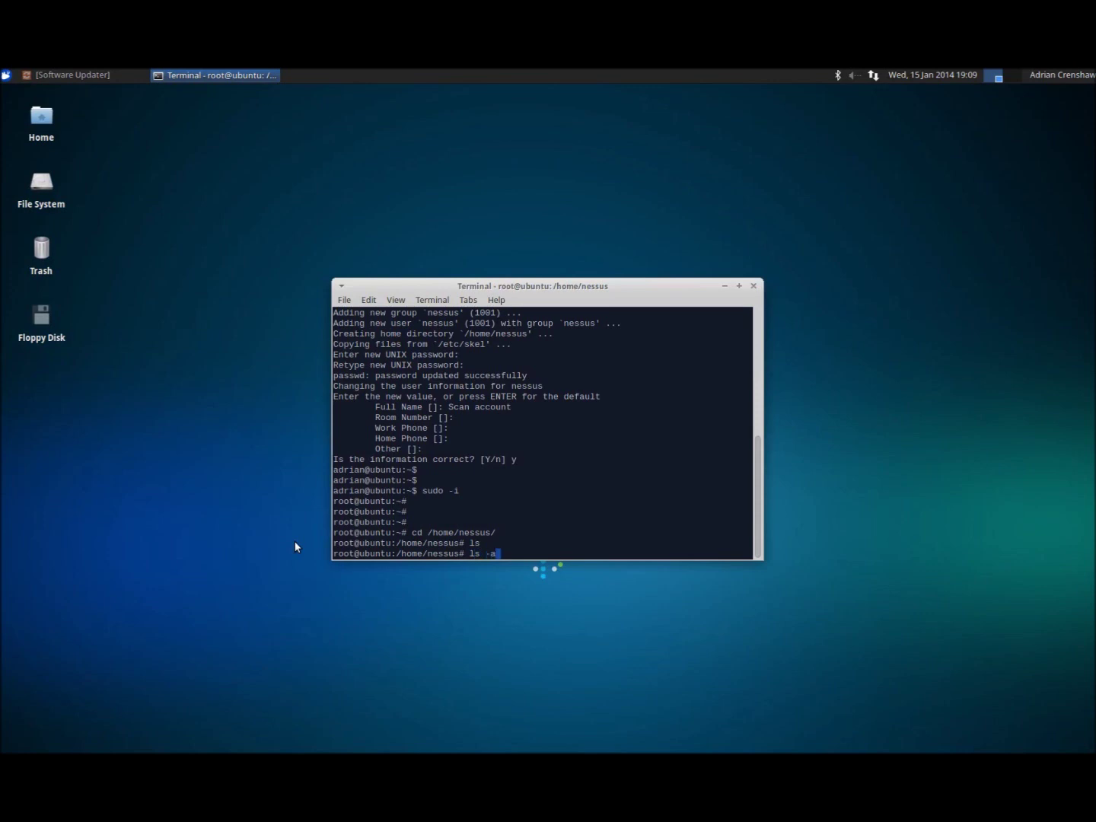
key("Return")
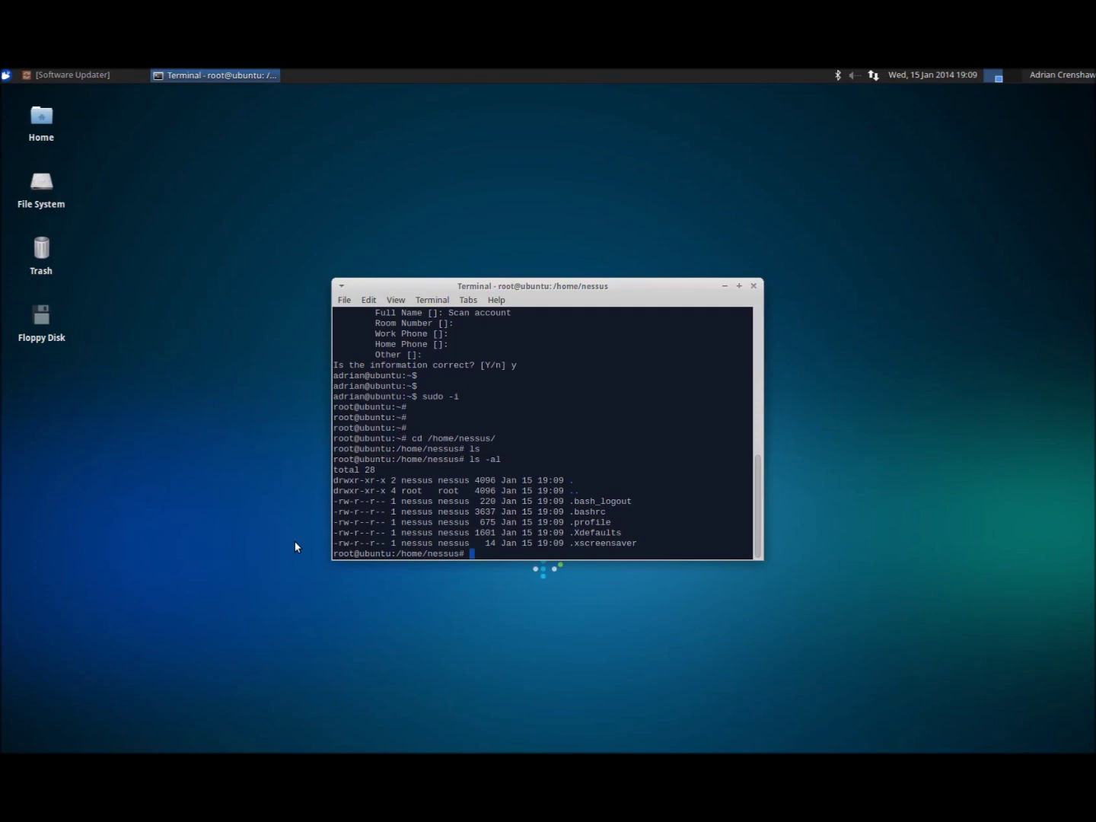
type("mkdir .ssh")
key("Return")
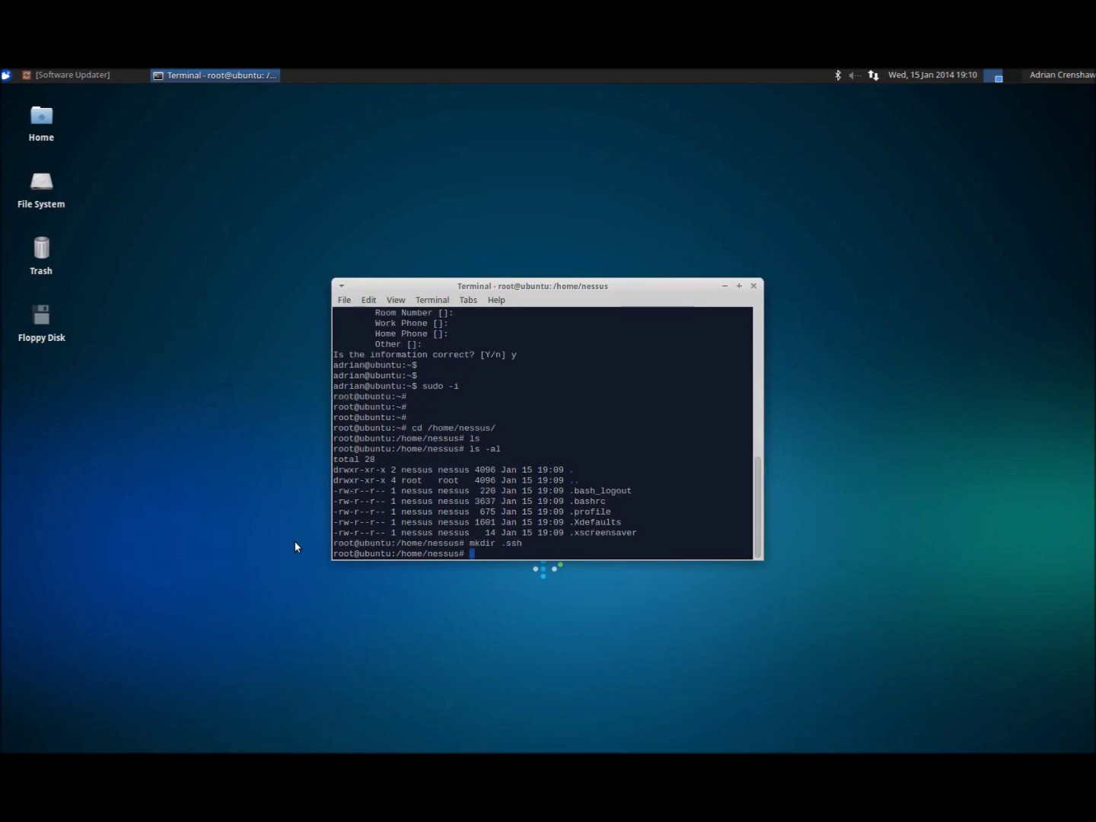
key("Return")
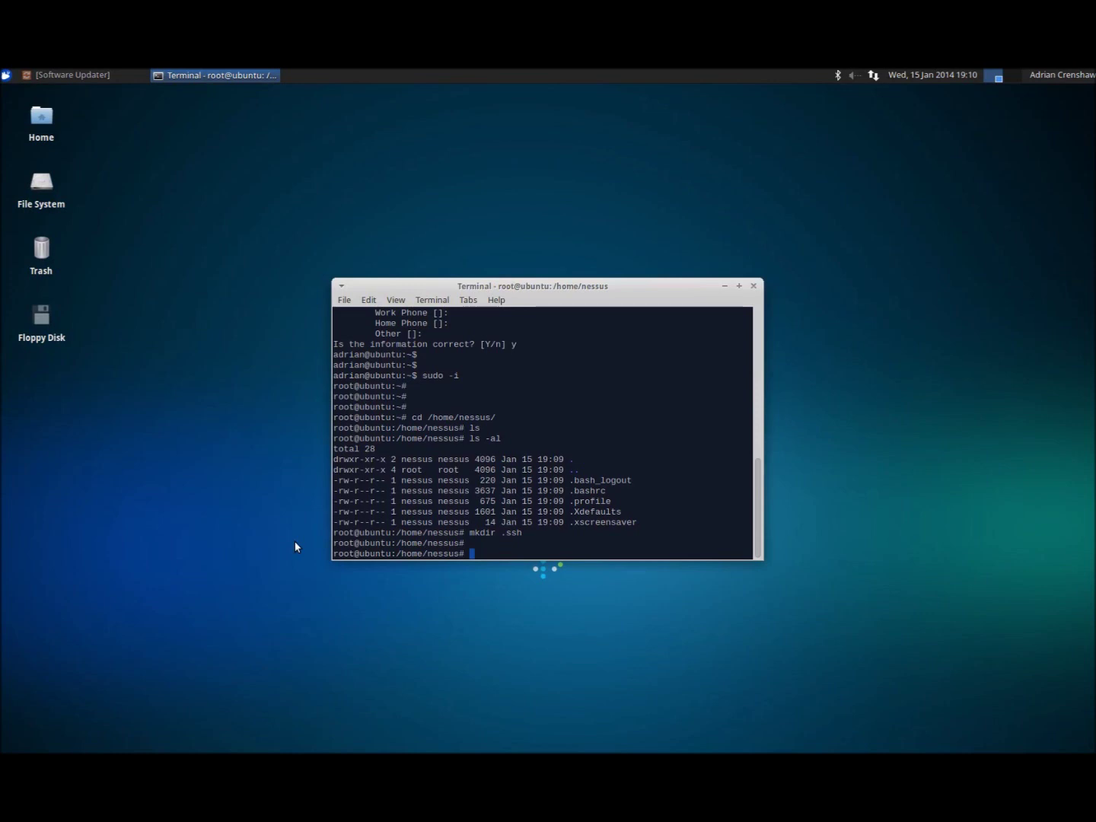
Set a new root password with passwd, entering it twice
type("passwd")
key("Return")
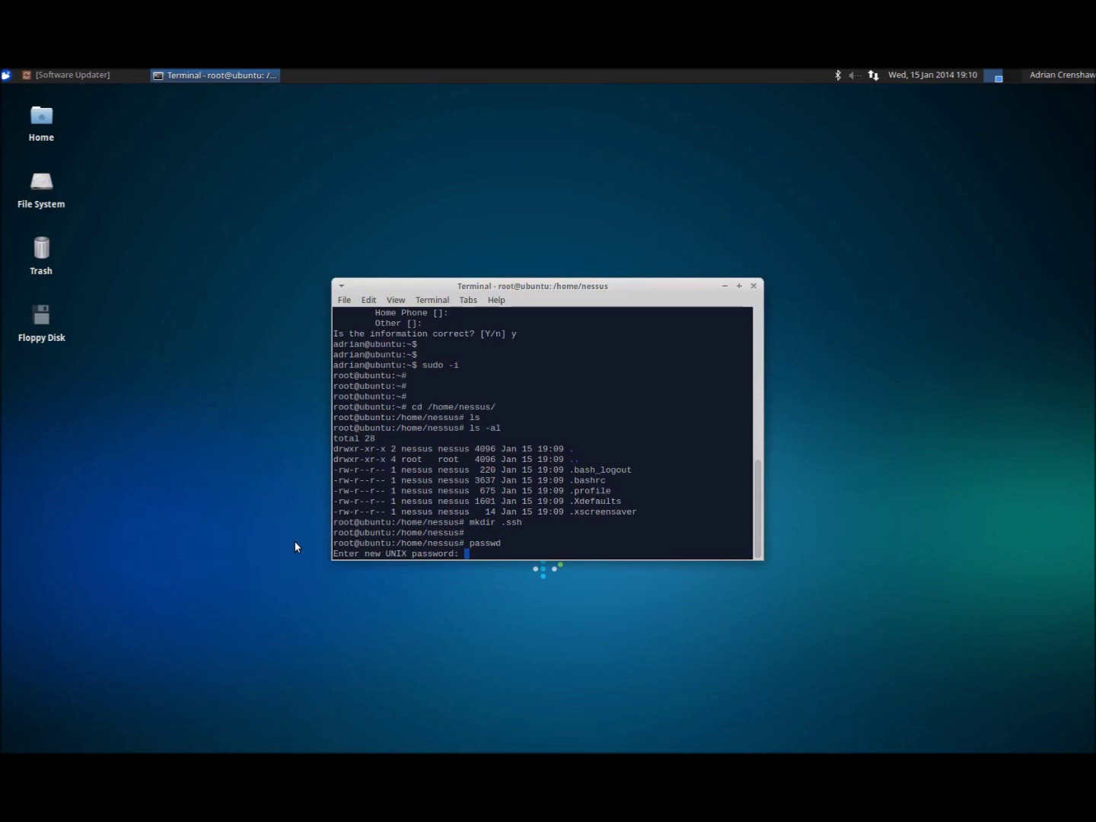
key("Return")
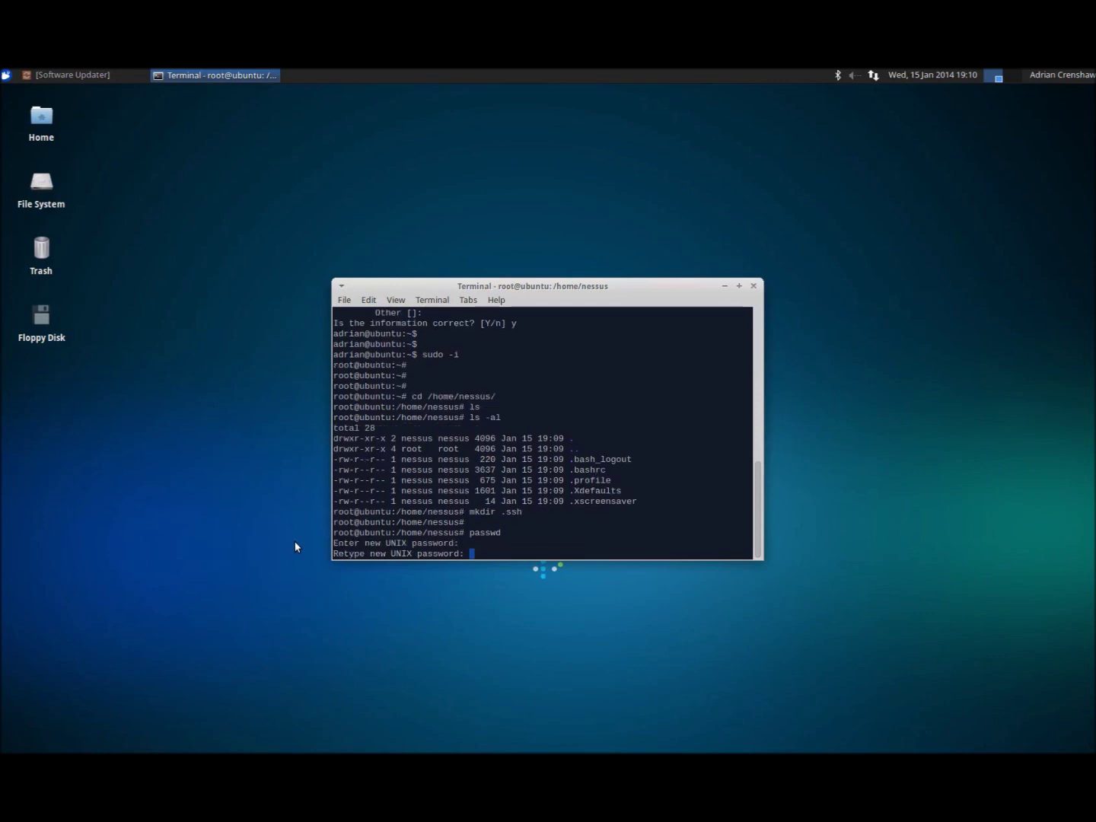
key("Return")
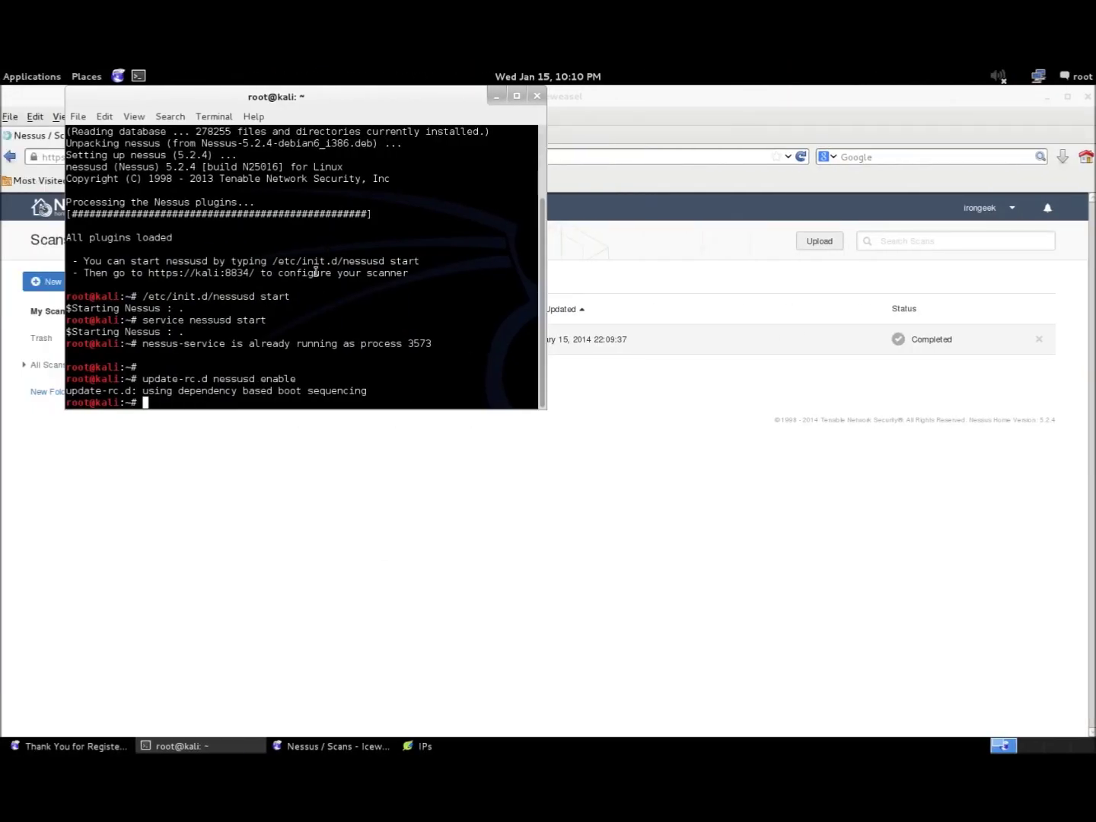
Run ssh-keygen -t dsa, keeping the default file location and an empty passphrase
type("ssh-keygen")
type("-t")
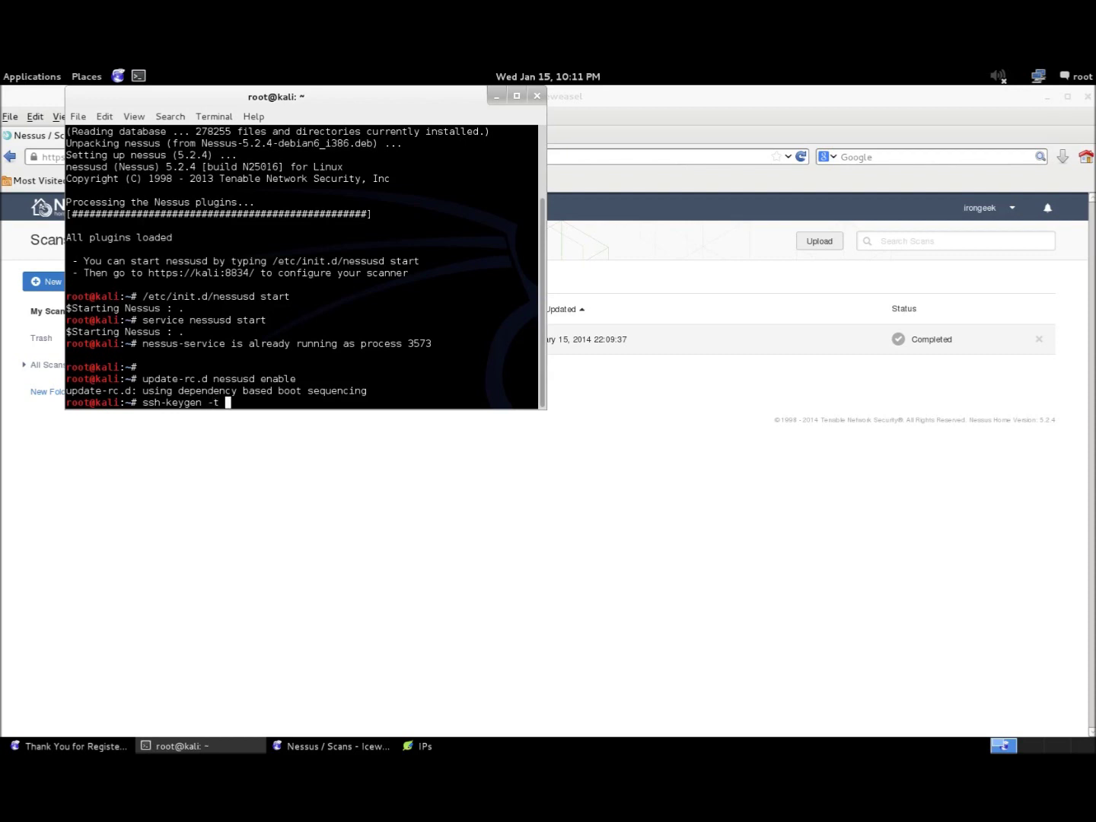
type(" dsa")
key("Return")
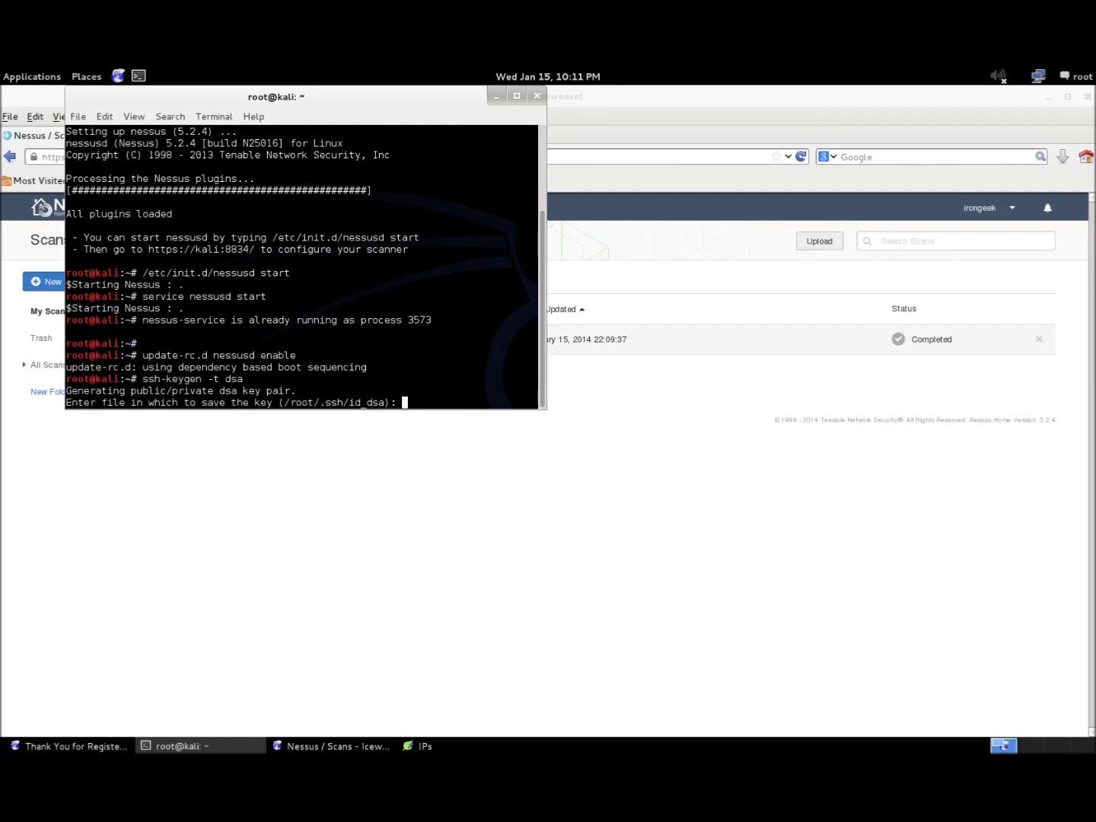
key("Return")
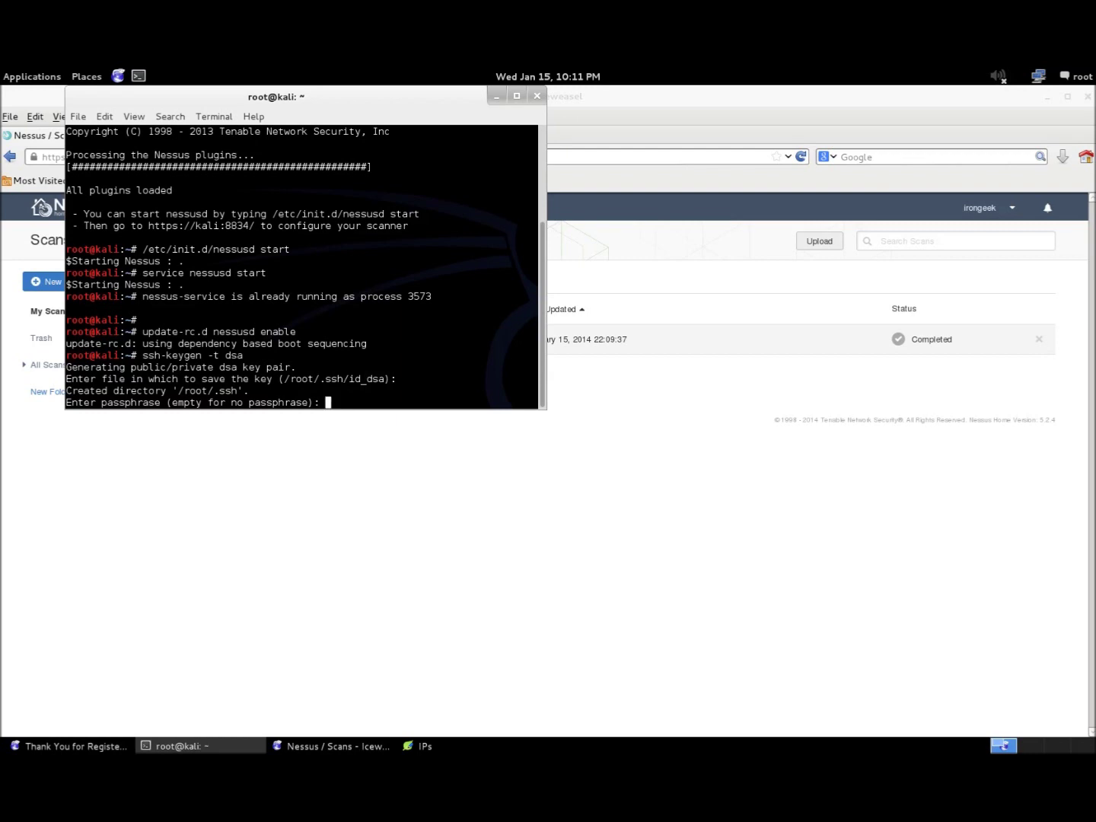
key("Return")
key("Return")
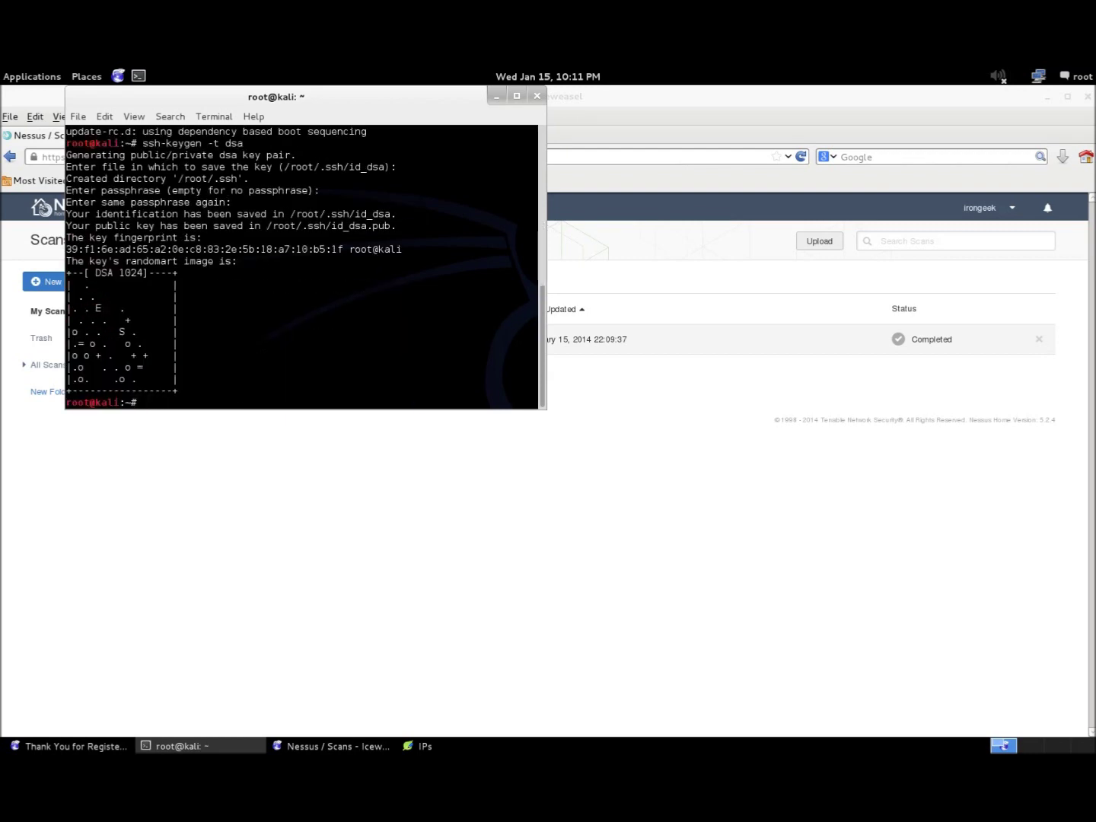
key("Return")
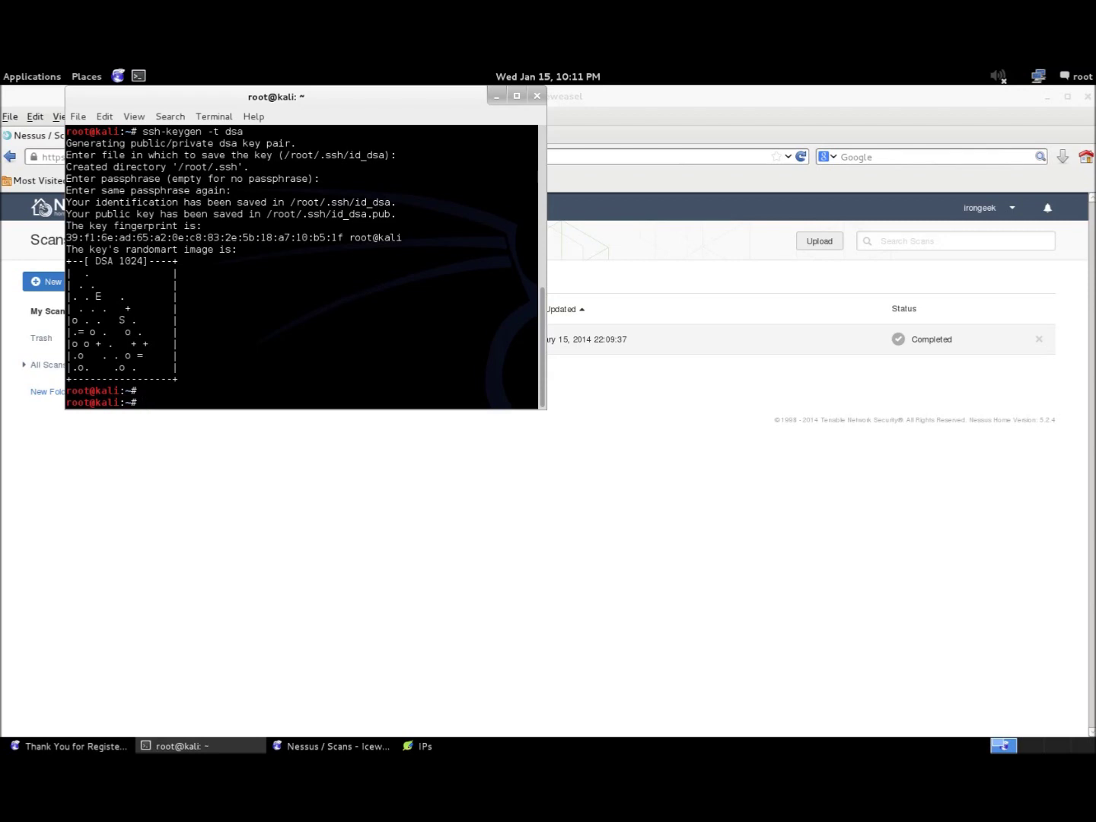
List the .ssh folder to confirm id_dsa and id_dsa.pub exist
type("ls .s")
key("Tab")
key("Tab")
type("s")
key("Tab")
key("Return")
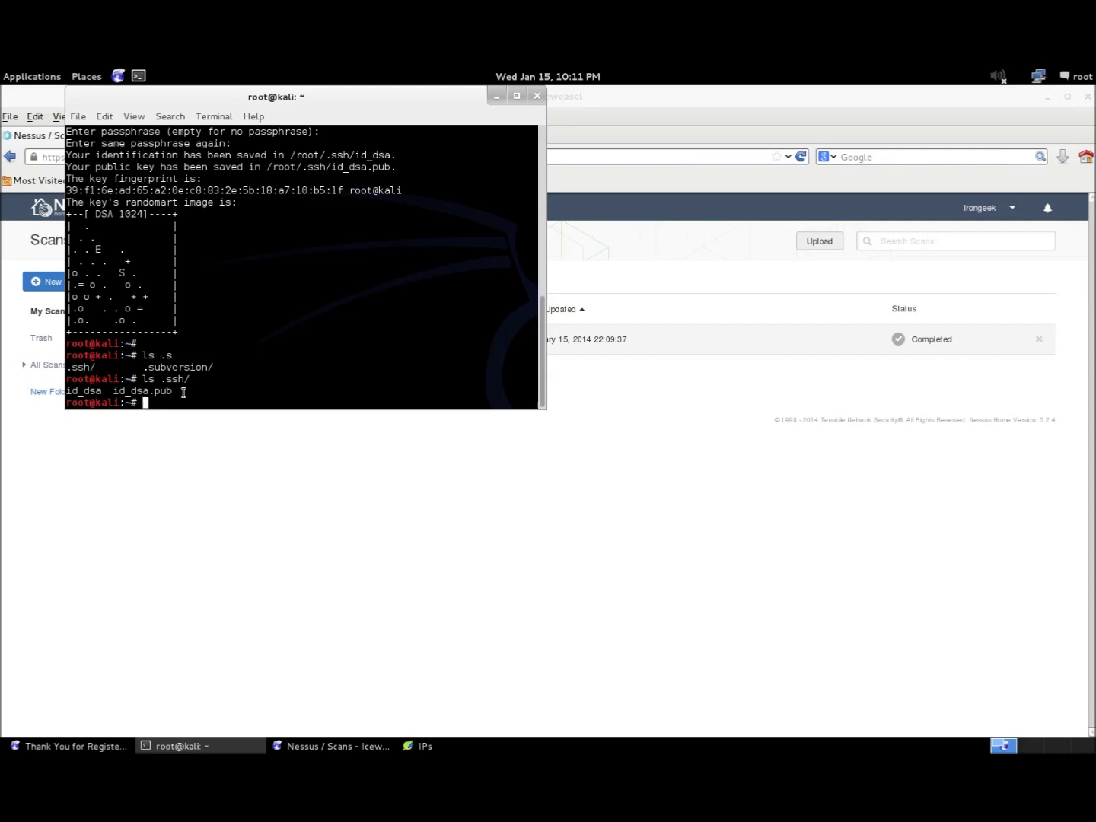
Type an scp command copying .ssh/id_dsa.pub to root at the Ubuntu machine's IP
type("scp .ssh/i")
key("Tab")
type(".")
key("Tab")
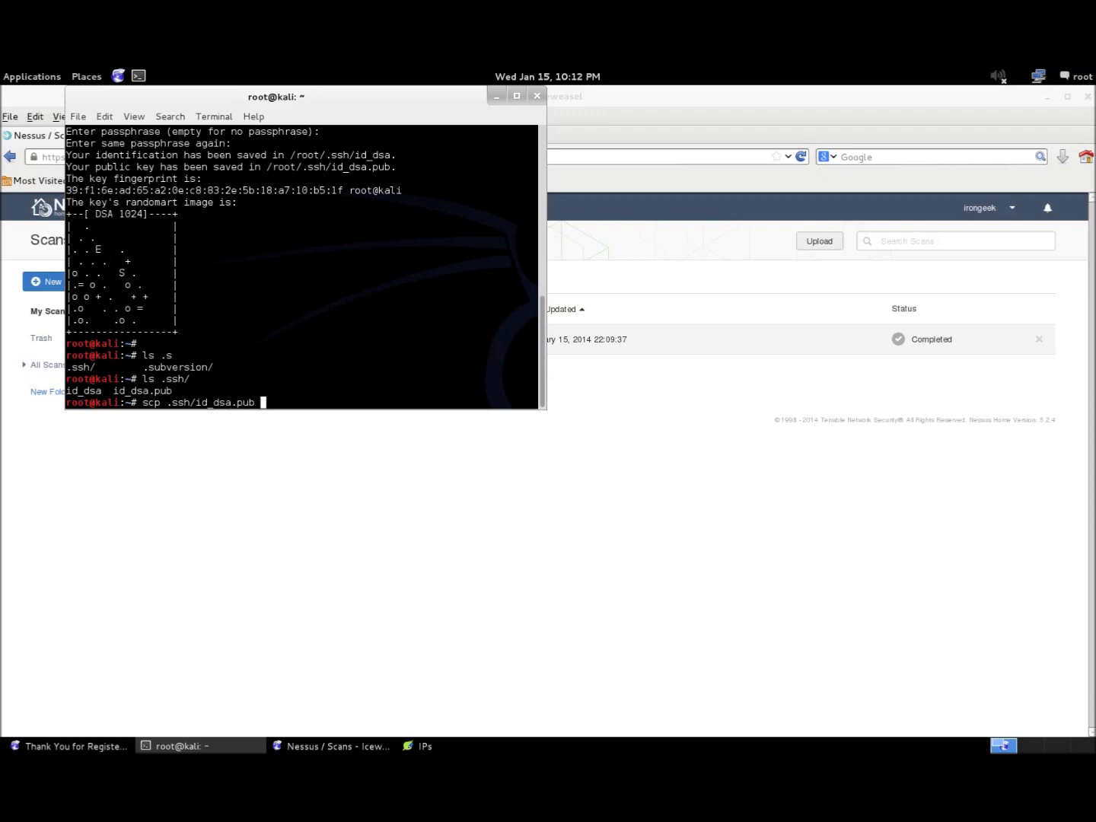
type("root@192.168.1.87")
Correct the scp target to 192.168.1.187, then run ifconfig on Ubuntu to confirm that address
key("BackSpace")
key("BackSpace")
type("13")
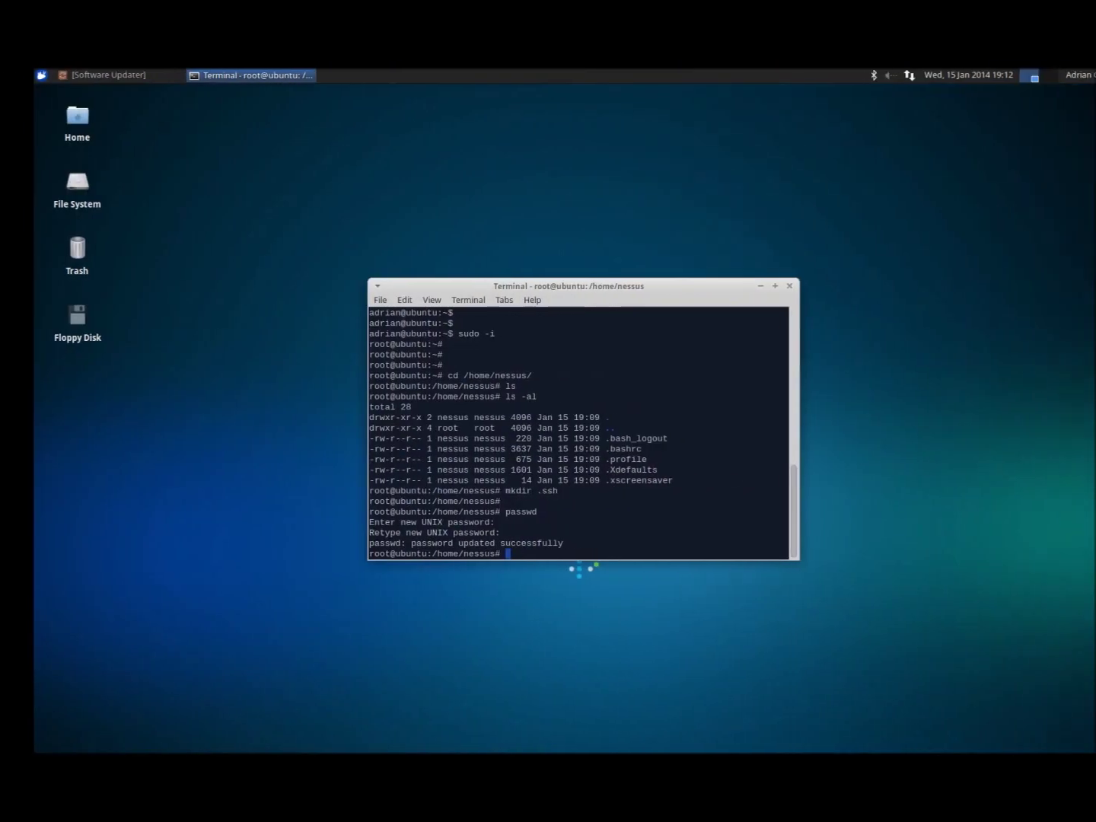
double_click(631, 487)
key("Return")
type("ifconfig")
key("Return")
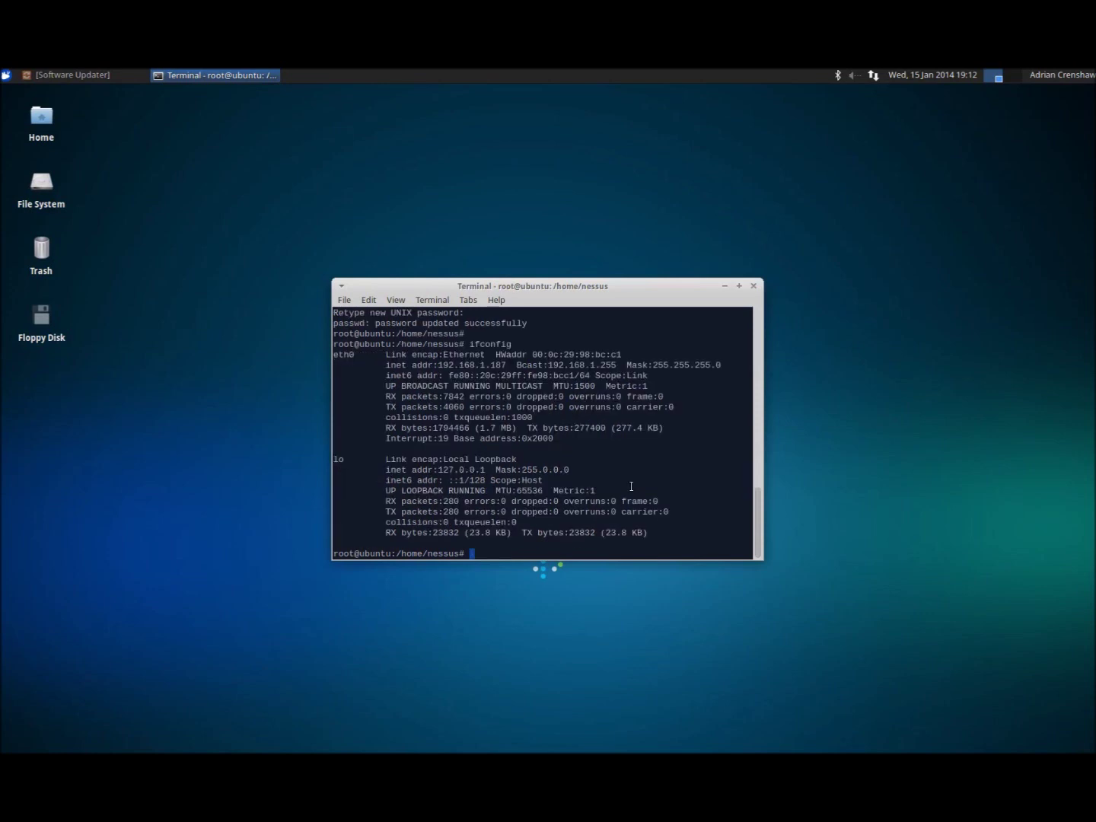
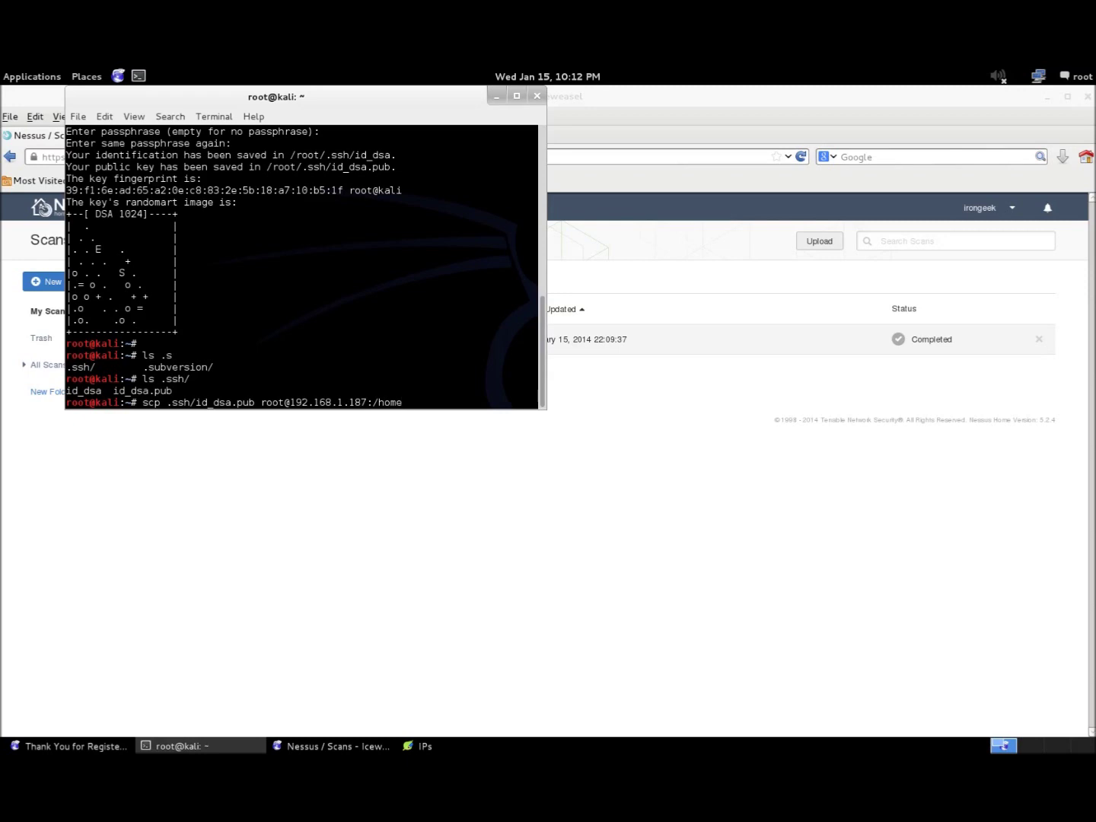
type("nessus/.ssh/authorized_keys")
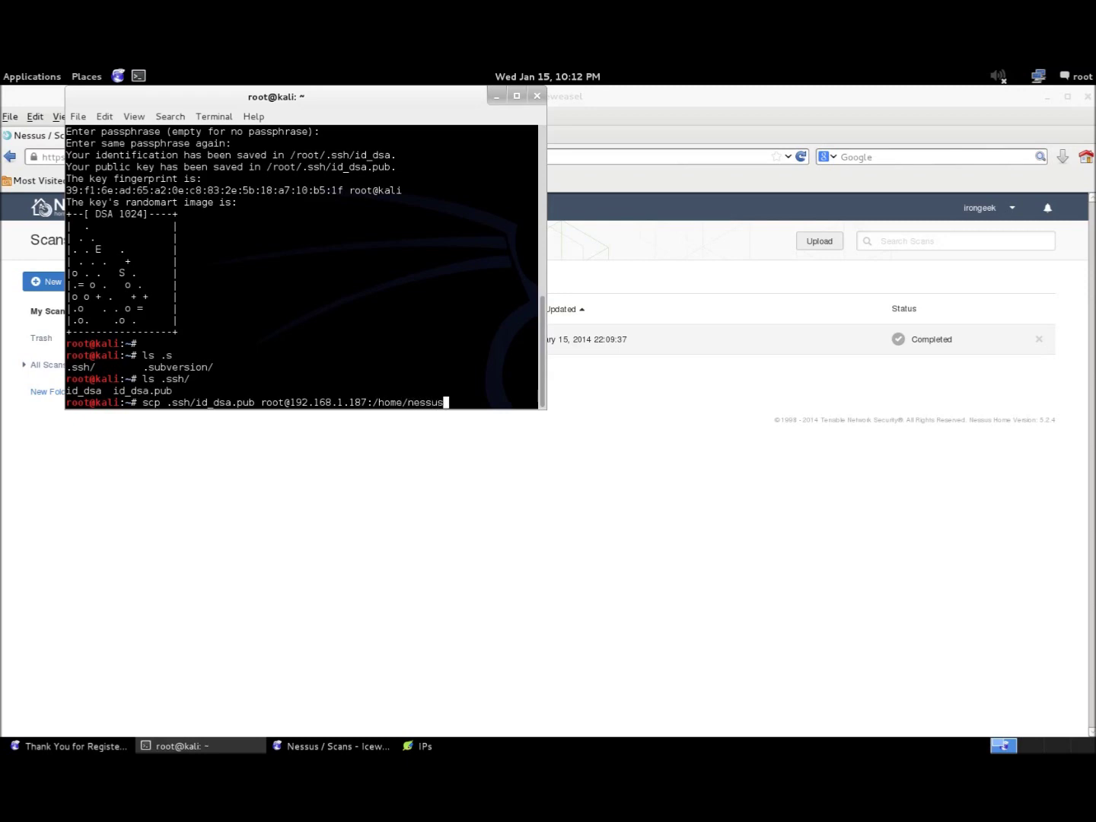
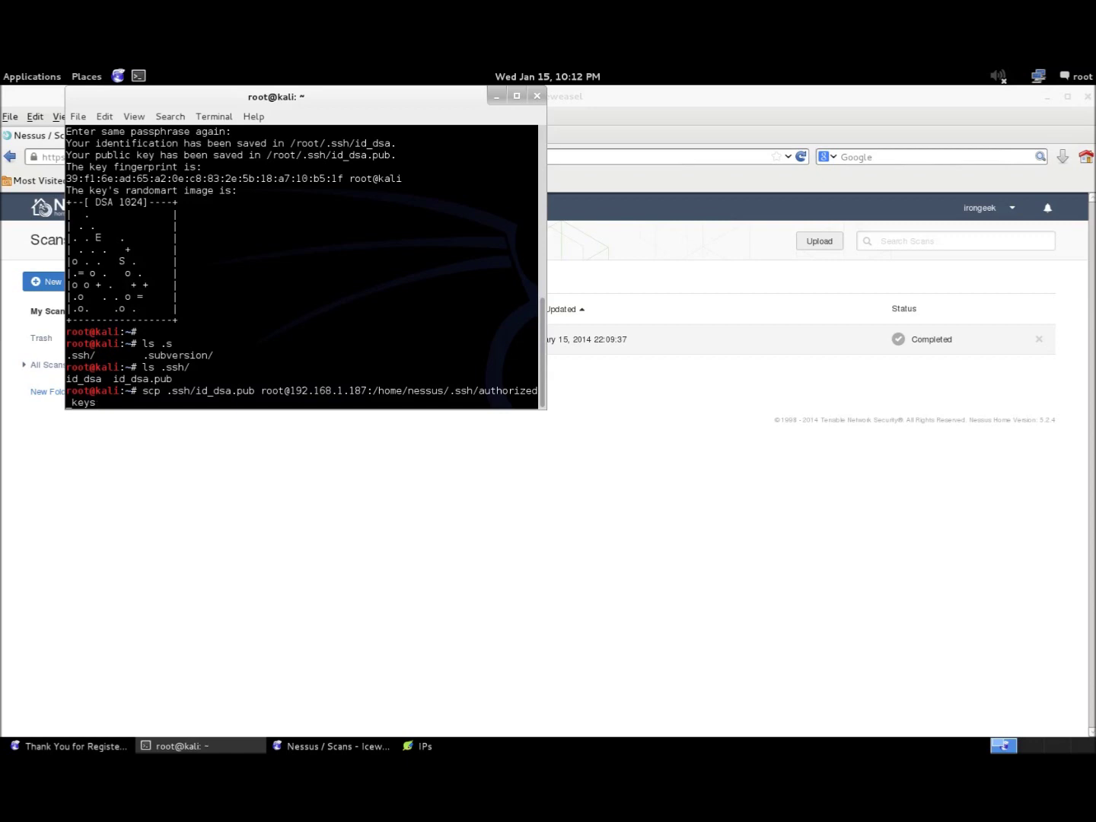
Run the scp of id_dsa.pub to 192.168.1.187's authorized_keys, answering yes to trust the host fingerprint
key("Return")
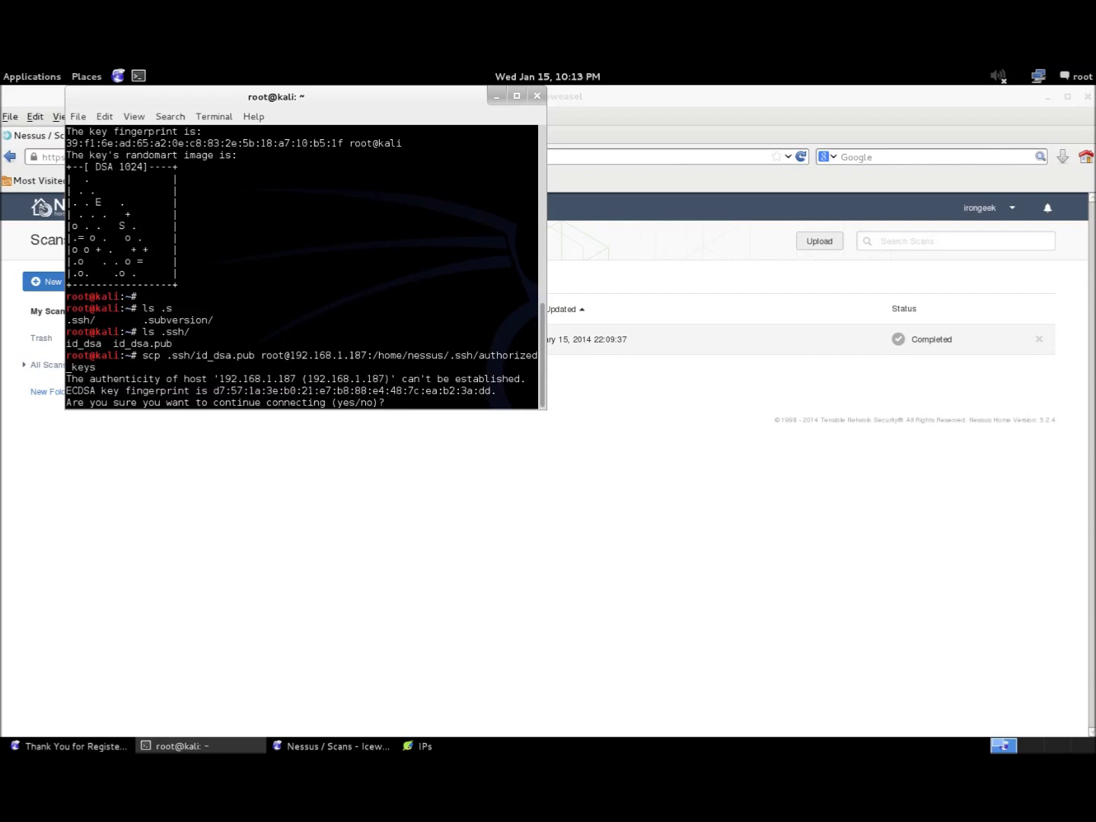
type("yes")
key("Return")
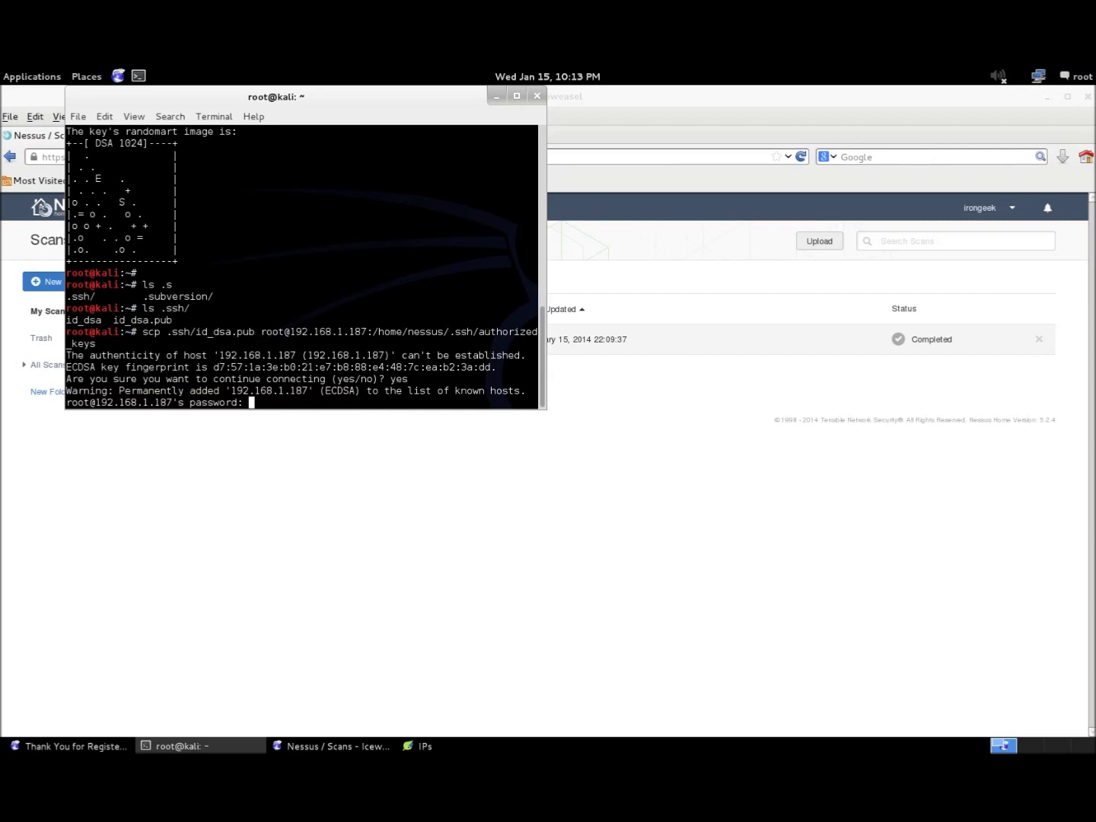
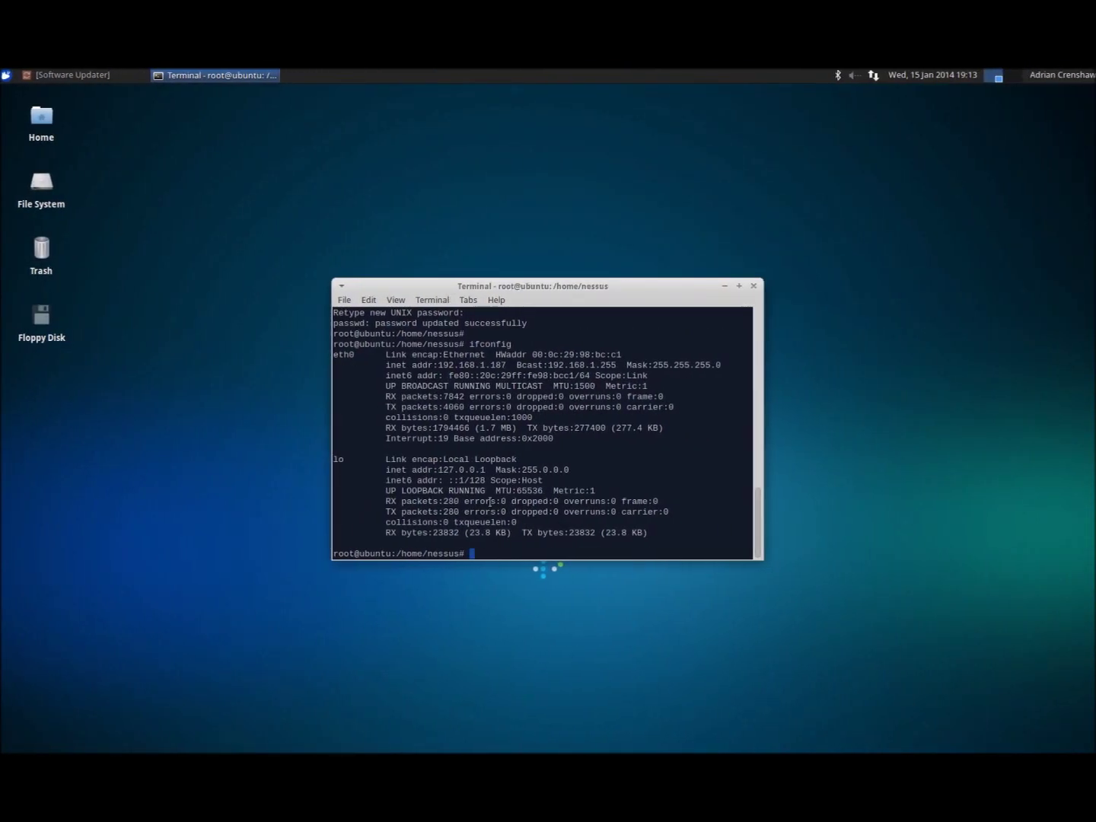
Confirm authorized_keys is in .ssh, then recursively make nessus:nessus the owner of ~nessus/.ssh/
type("ls .ssh/")
key("Return")
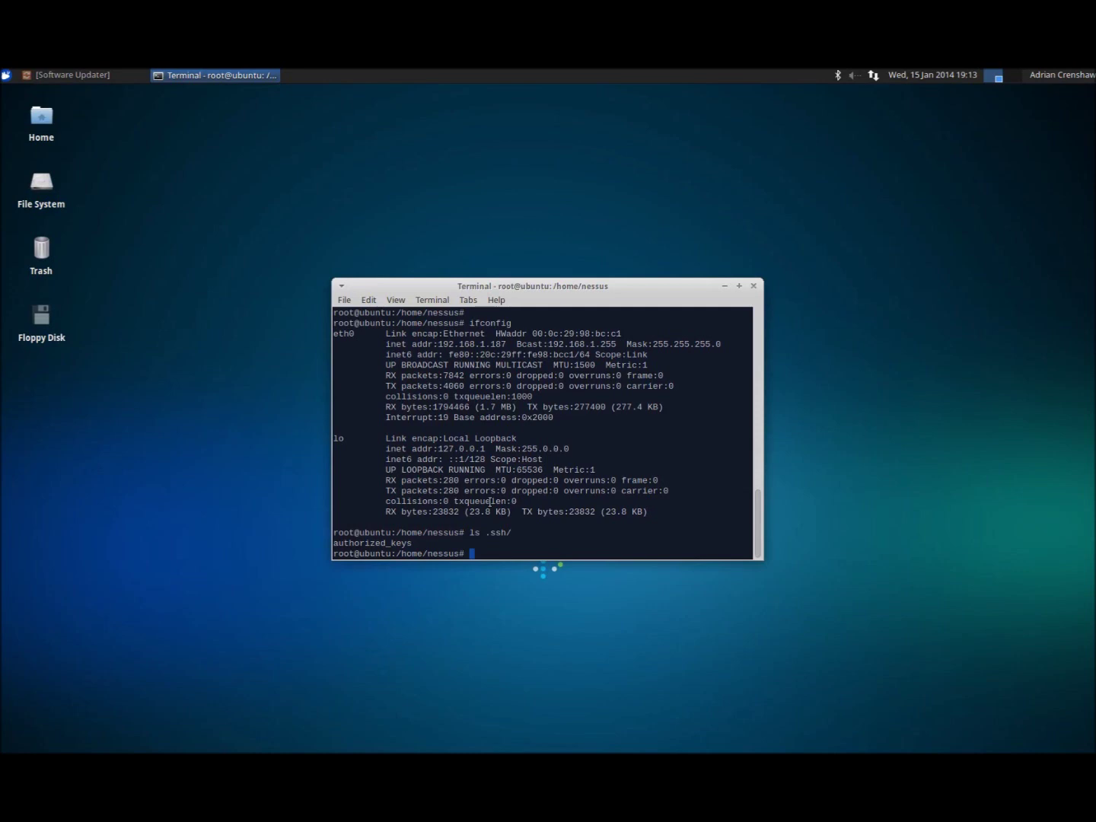
type("chown -R nessus")
key("BackSpace")
type(":nessus ~nes")
key("Tab")
type(".s")
key("Tab")
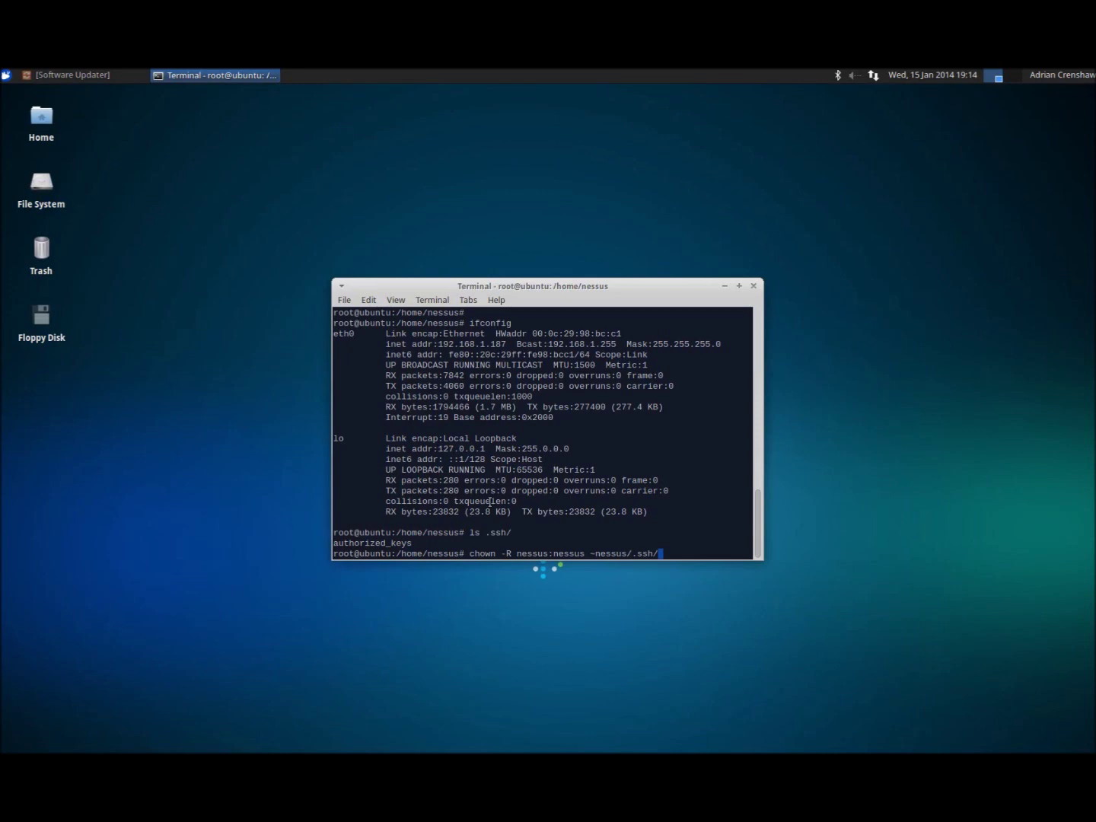
key("Return")
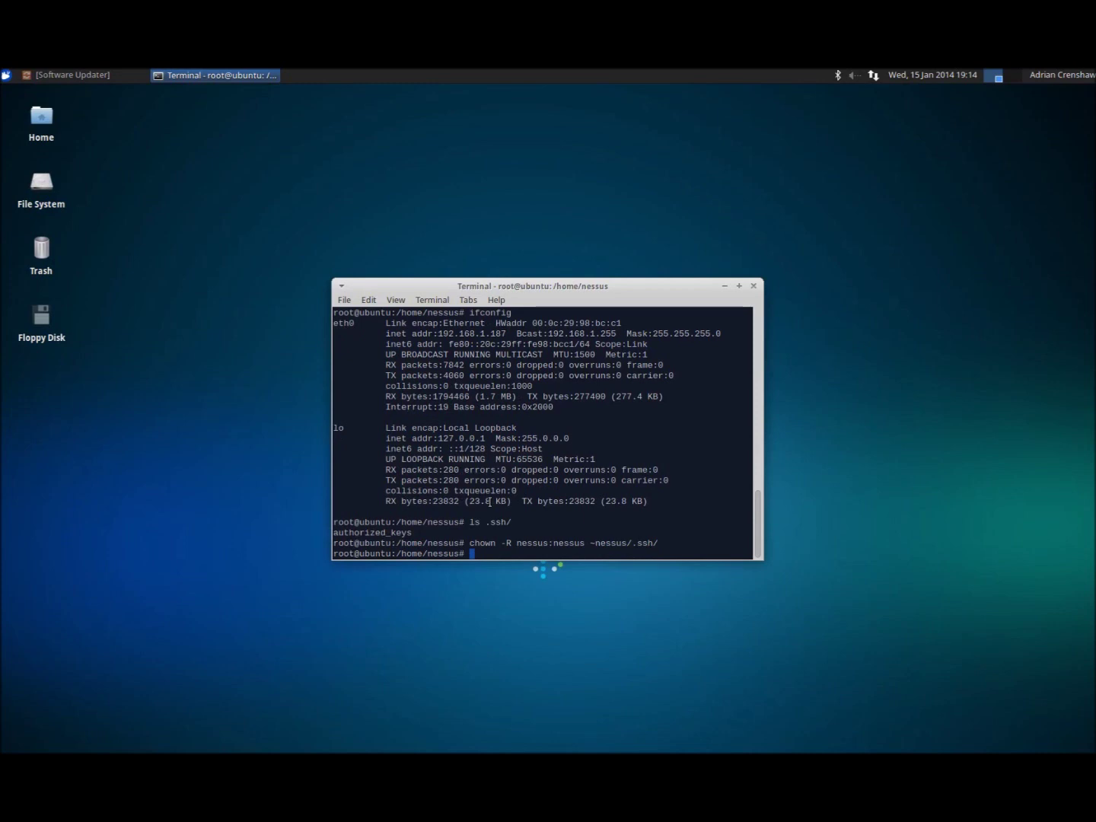
Set permissions on ~nessus/.ssh/authorized_keys to 0600 with chmod
type("chmod 0600 ~ne")
key("Tab")
key("Tab")
type("s")
key("Tab")
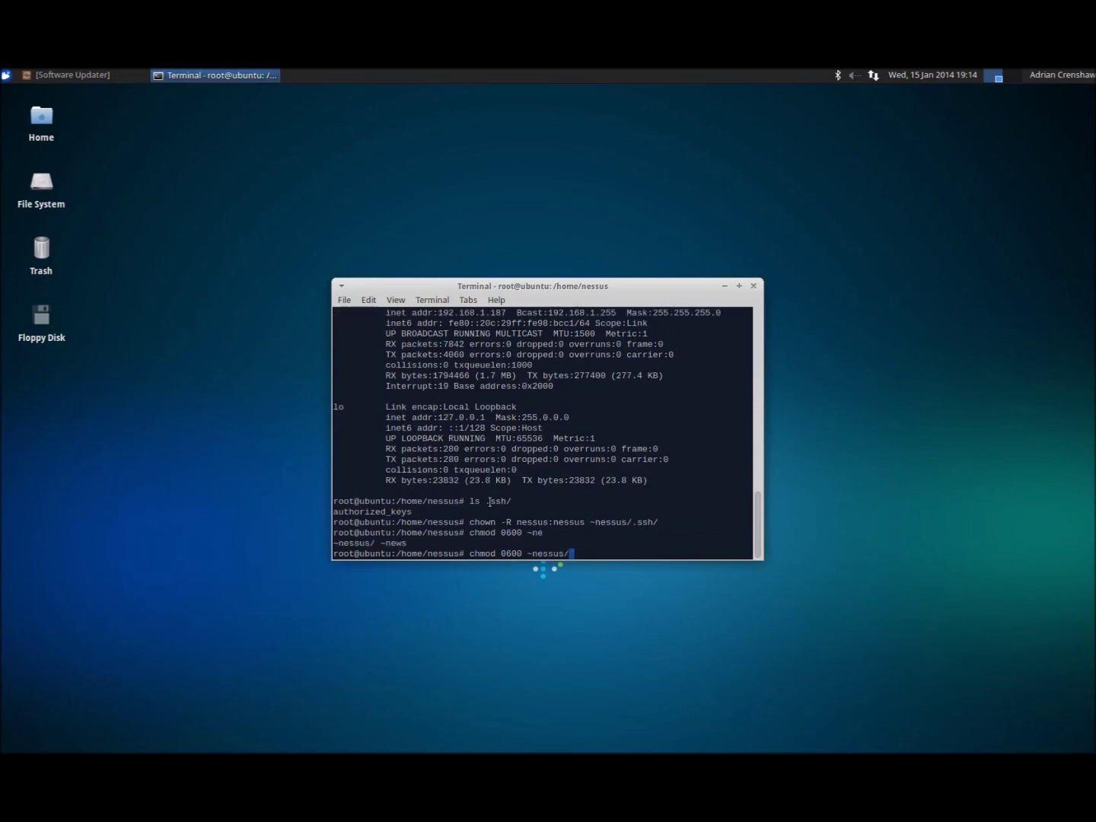
type(".s")
key("Tab")
type("a")
key("Tab")
key("Return")
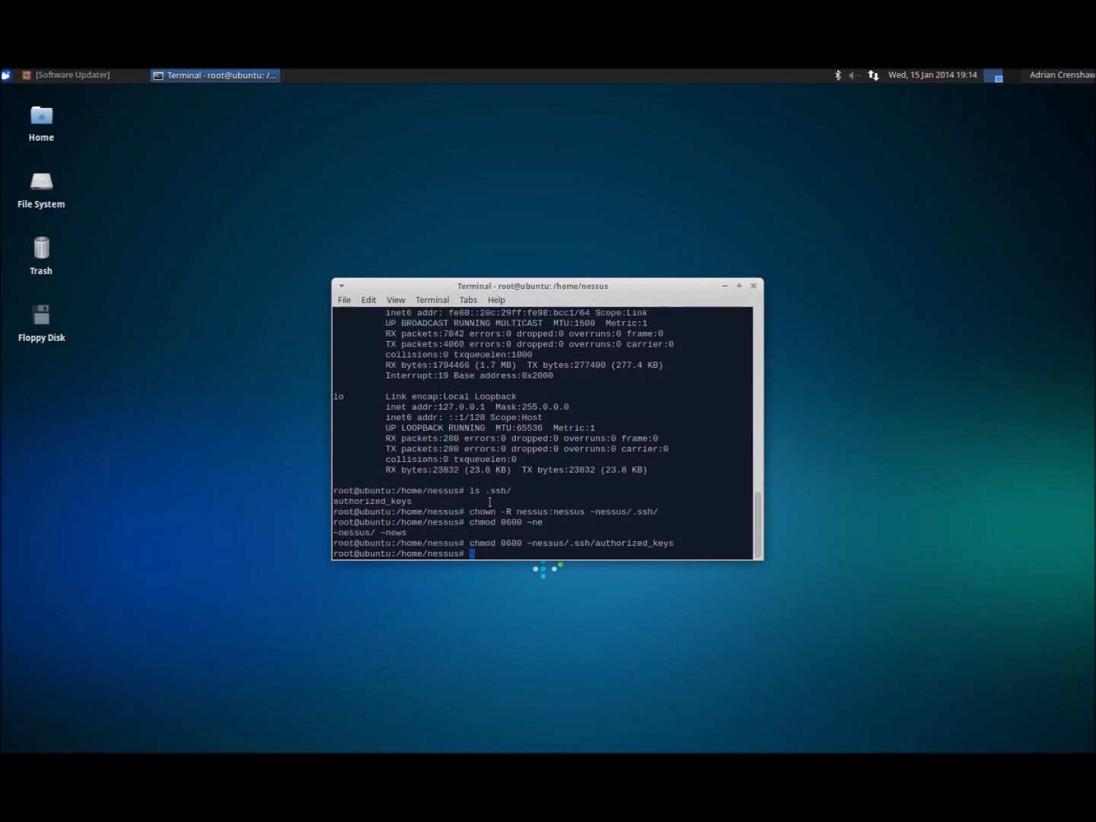
Set ~nessus/.ssh/ to 0700 and add the nessus user to the sudo group
key("Up")
key("Left")
key("Left")
key("Left")
key("Left")
key("Left")
key("Left")
key("Left")
key("Left")
key("Left")
key("Left")
key("Left")
key("Left")
key("Left")
key("Left")
key("Left")
key("Left")
key("Left")
key("Left")
key("Left")
key("Left")
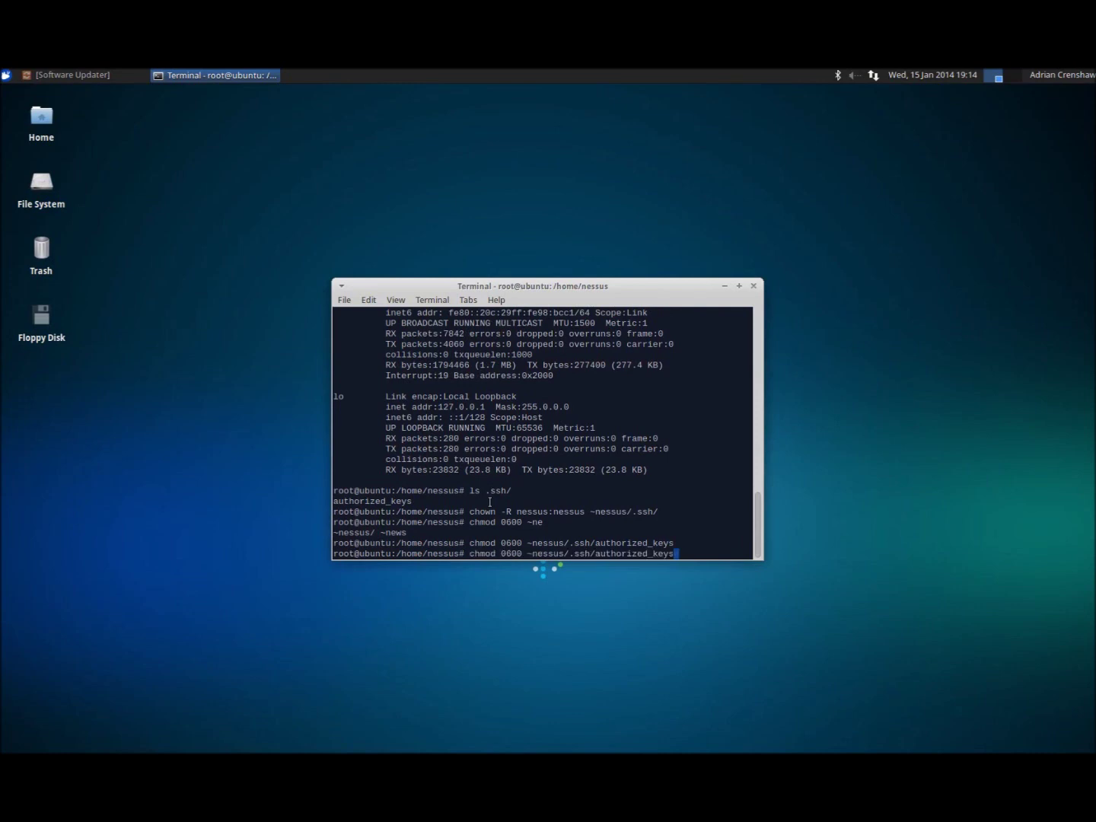
key("Left")
key("Left")
key("Left")
key("Right")
key("Right")
key("Right")
key("Right")
key("Right")
key("Right")
key("Right")
key("Left")
key("Left")
key("Left")
key("Left")
key("Left")
key("Left")
key("Left")
key("Left")
key("Left")
key("Left")
key("Left")
key("Left")
key("Left")
key("Left")
key("Left")
key("Left")
key("Left")
key("Left")
key("Right")
key("Right")
key("Right")
key("Right")
key("Right")
key("BackSpace")
type("7")
key("Right")
key("Right")
key("Right")
key("Right")
key("Right")
key("Right")
key("Right")
key("Right")
key("Right")
key("Right")
key("Right")
key("Right")
key("Right")
key("Right")
key("Right")
key("Right")
key("Right")
key("Right")
key("Right")
key("Right")
key("Right")
key("Right")
key("Right")
key("Right")
key("Right")
key("Right")
key("Right")
key("Right")
key("Right")
key("Right")
key("Right")
key("BackSpace")
key("BackSpace")
key("BackSpace")
key("BackSpace")
key("BackSpace")
key("BackSpace")
key("BackSpace")
key("BackSpace")
key("BackSpace")
key("BackSpace")
key("BackSpace")
key("BackSpace")
key("BackSpace")
key("BackSpace")
key("BackSpace")
key("BackSpace")
key("BackSpace")
key("BackSpace")
key("BackSpace")
key("BackSpace")
key("BackSpace")
type("/")
type("s")
key("BackSpace")
type(".ssh/")
key("Return")
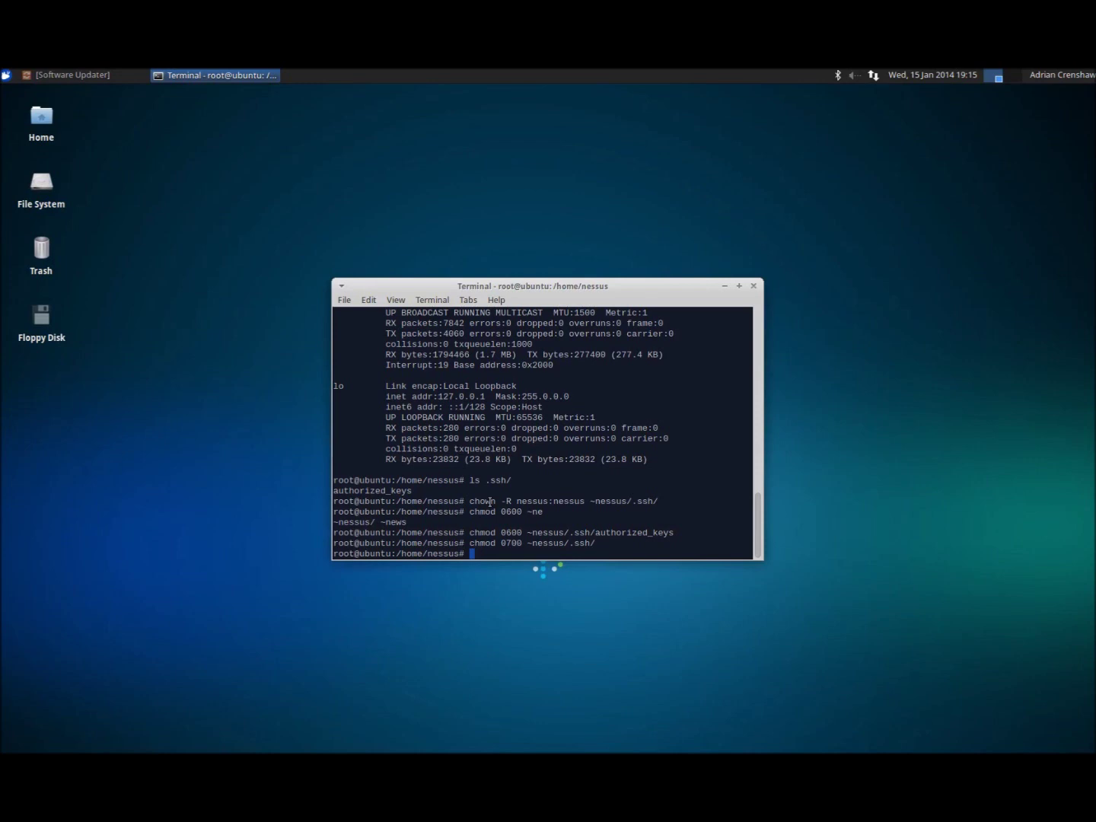
type("usermod -a -G sudo nessus")
key("Return")
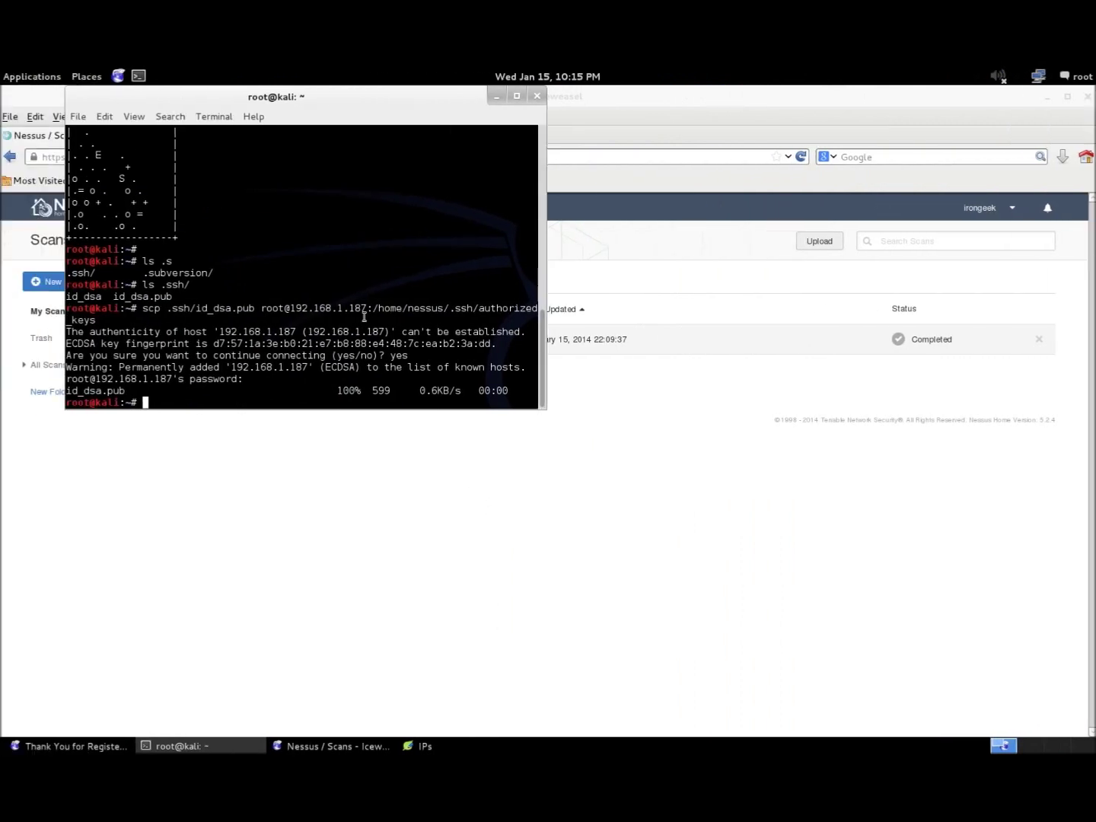
Start typing an ssh command at the Kali root prompt
type("ssh-as")
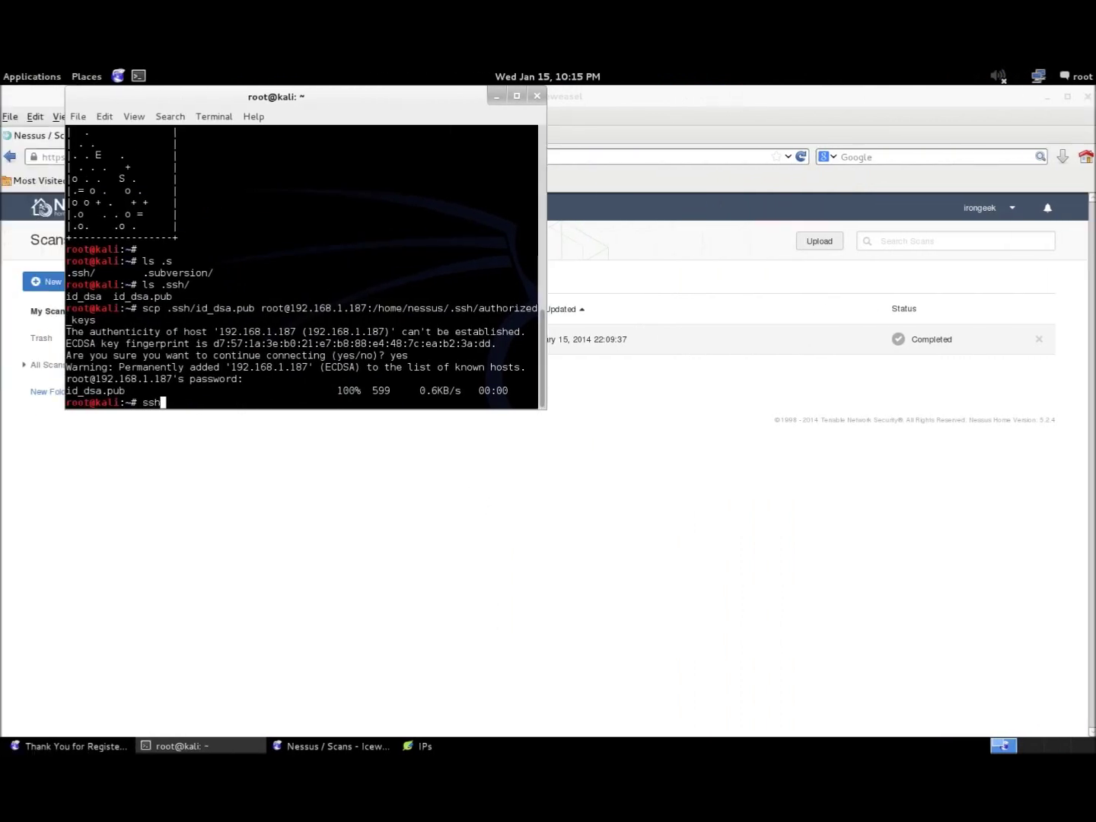
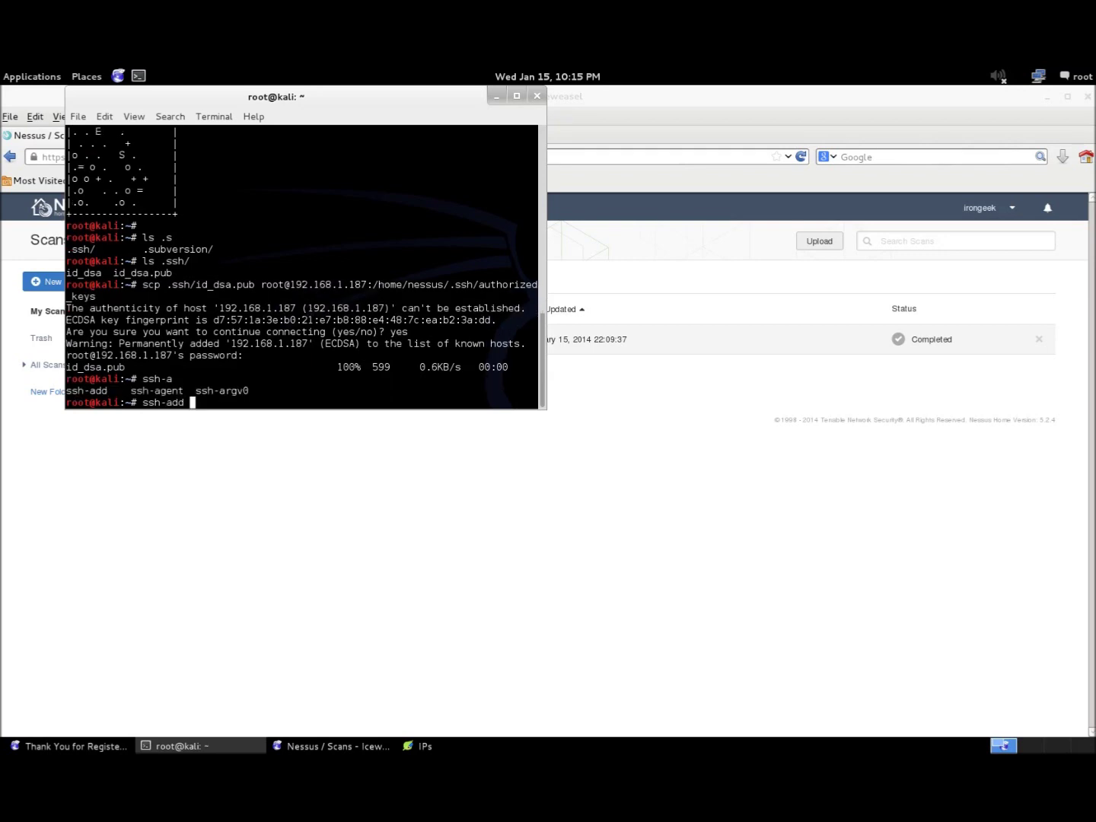
Add the root user's /root/.ssh/id_dsa key to the SSH agent with ssh-add
key("Return")
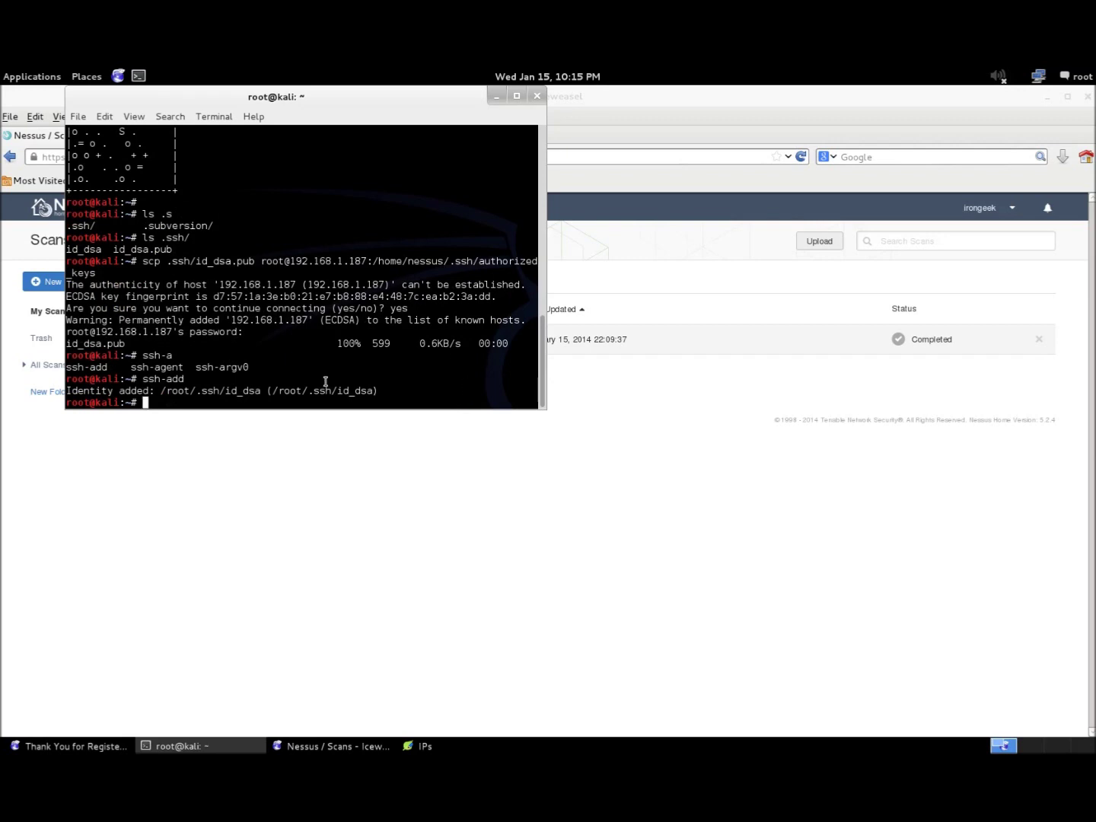
type("ssh")
key("Tab")
key("Tab")
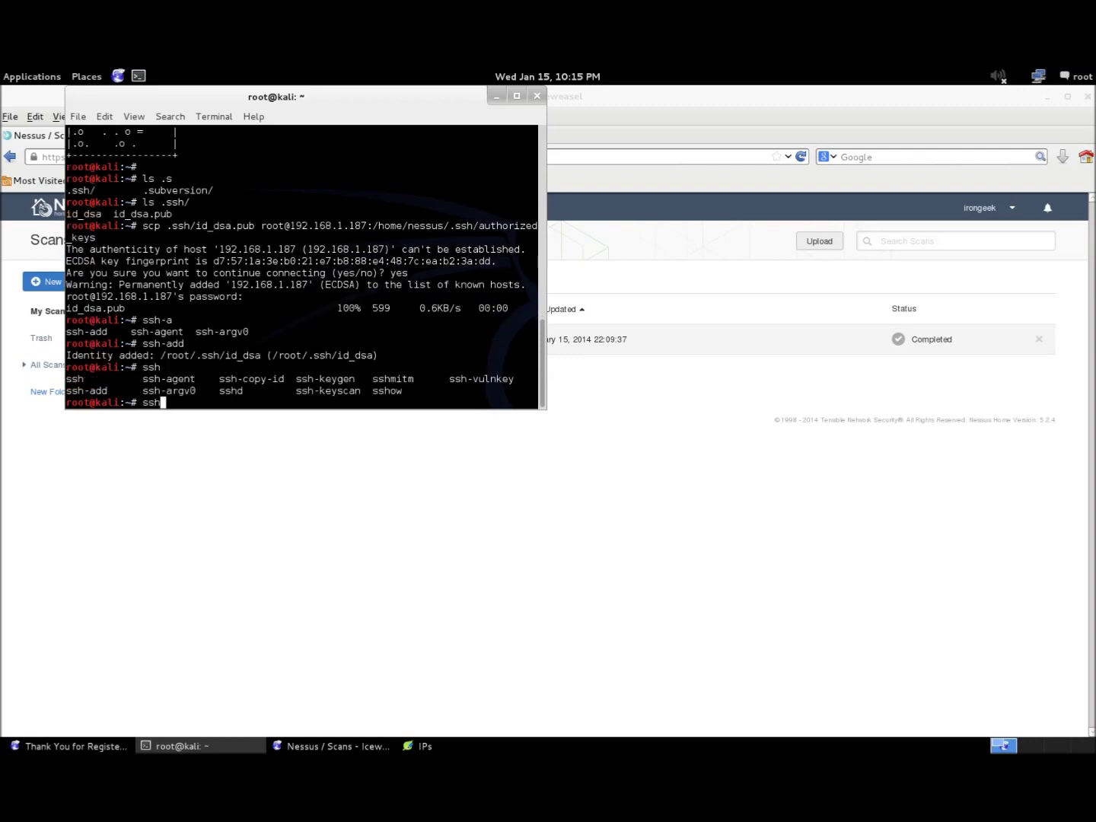
type("-i .ss")
key("Tab")
type("id")
key("Tab")
type("nessus@192")
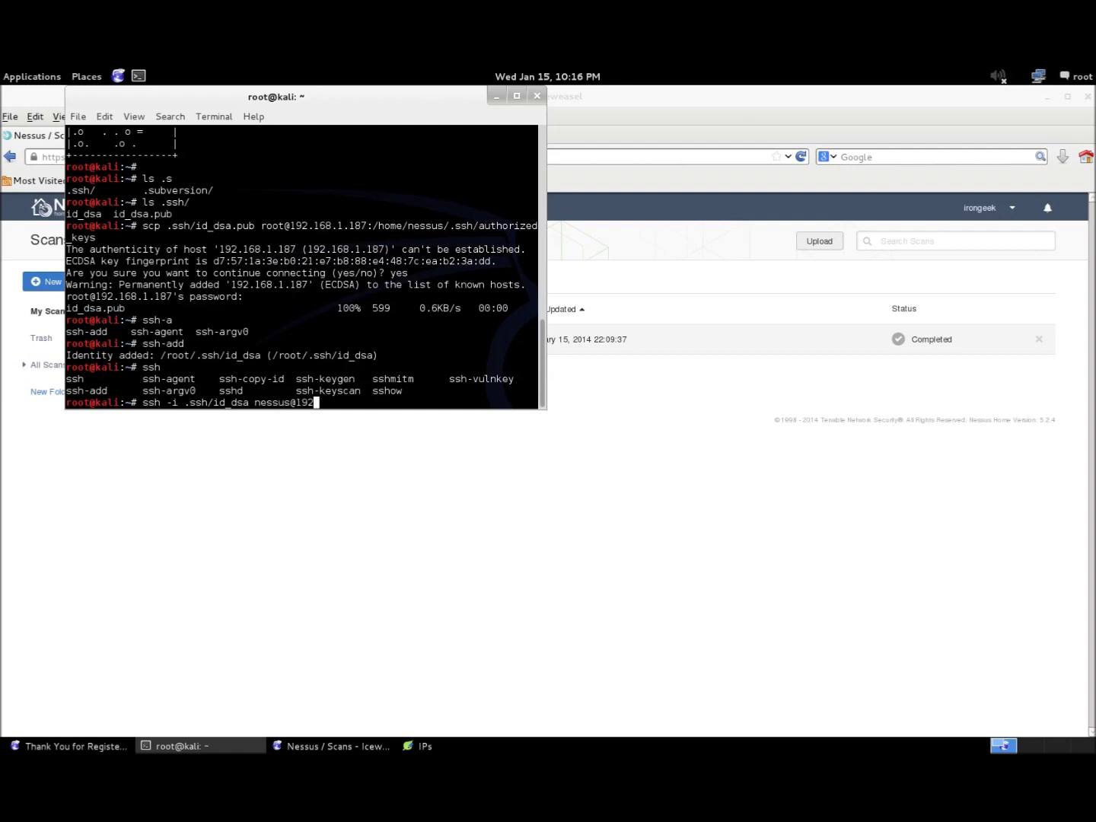
type(".168.1.187 id")
key("Return")
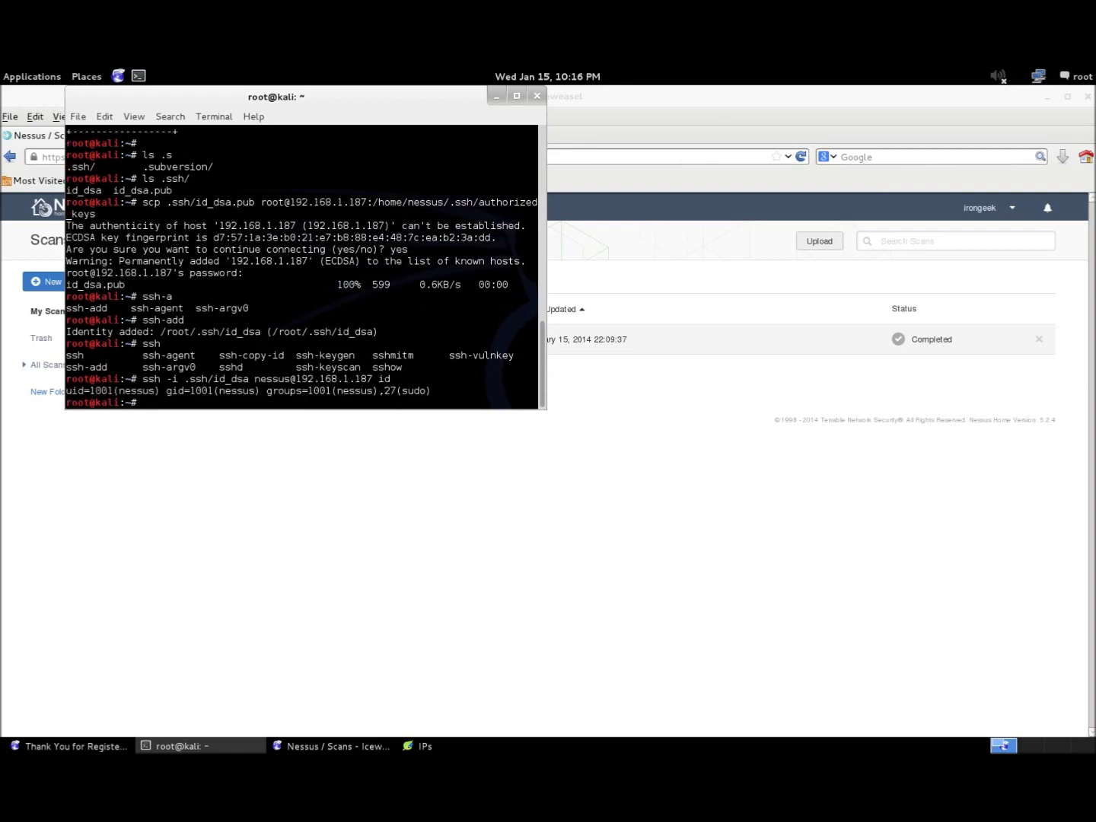
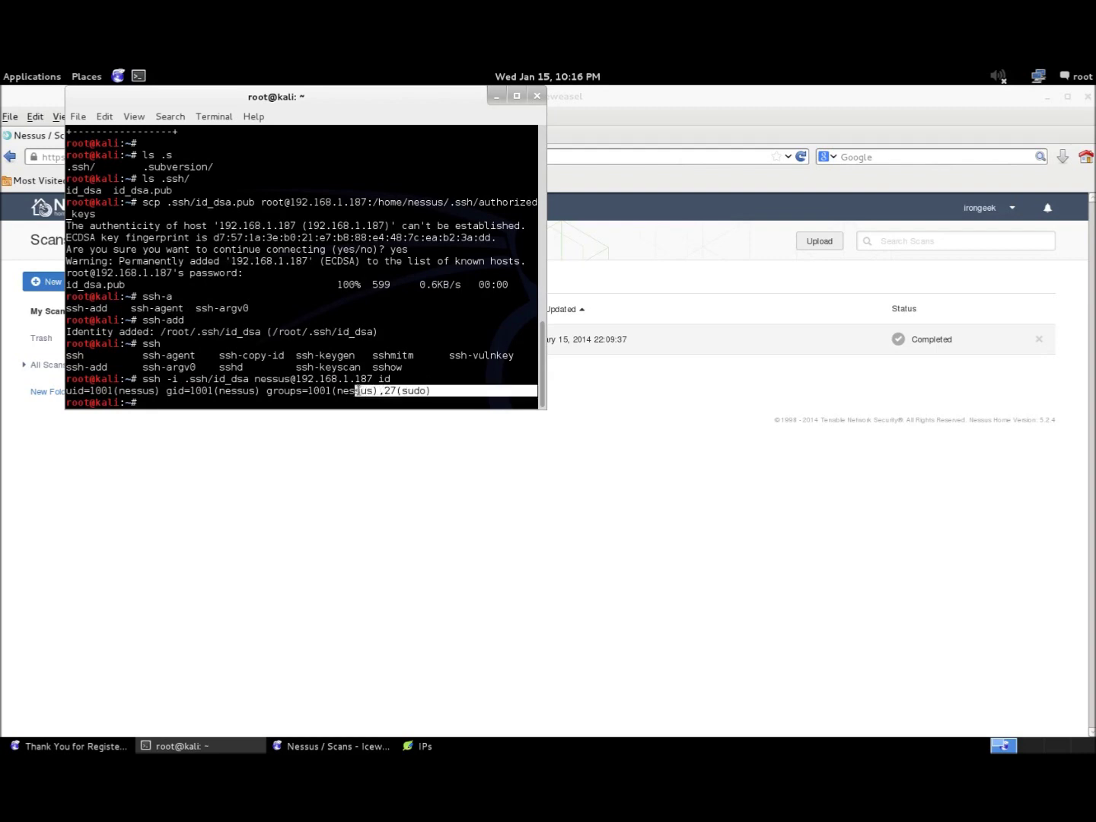
Look over the No Creds scan's host results, then go to the Policies list
left_click(375, 457)
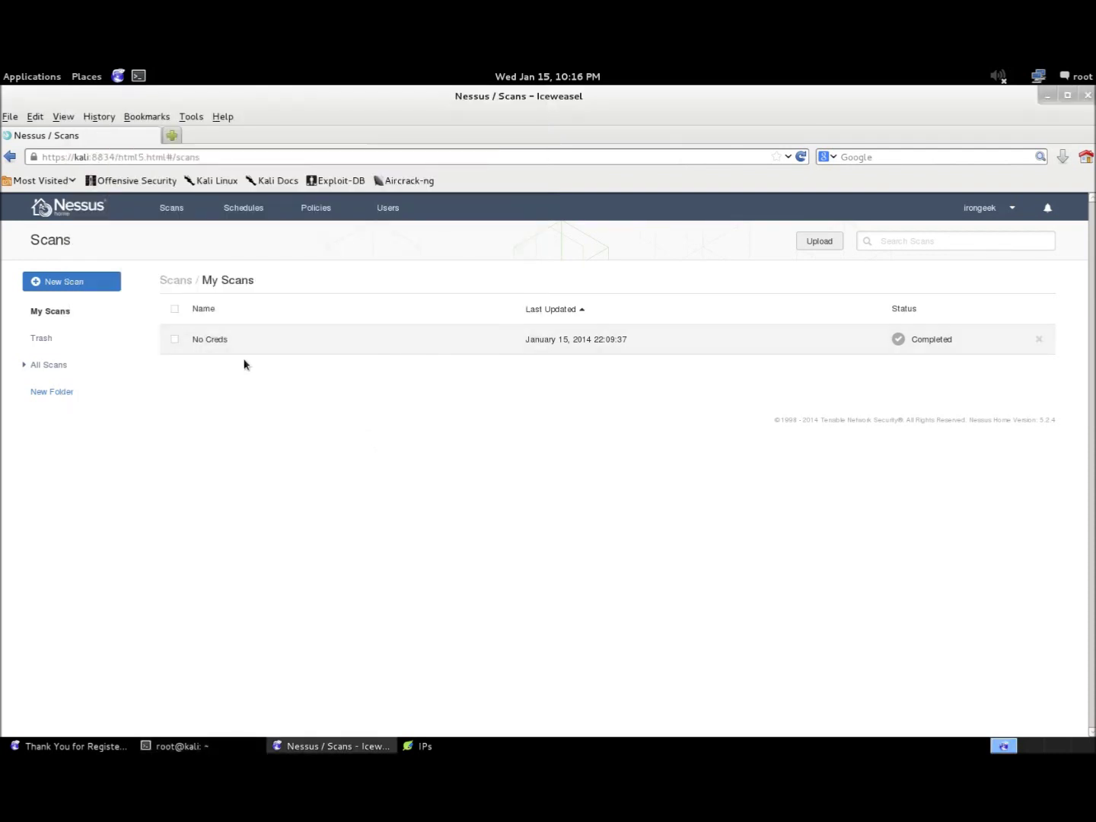
left_click(214, 341)
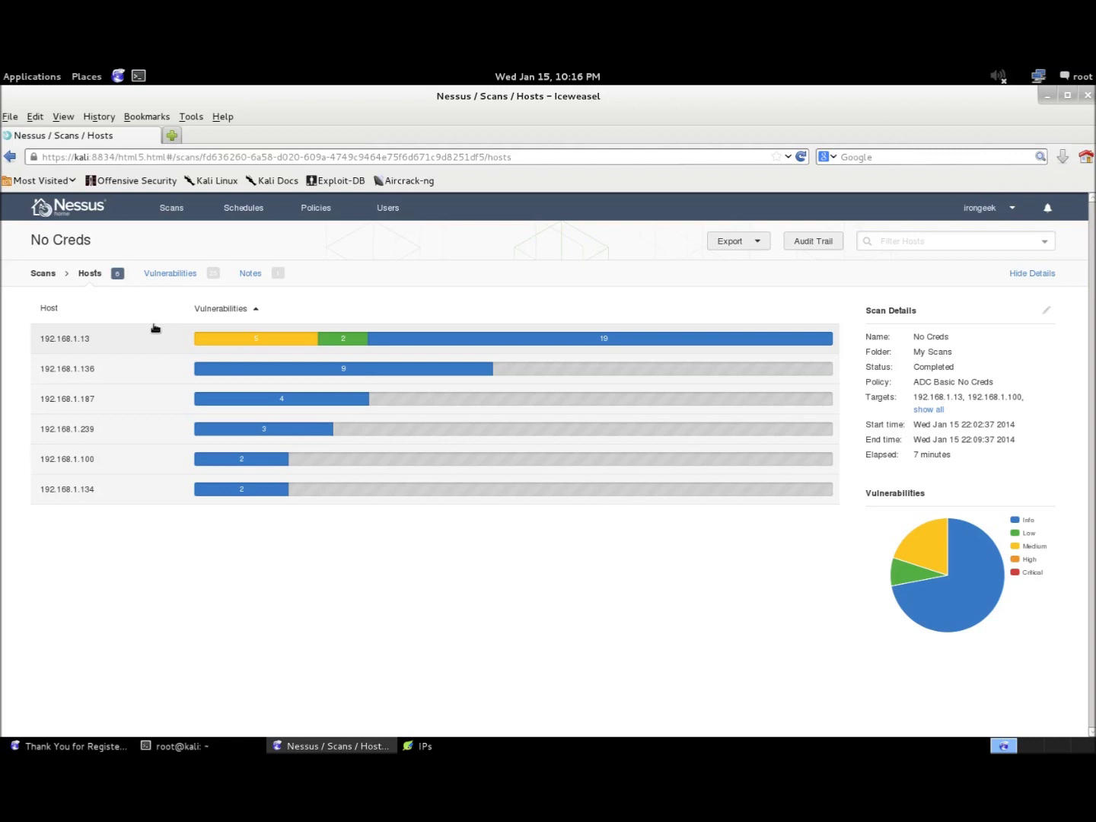
left_click(78, 204)
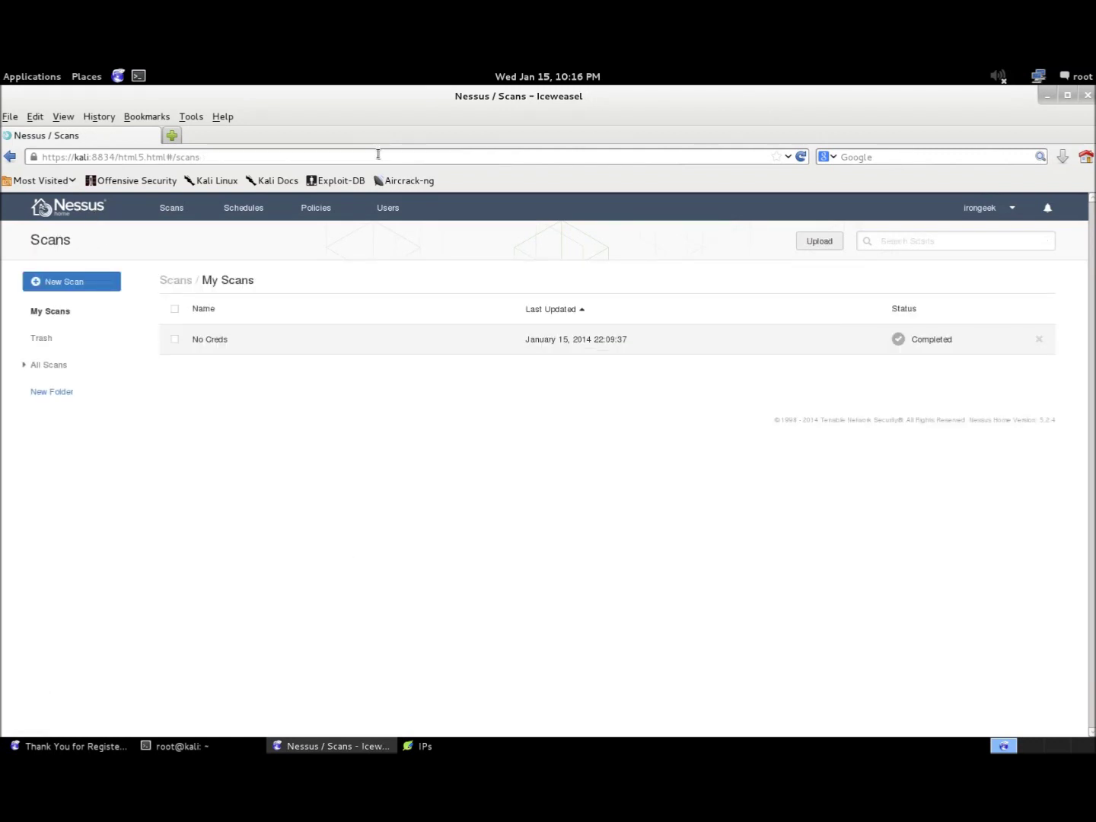
left_click(318, 210)
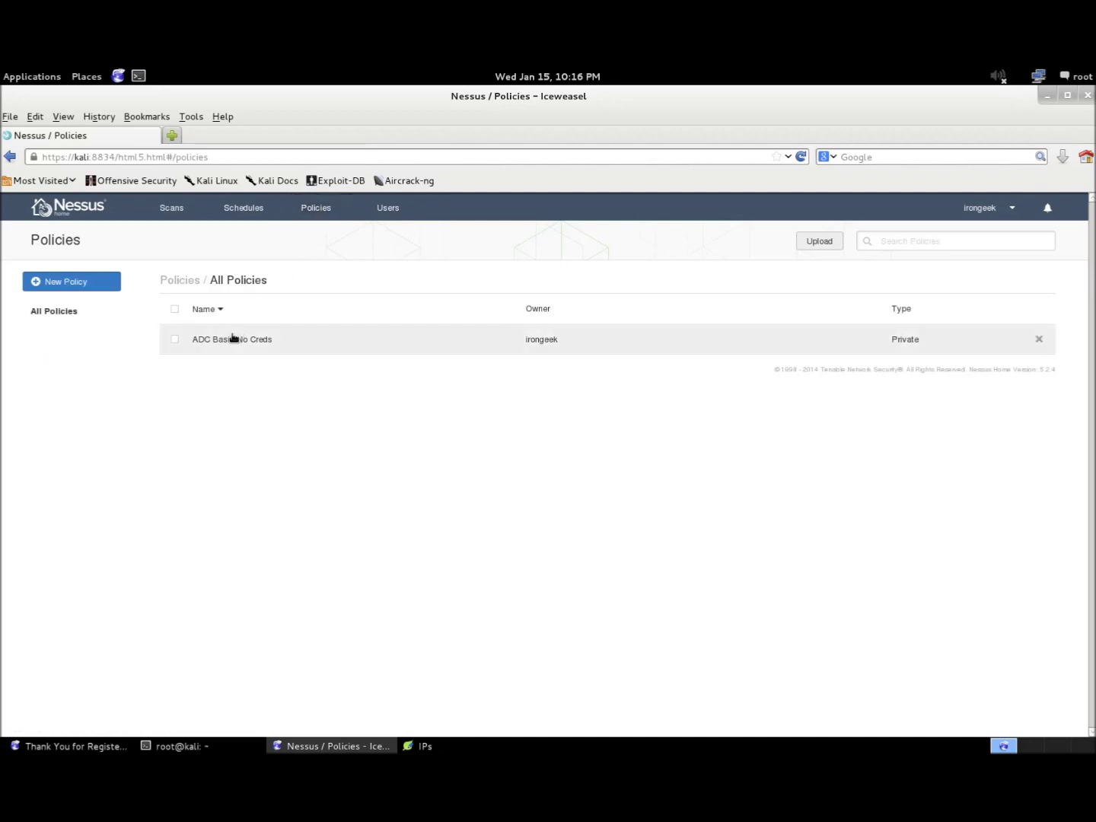
Copy the ADC Basic No Creds policy and rename the copy 'ADC Basic With Creds'
left_click(175, 340)
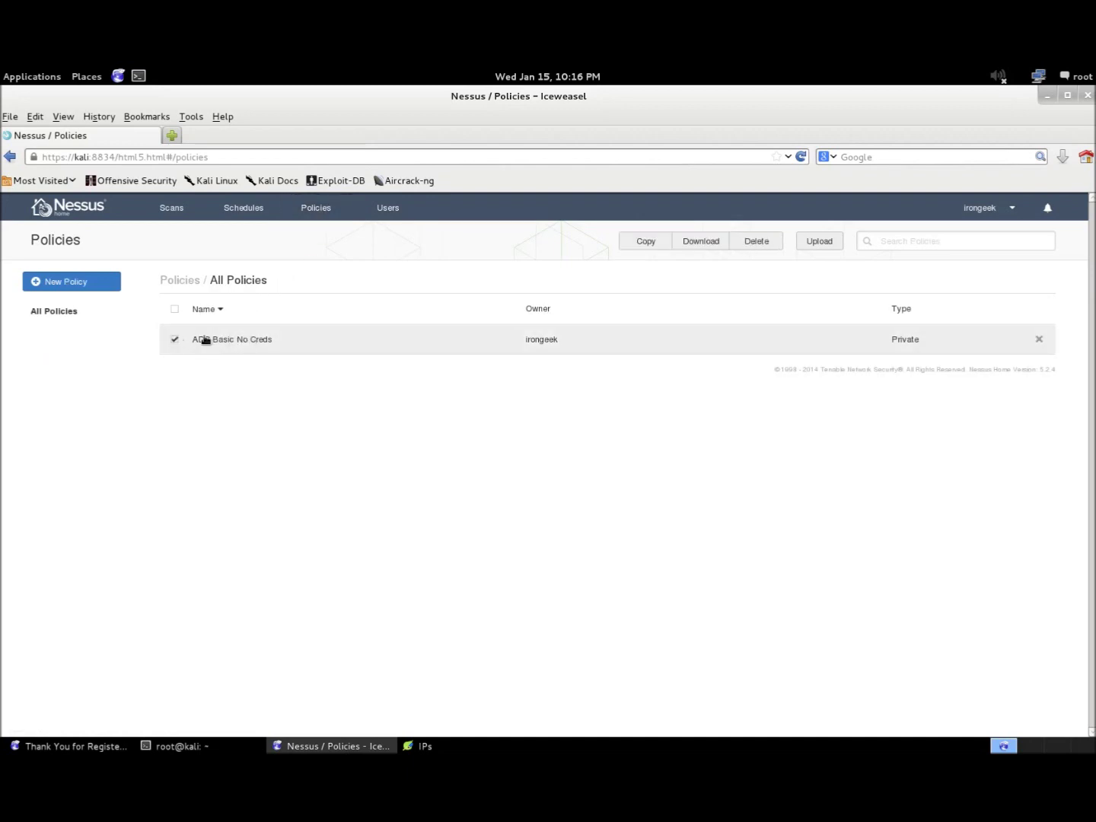
left_click(647, 241)
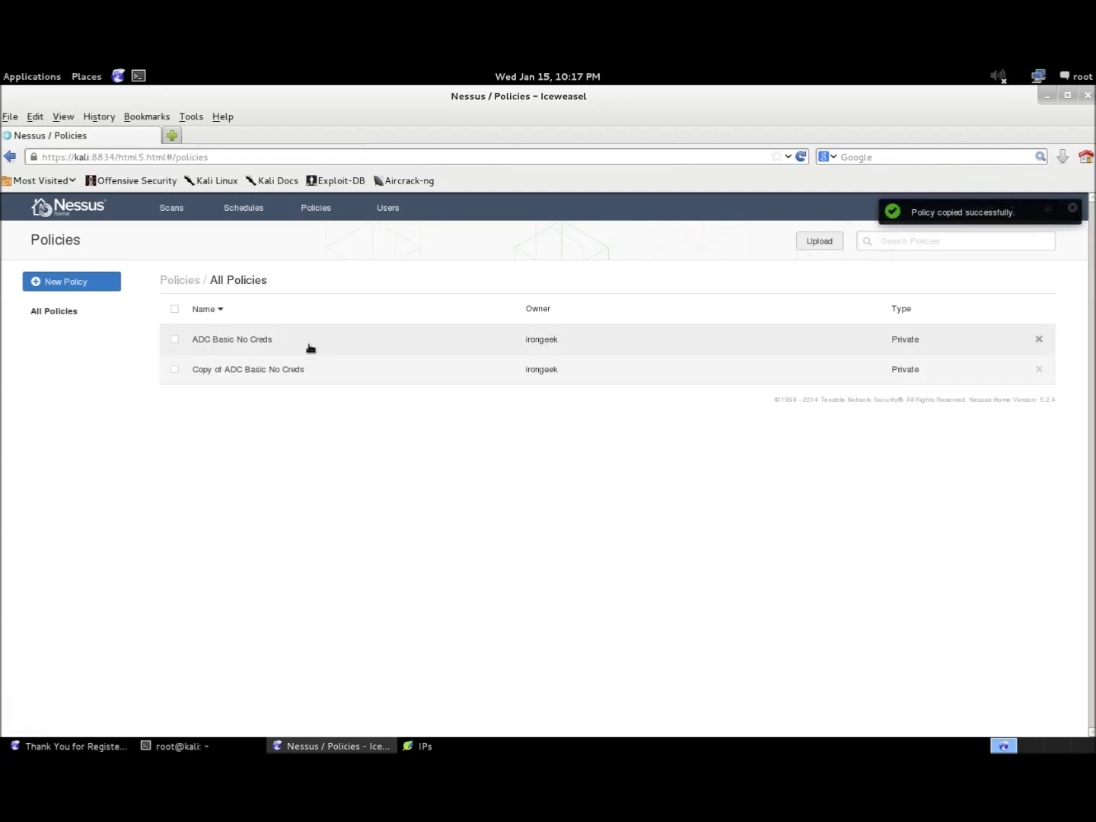
left_click(279, 371)
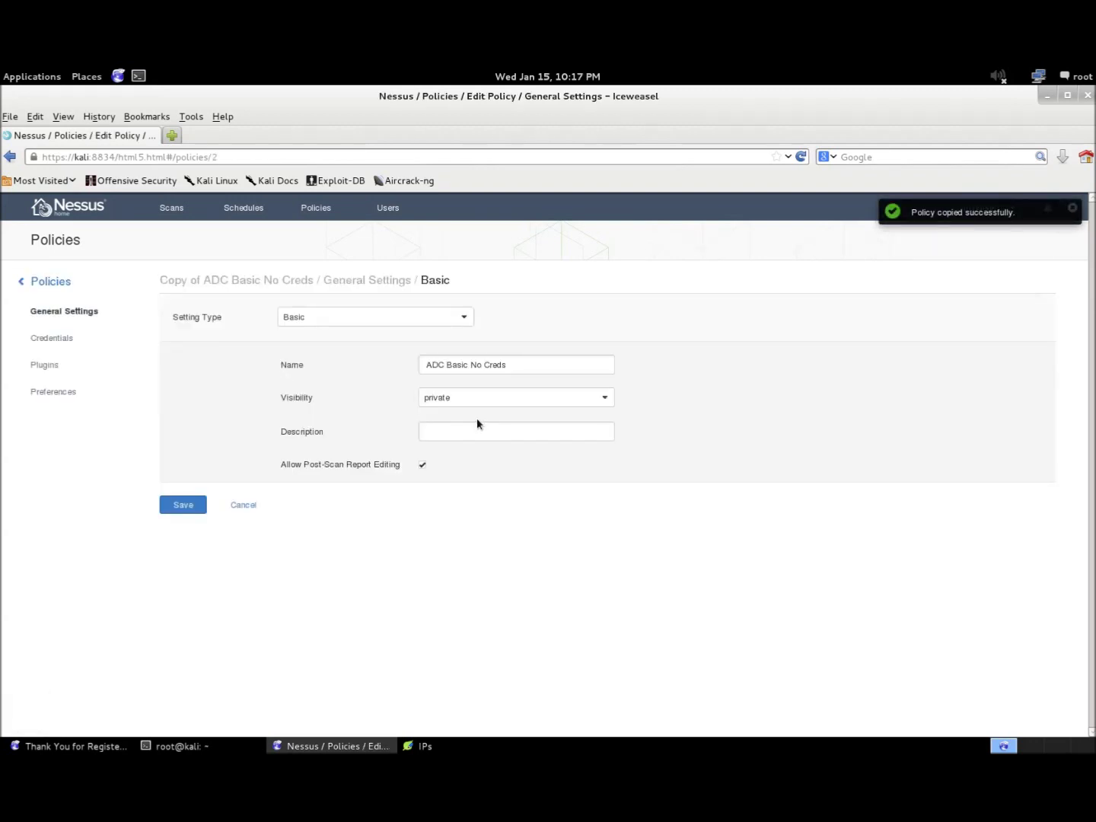
double_click(478, 364)
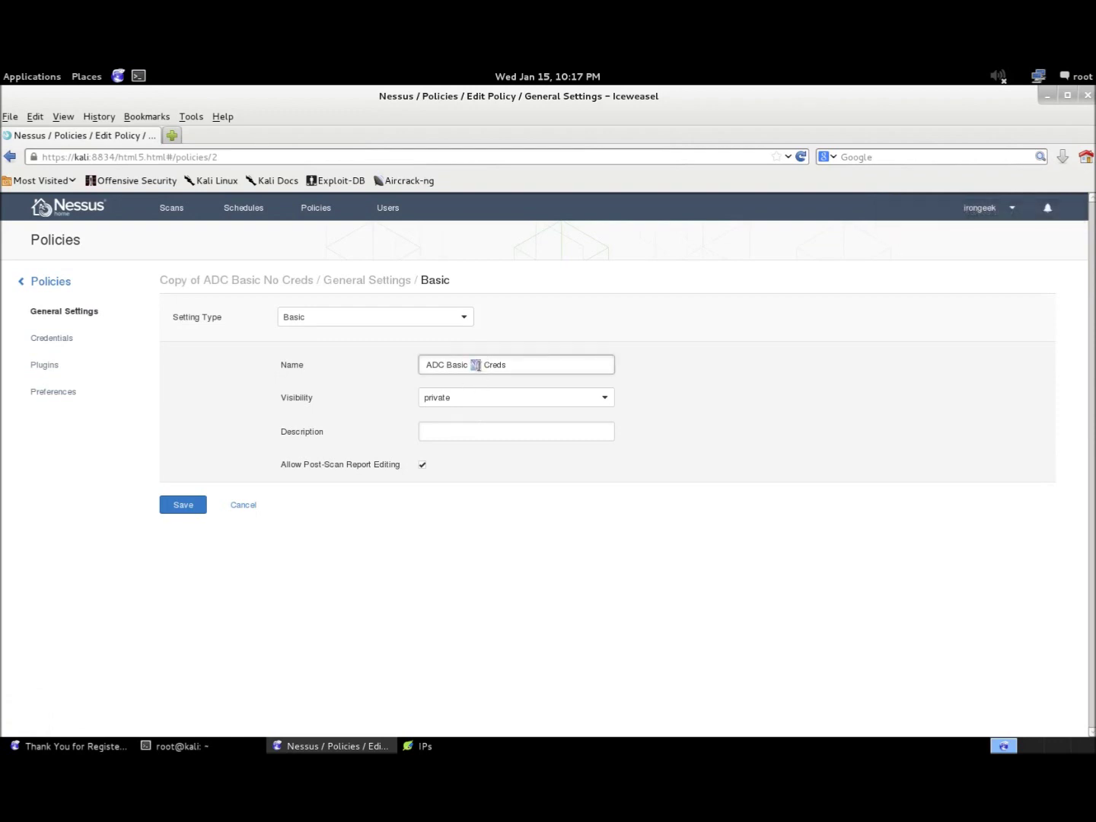
type("With")
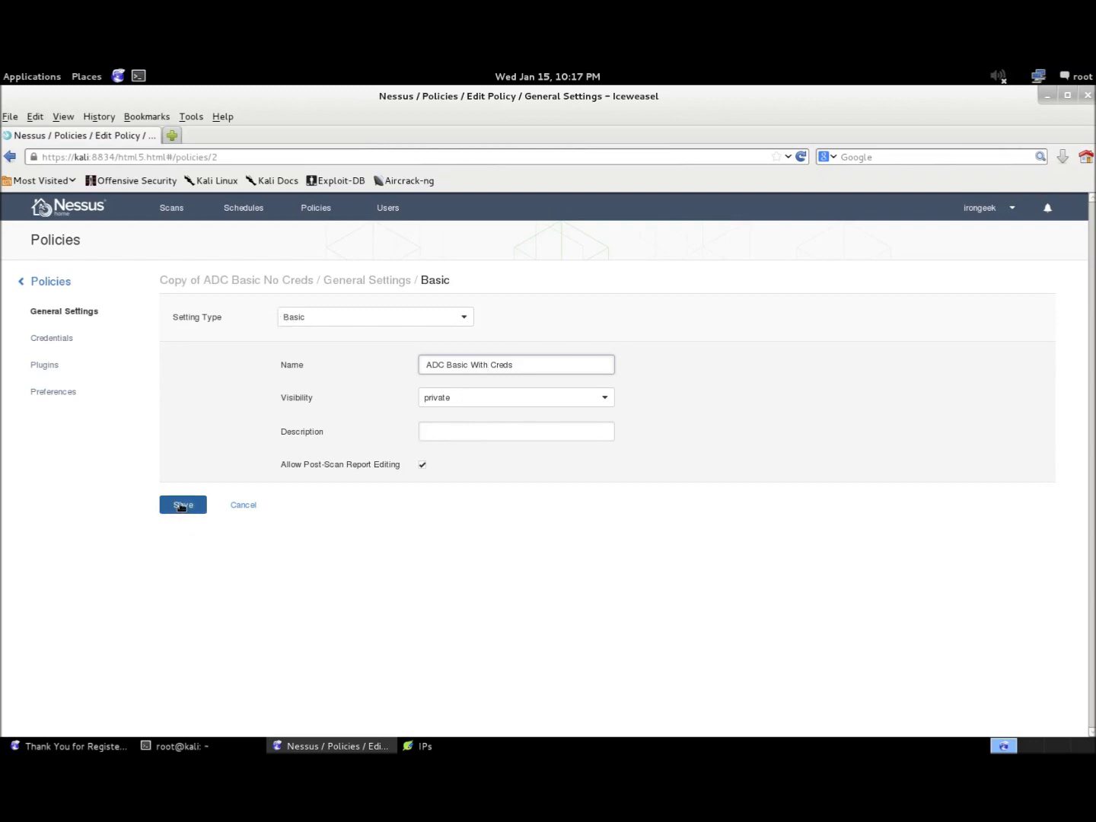
left_click(67, 346)
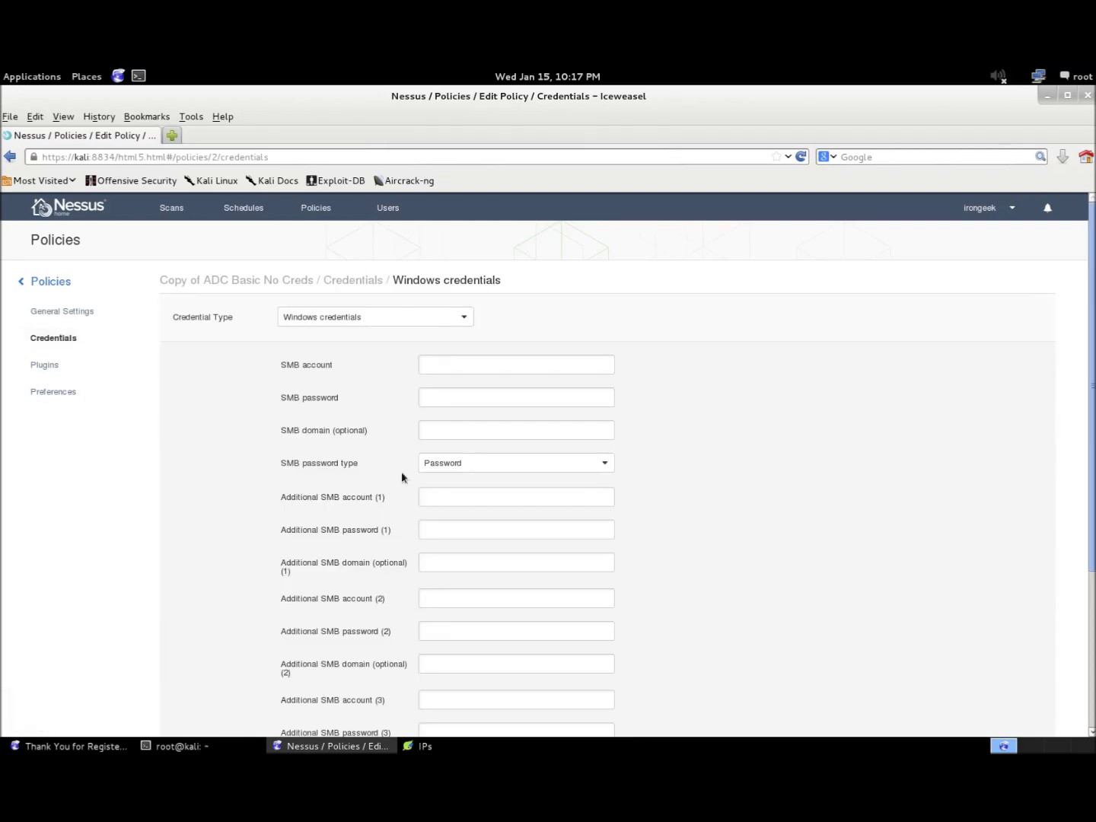
Enter SMB account 'nessusdomain' and its SMB password
left_click(439, 365)
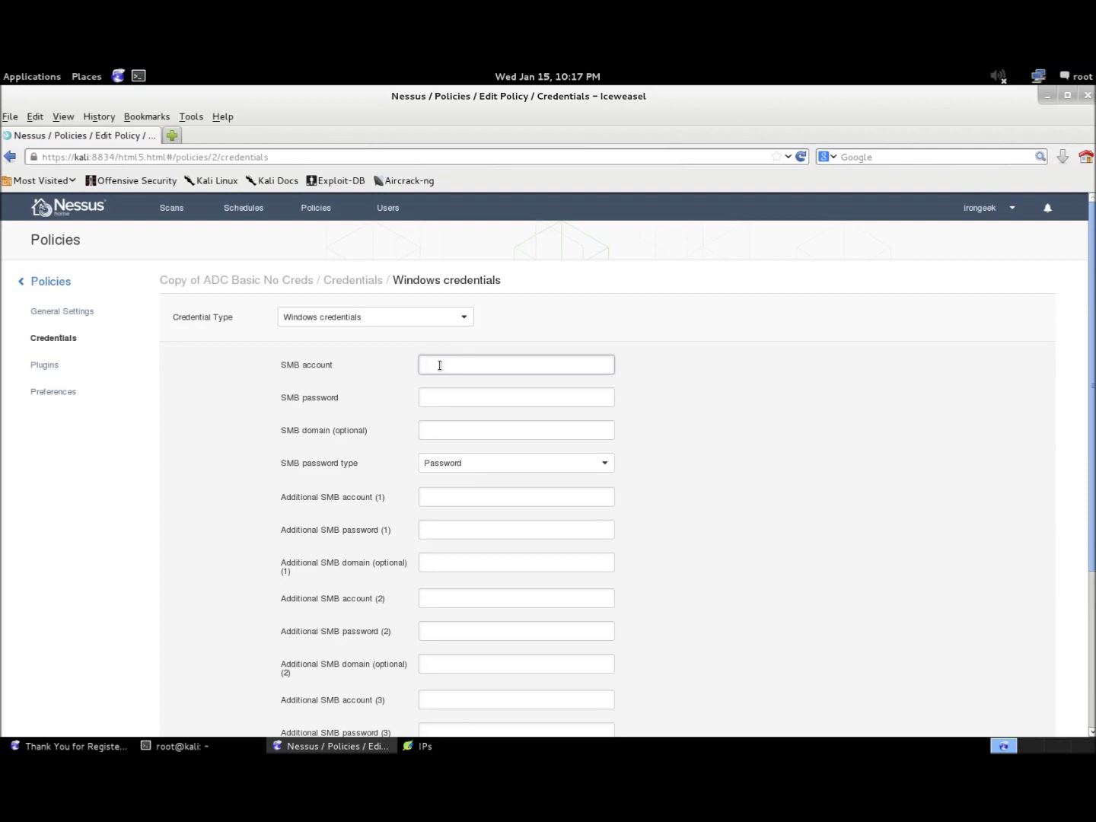
type("nessusdomain")
key("Tab")
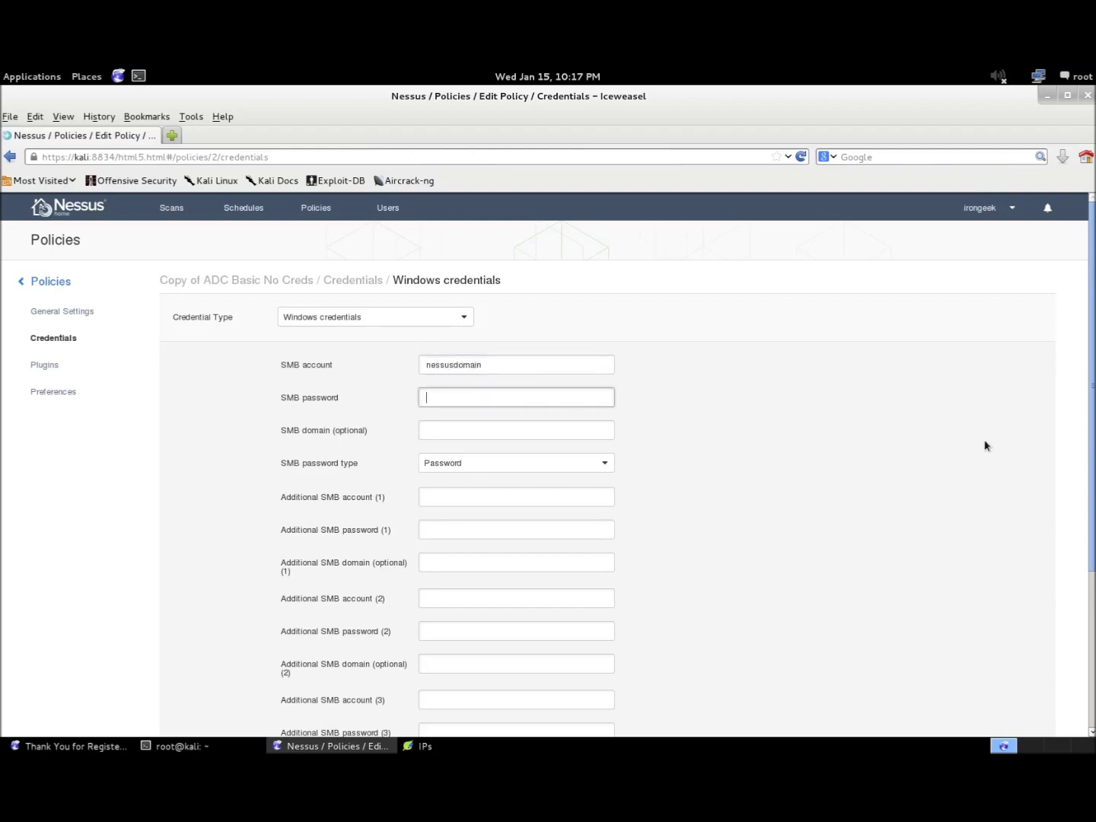
type("*********")
left_click(546, 433)
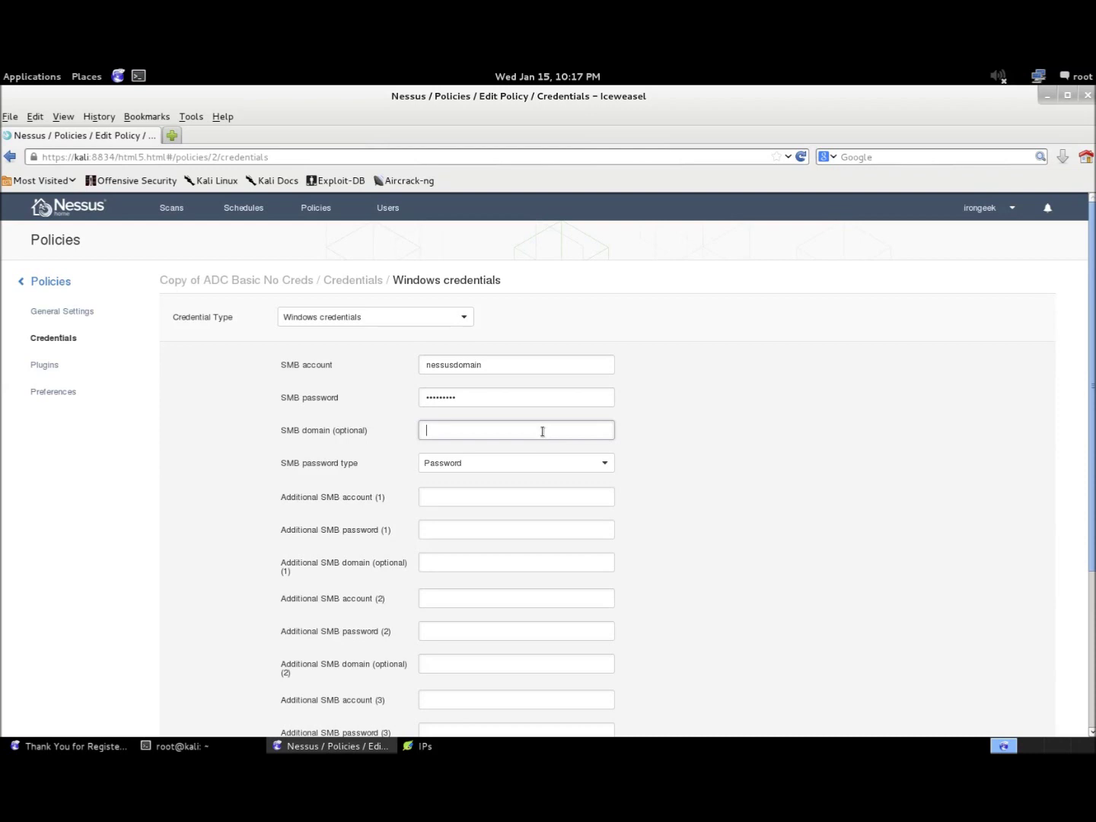
Fill in the first additional SMB account's user name and password
left_click(468, 559)
left_click(446, 502)
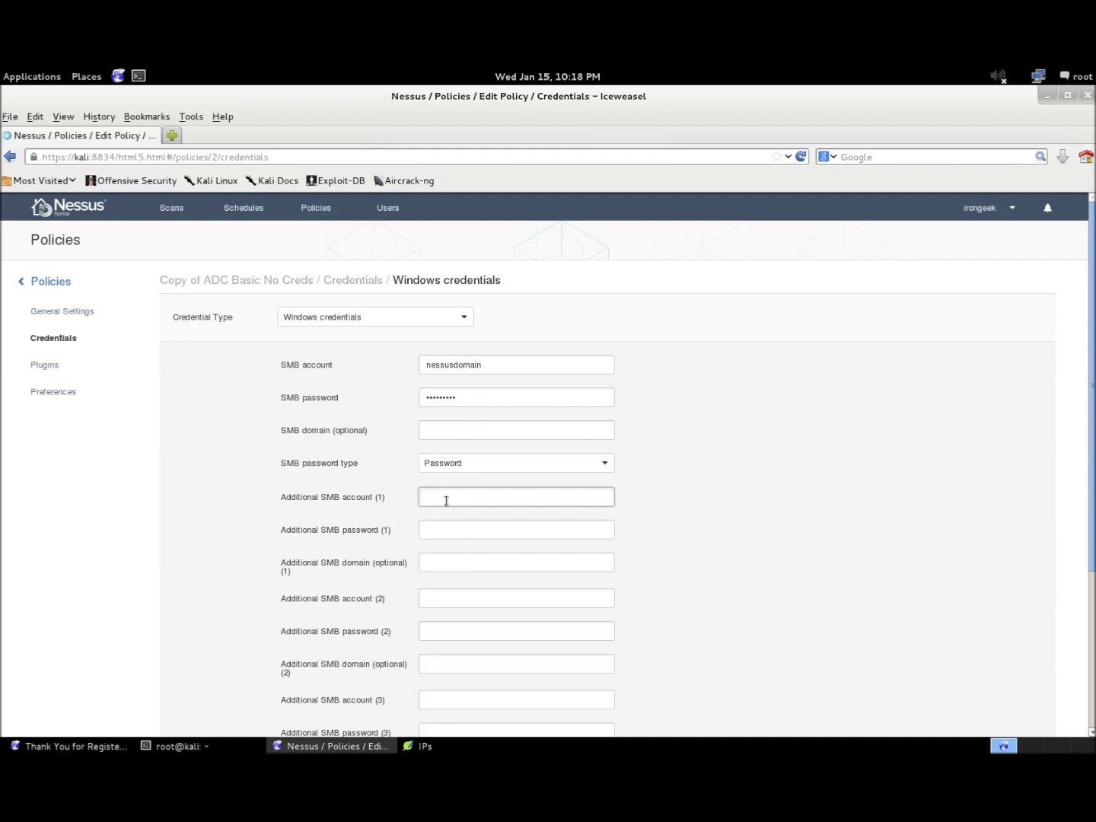
type("nessus")
key("BackSpace")
key("BackSpace")
key("BackSpace")
key("BackSpace")
key("BackSpace")
key("BackSpace")
type("adrian")
key("Tab")
type("•••••••••")
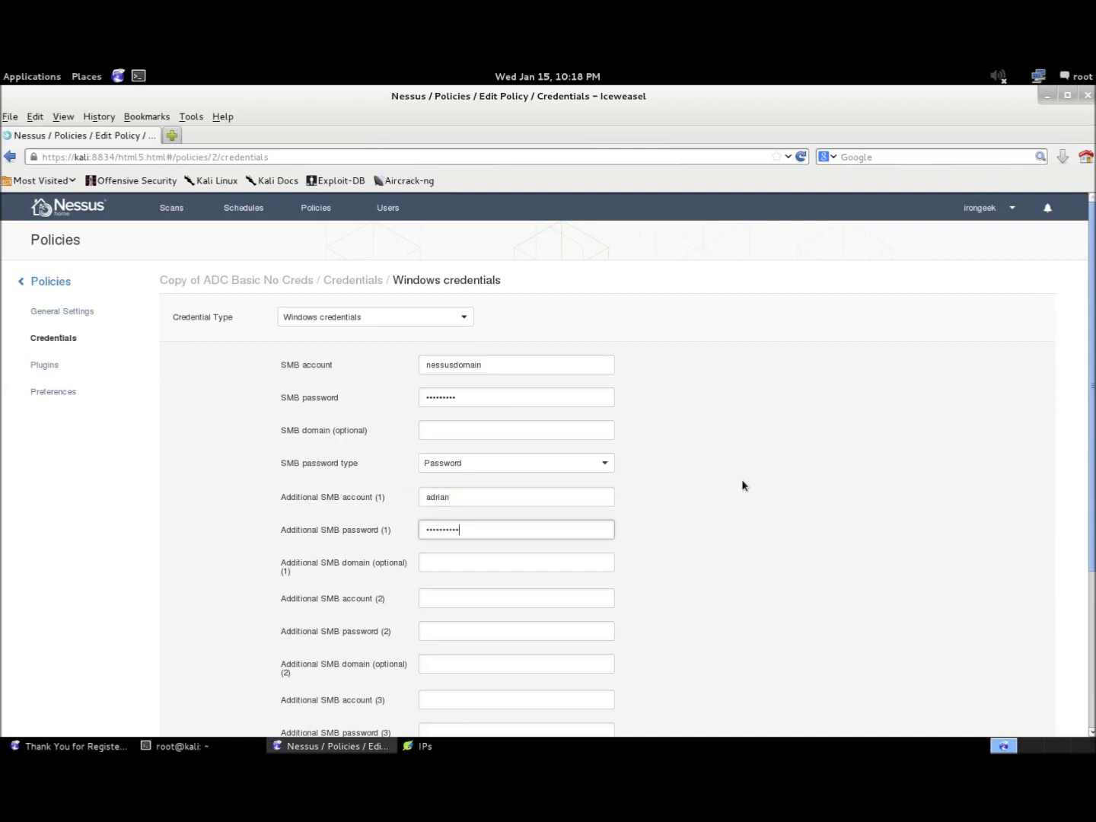
left_click(757, 491)
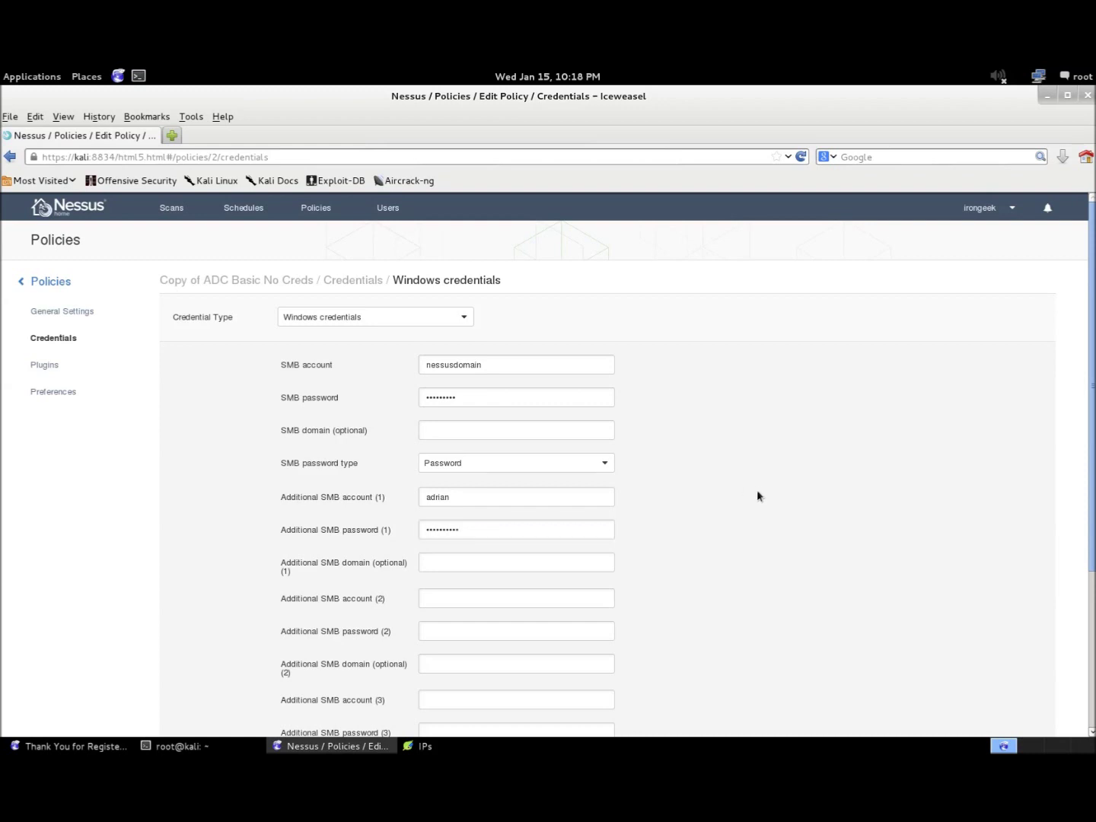
Browse the SSH, Kerberos and Cleartext credential types, ending on the SSH settings
left_click(424, 323)
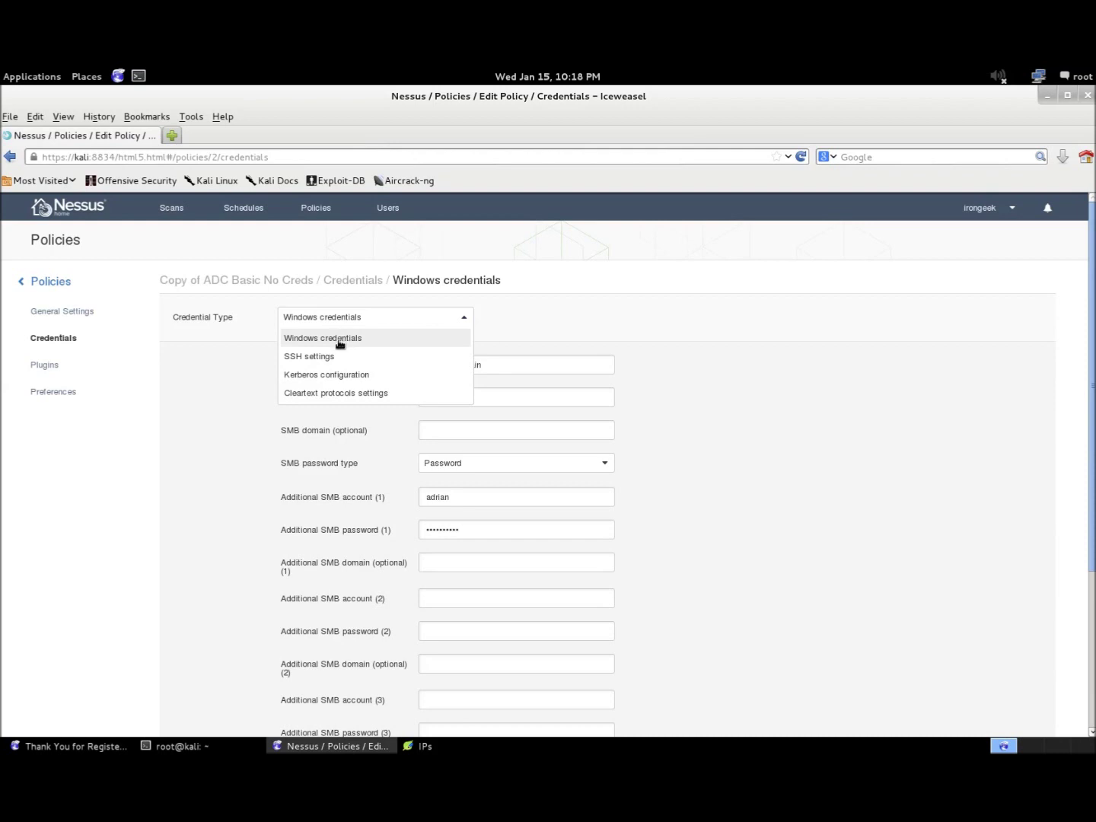
left_click(335, 357)
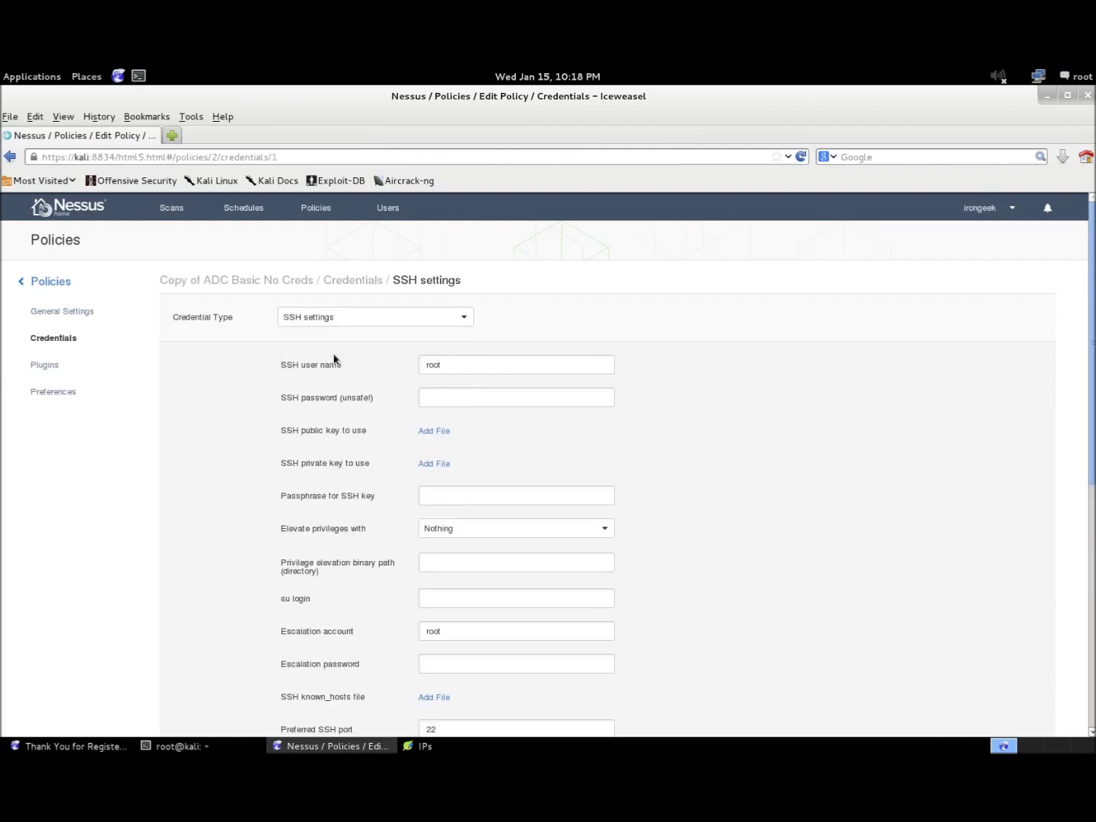
left_click(345, 323)
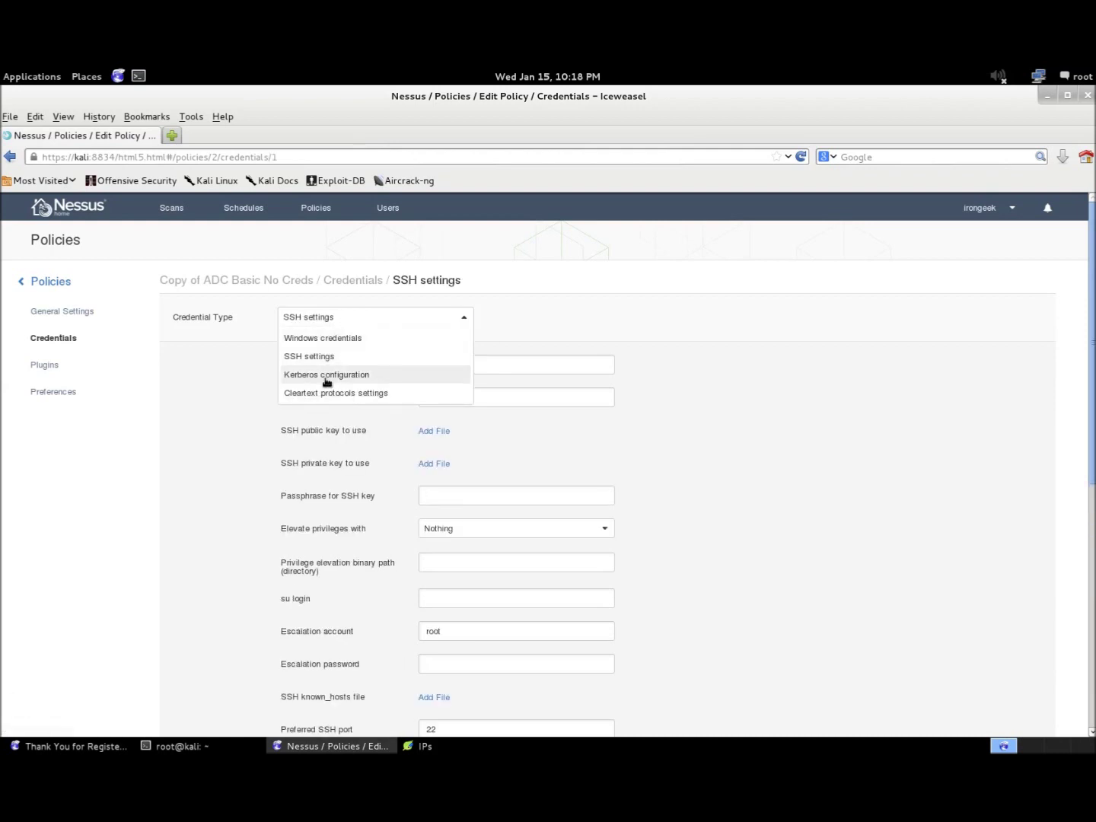
left_click(325, 375)
left_click(350, 326)
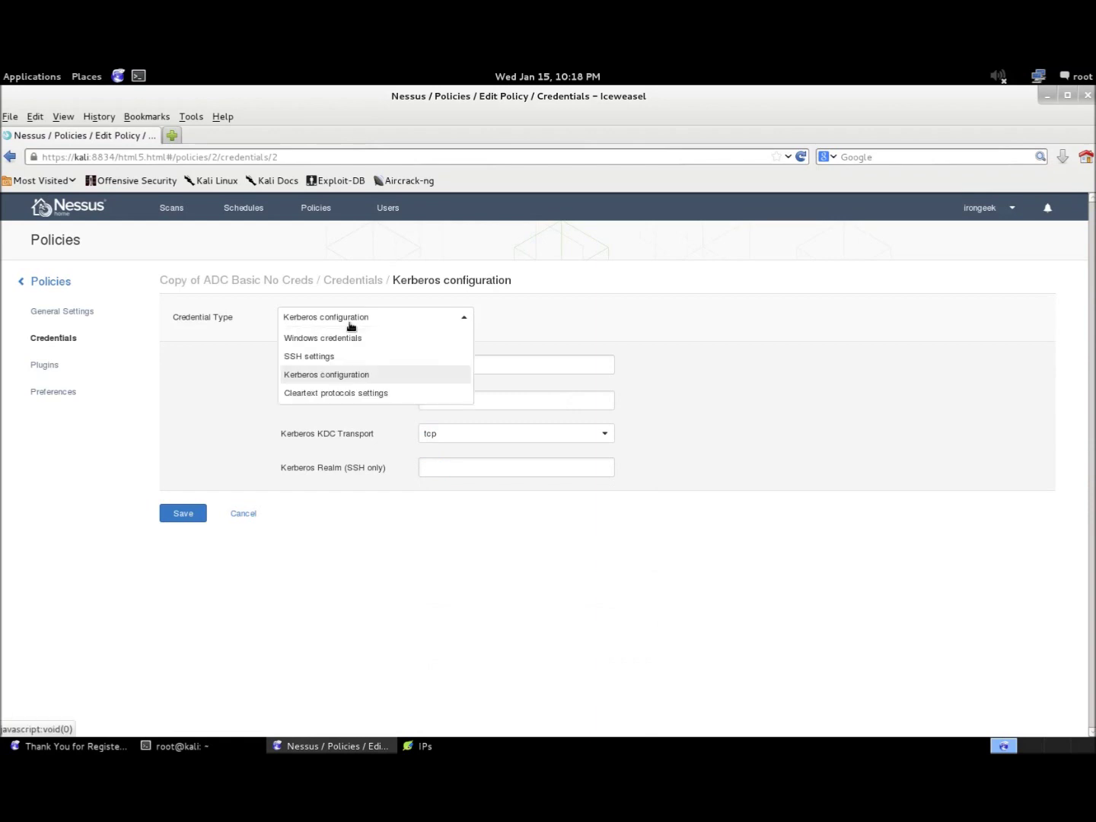
left_click(338, 393)
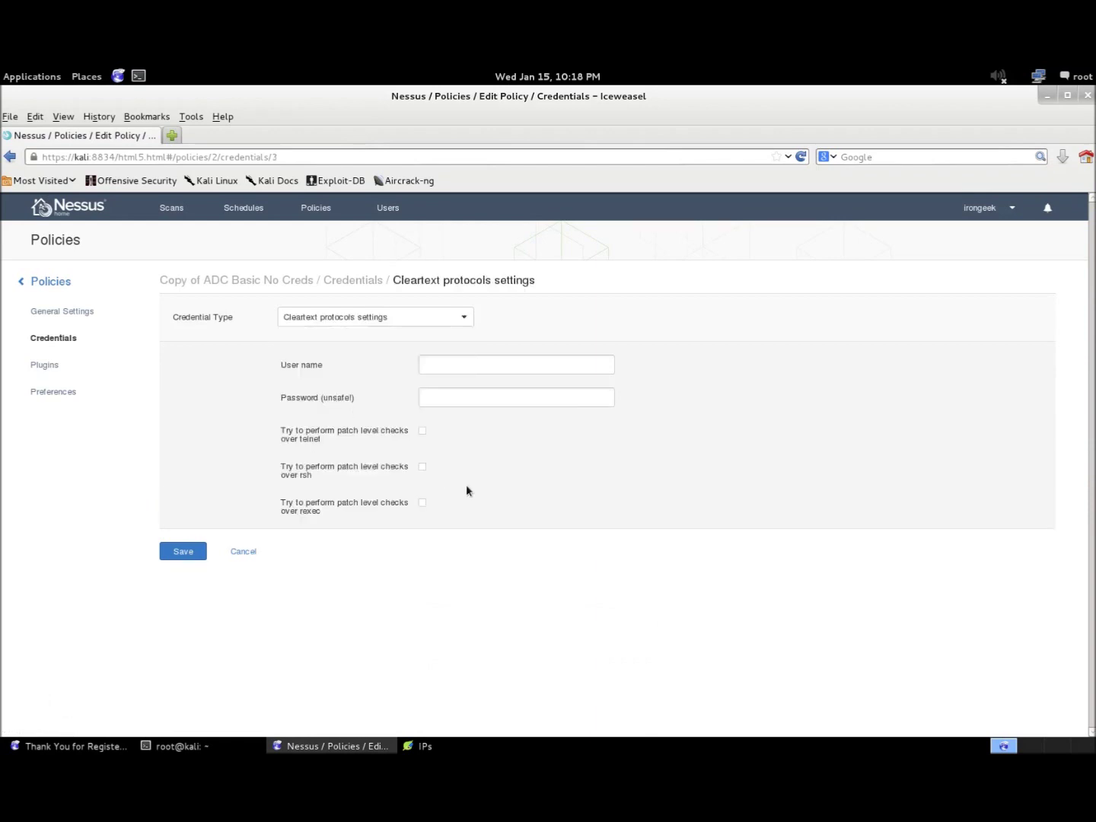
left_click(380, 323)
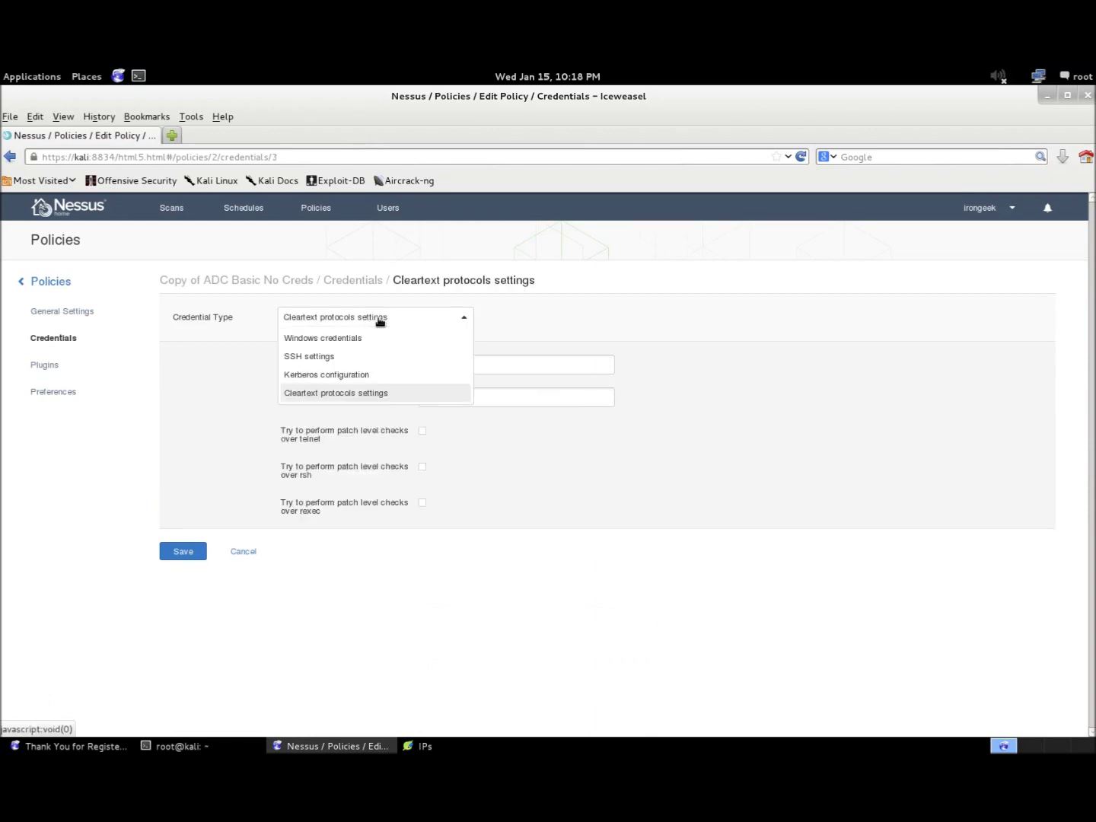
left_click(355, 357)
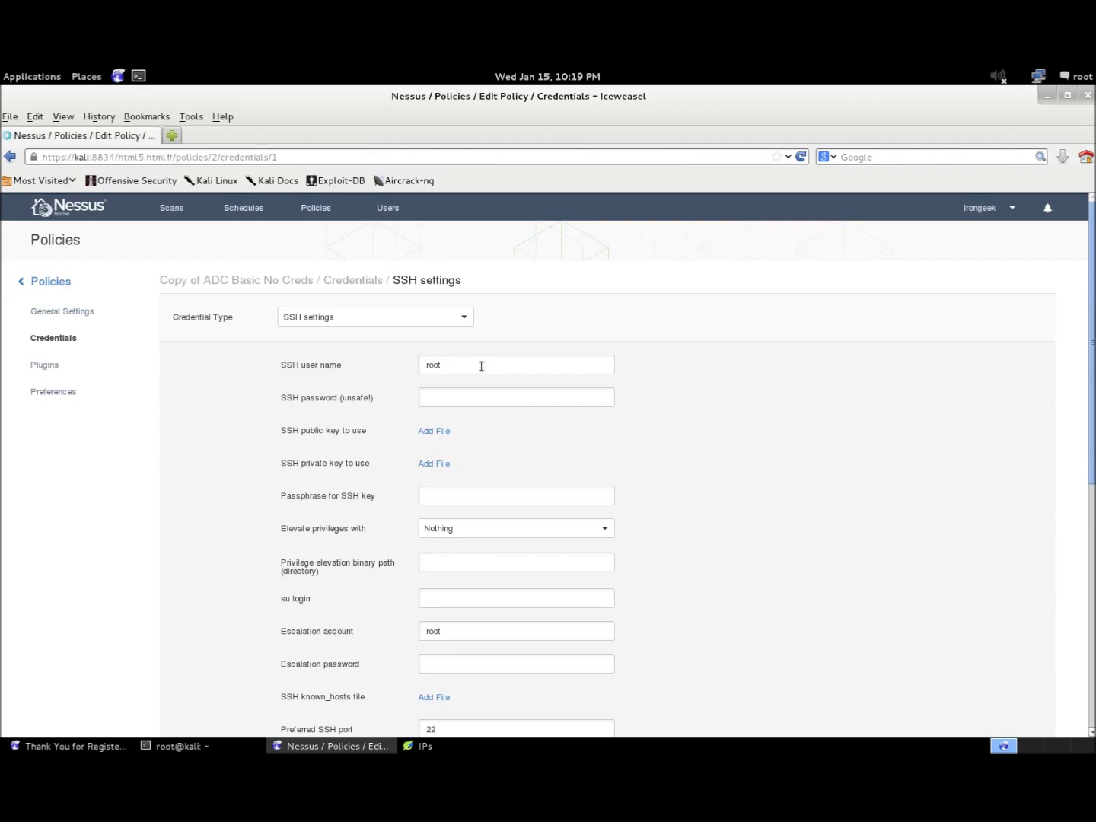
Change the SSH user name from root to nessus
double_click(481, 366)
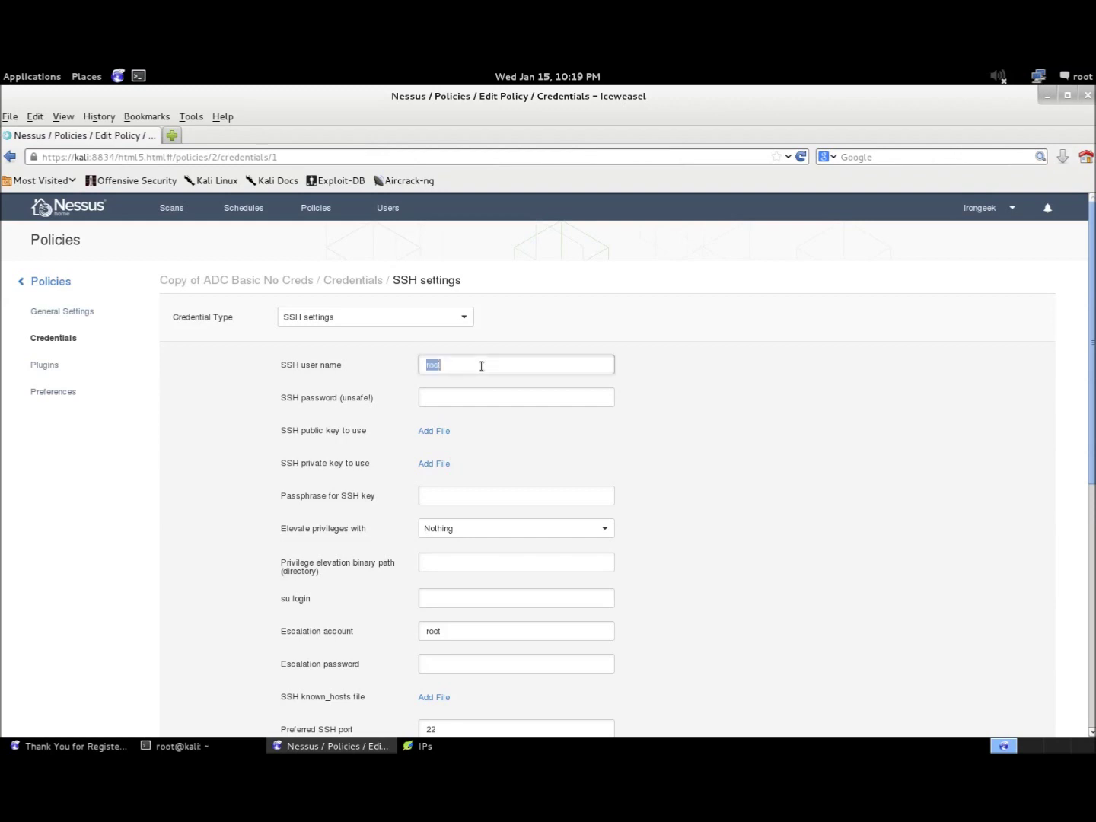
type("nessus")
key("Tab")
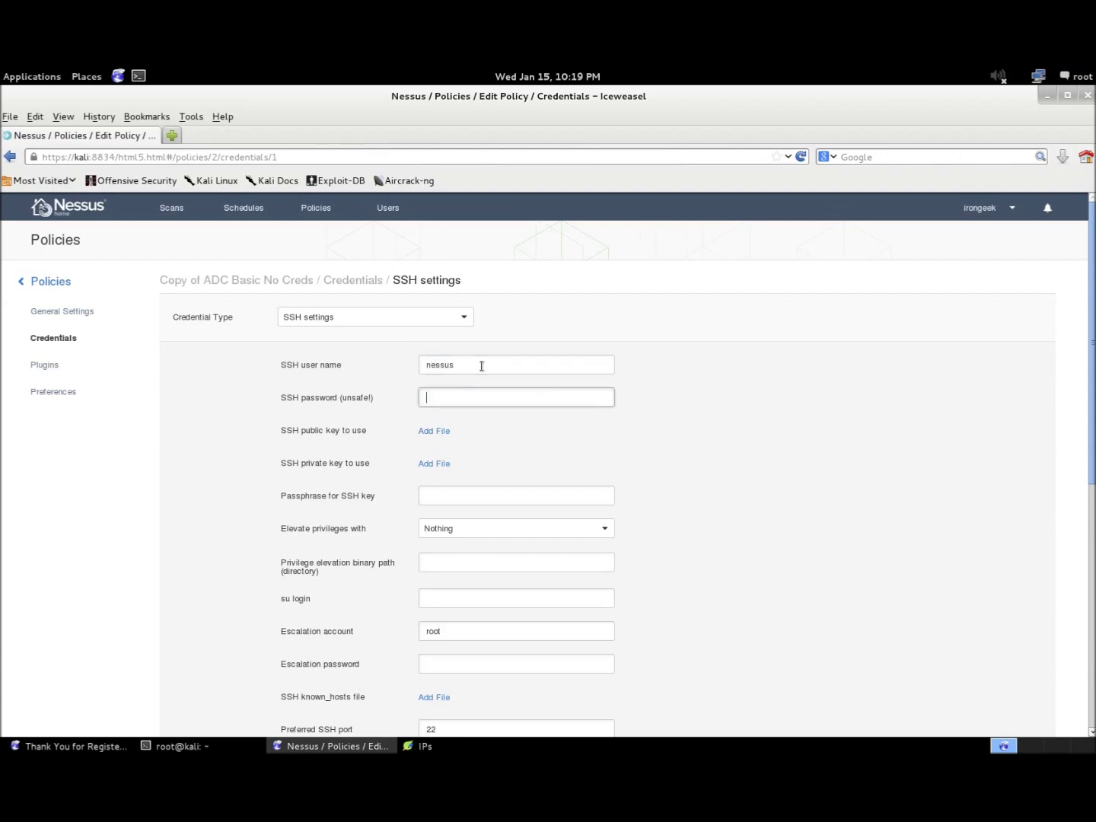
Attach id_dsa.pub from the hidden .ssh folder as the public key and id_dsa as the private key
left_click(436, 433)
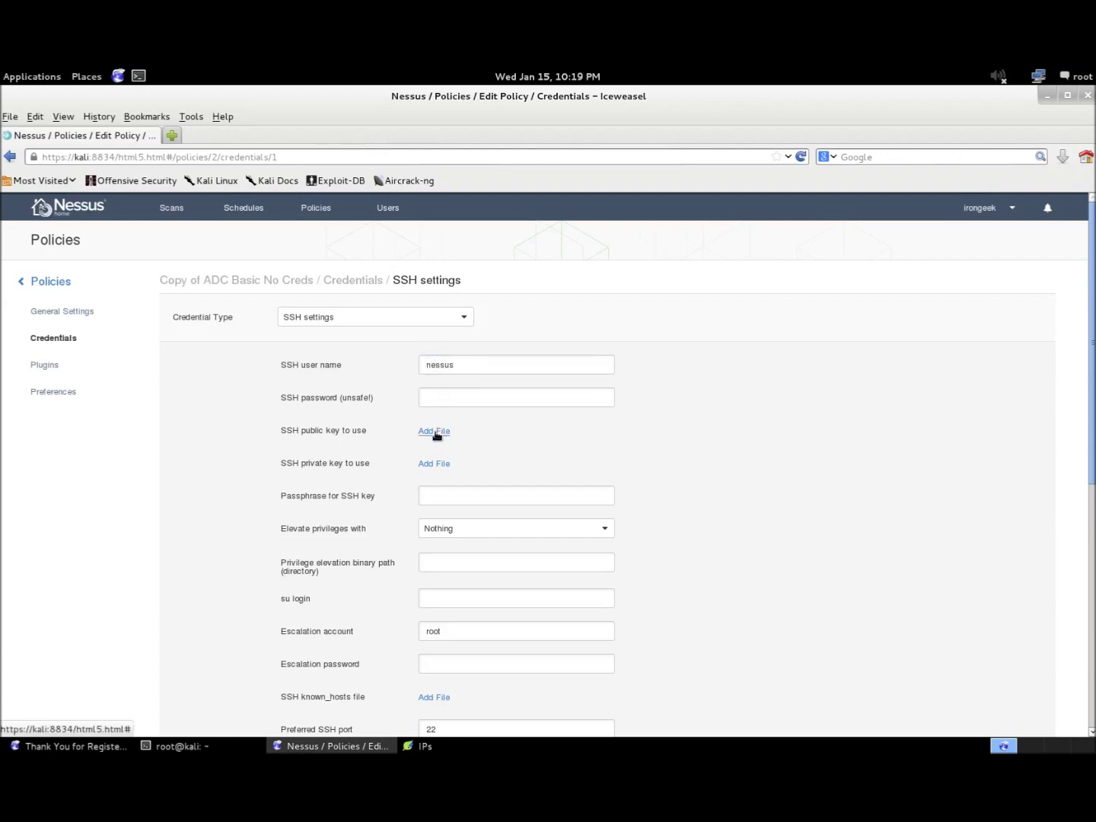
left_click(314, 341)
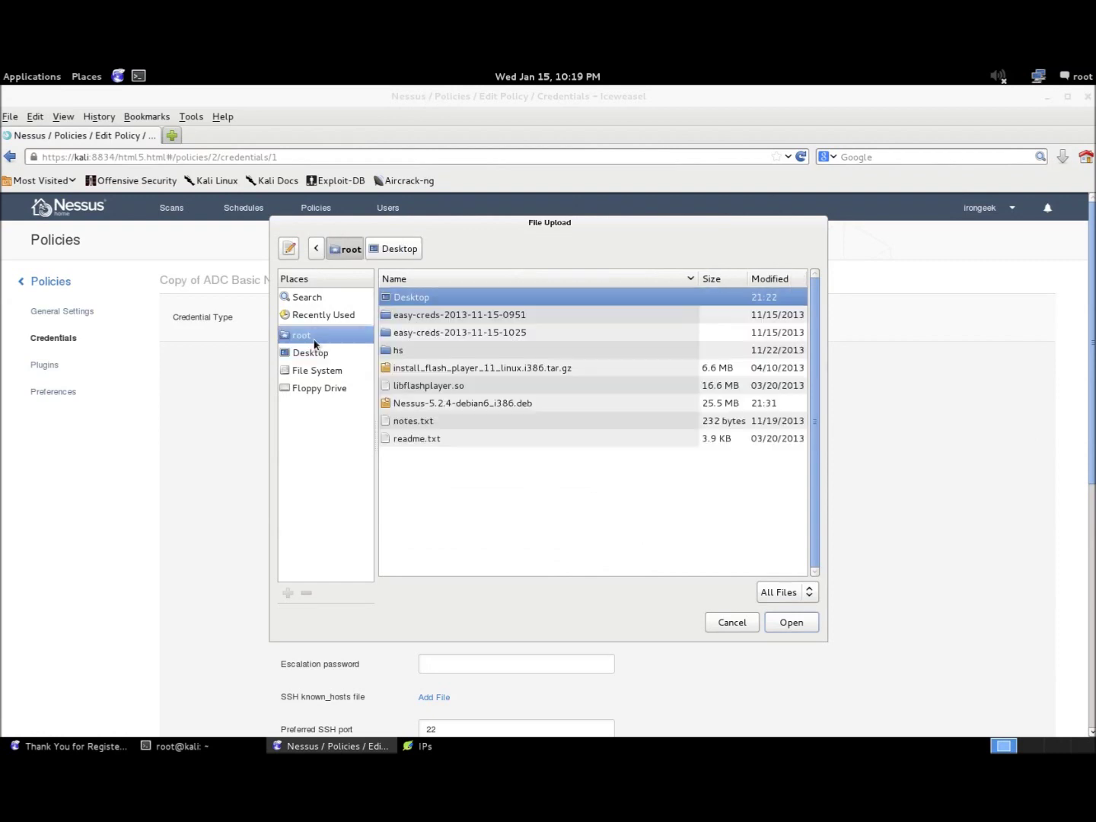
right_click(491, 519)
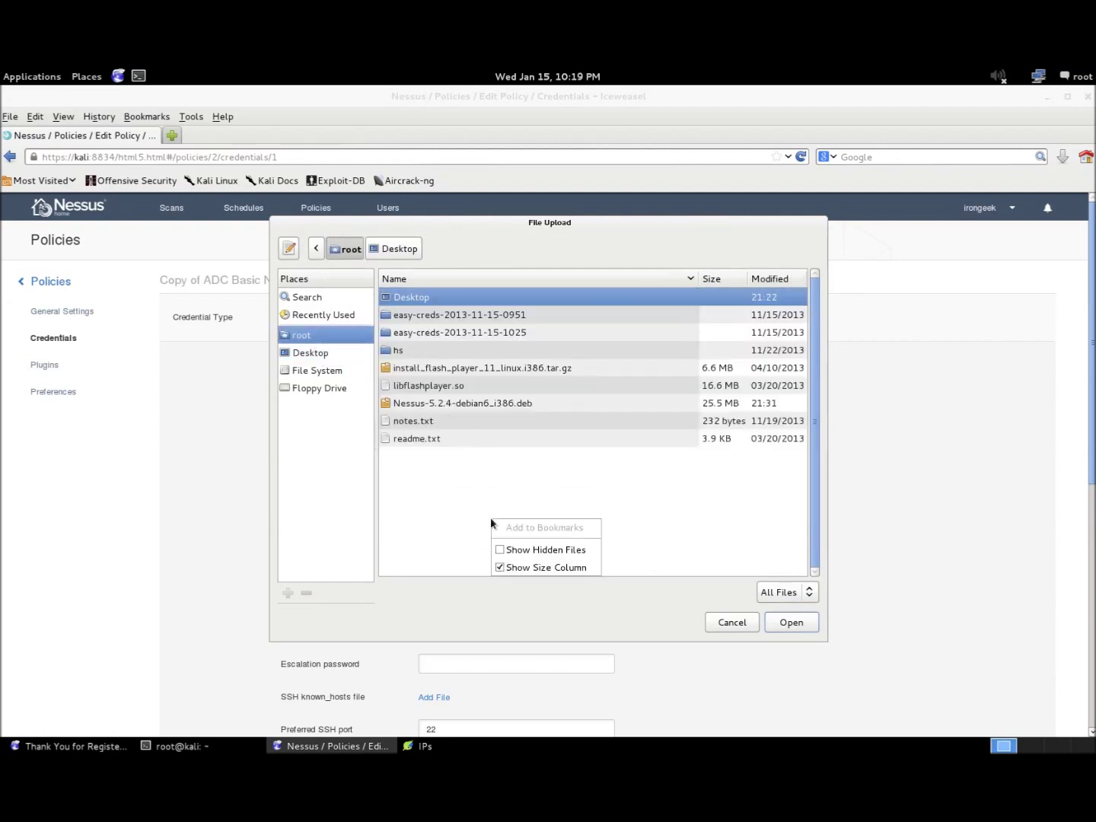
left_click(521, 550)
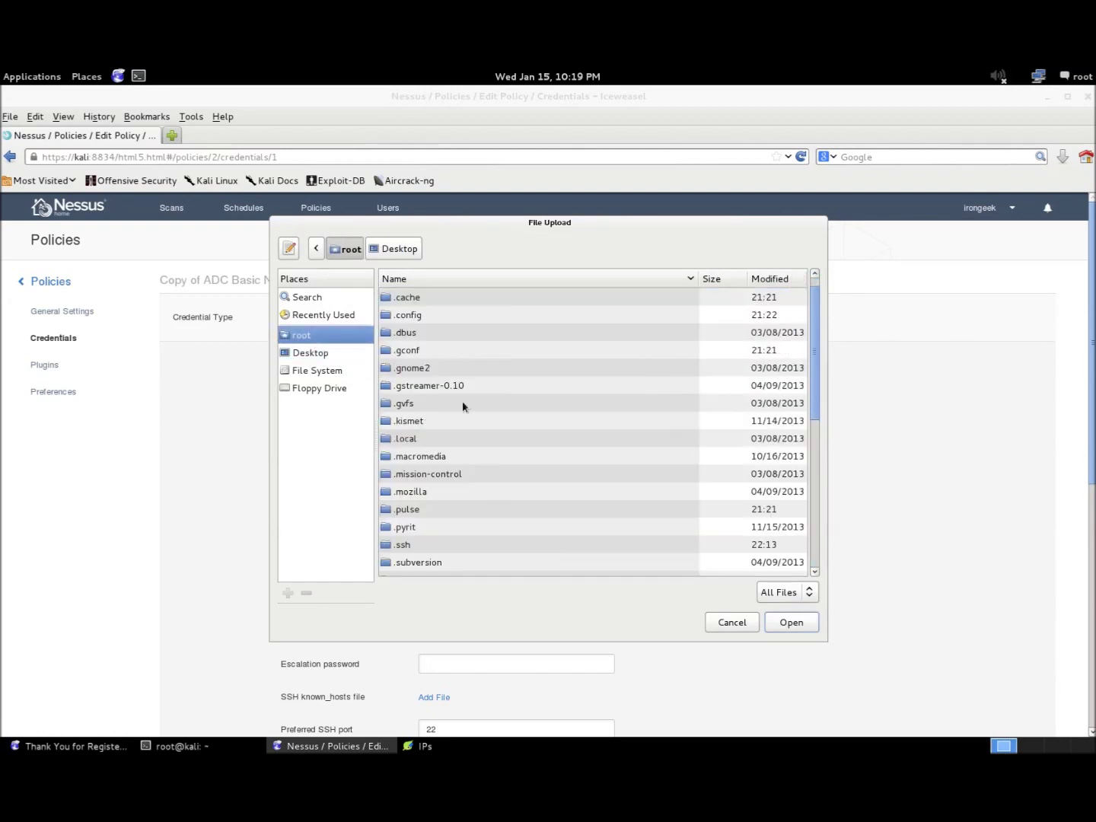
left_click(446, 418)
scroll(445, 421, "down", 3)
left_click(445, 428)
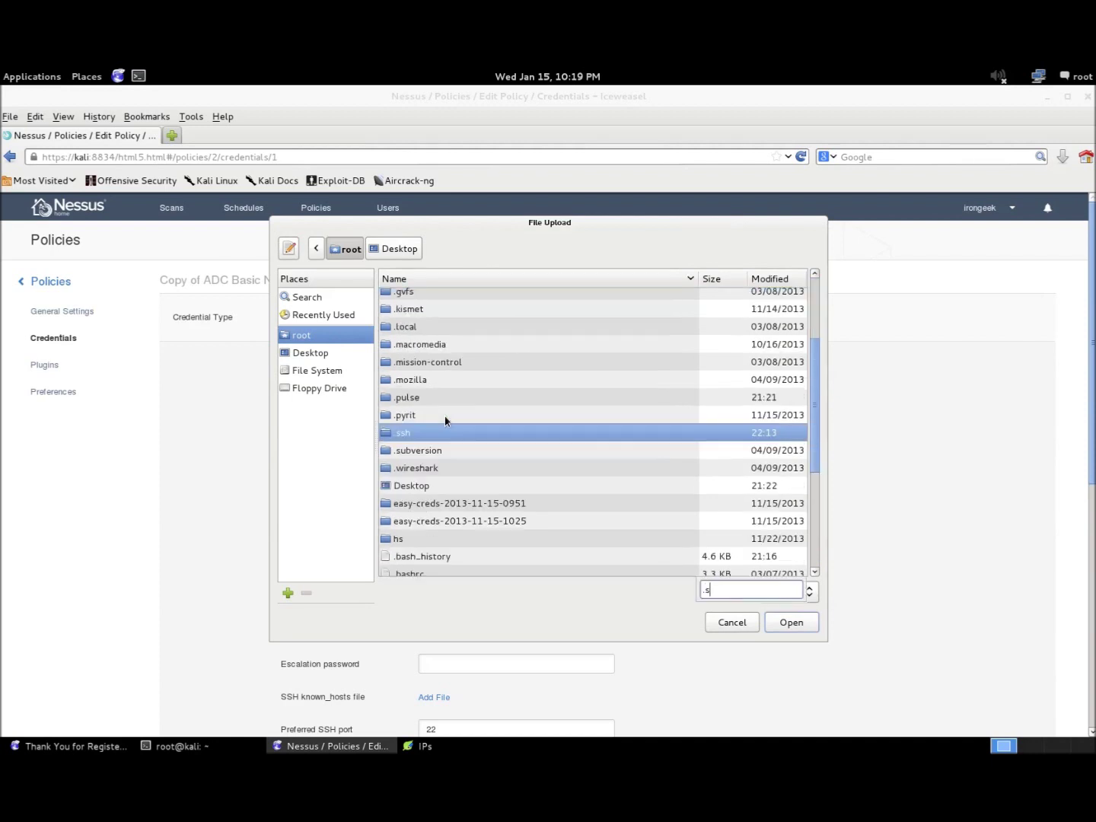
double_click(402, 434)
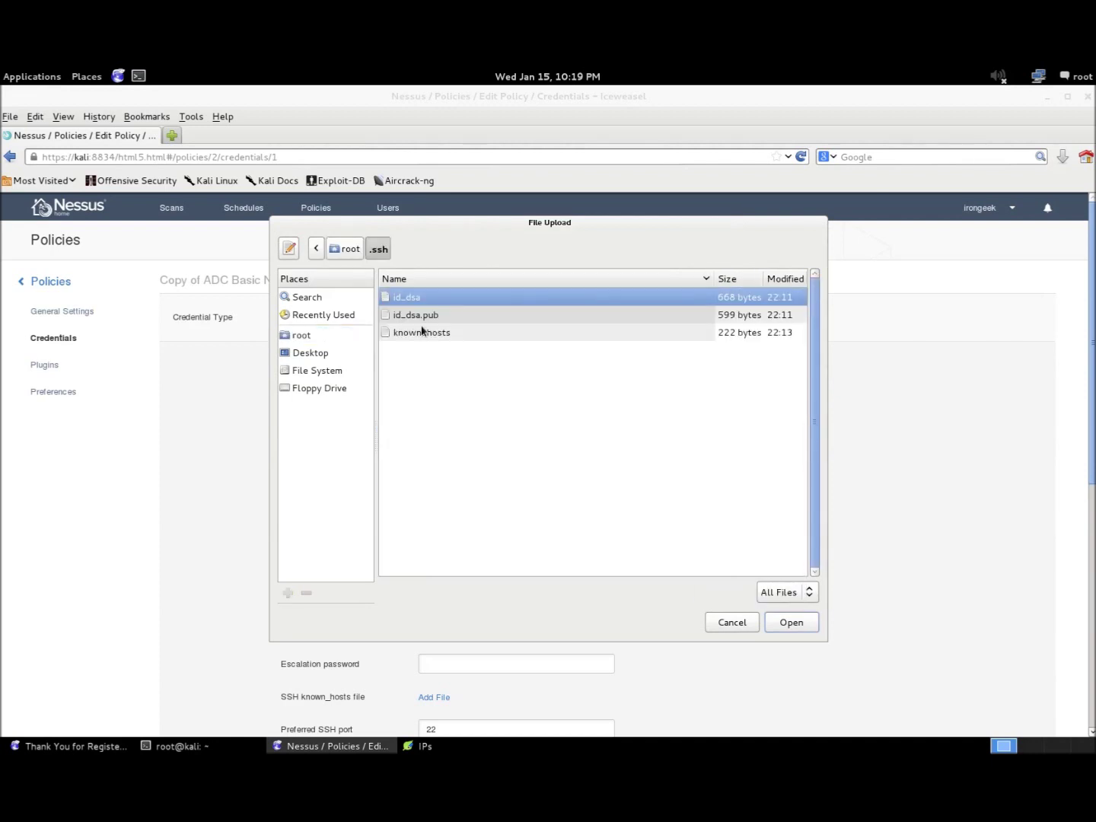
left_click(421, 312)
double_click(422, 313)
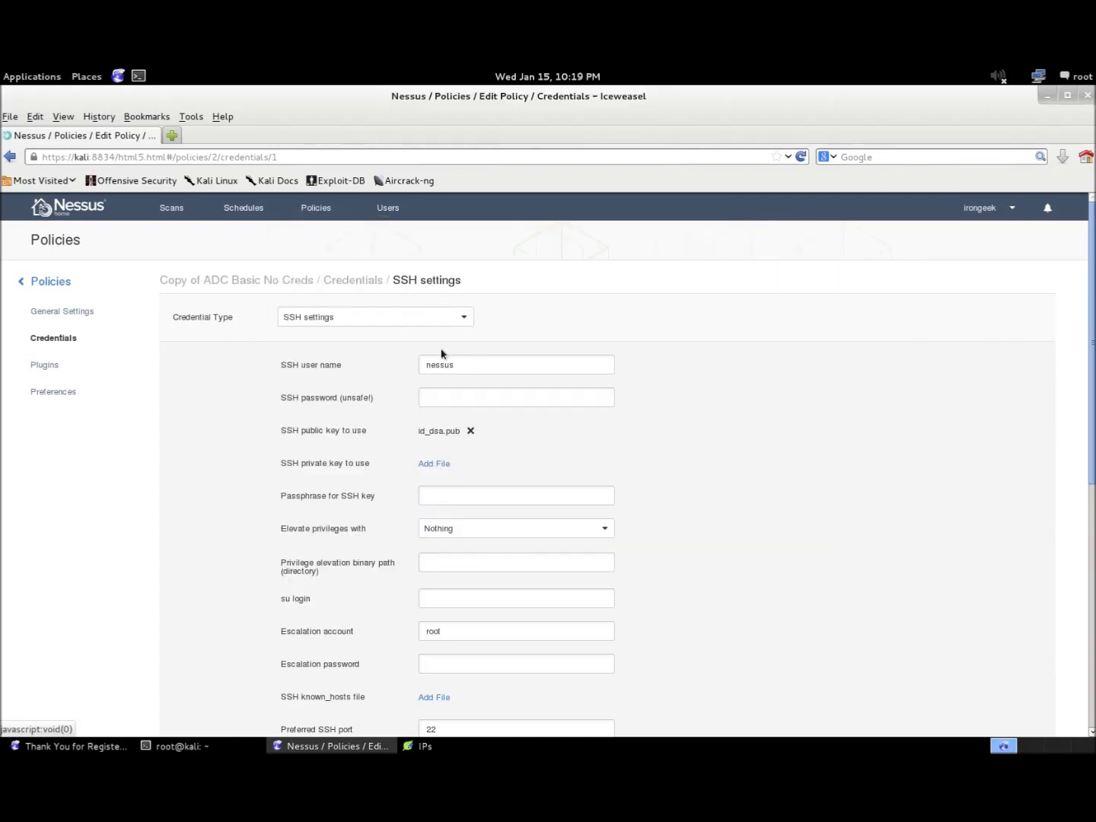
left_click(439, 466)
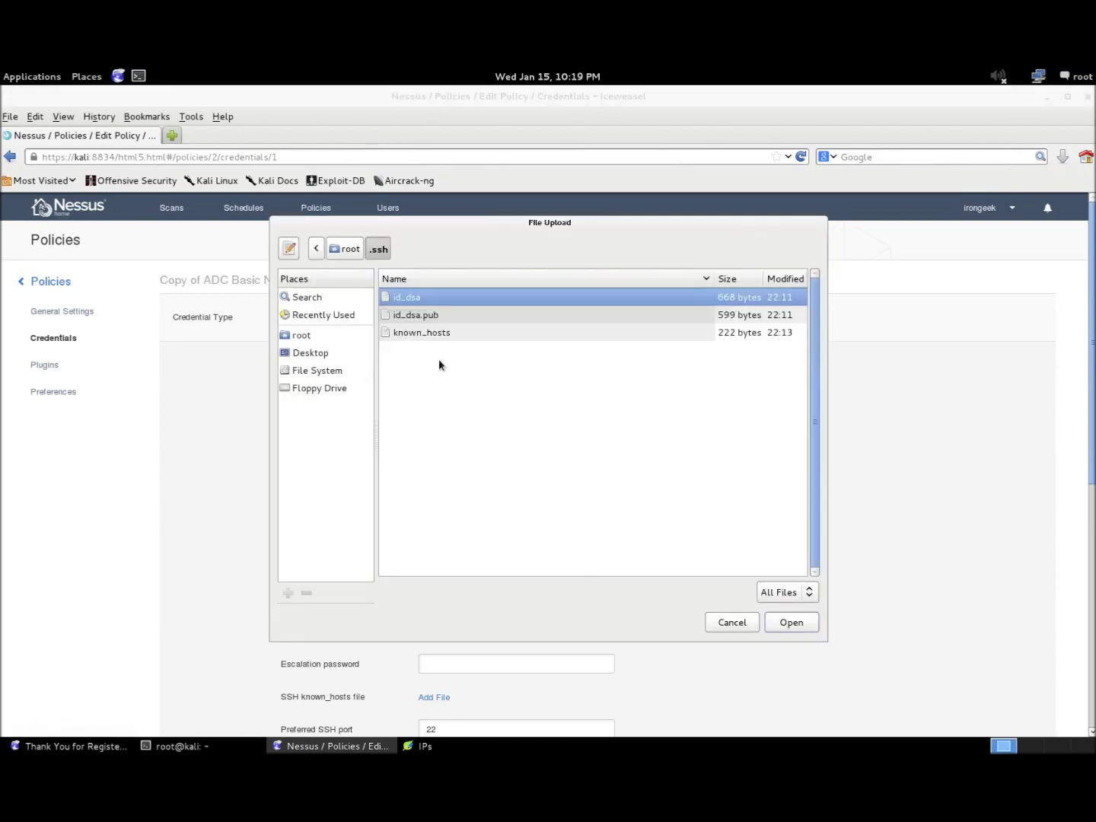
double_click(435, 304)
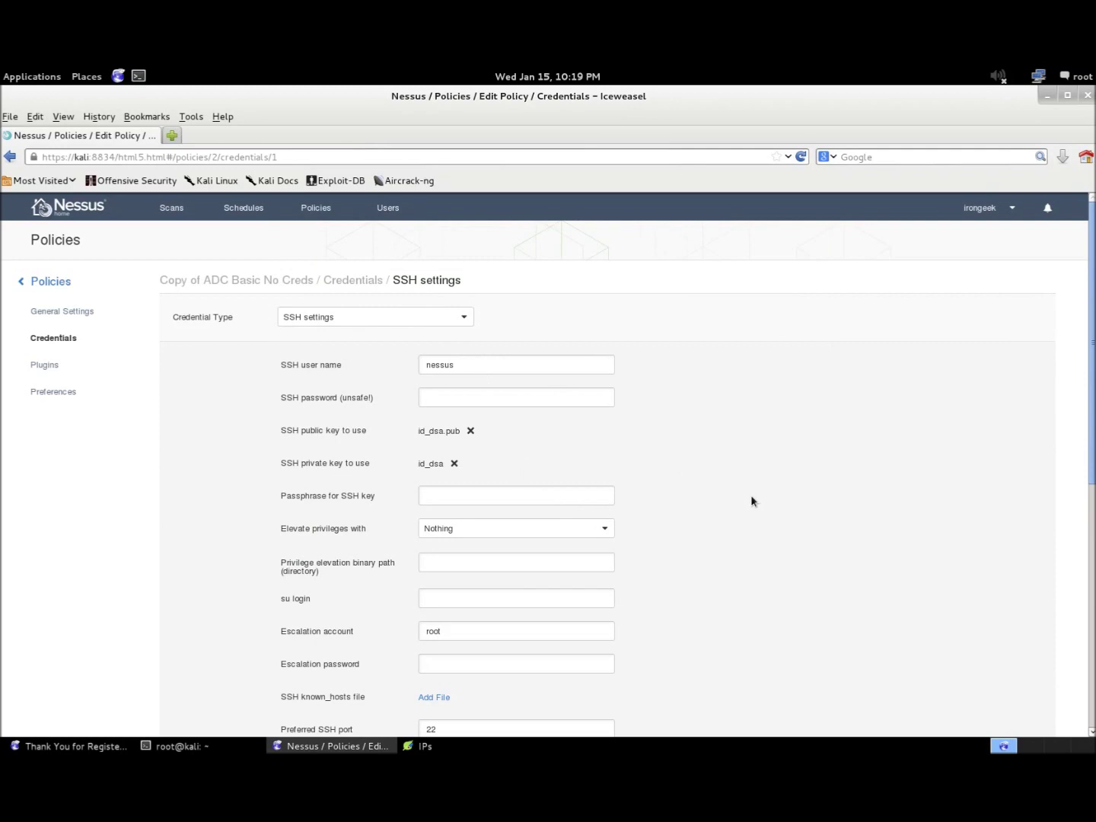
scroll(751, 496, "down", 5)
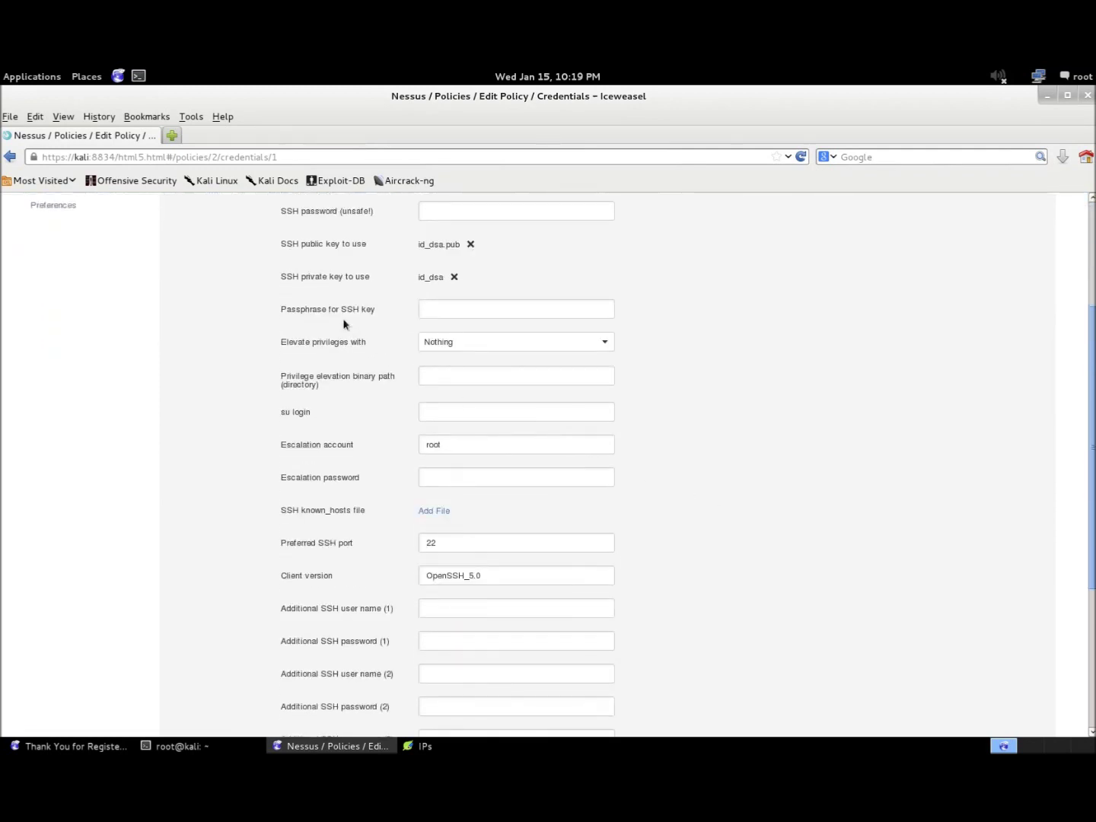
Set the SSH privilege elevation method to sudo
left_click_drag(283, 309, 384, 312)
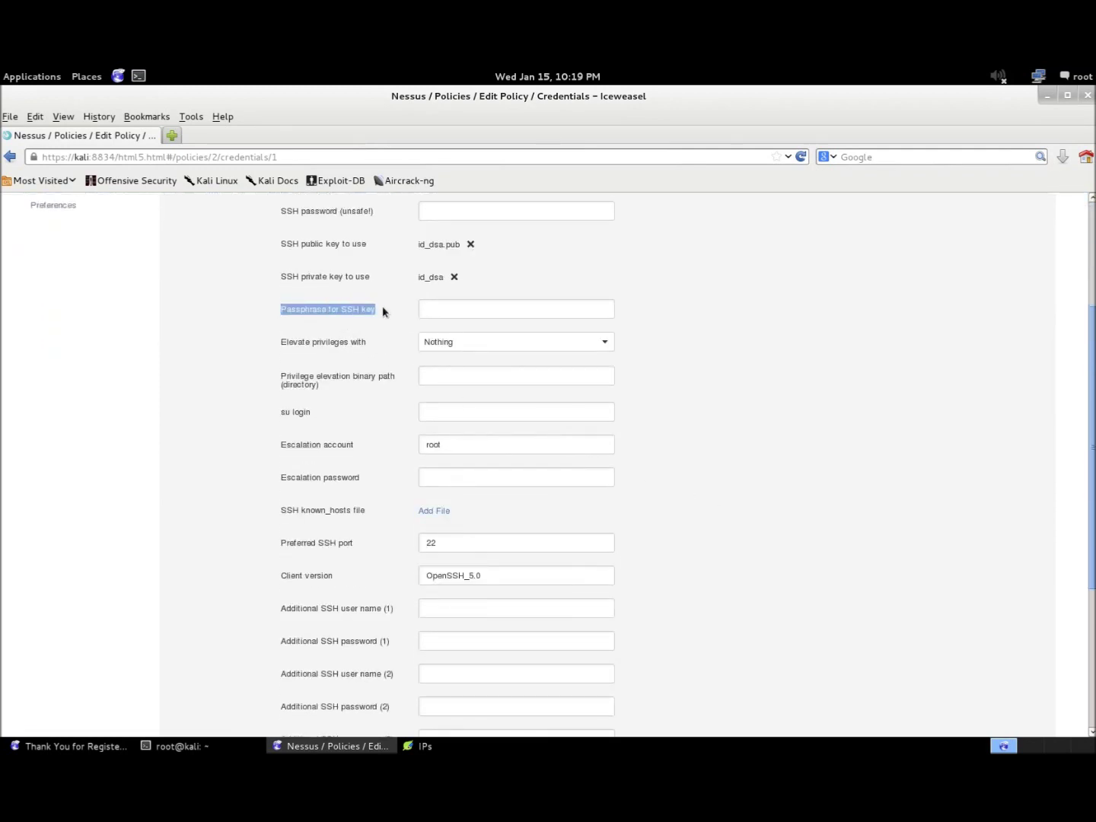
left_click(385, 312)
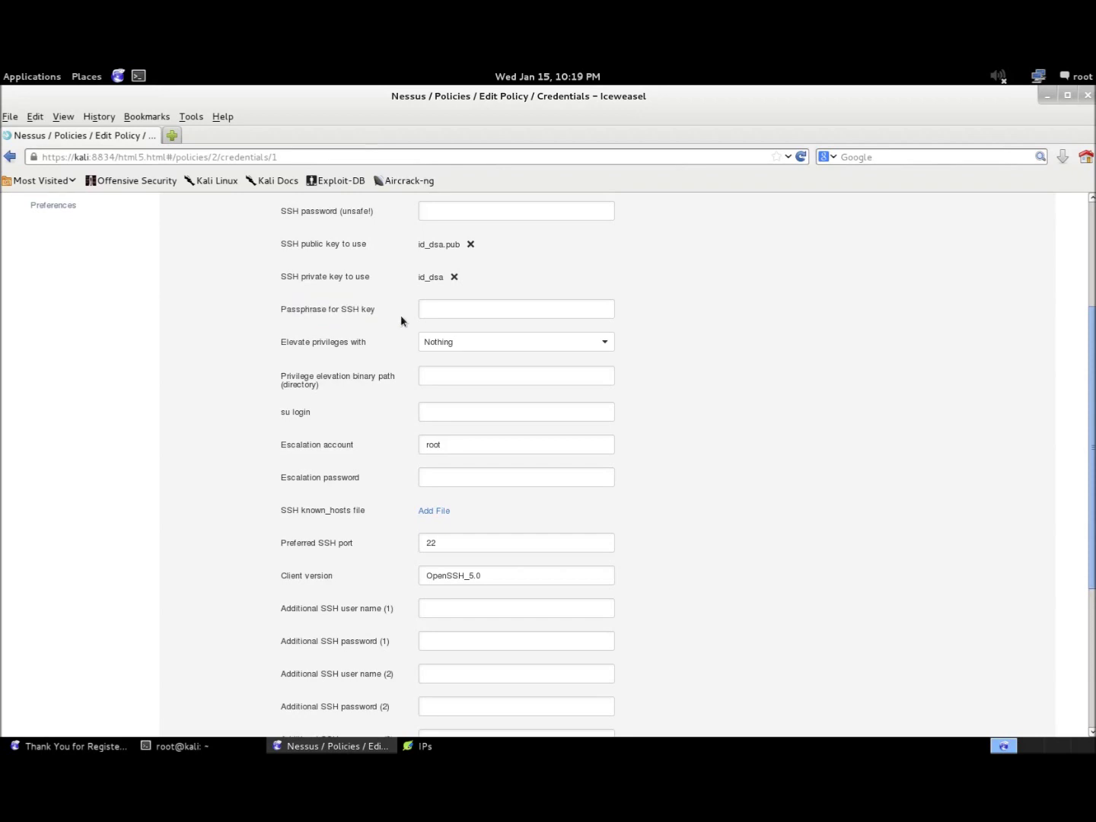
left_click(466, 341)
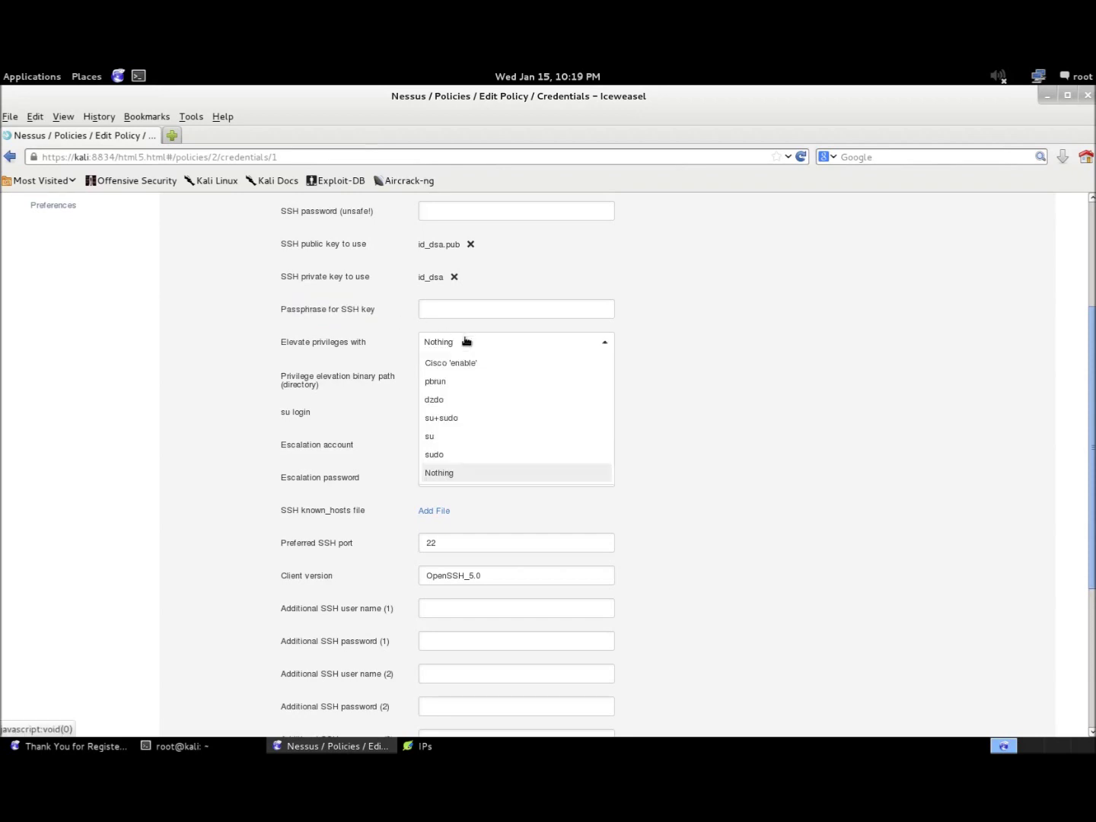
left_click(452, 455)
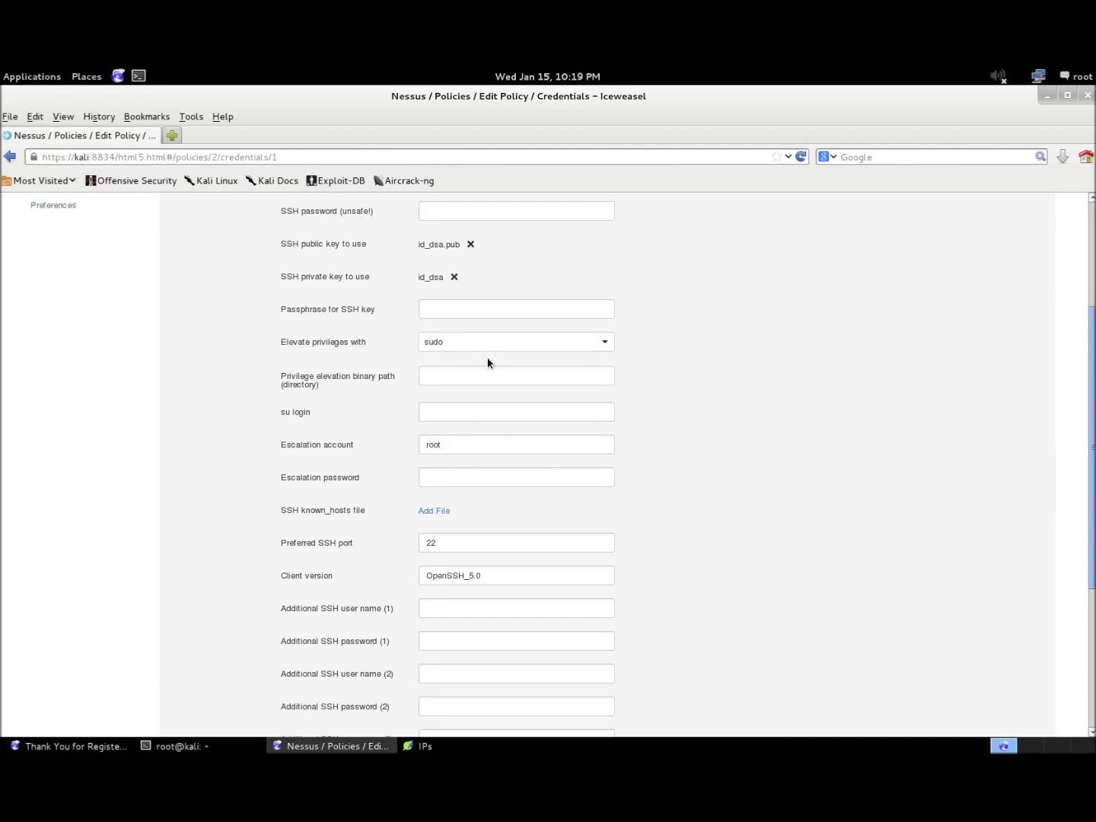
left_click(474, 376)
left_click(474, 414)
left_click(476, 471)
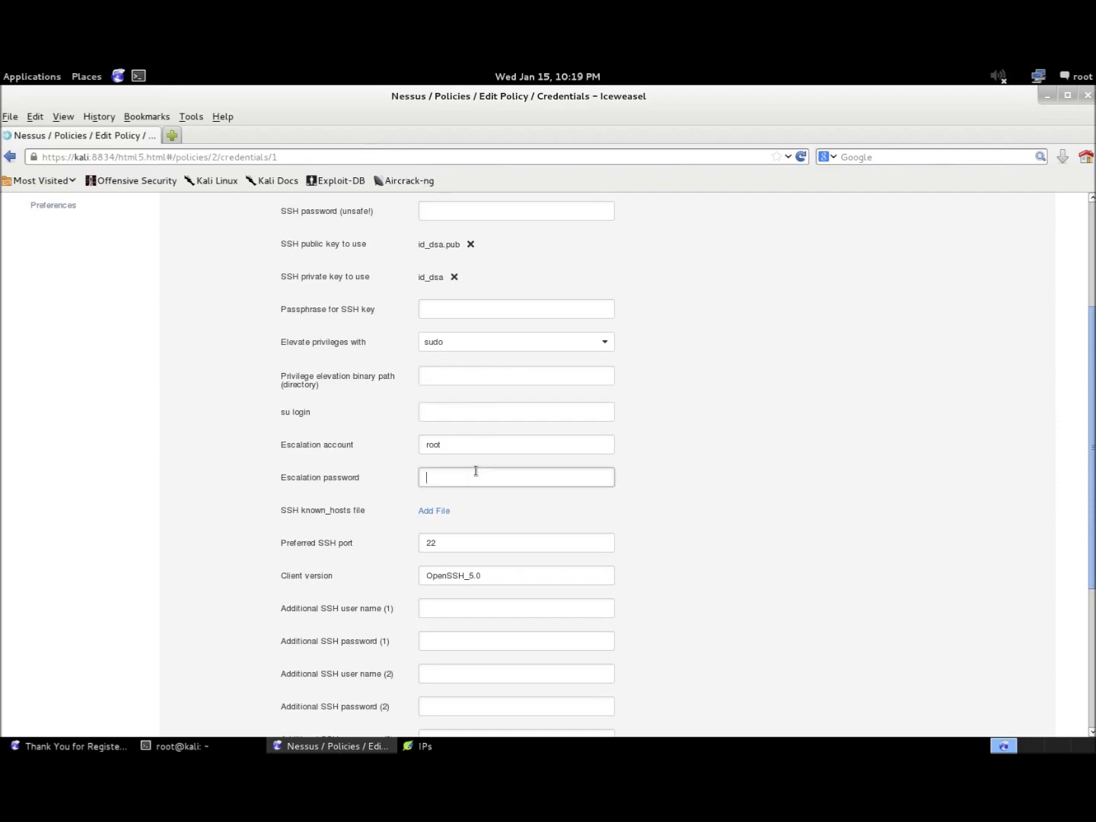
Clear 'root' from the escalation account and enter the escalation password
left_click_drag(480, 446, 369, 419)
key("BackSpace")
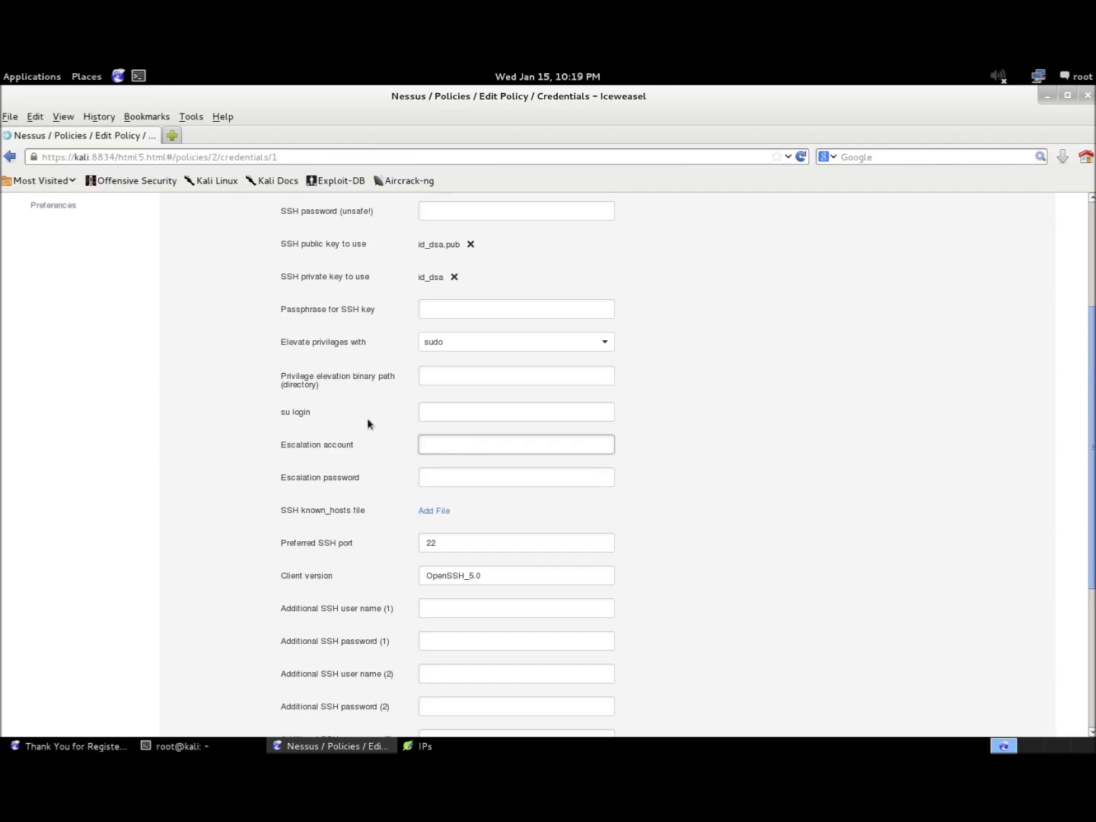
key("Tab")
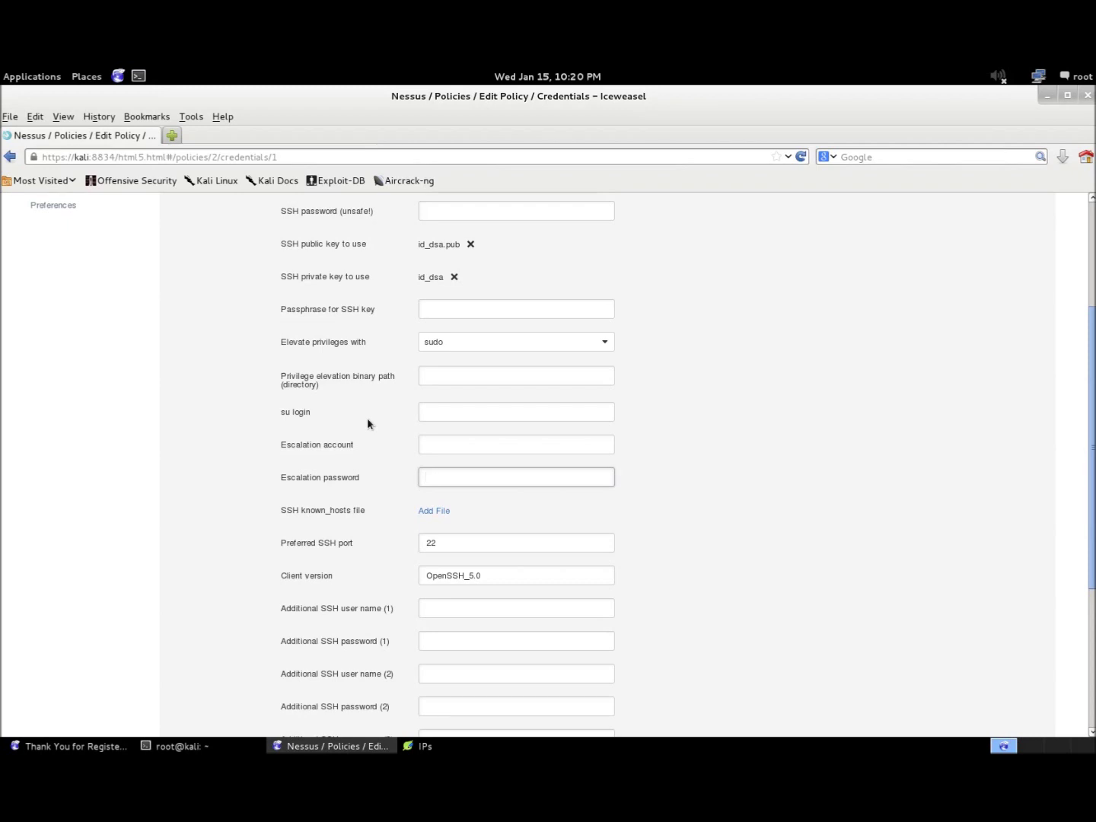
type("••••••••••")
Scroll through the SSH settings to check the attached id_dsa.pub key
scroll(675, 421, "up", 5)
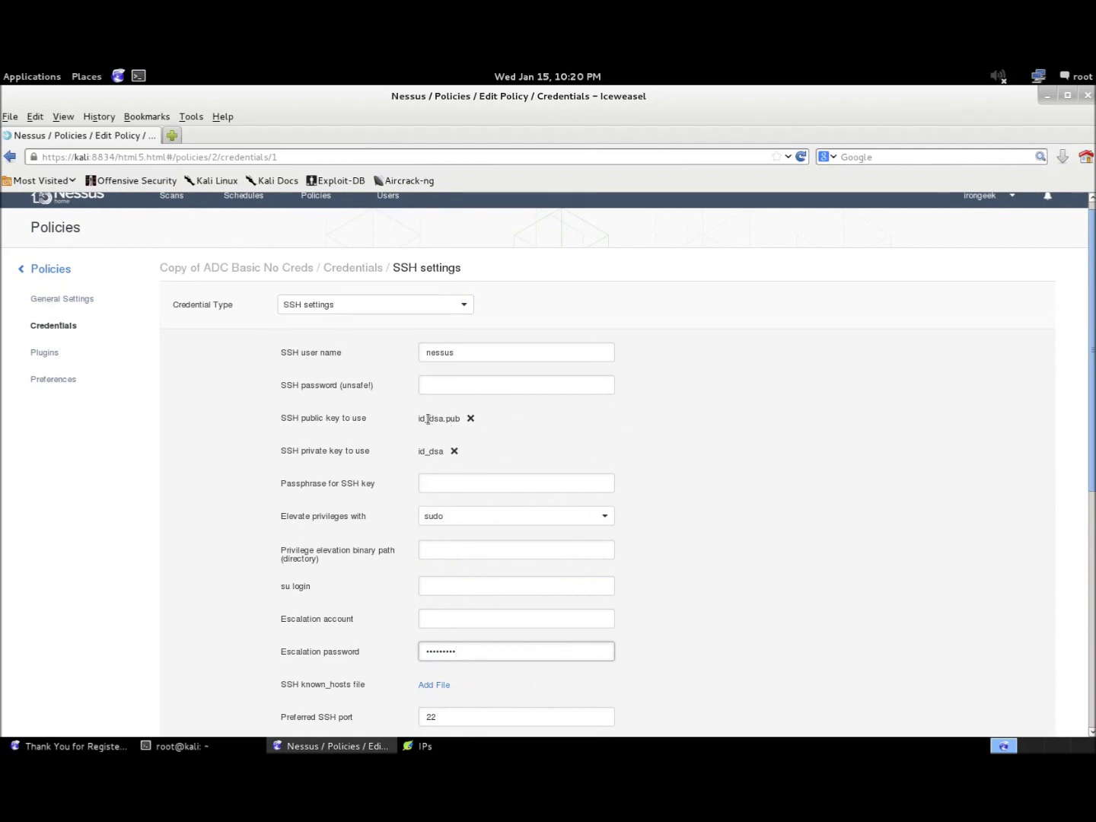
left_click_drag(461, 420, 383, 418)
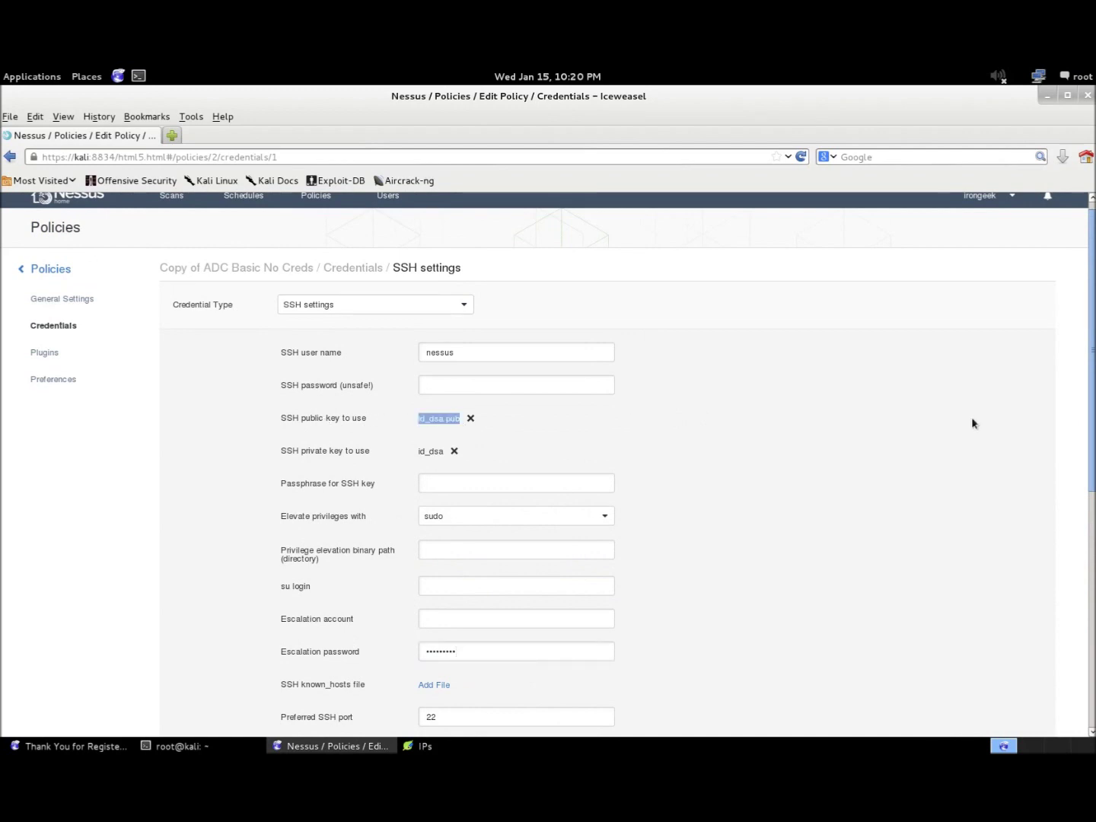
scroll(978, 421, "down", 3)
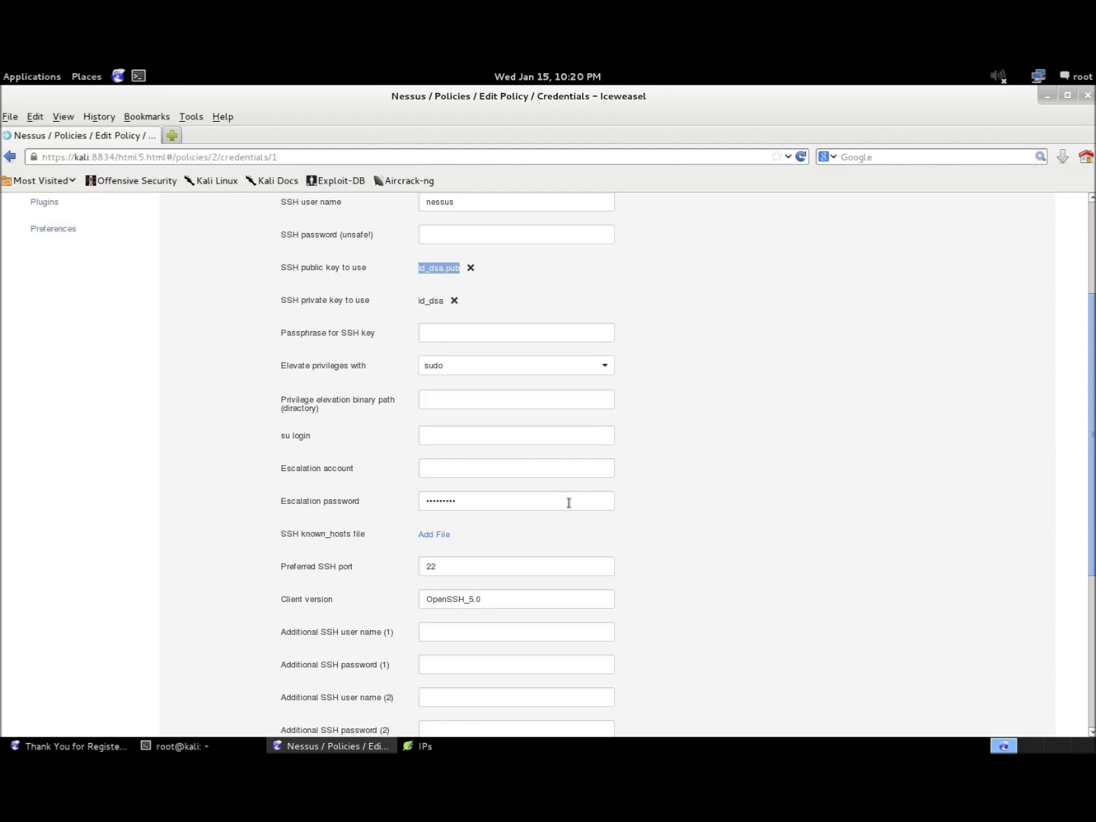
scroll(569, 503, "down", 5)
scroll(1074, 486, "up", 5)
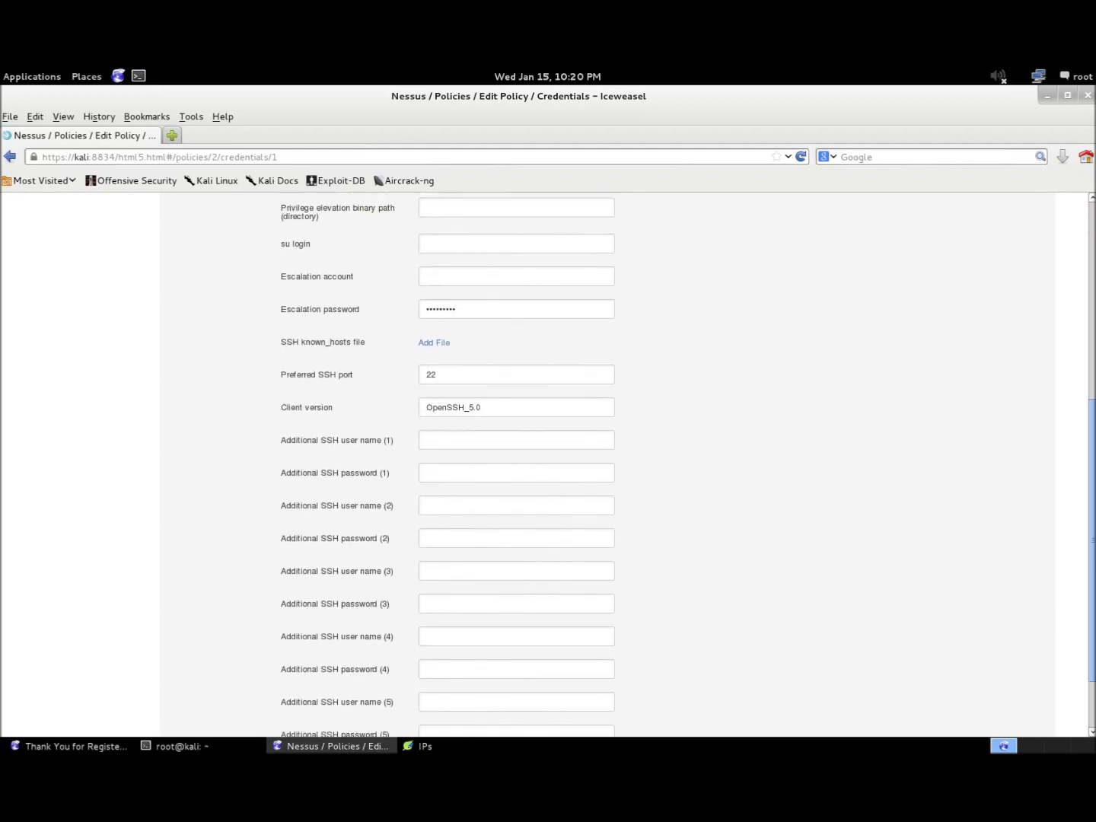
scroll(1073, 486, "down", 3)
scroll(1060, 563, "down", 3)
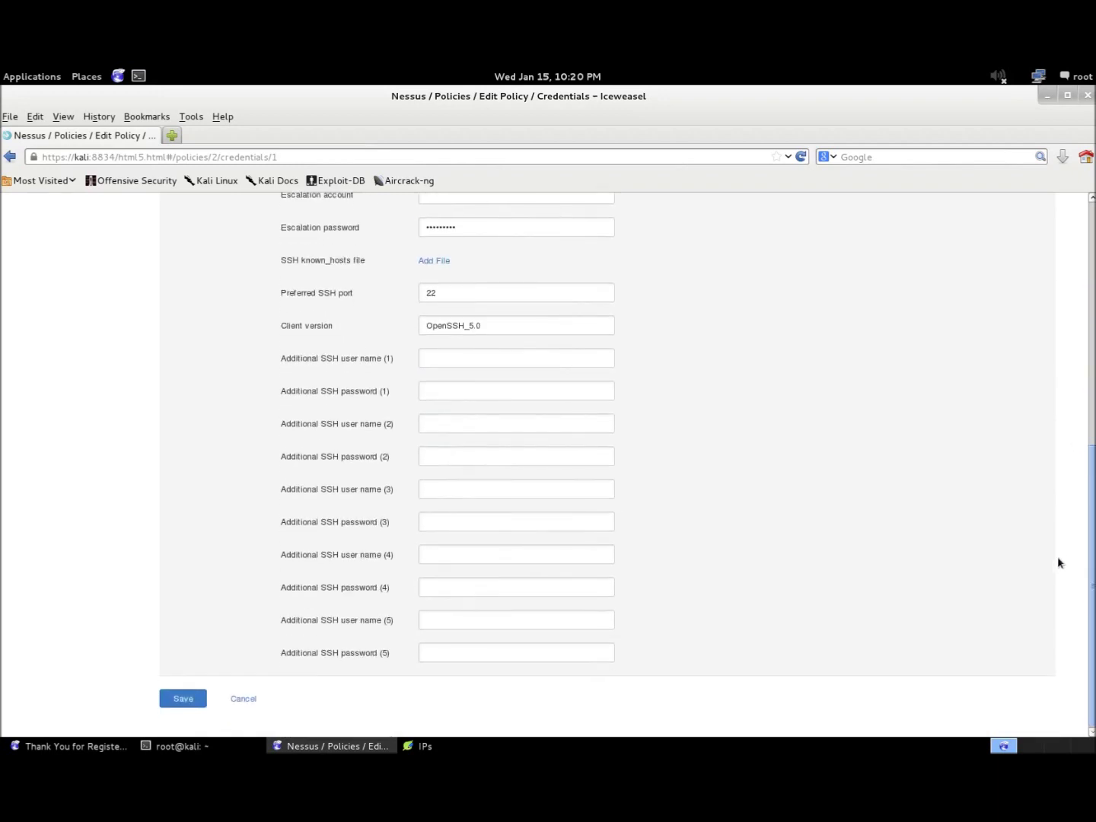
scroll(1058, 574, "up", 6)
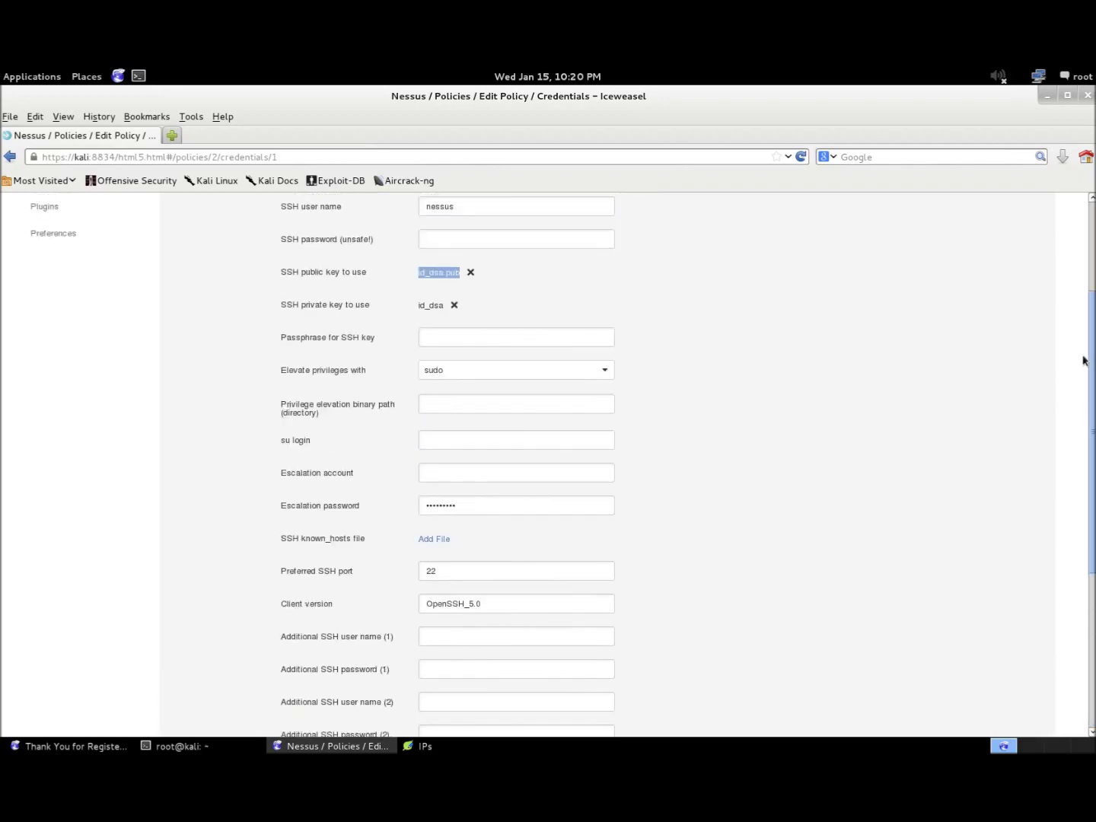
scroll(1085, 360, "up", 3)
scroll(1052, 431, "down", 9)
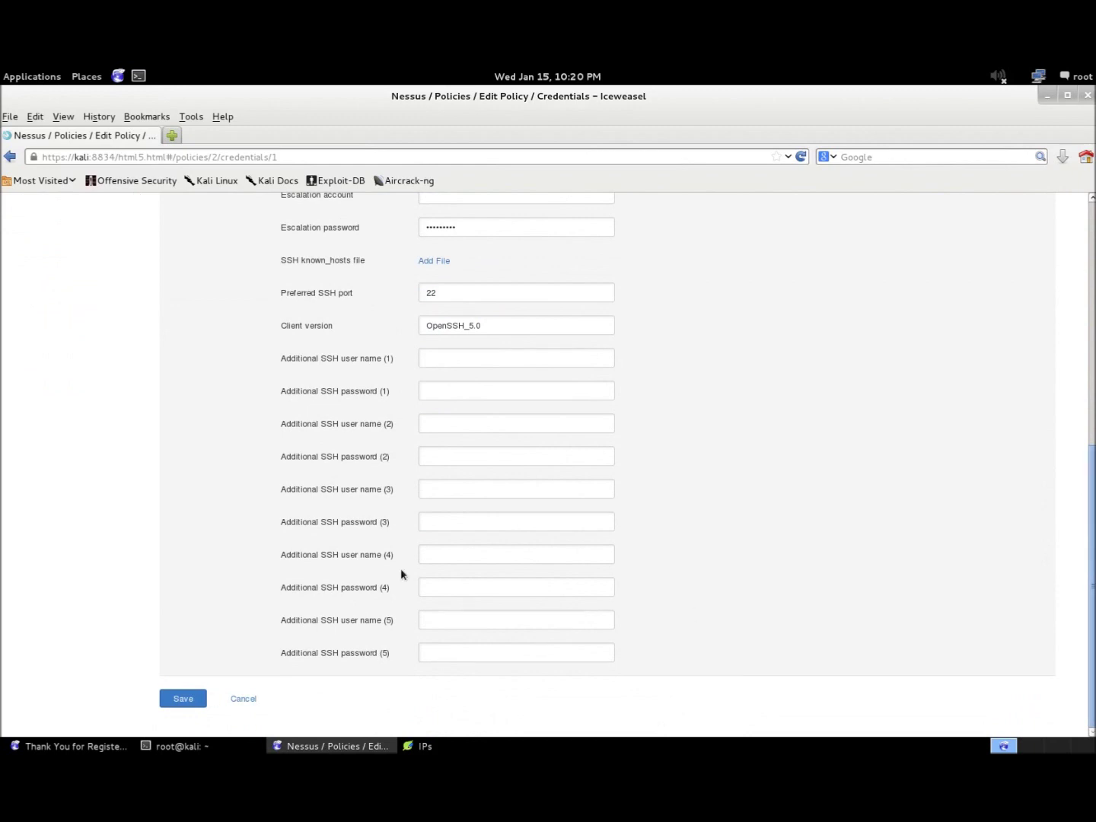
scroll(1090, 457, "up", 3)
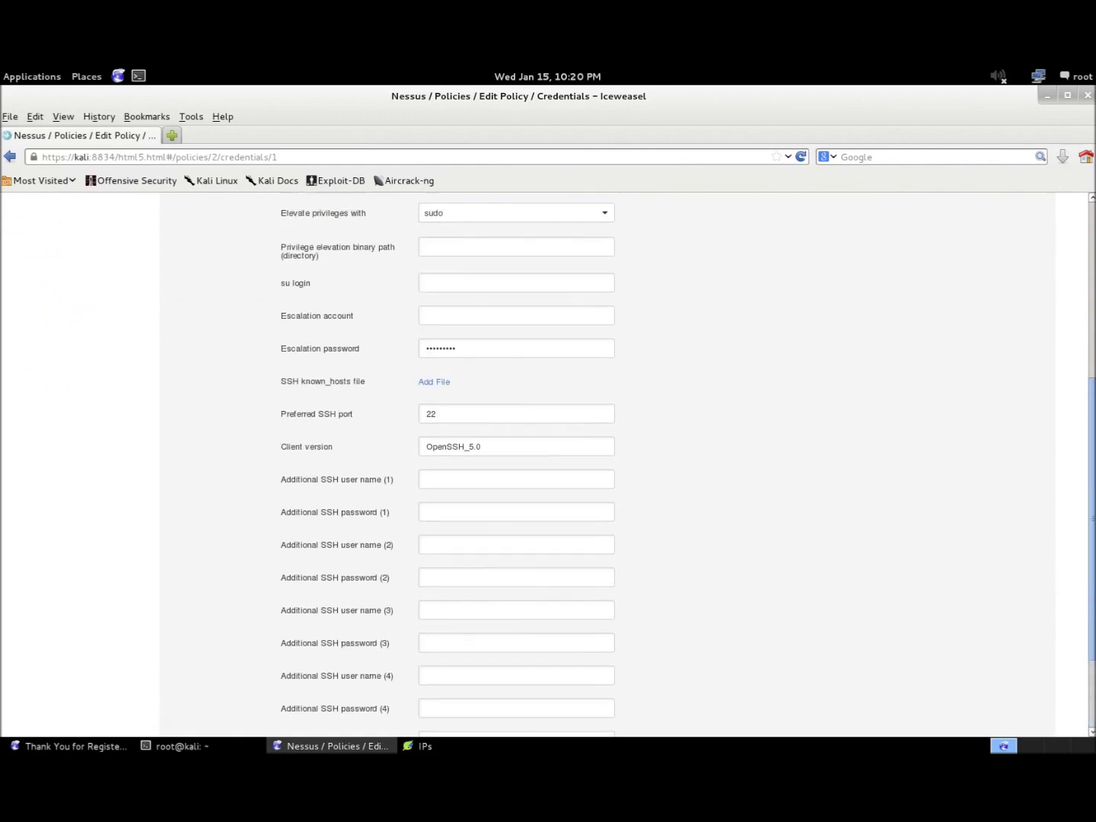
scroll(548, 464, "up", 3)
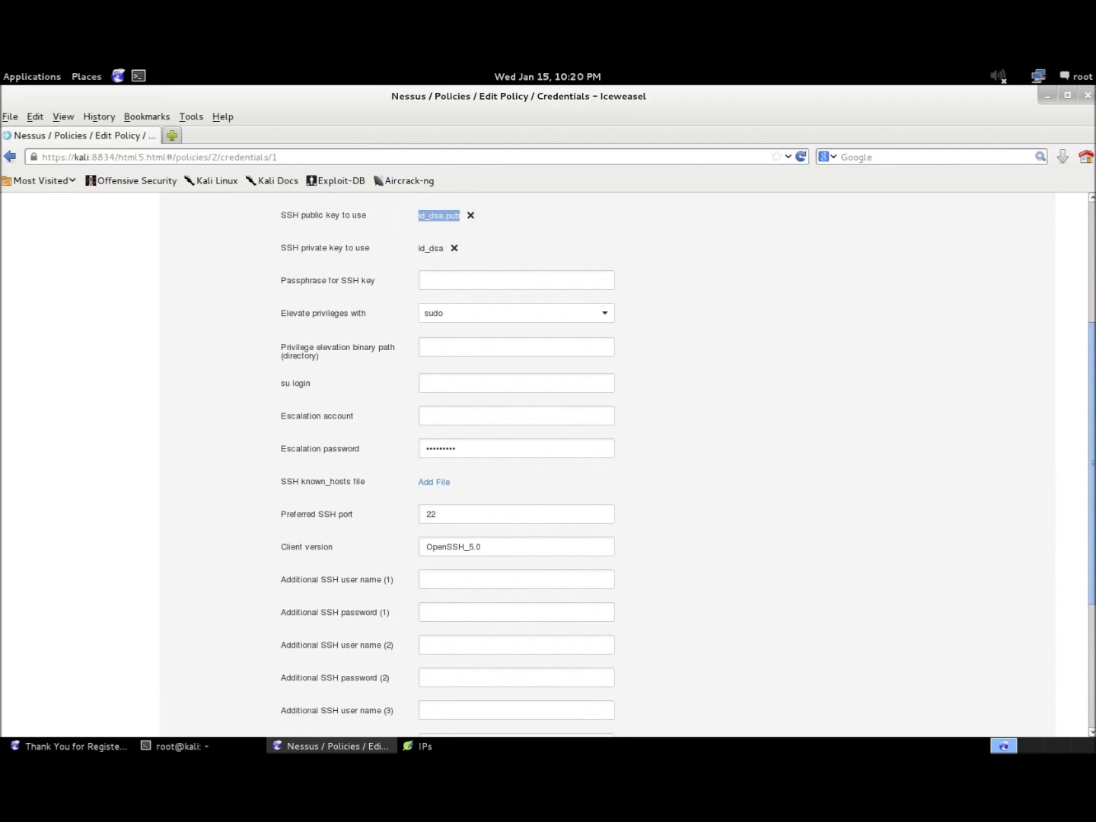
scroll(659, 495, "down", 3)
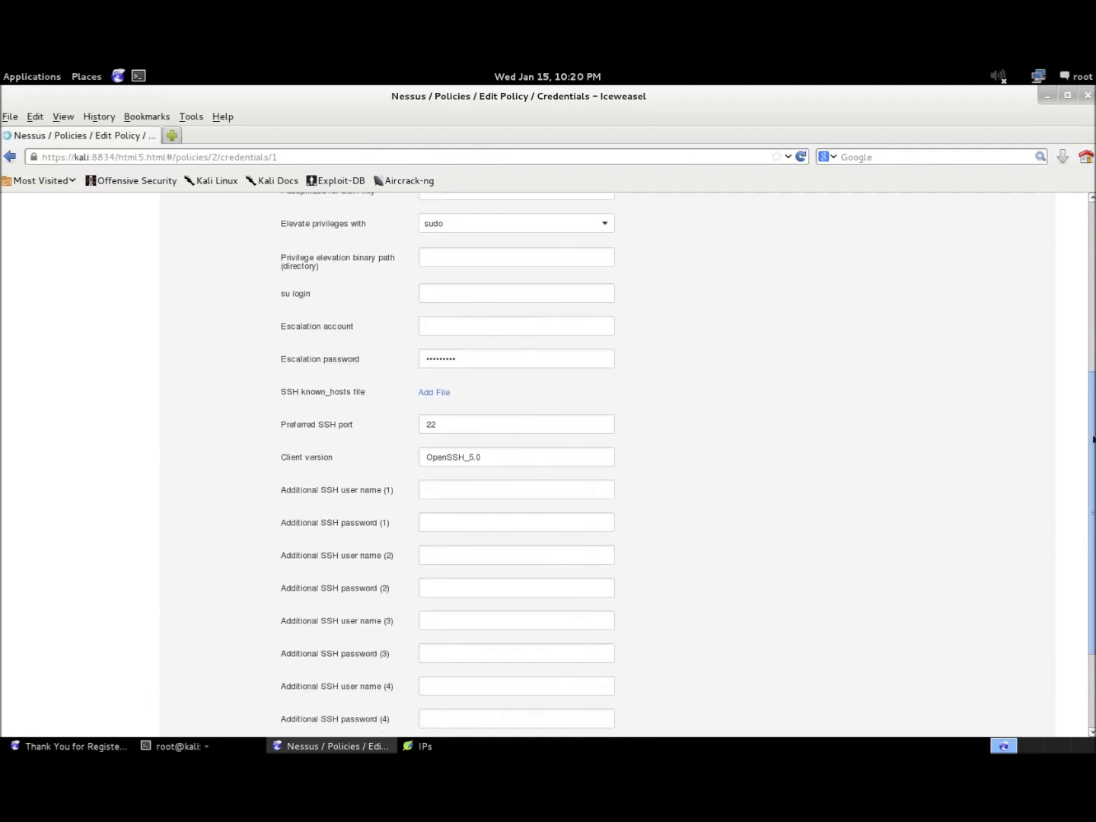
Add an additional SSH login 'msfadmin' with its password
left_click(580, 483)
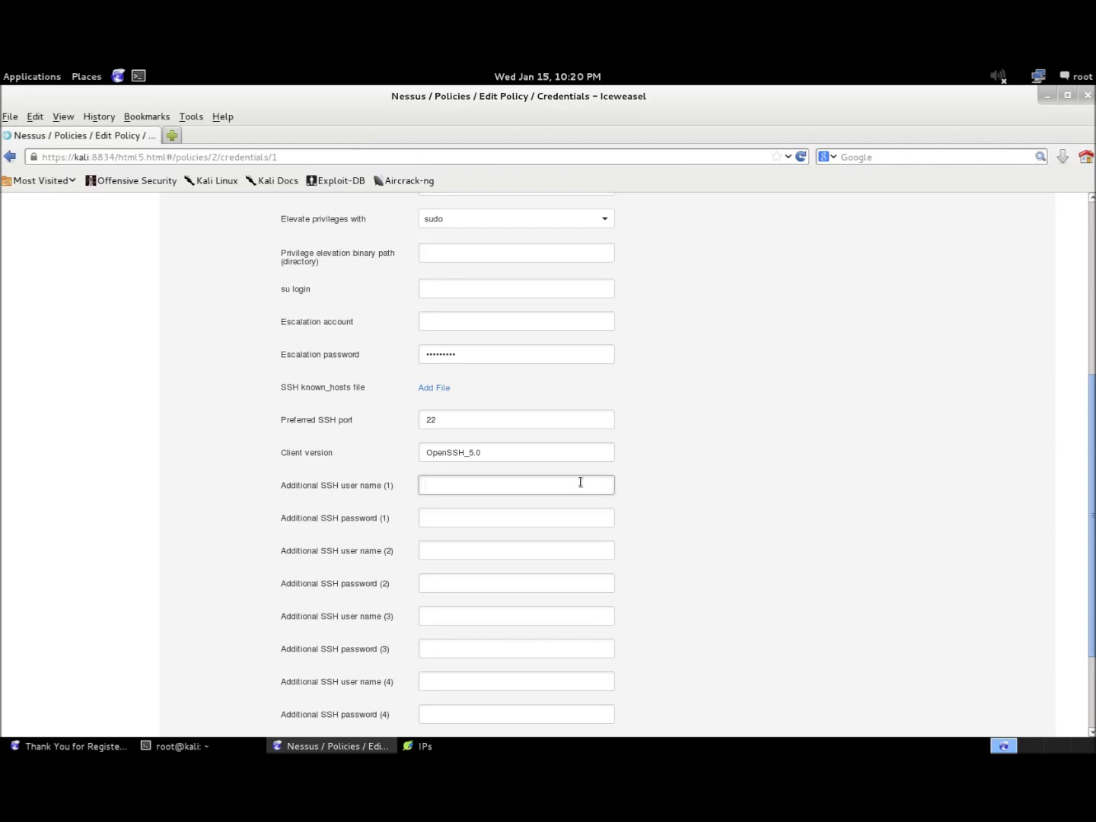
type("msfadmin")
key("Tab")
type("msfadmin")
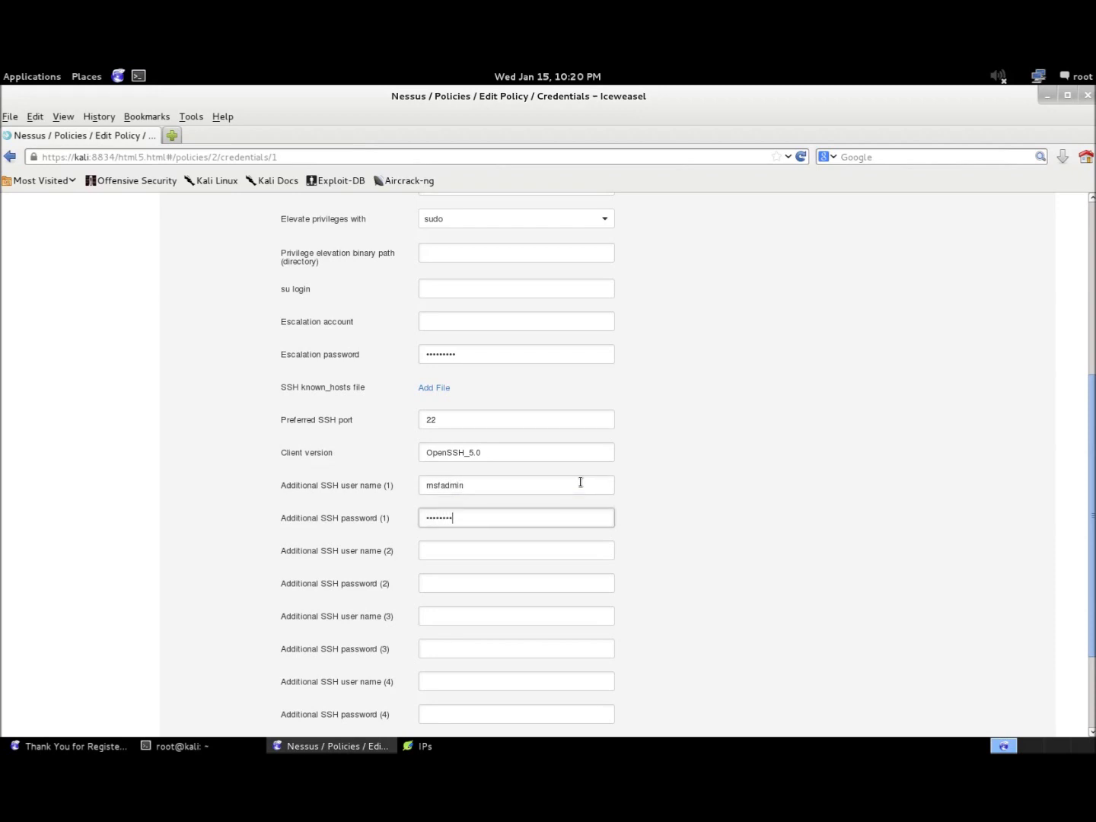
left_click(705, 492)
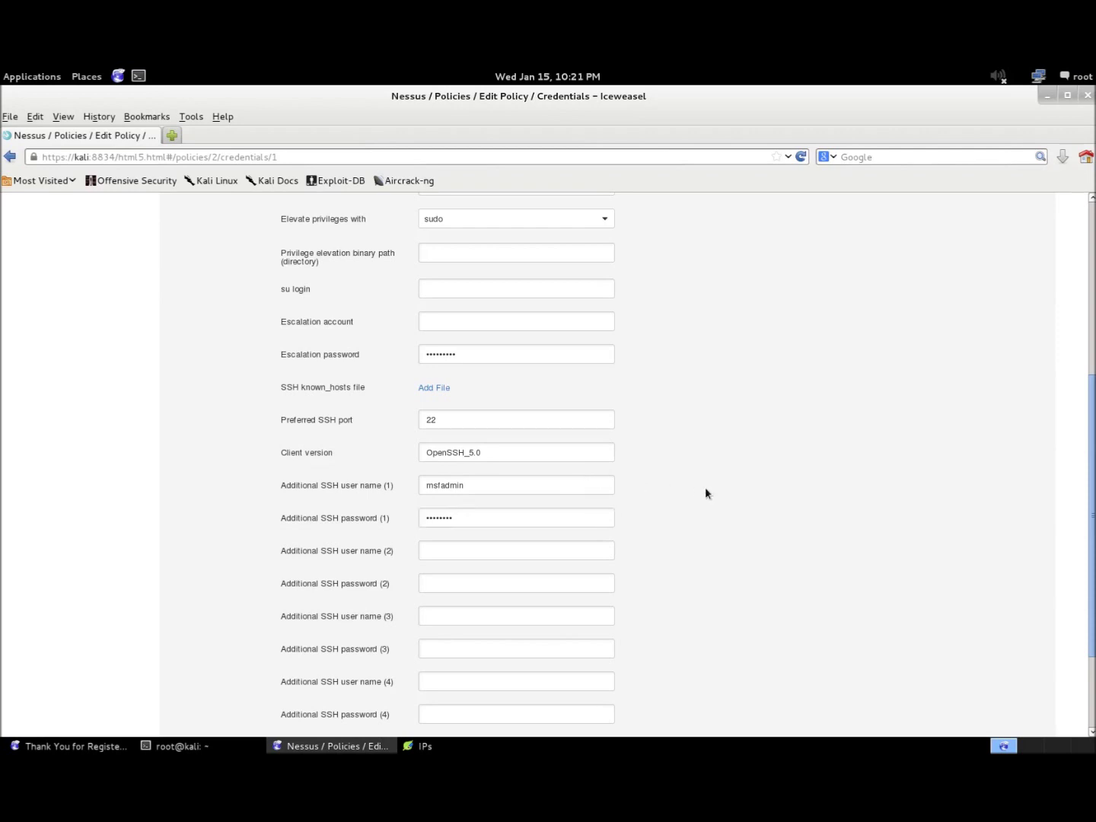
Save the policy and dismiss the browser's remember-password prompt
scroll(705, 492, "down", 3)
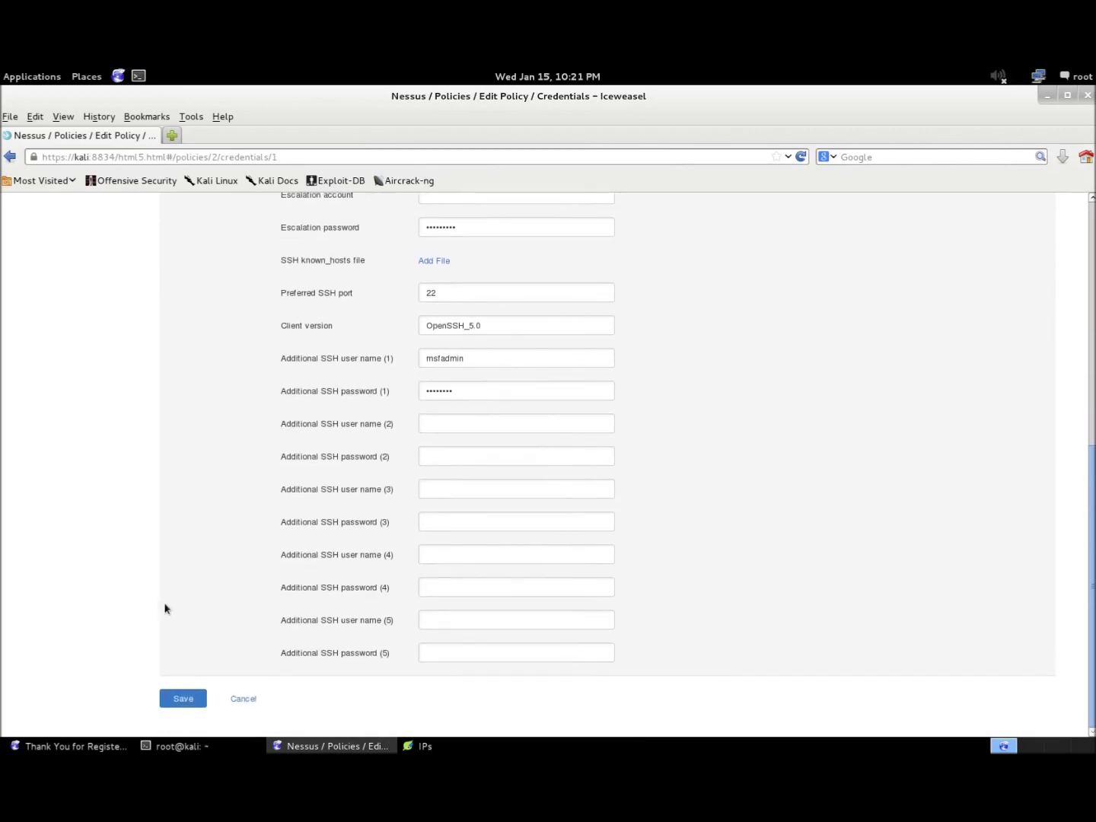
left_click(184, 701)
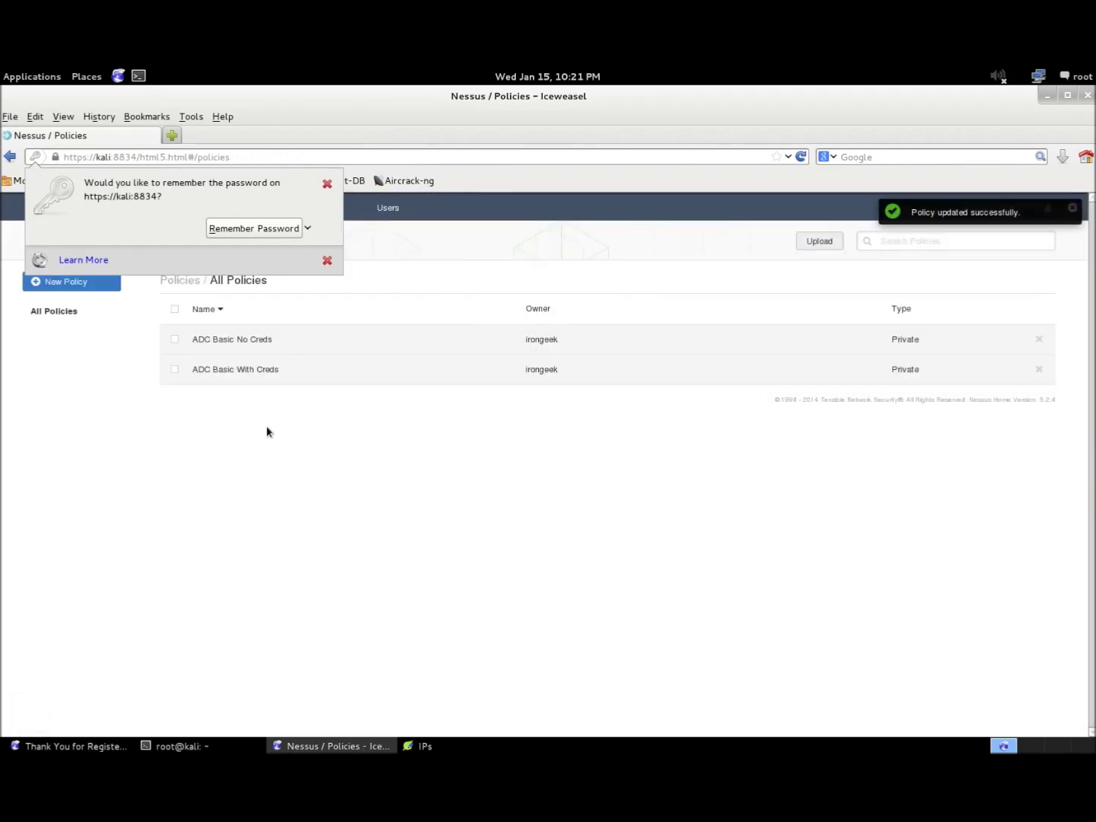
left_click(263, 449)
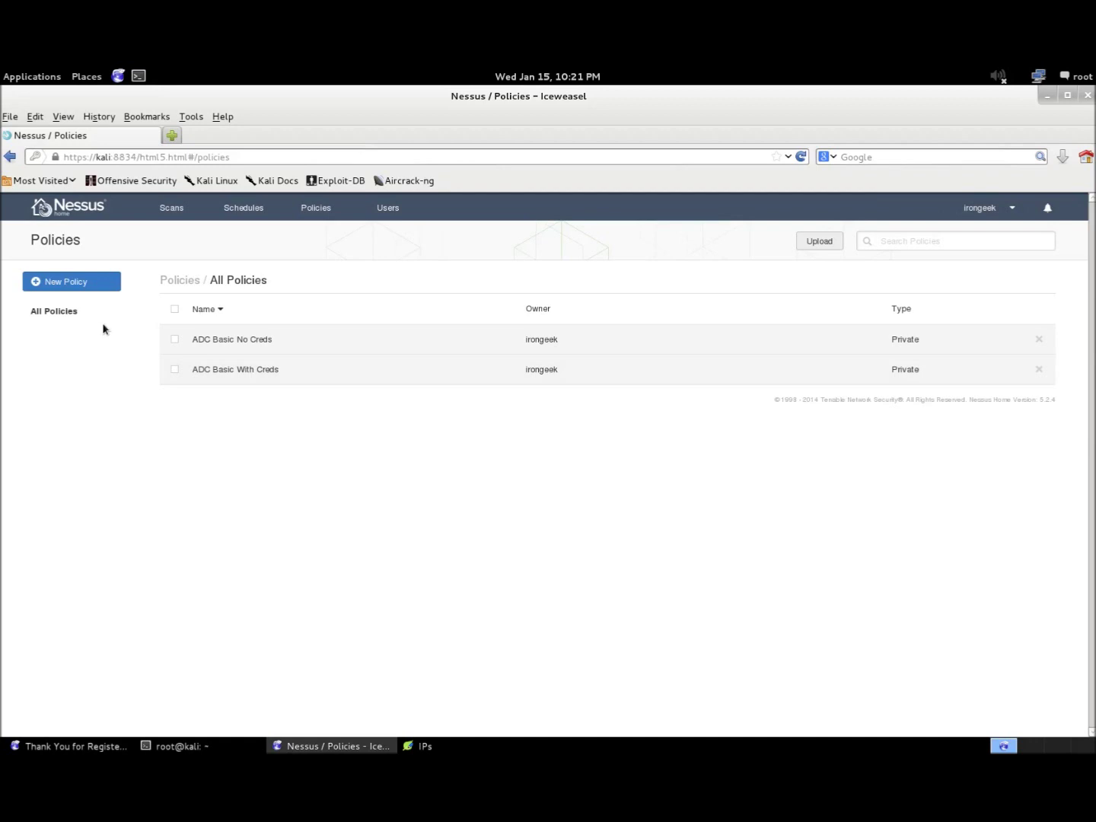
left_click(199, 371)
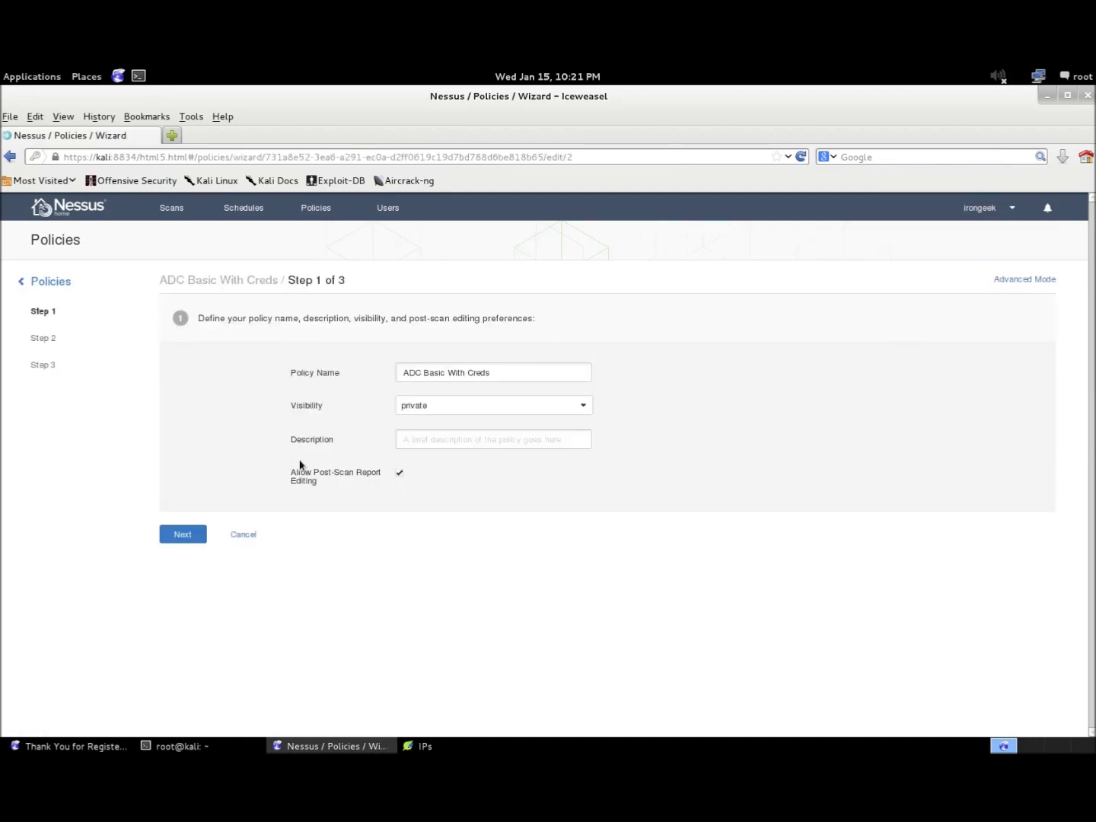
Jump to the wizard's credentials step and switch the policy to Advanced Mode
left_click(50, 364)
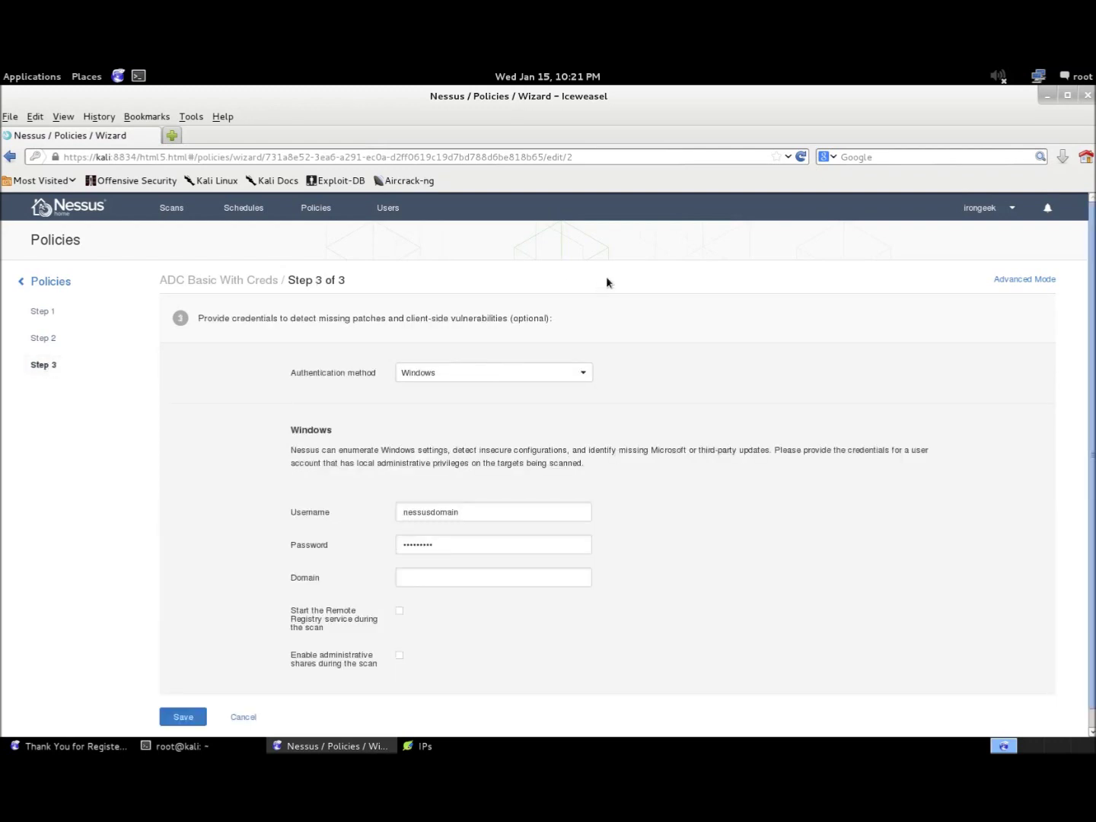
left_click(1019, 282)
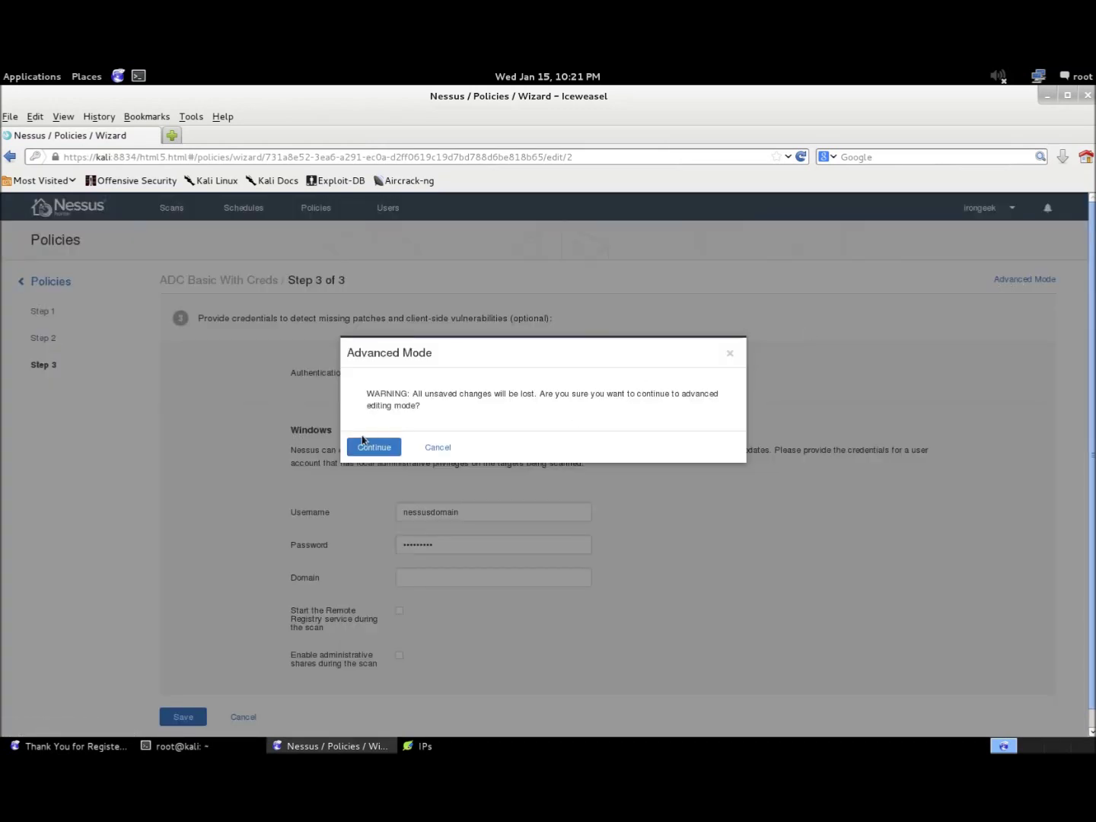
left_click(370, 448)
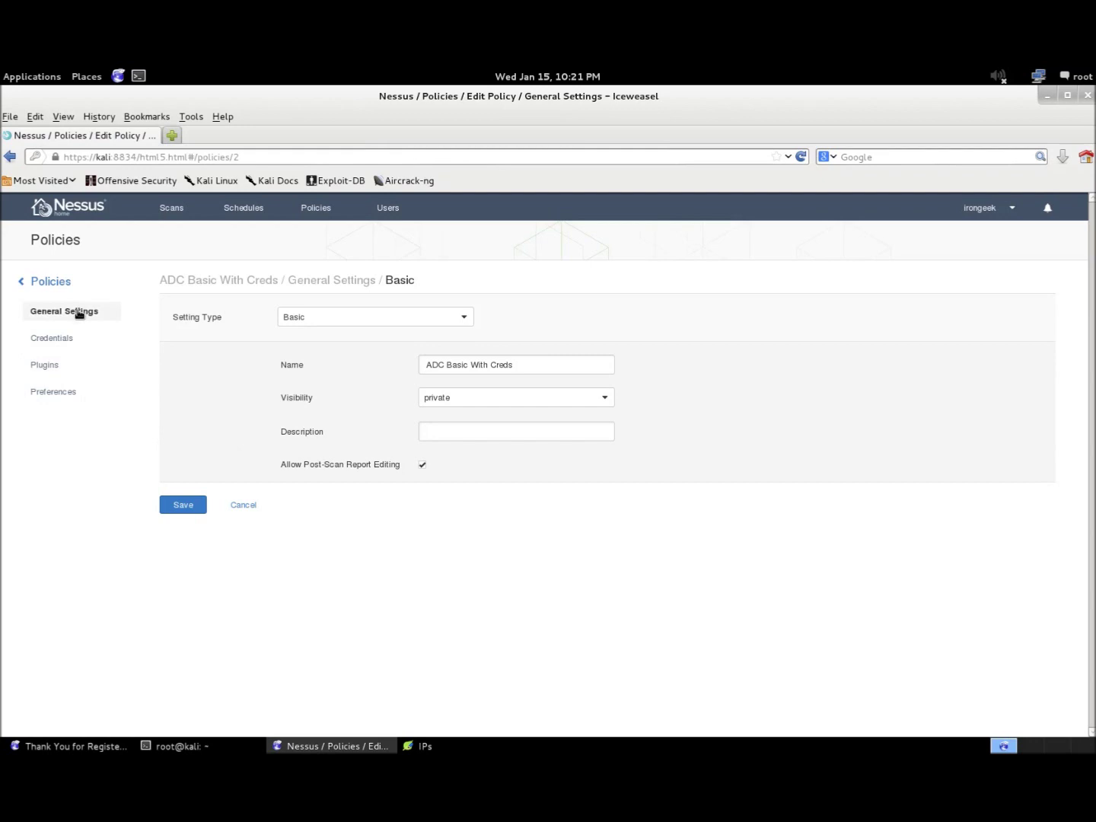
Browse the Port Scanning, Basic and Performance setting types, then show Preferences
left_click(321, 320)
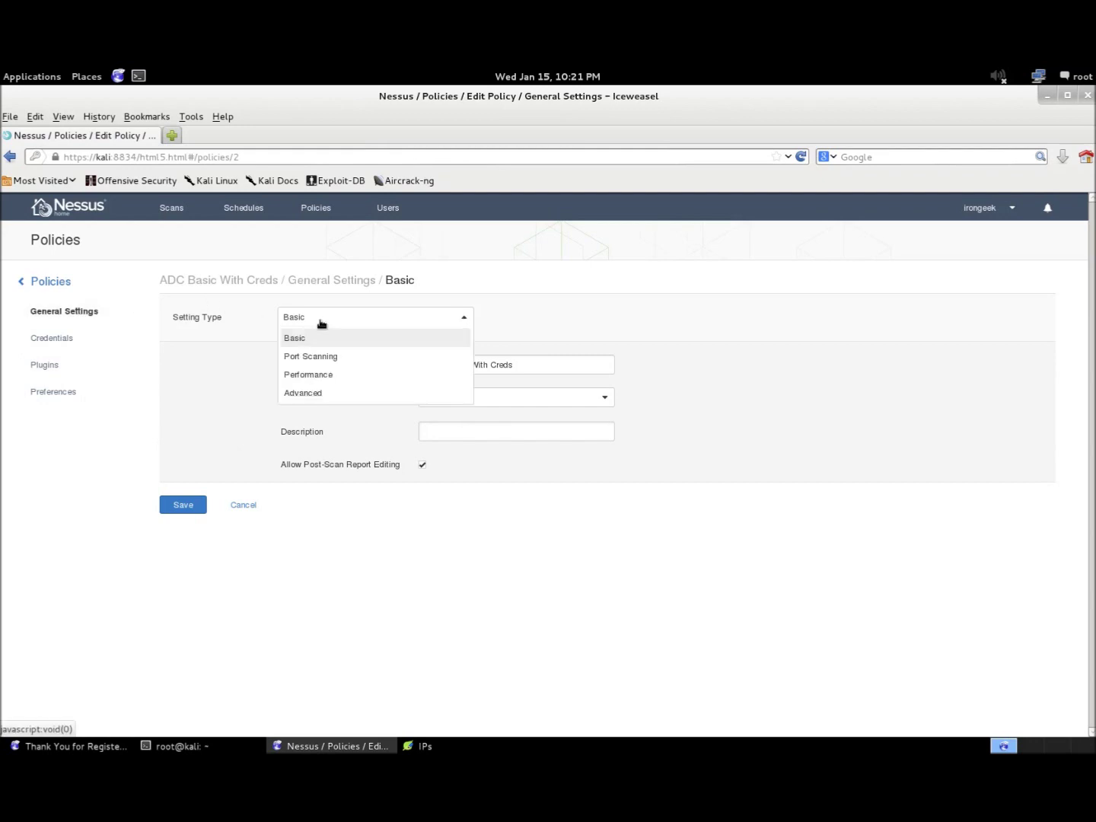
left_click(312, 357)
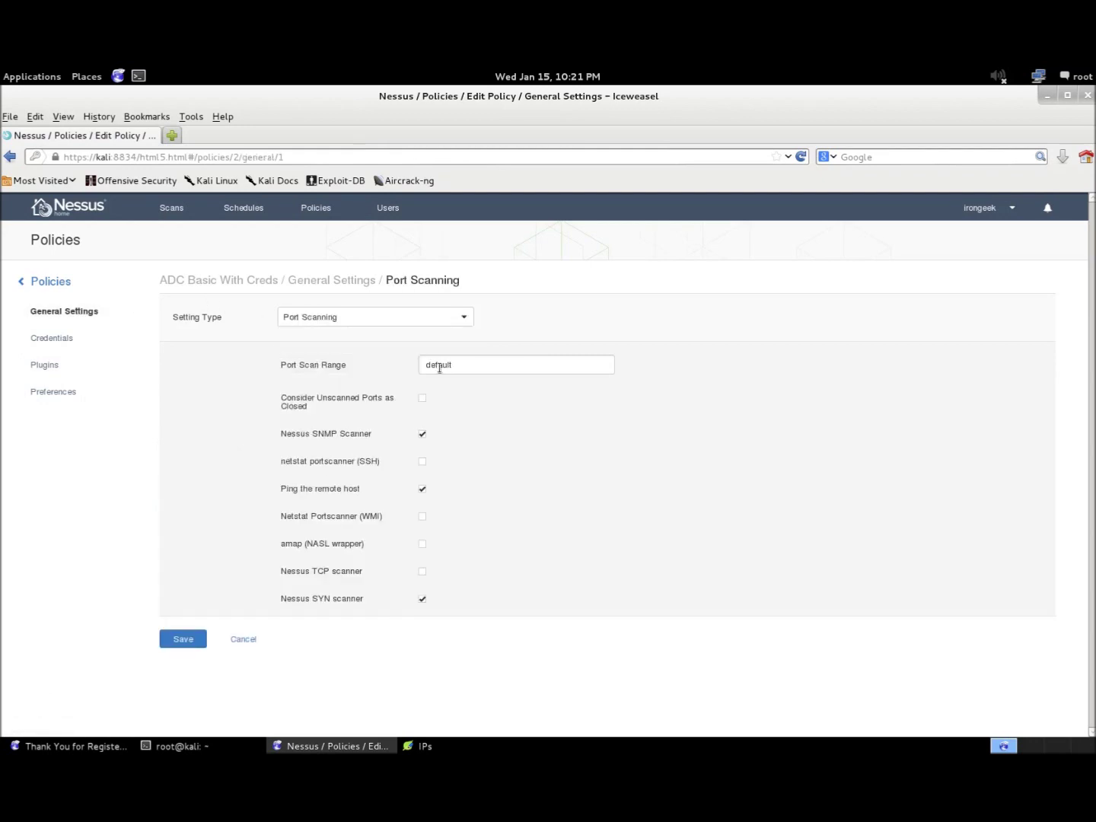
left_click(292, 322)
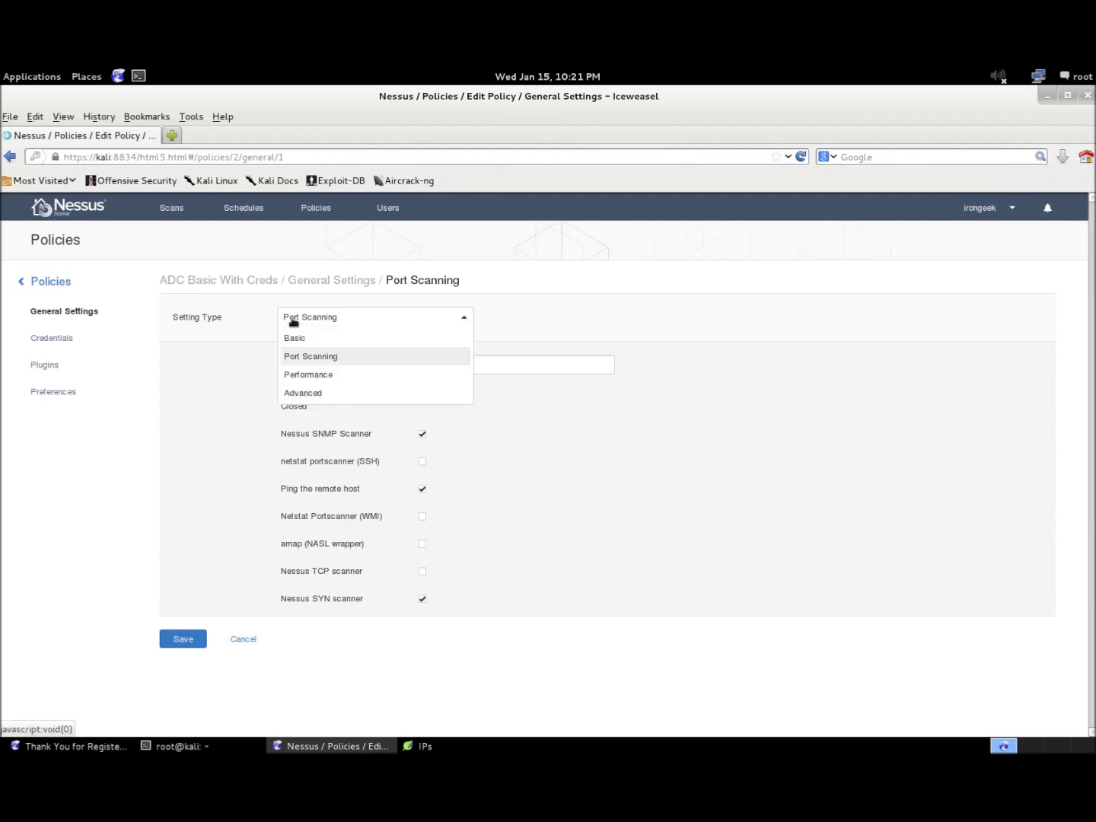
left_click(319, 337)
left_click(338, 320)
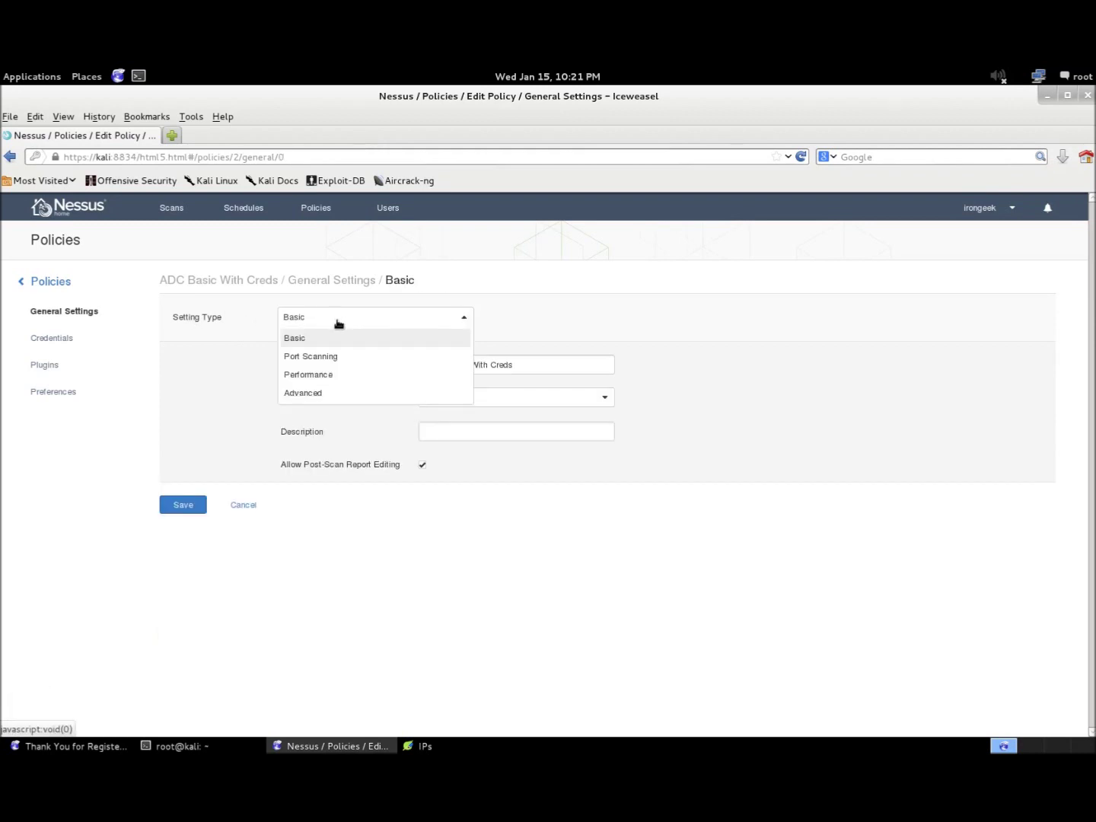
left_click(331, 333)
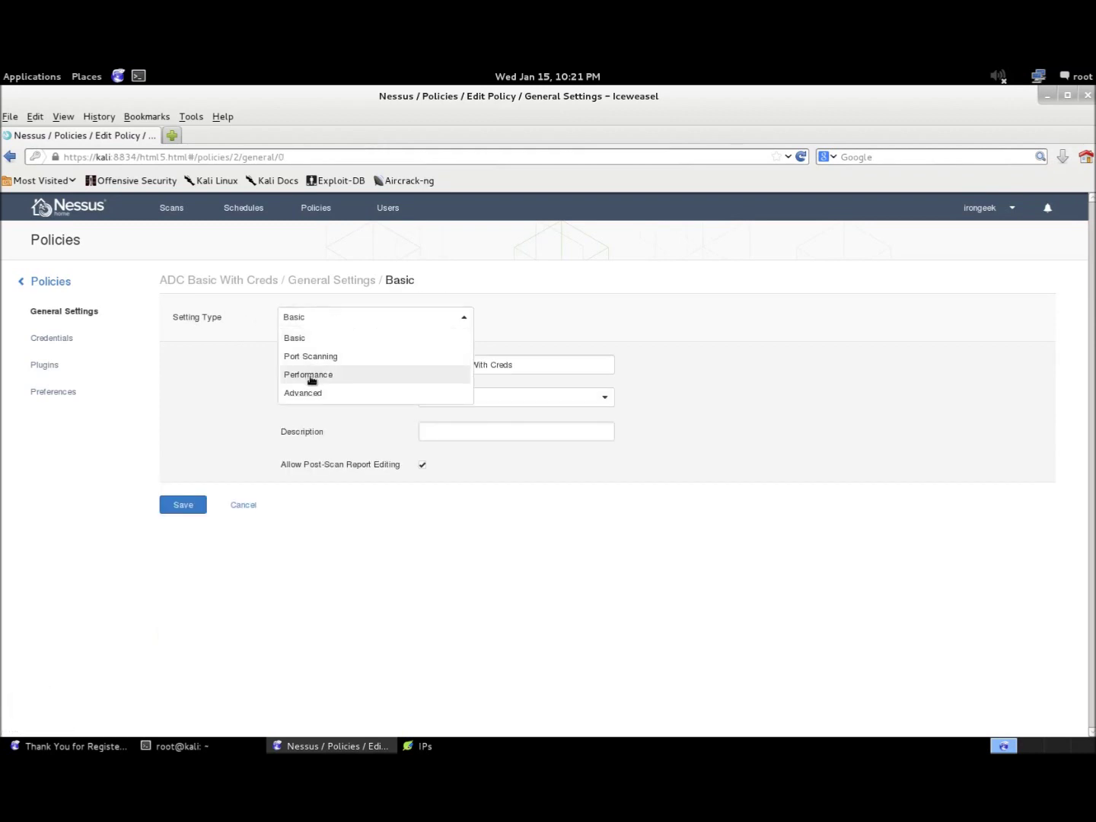
left_click(311, 376)
left_click(355, 318)
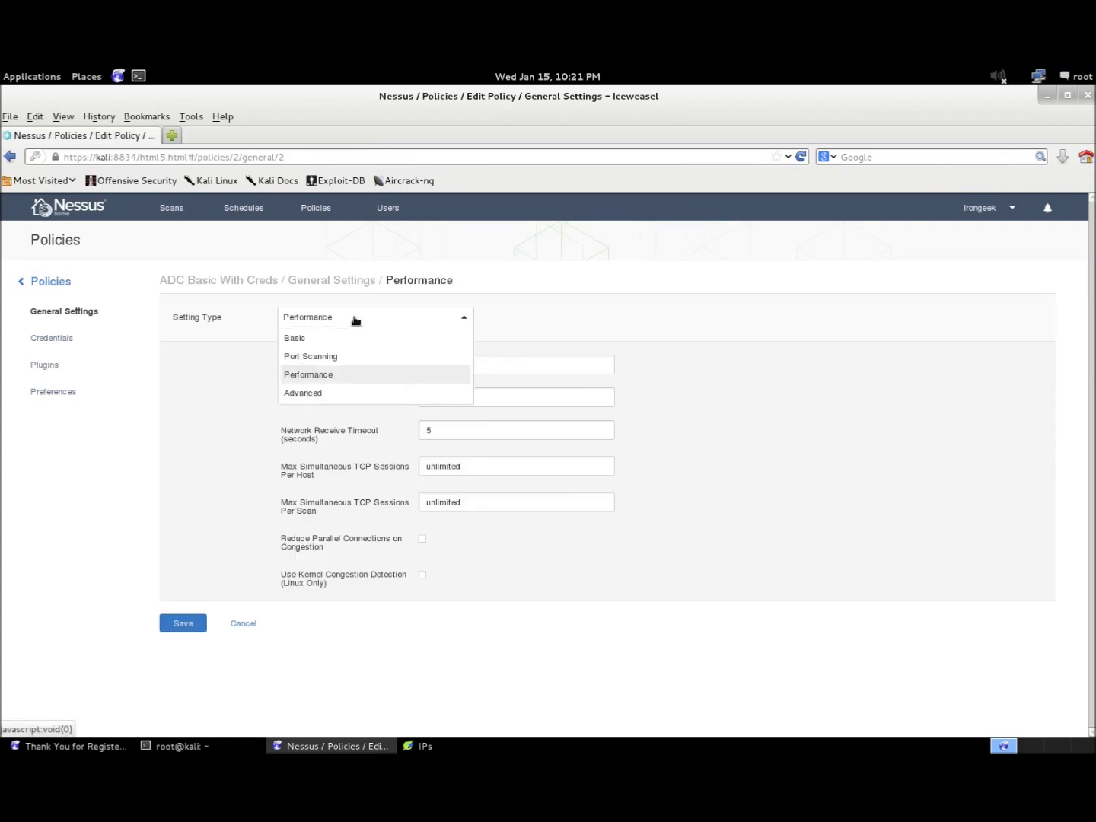
left_click(336, 358)
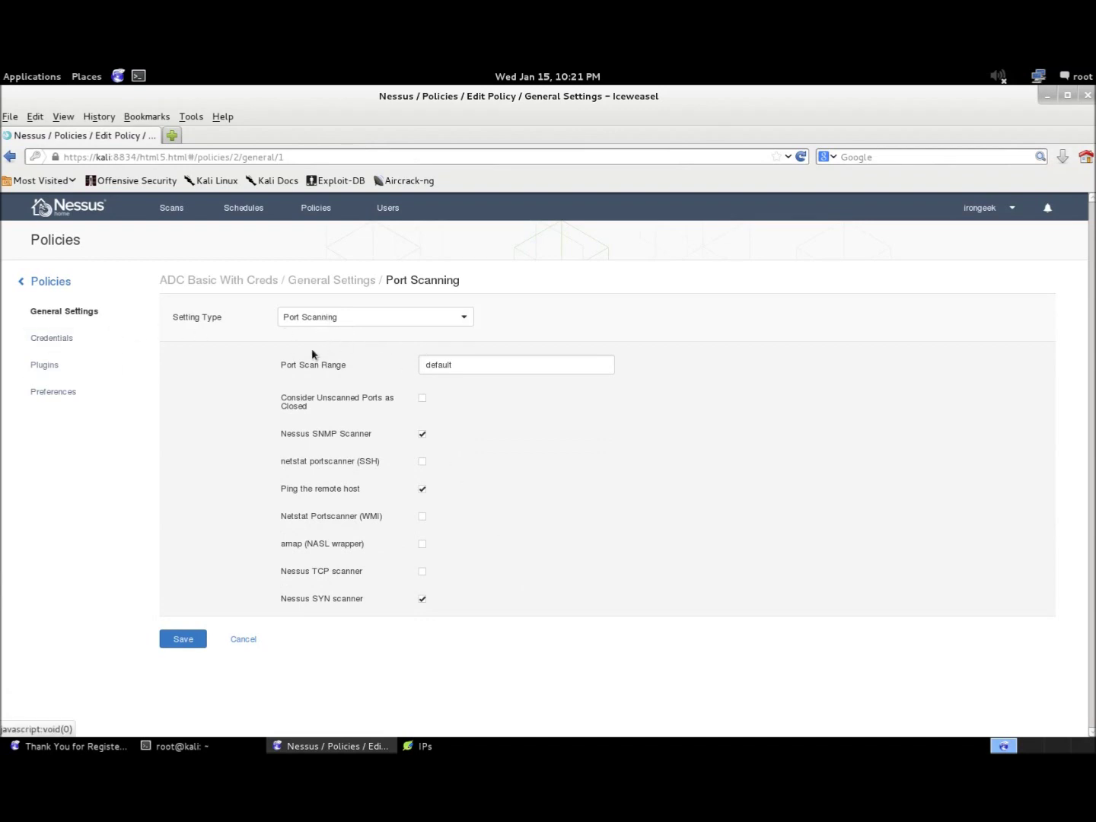
left_click_drag(283, 368, 387, 373)
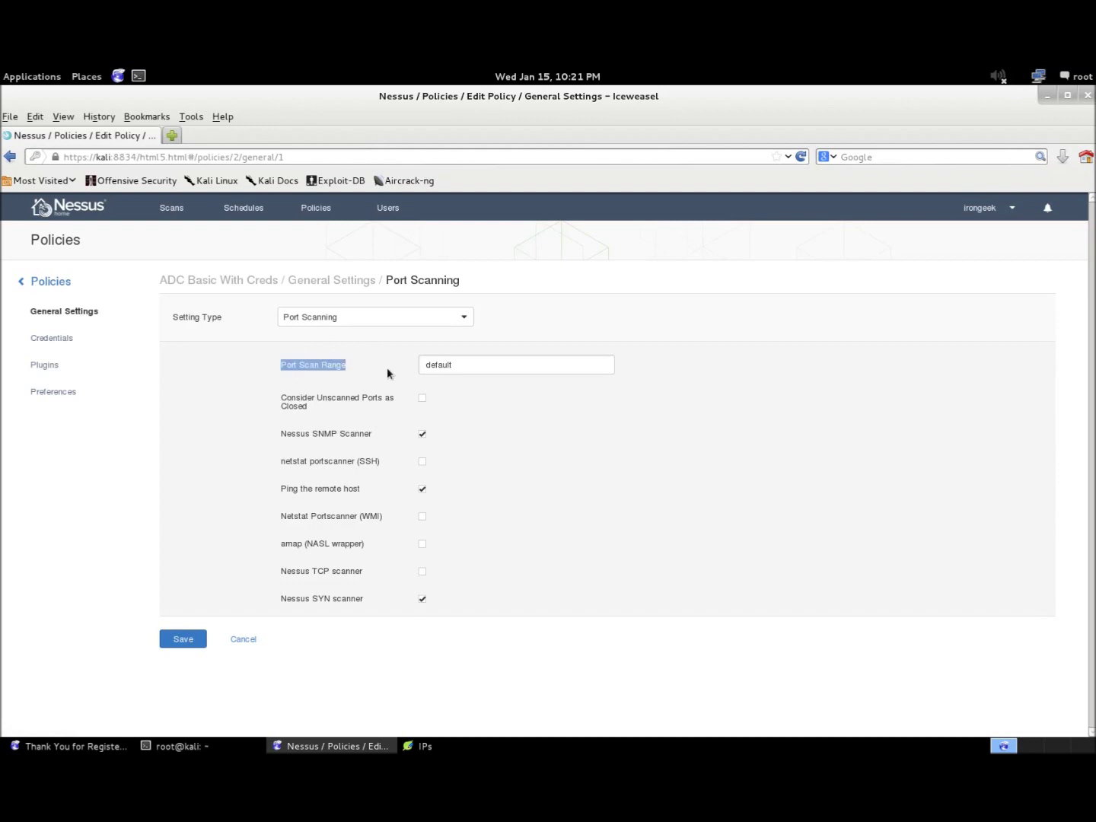
left_click(507, 369)
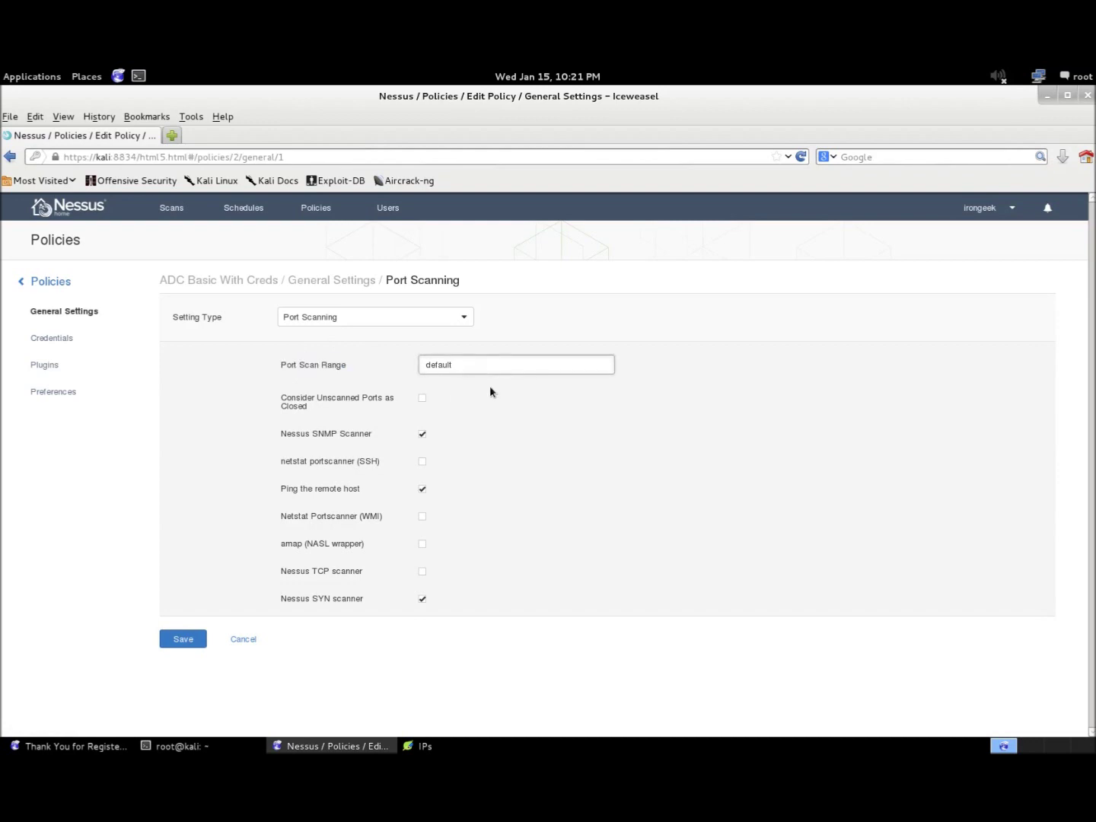
left_click(61, 393)
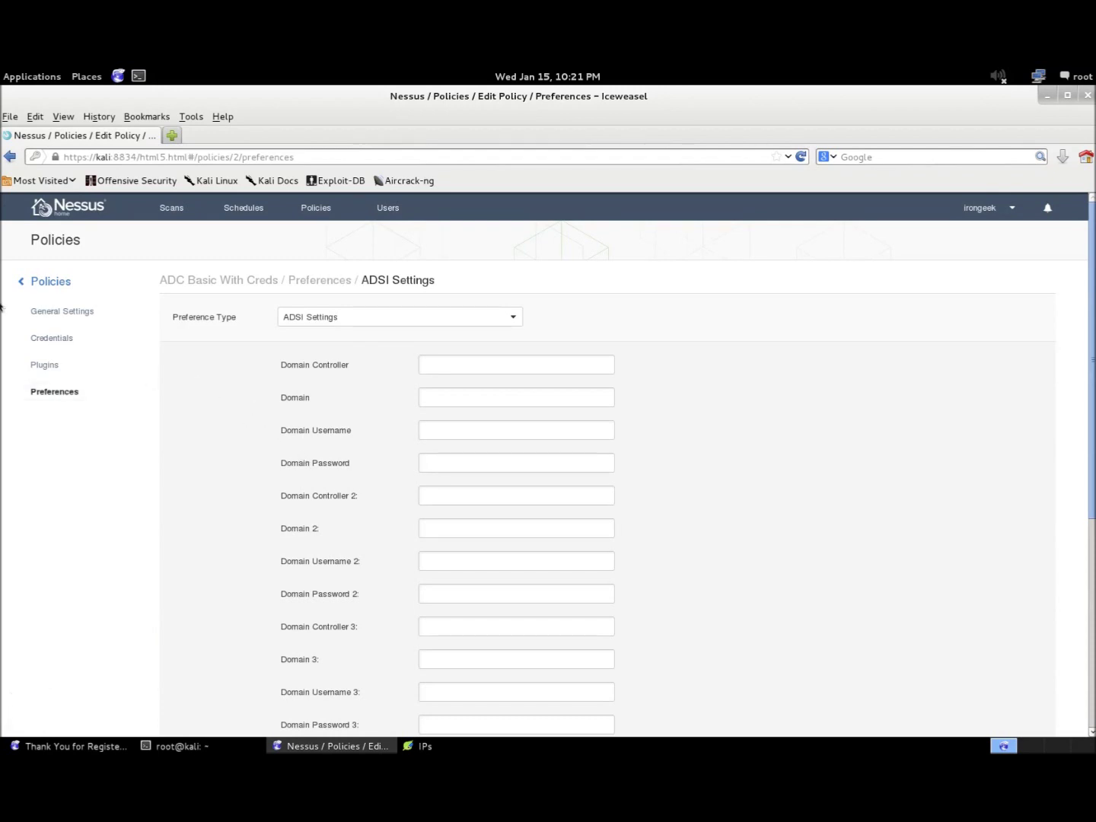
Toggle the Brute force attacks plugin family, leave it Disabled, and save the policy
left_click(57, 339)
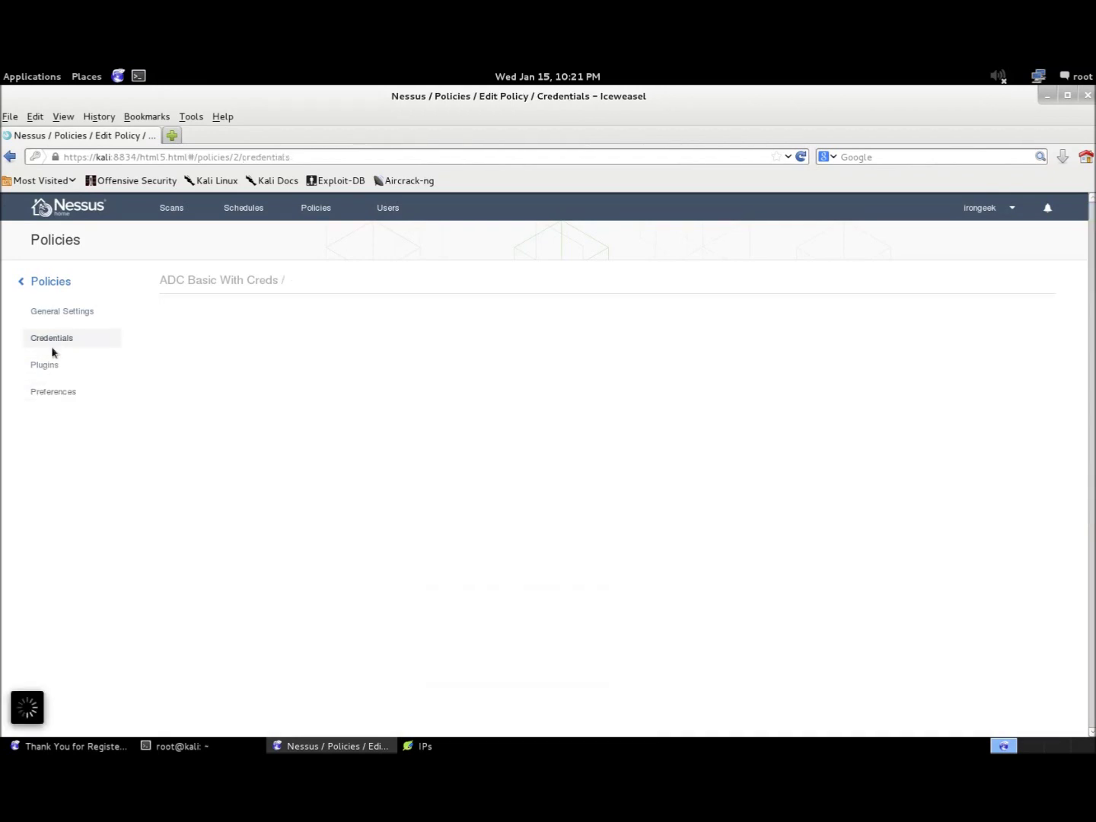
left_click(46, 371)
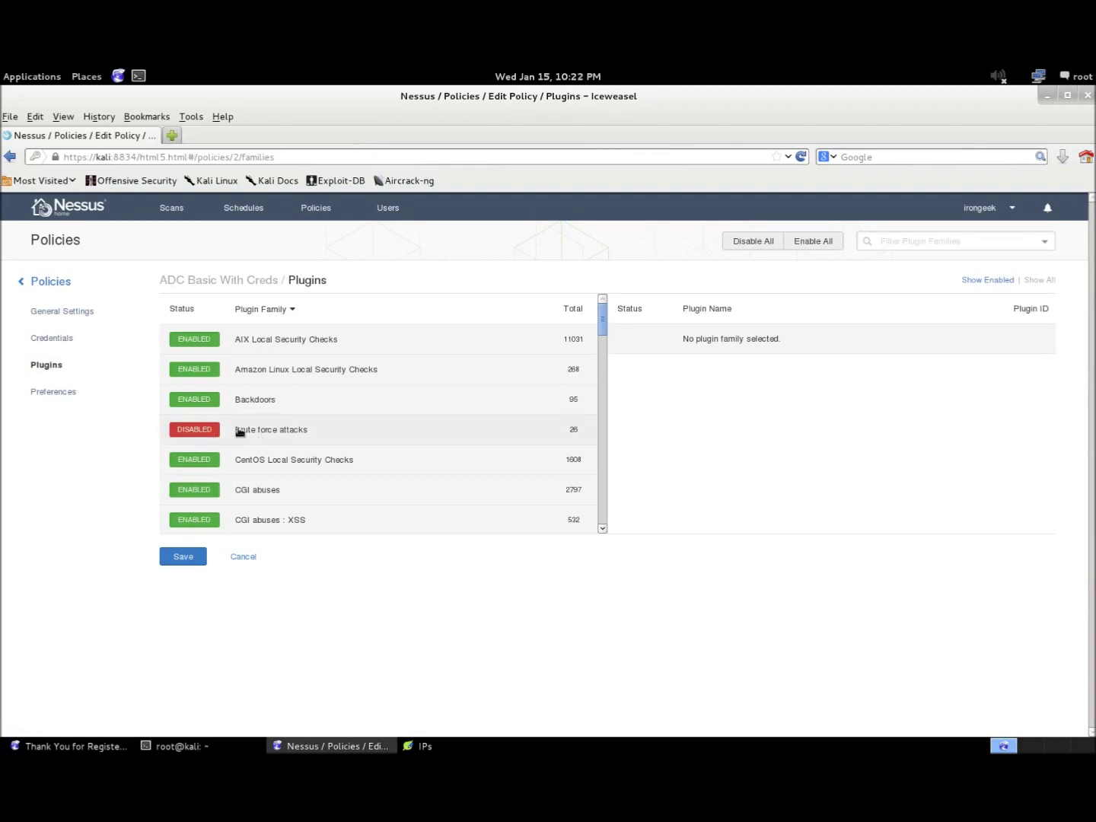
left_click(316, 428)
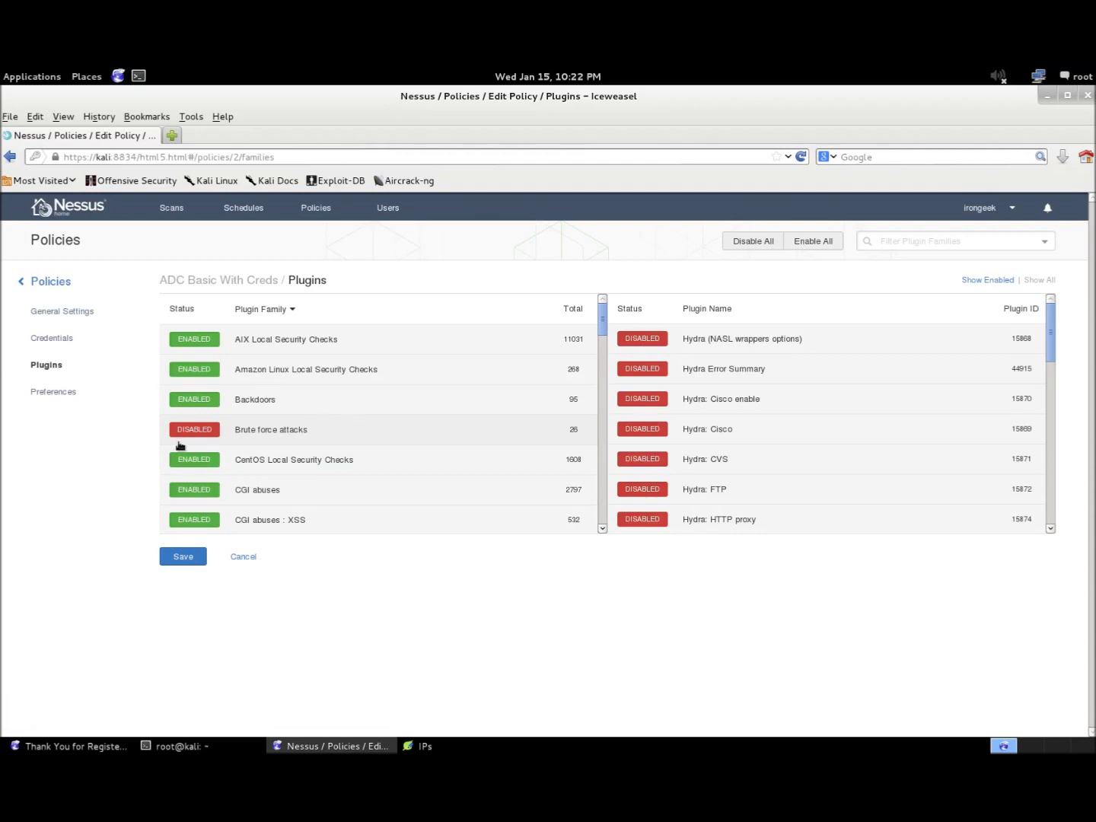
left_click(201, 433)
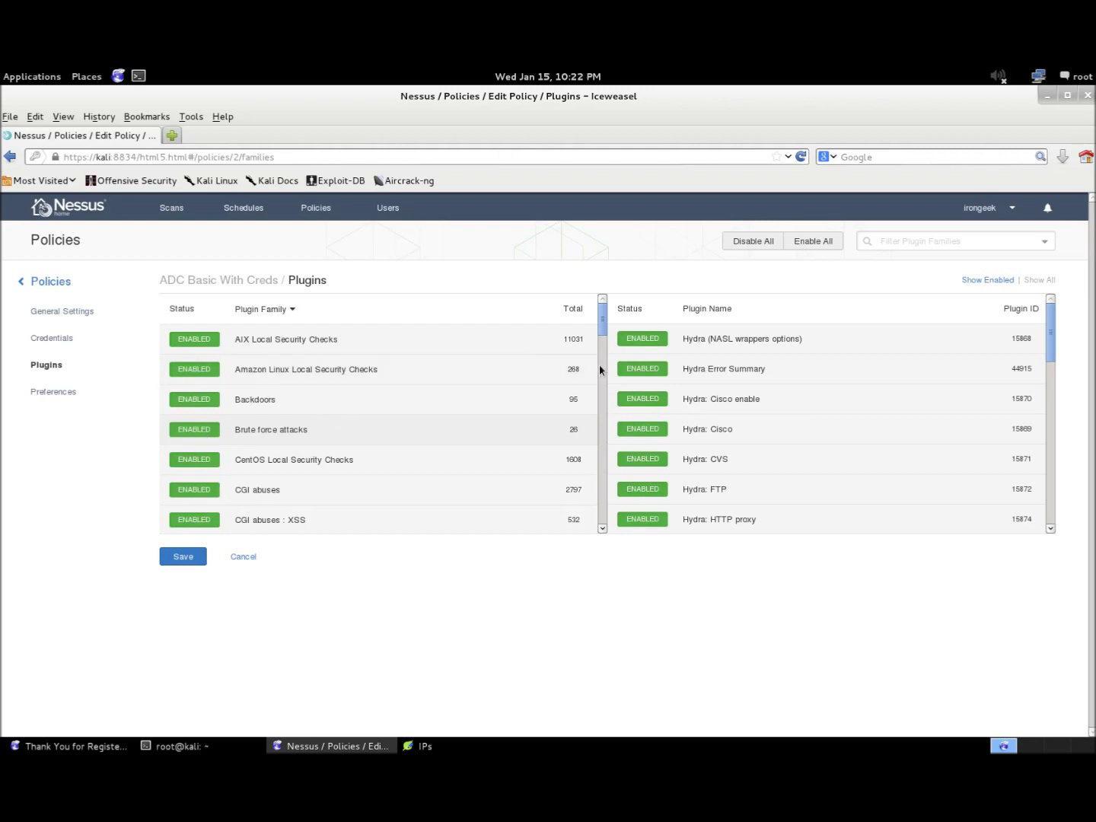
left_click(658, 370)
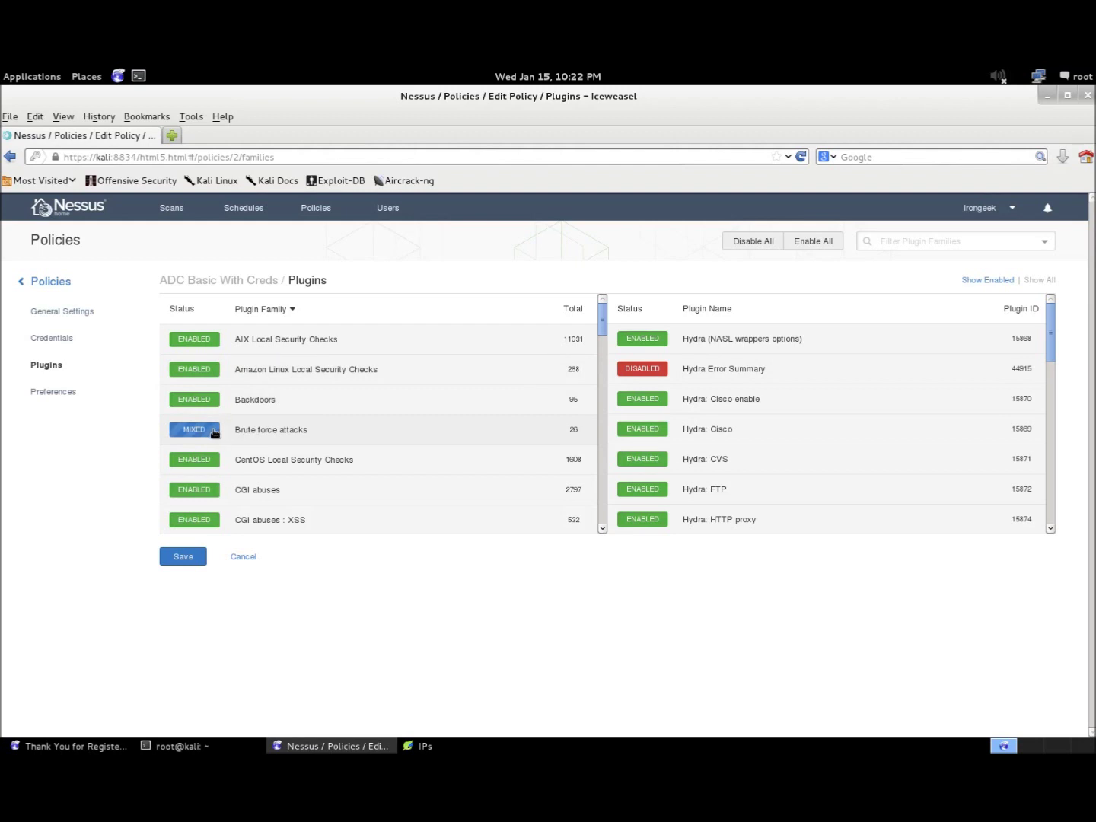
left_click(195, 429)
left_click_drag(600, 326, 582, 530)
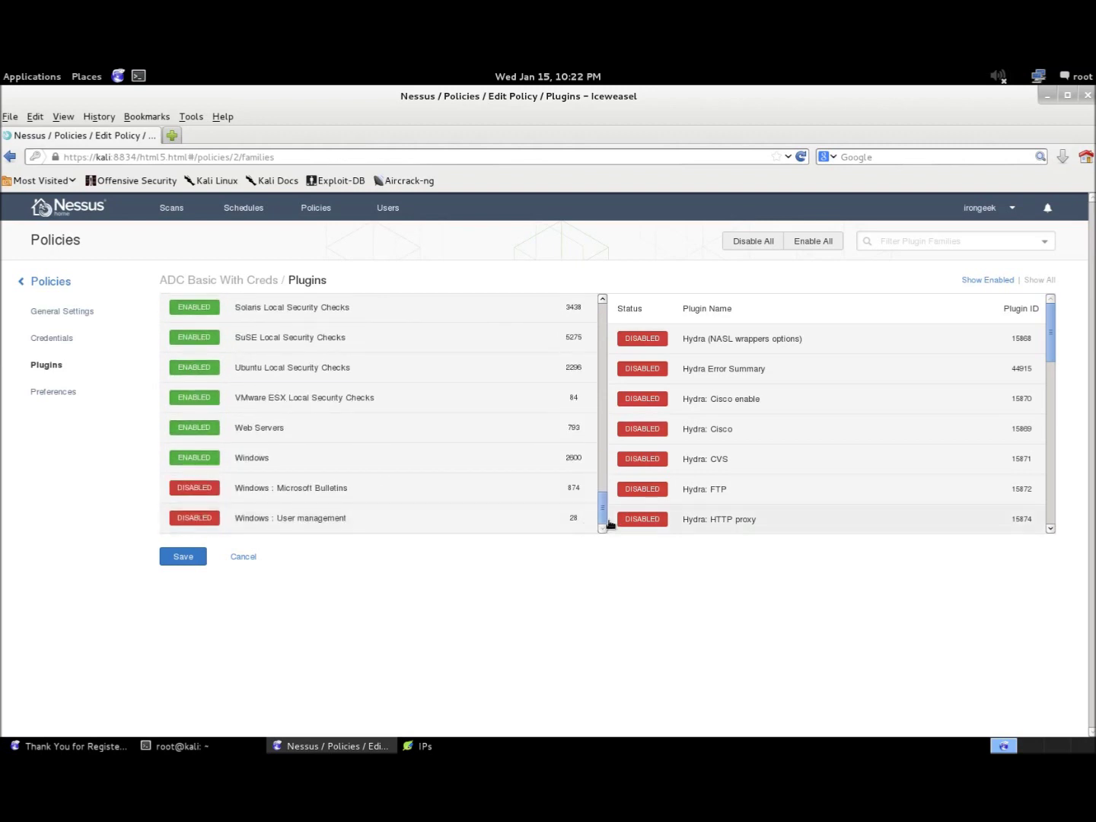
left_click_drag(604, 516, 602, 316)
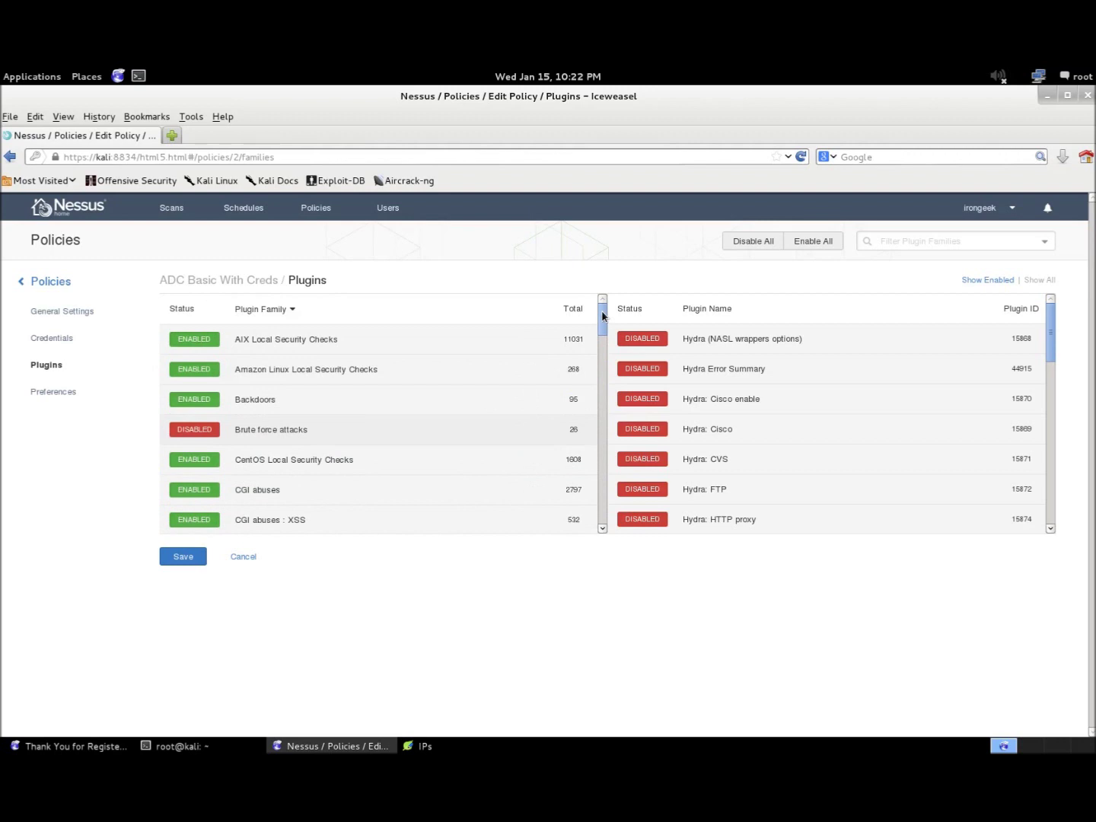
left_click(182, 557)
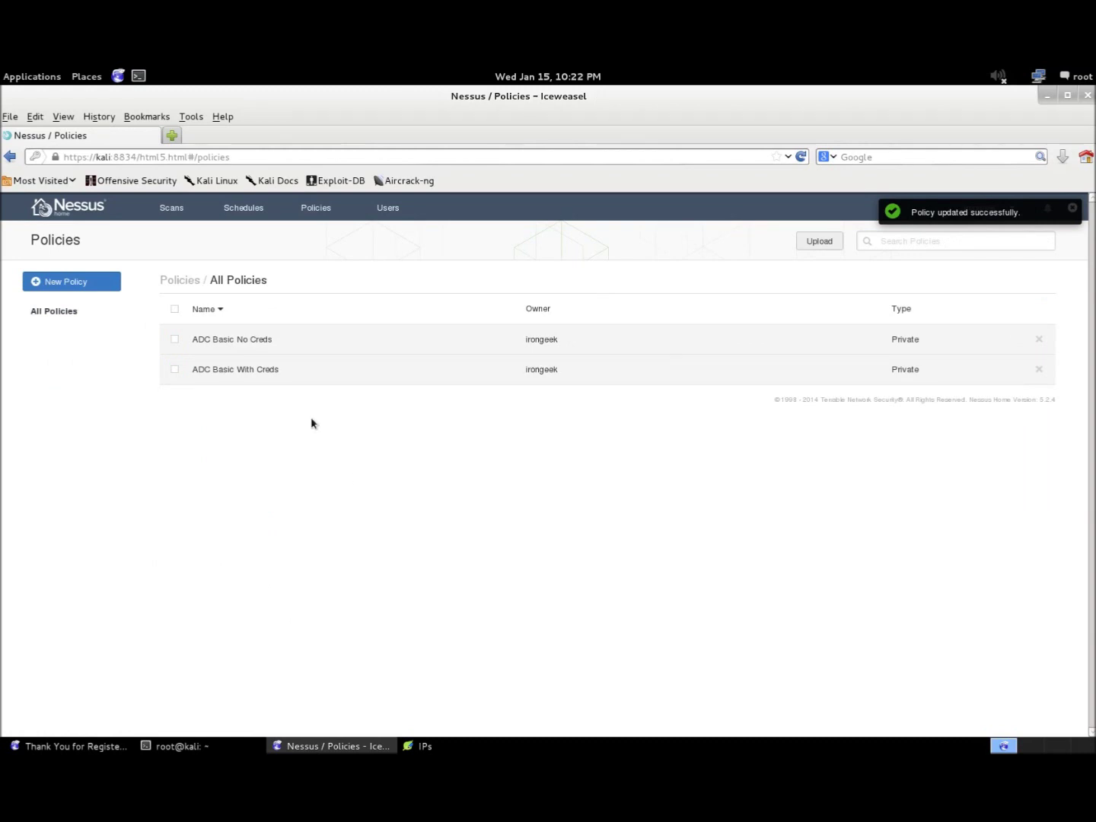
Start a new scan named 'With Creds' using the ADC Basic With Creds policy
left_click(175, 208)
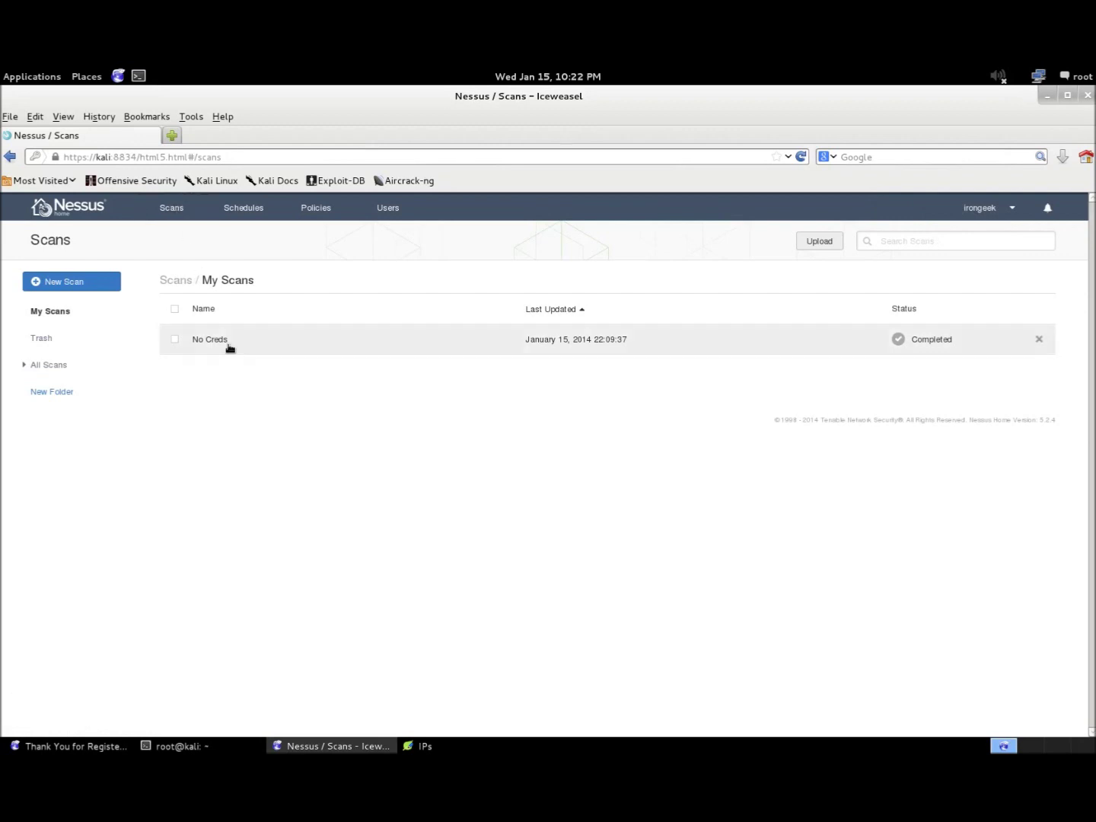
left_click(91, 284)
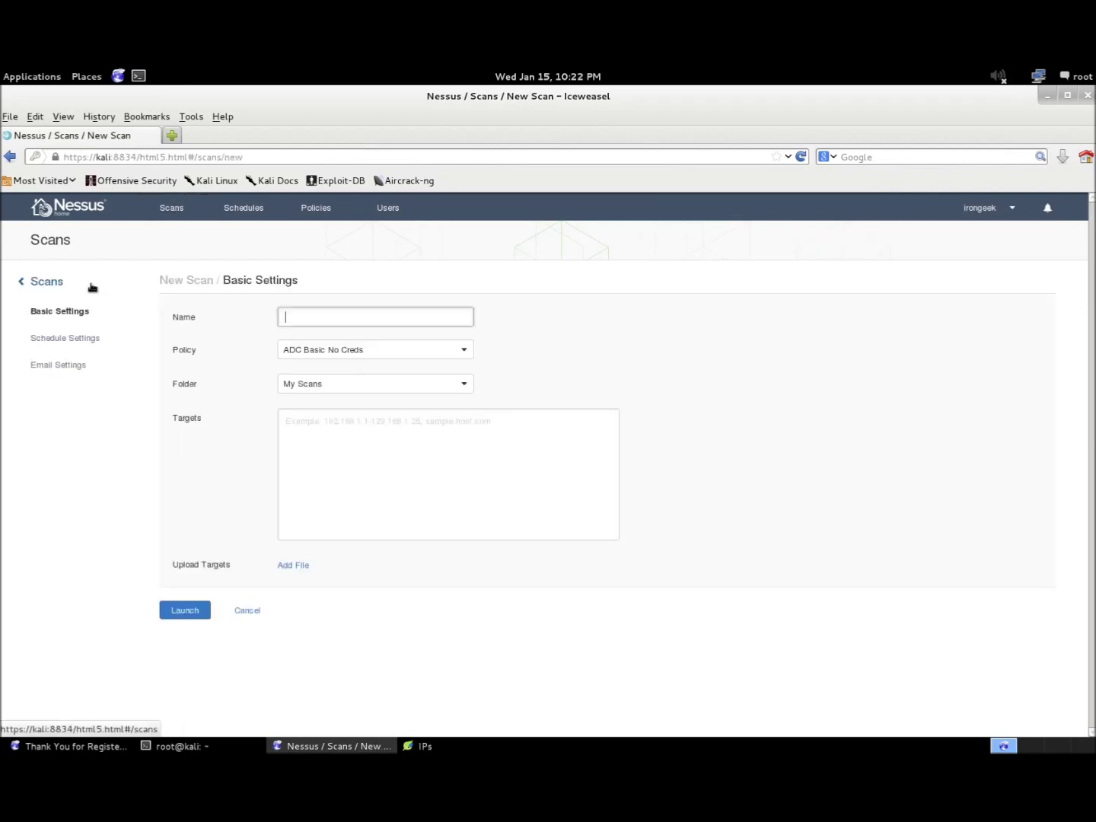
type("Wi")
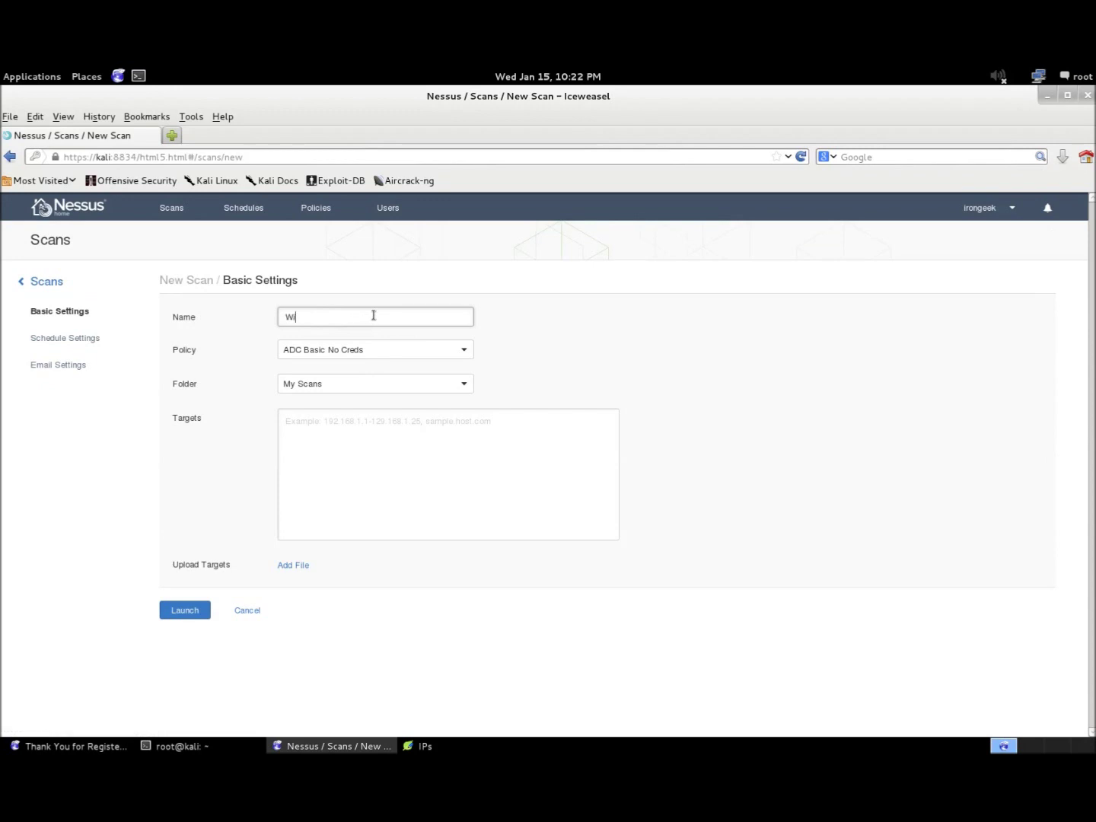
type("th Creds")
left_click(373, 352)
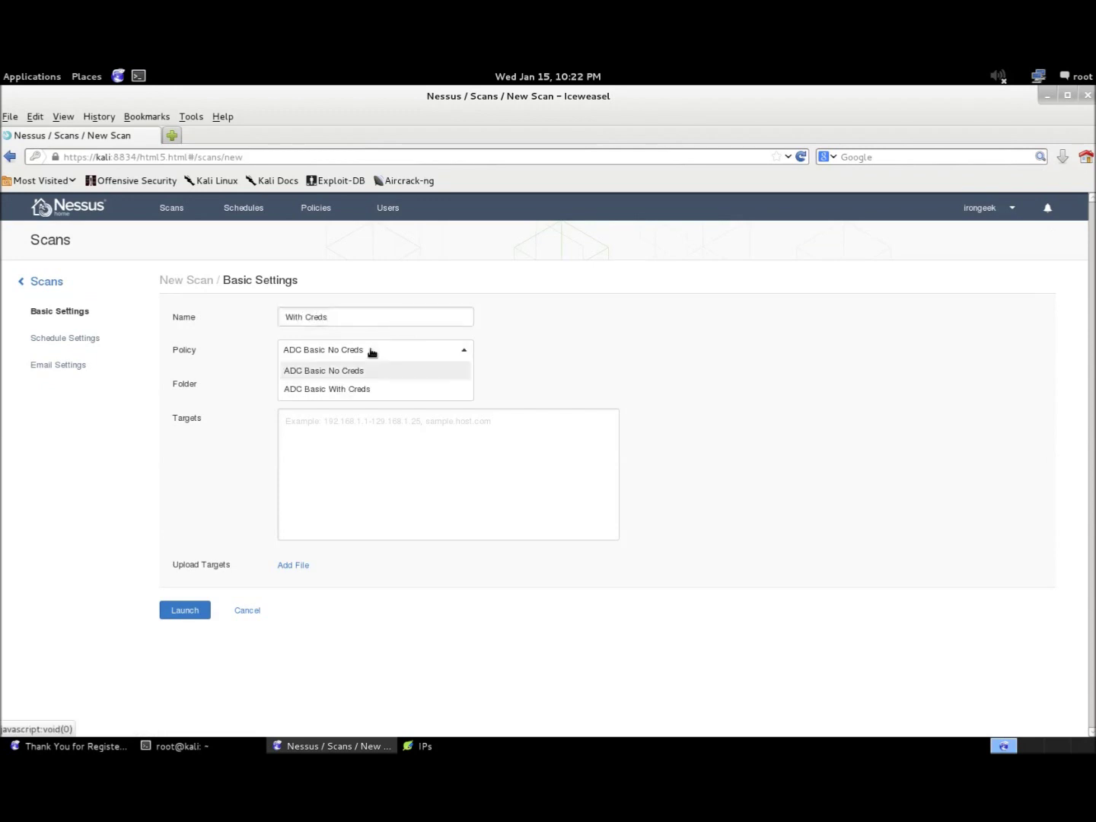
left_click(353, 390)
Paste the six IP addresses from the IPs file into Targets and launch the scan
left_click(338, 450)
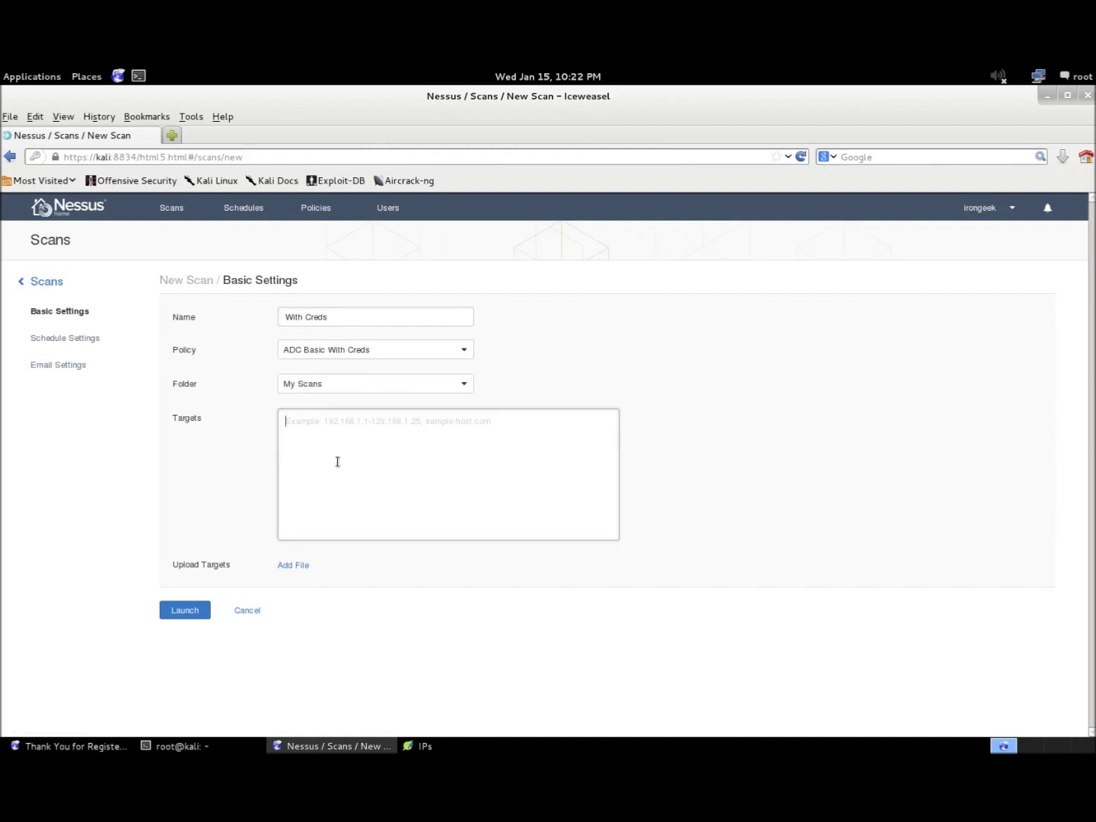
left_click(452, 747)
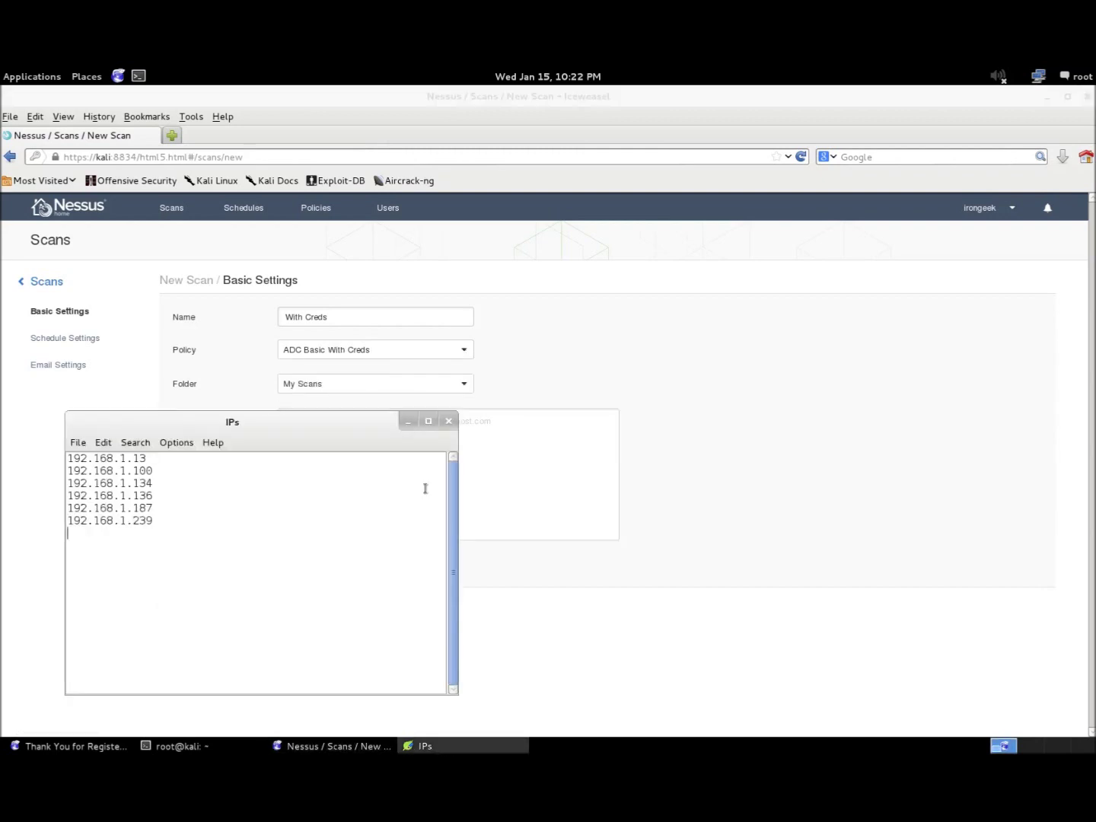
left_click_drag(216, 519, 0, 415)
key("ctrl+c")
left_click(546, 468)
key("ctrl+v")
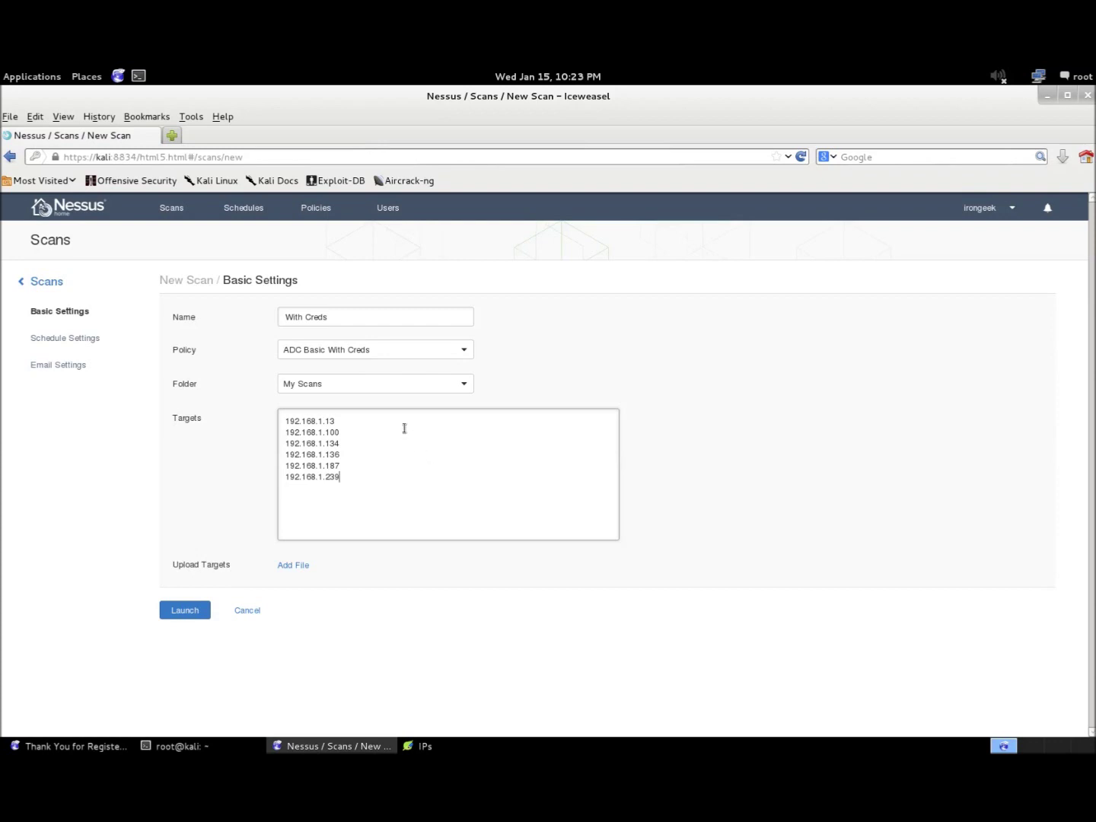
left_click(182, 621)
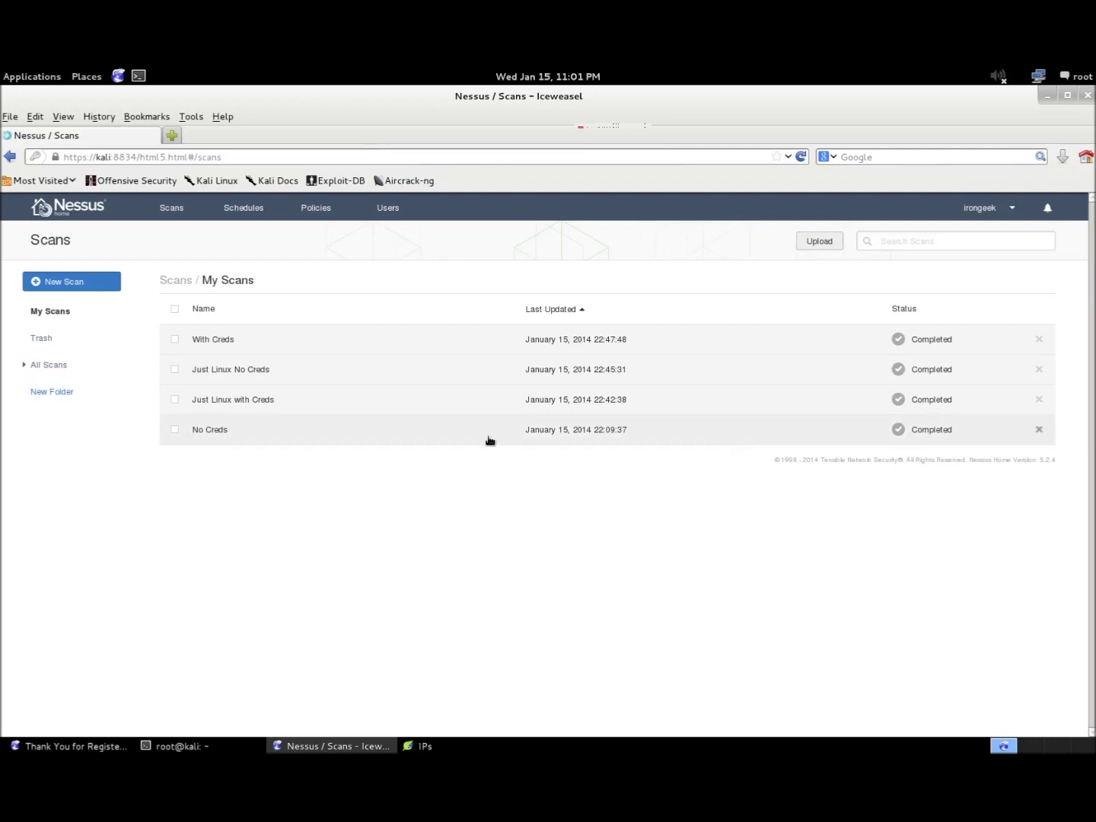
Open the completed No Creds scan from My Scans to view its per-host results
left_click(223, 431)
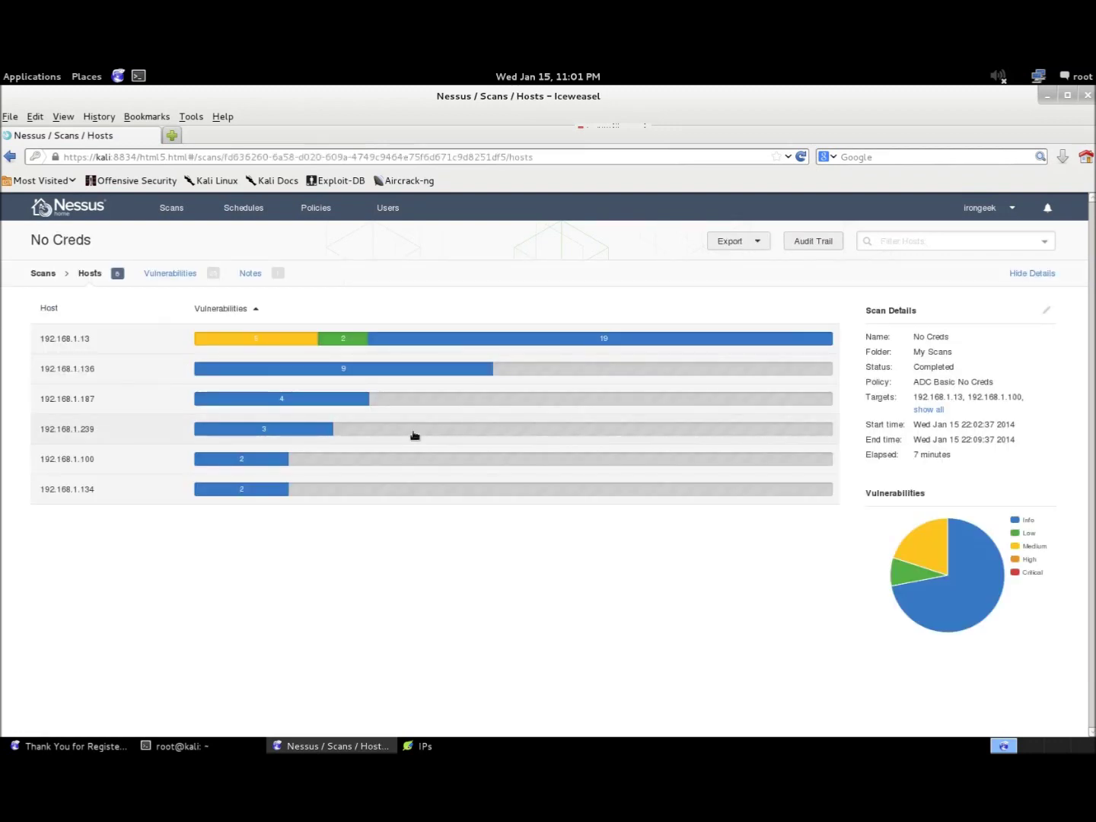
triple_click(421, 288)
Open the With Creds scan's hosts, sorted by vulnerability count ascending
left_click(10, 156)
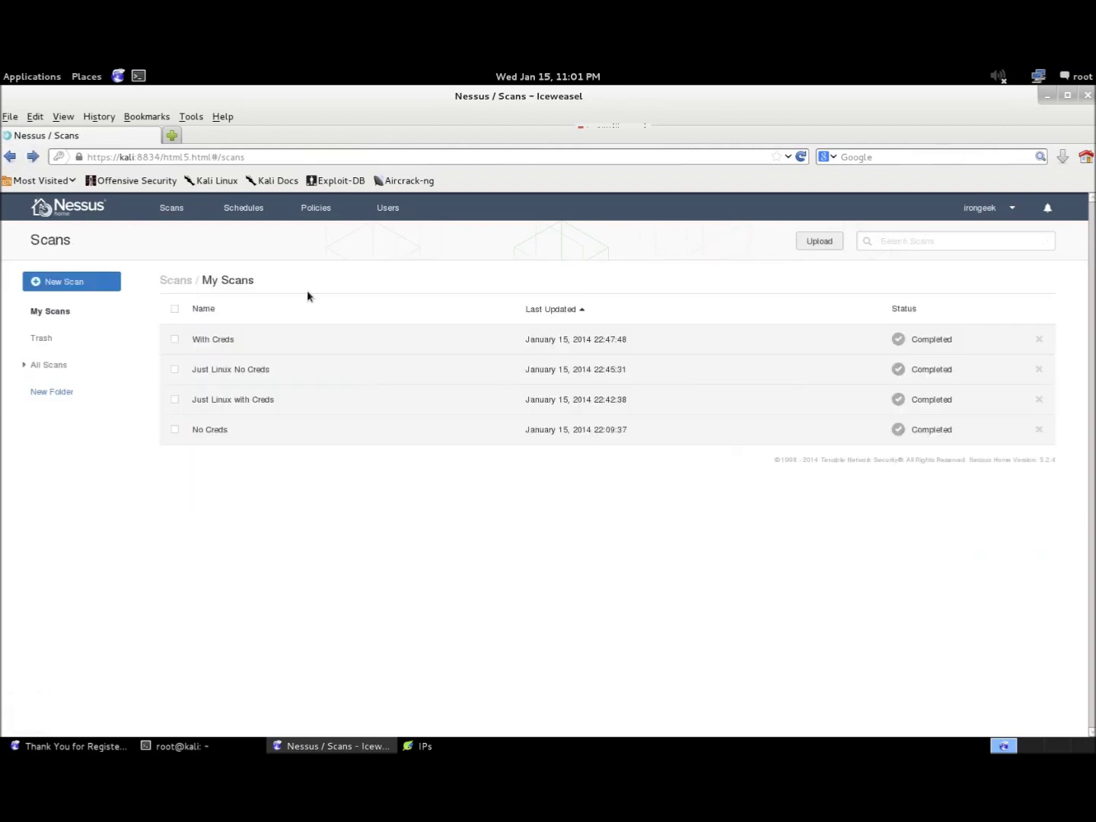
left_click(545, 340)
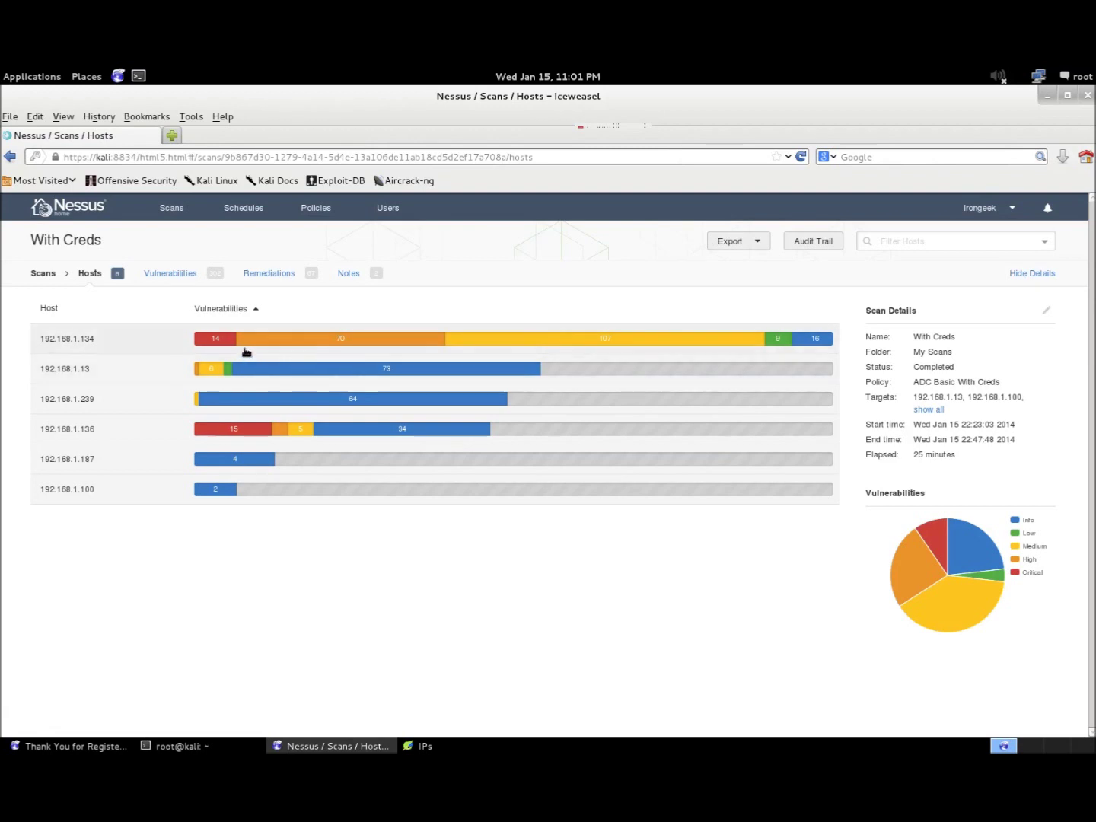
left_click(319, 309)
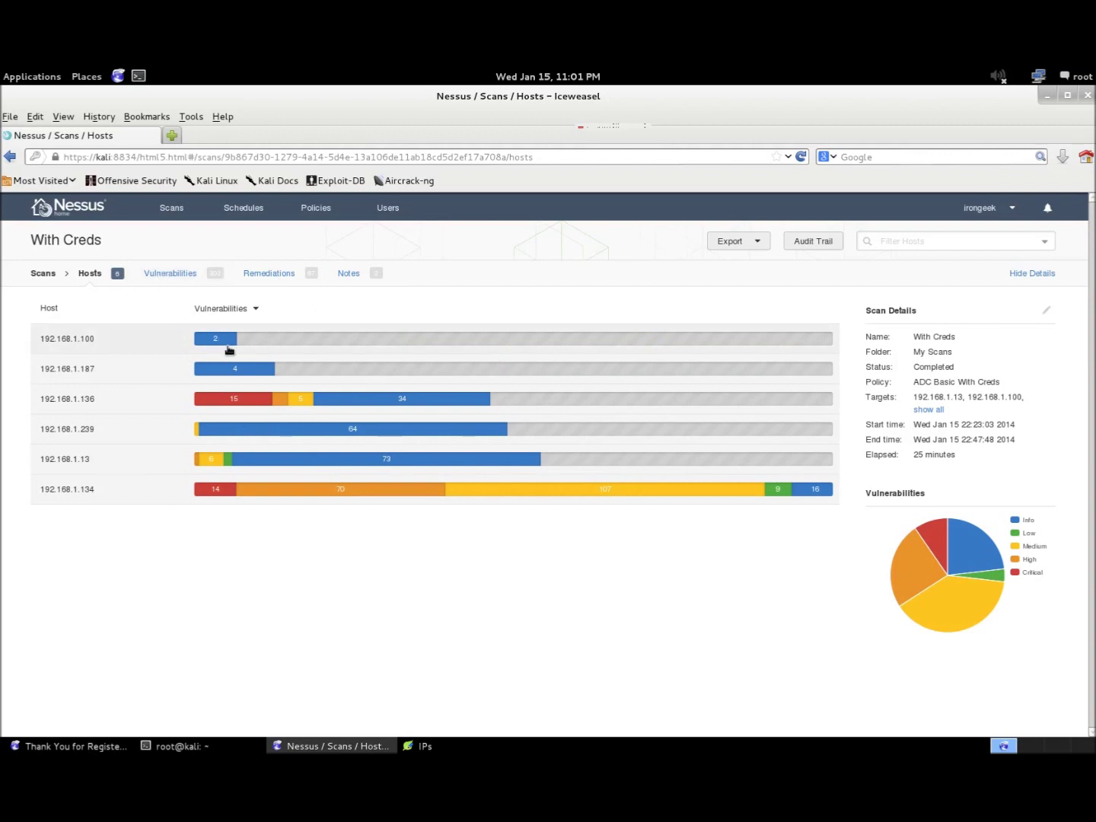
Review the MS03-026 vulnerability details, including its description and affected Windows versions
left_click(164, 275)
left_click_drag(282, 368, 282, 699)
left_click(167, 347)
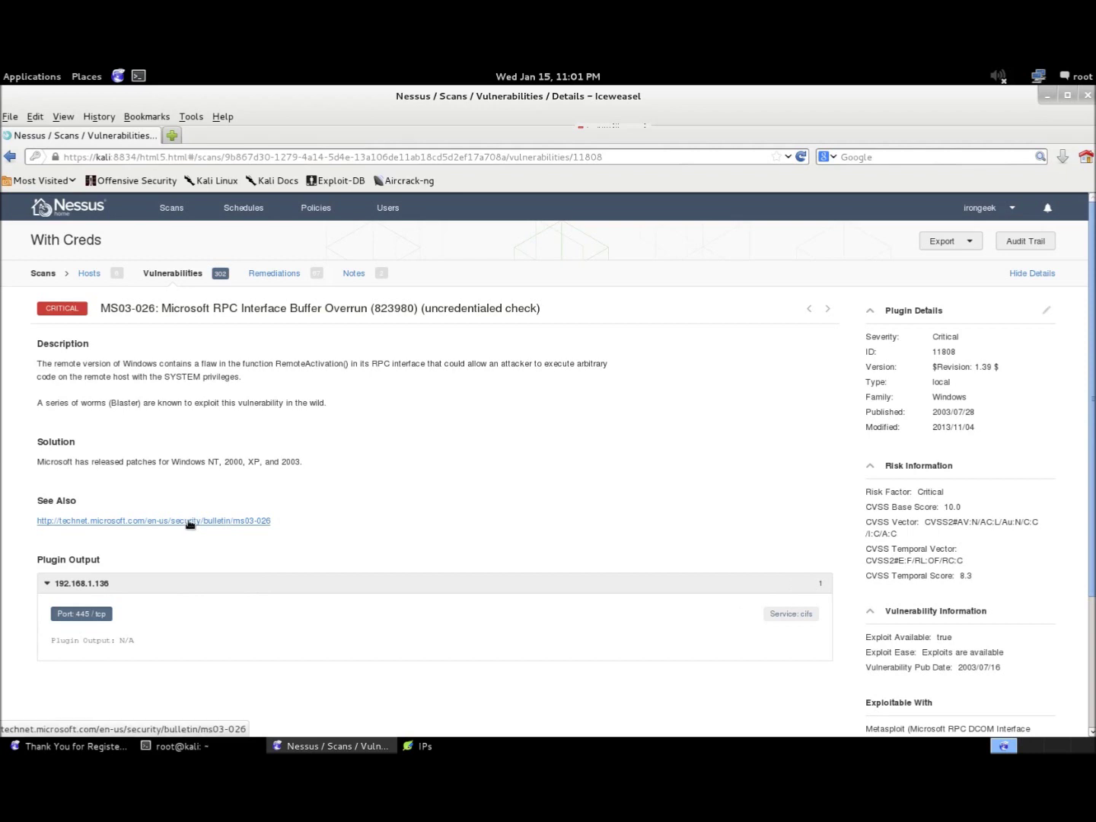
left_click_drag(147, 461, 319, 465)
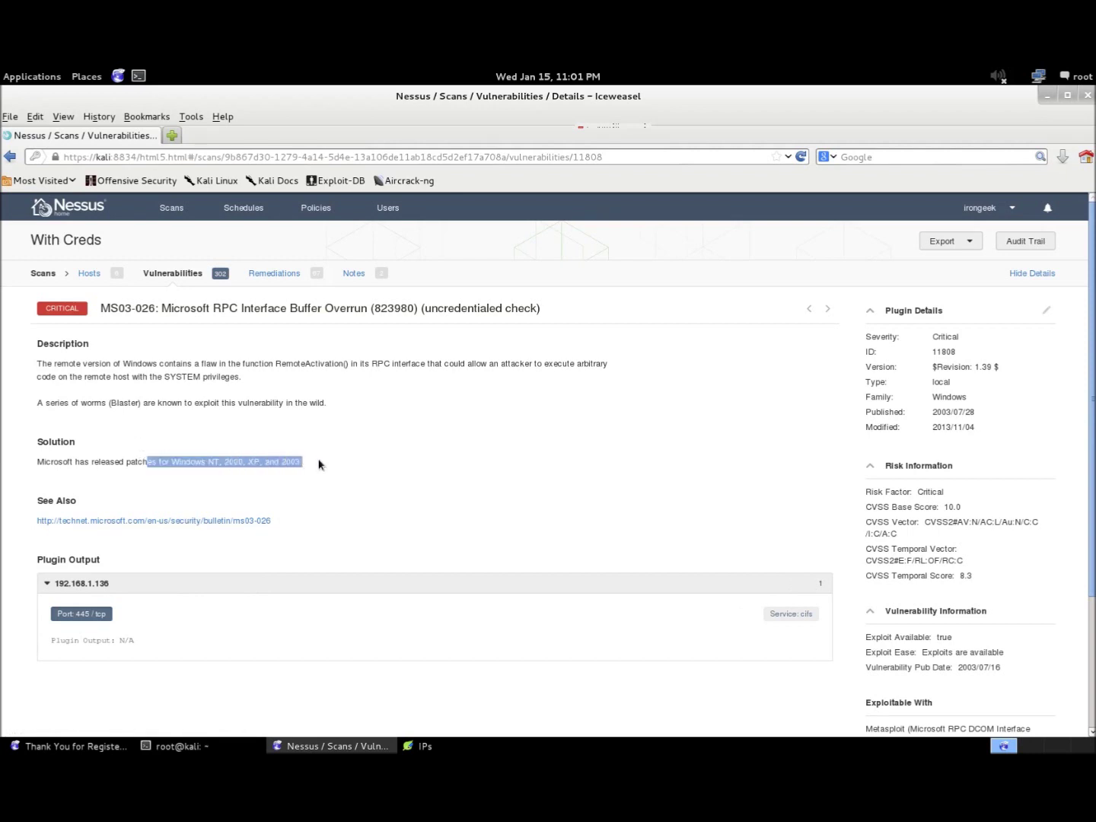
left_click_drag(336, 415, 36, 362)
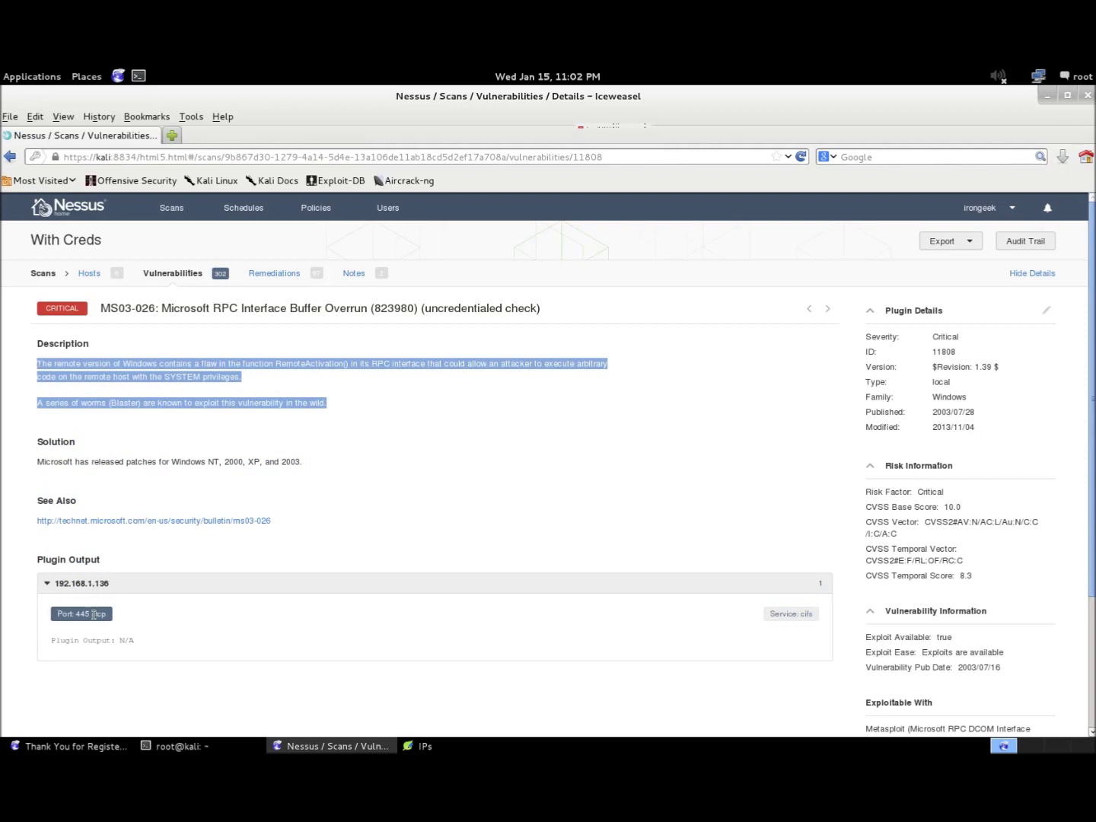
left_click(10, 156)
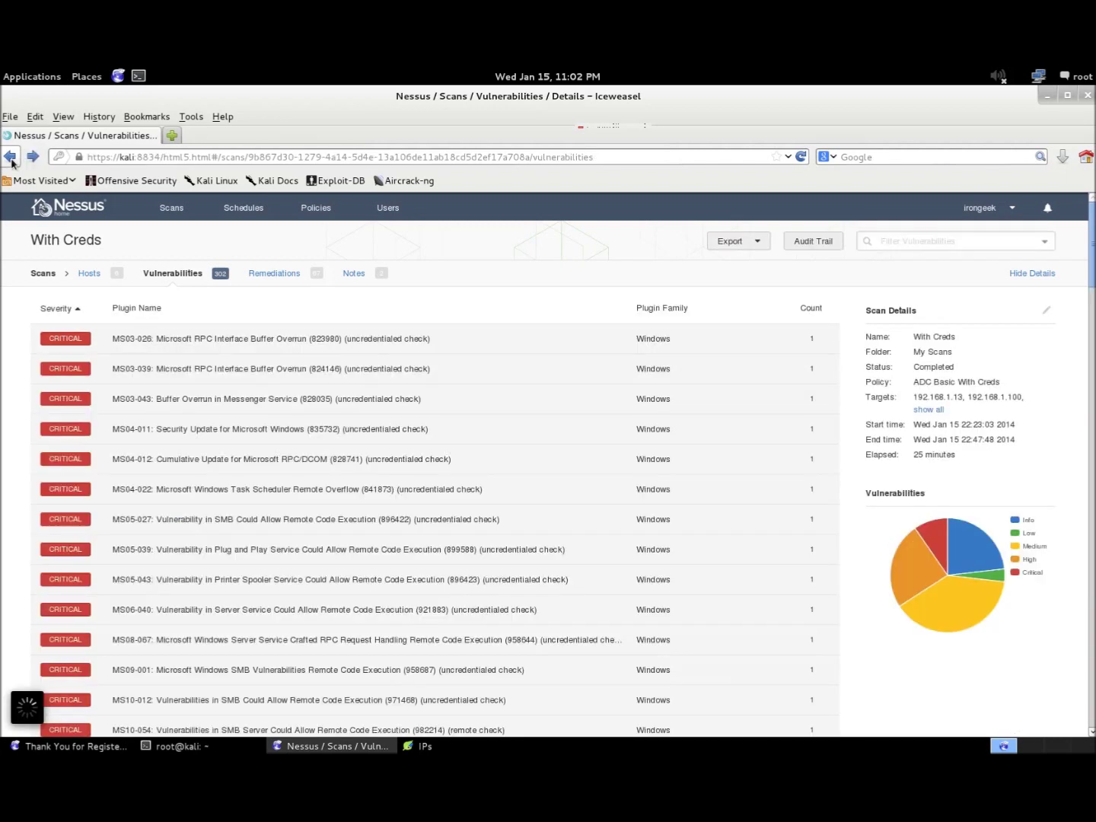
Inspect 192.168.1.136's critical findings, including MS03-039, then return to the per-host chart
left_click(106, 275)
mouse_move(234, 409)
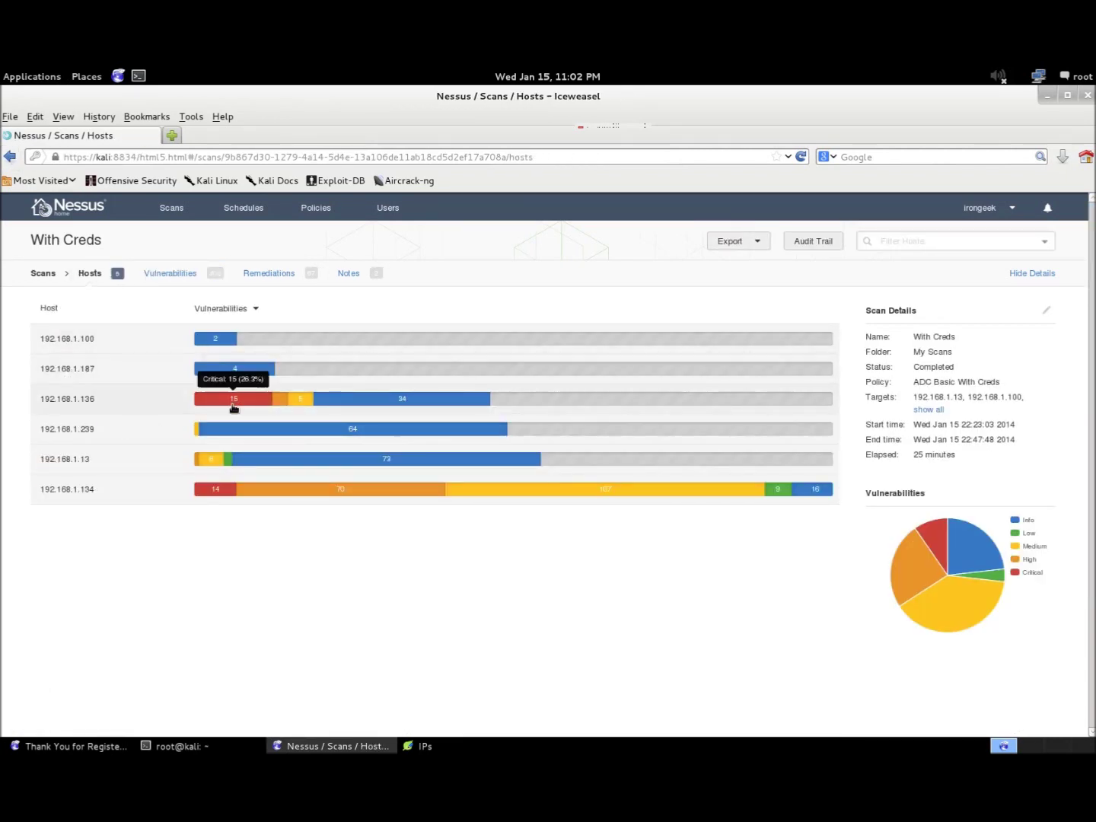
mouse_move(348, 408)
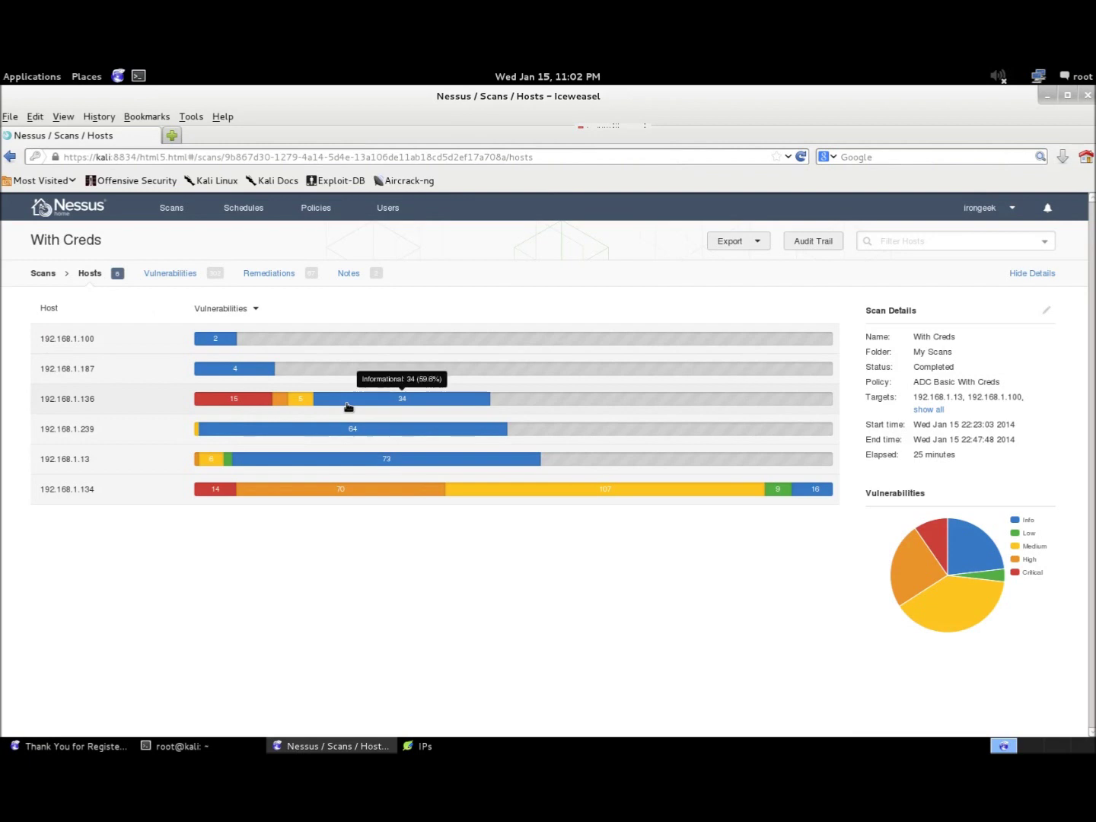
left_click(241, 405)
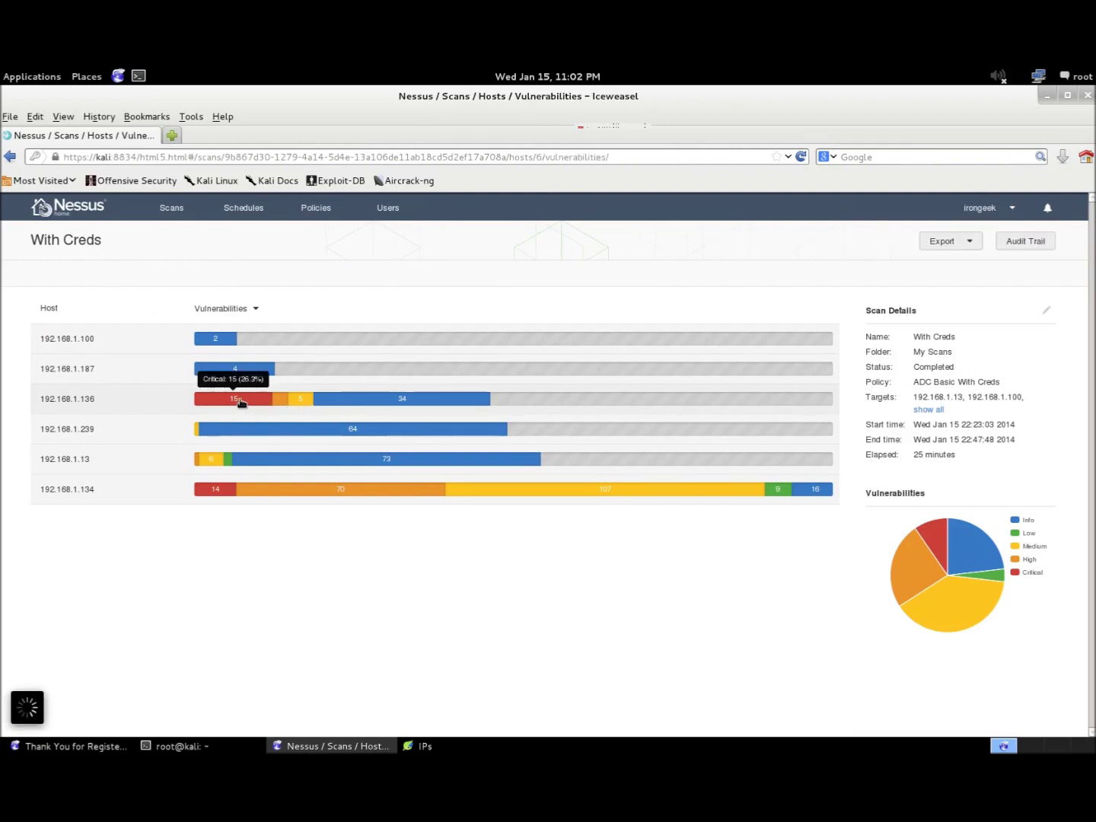
left_click(158, 379)
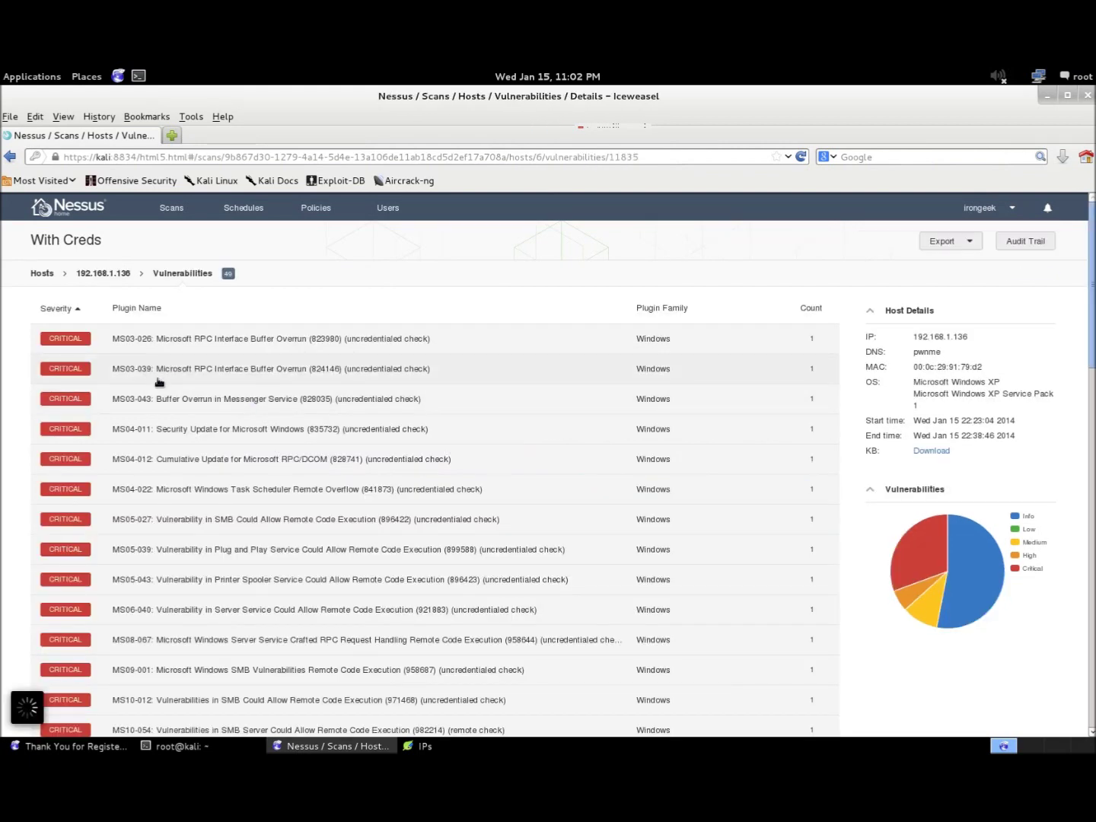
left_click(9, 156)
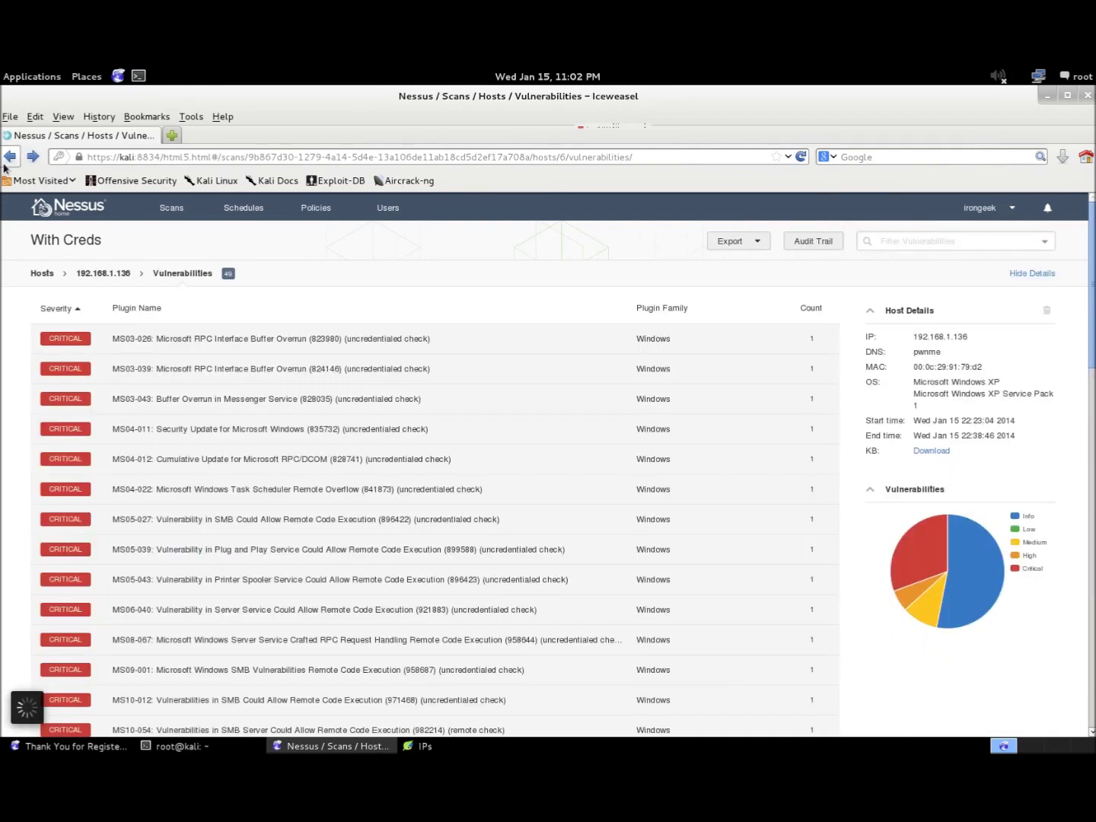
left_click(9, 158)
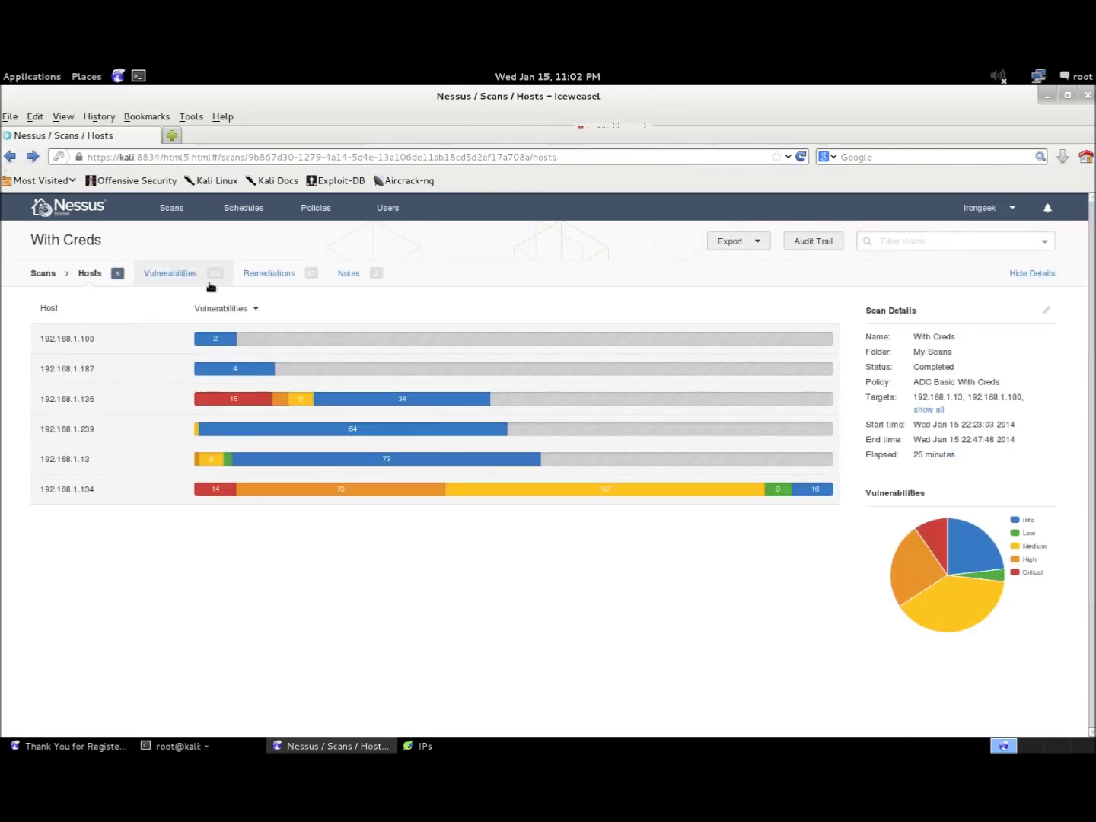
Review the scan's suggested remediations, including the top one covering 103 vulnerabilities
left_click(268, 276)
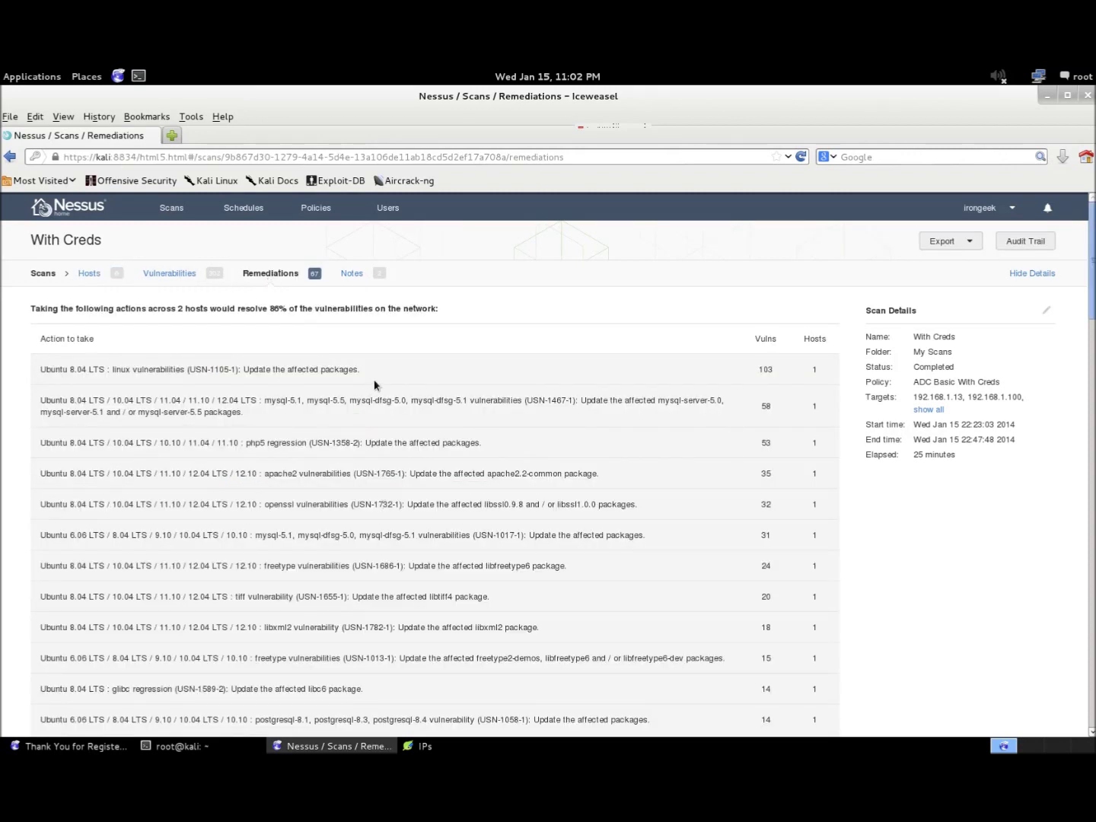
left_click_drag(386, 369, 35, 370)
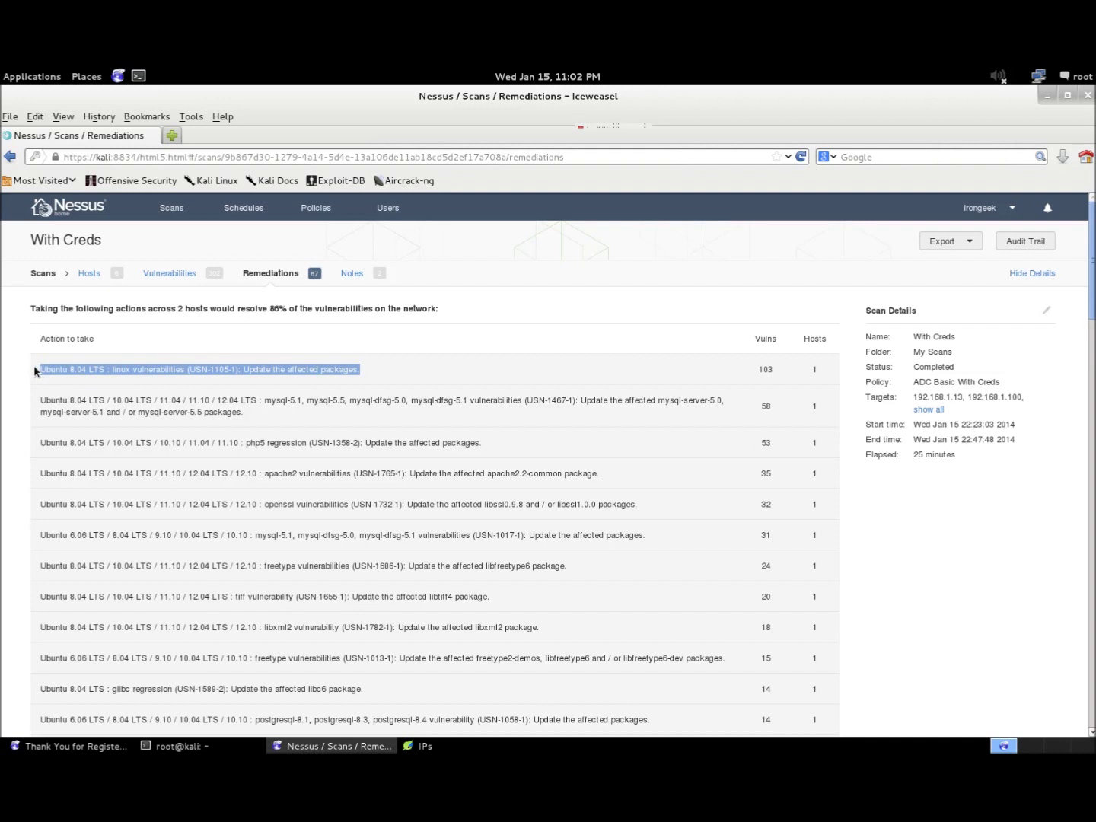
left_click(766, 372)
double_click(766, 371)
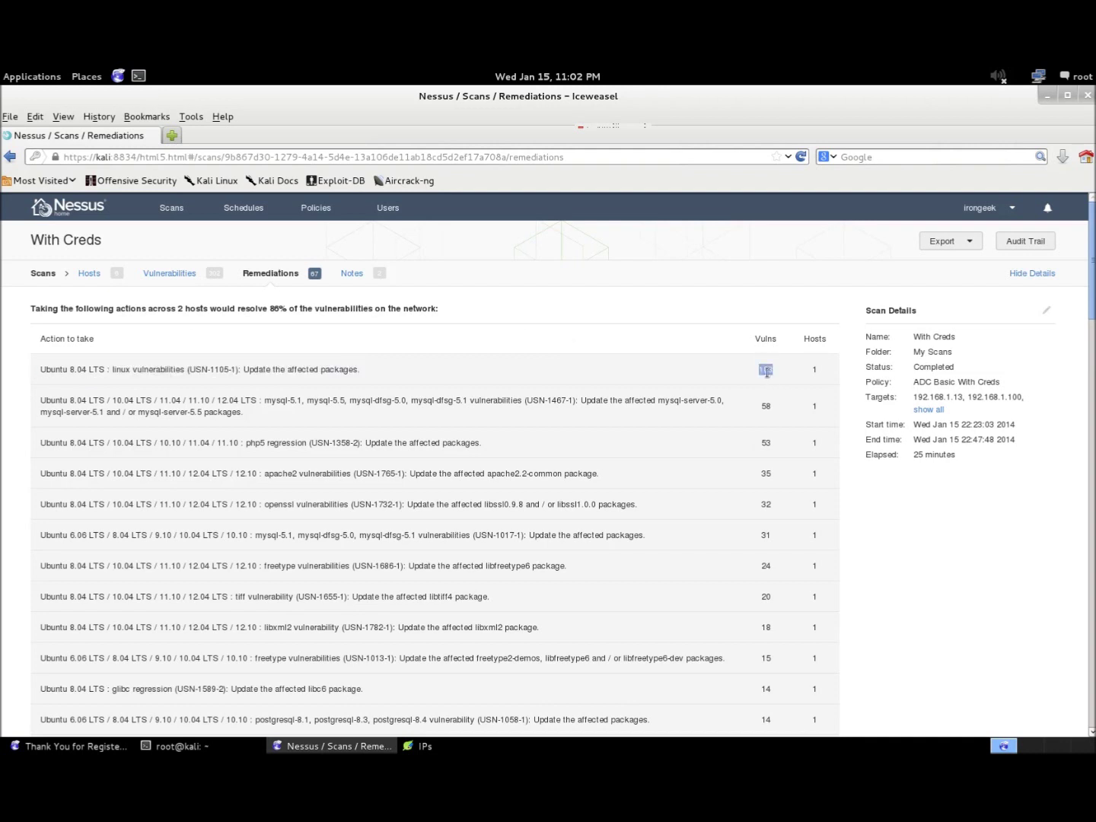
left_click_drag(354, 501, 284, 426)
Read the With Creds scan notes, then return to the My Scans list
left_click(352, 273)
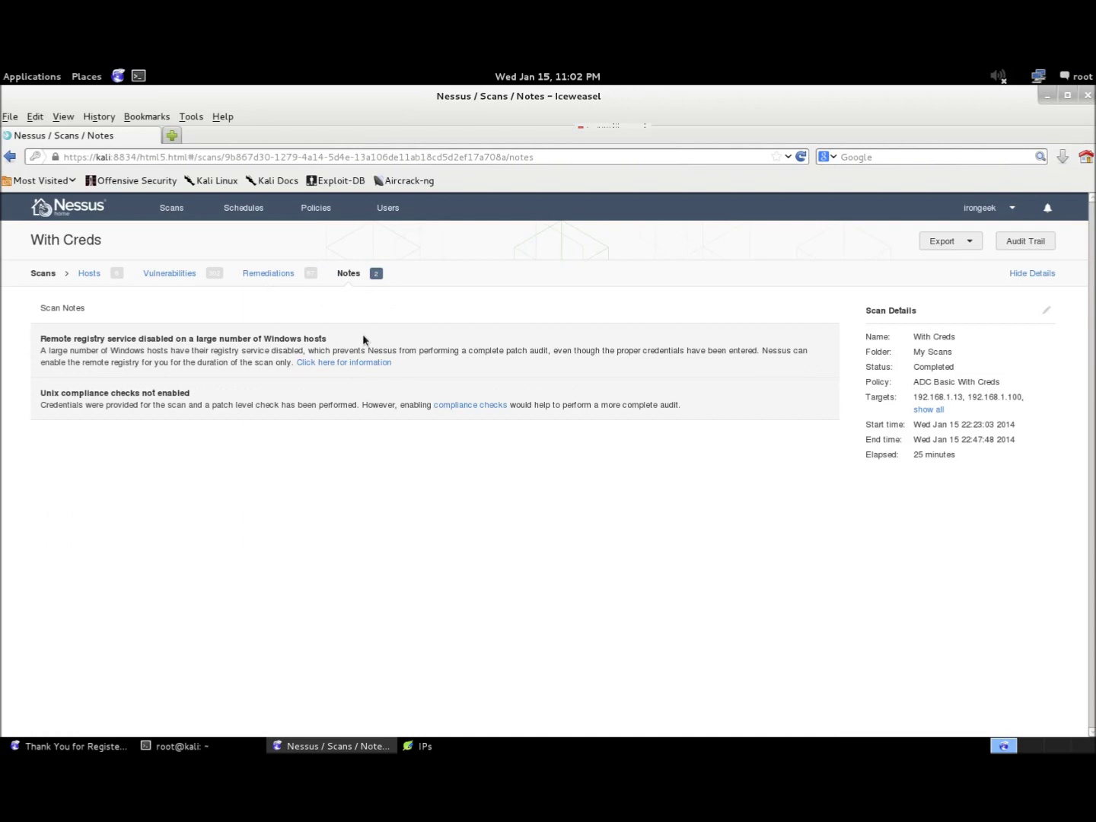
left_click_drag(333, 344, 33, 340)
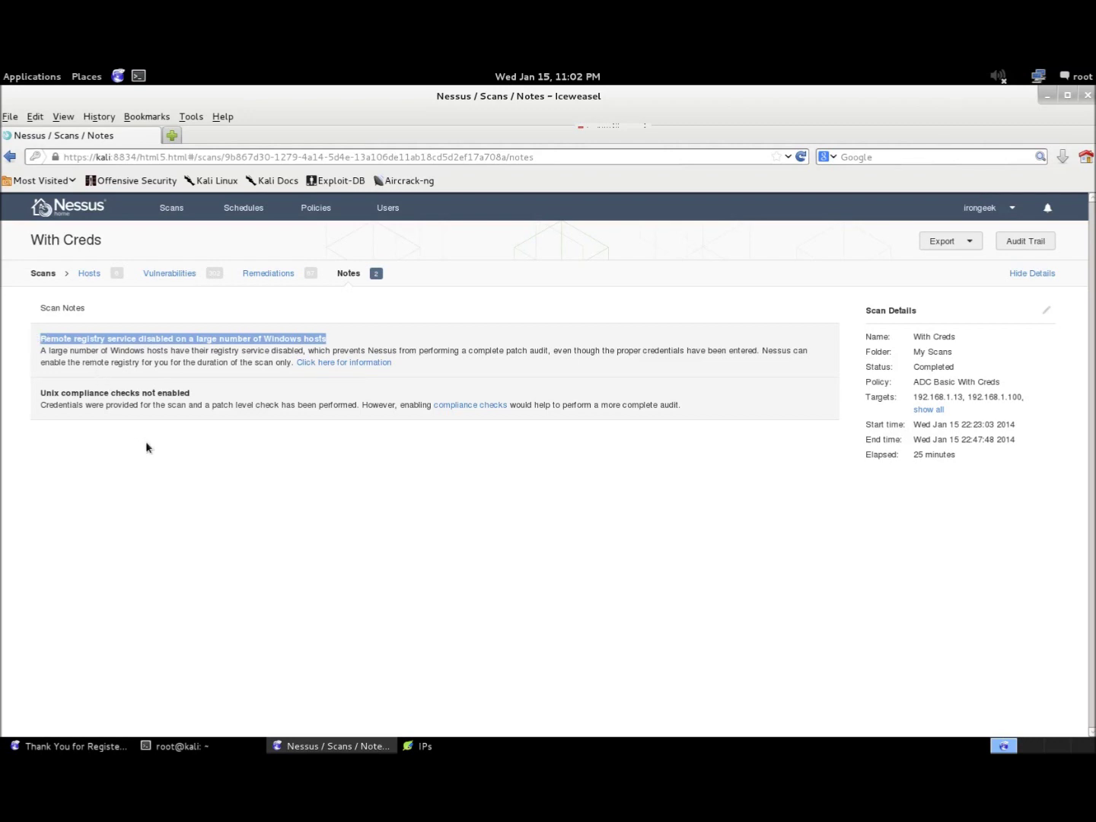
left_click_drag(208, 384, 41, 370)
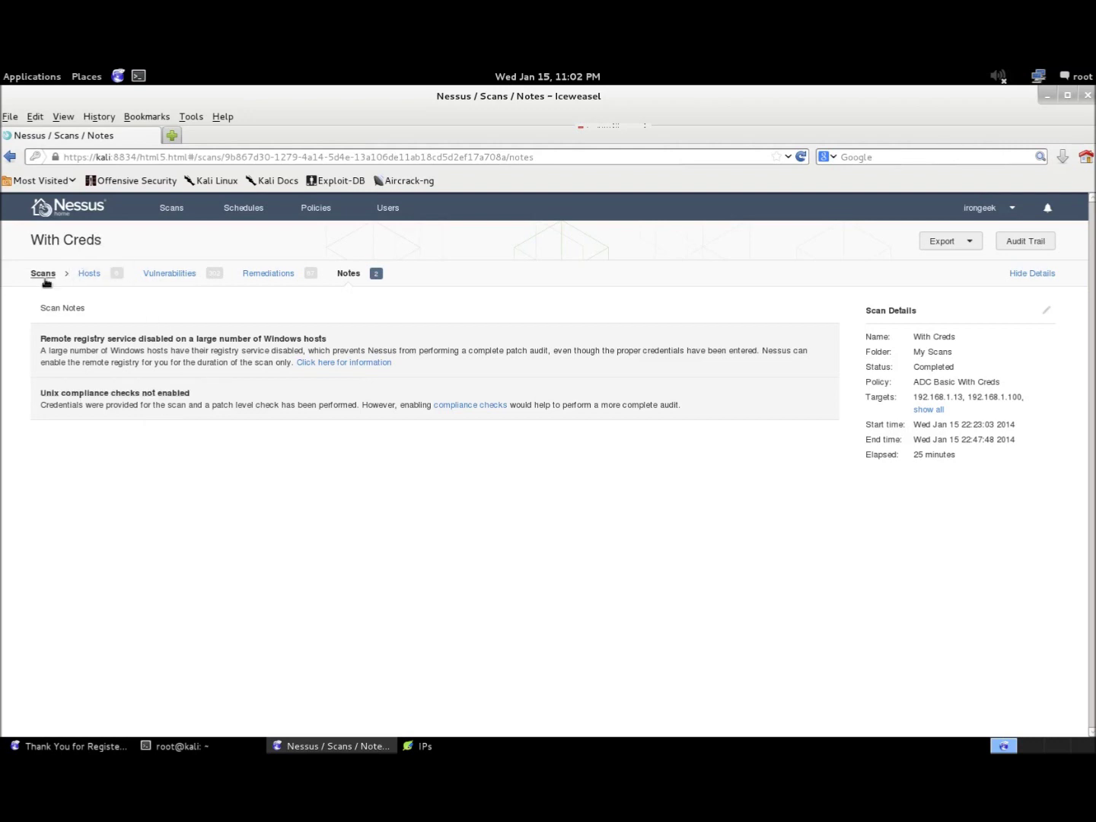
left_click(92, 211)
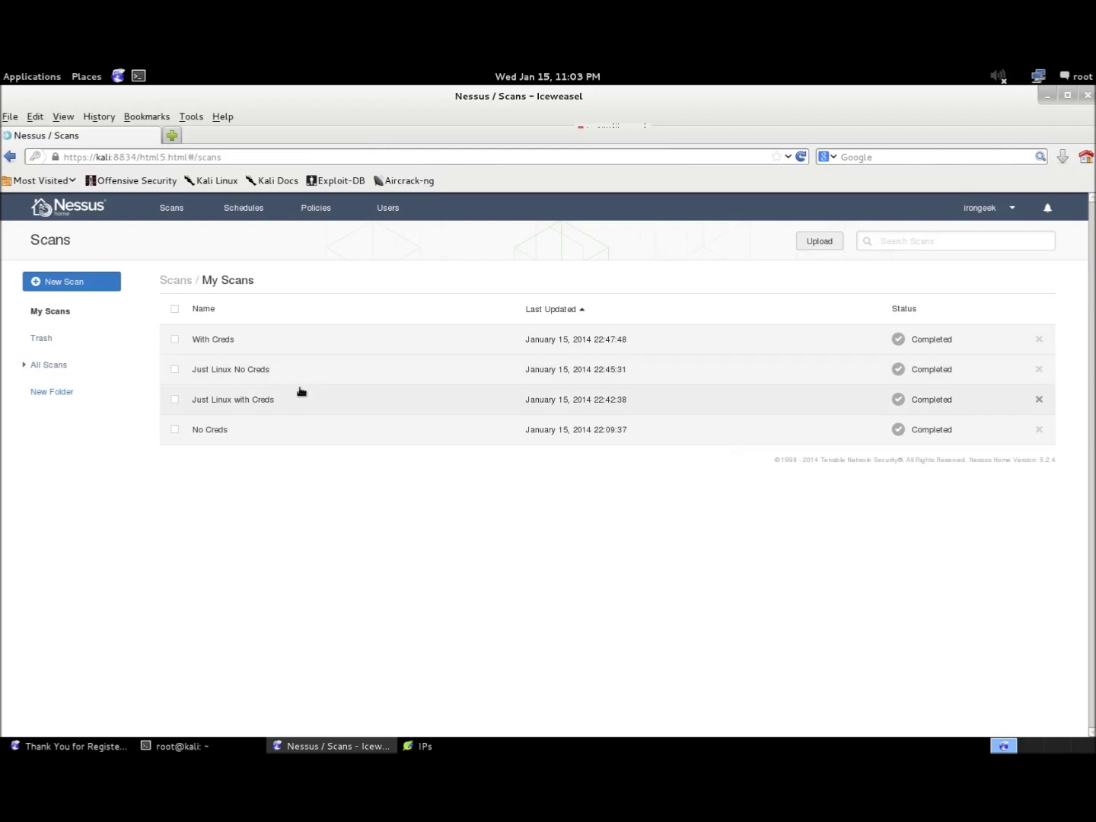
left_click(221, 400)
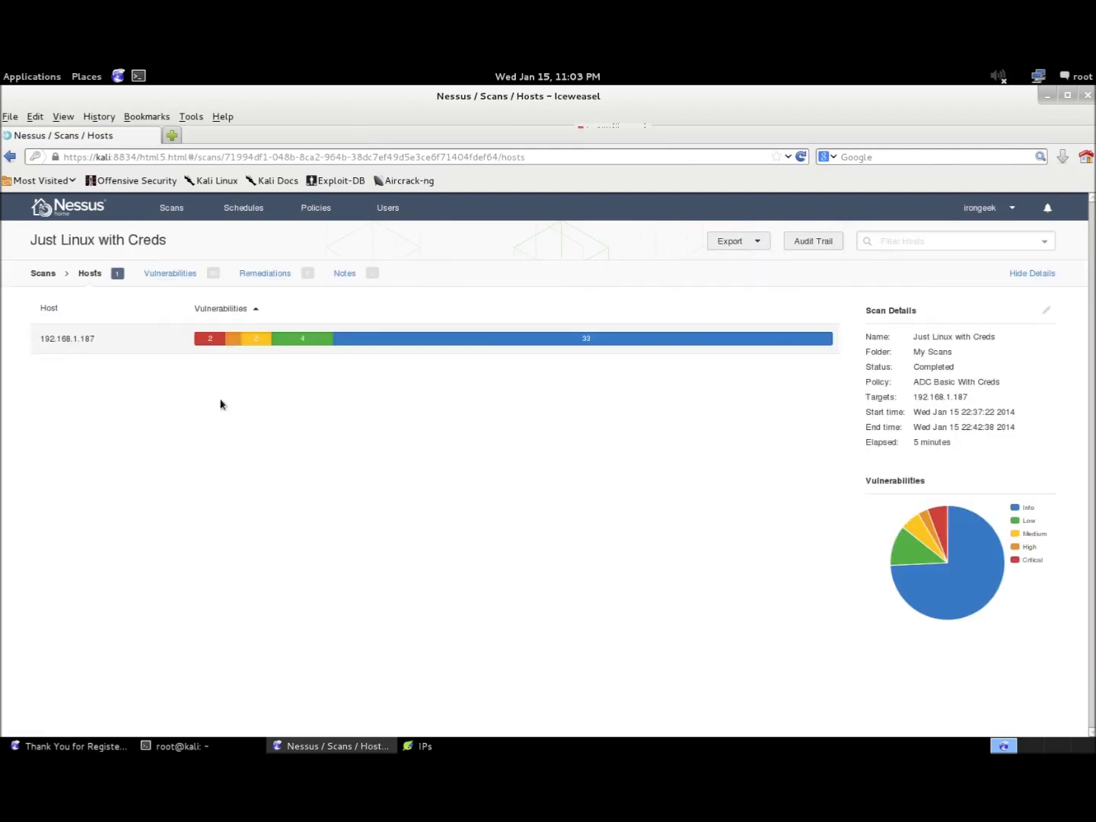
left_click(12, 161)
left_click(279, 372)
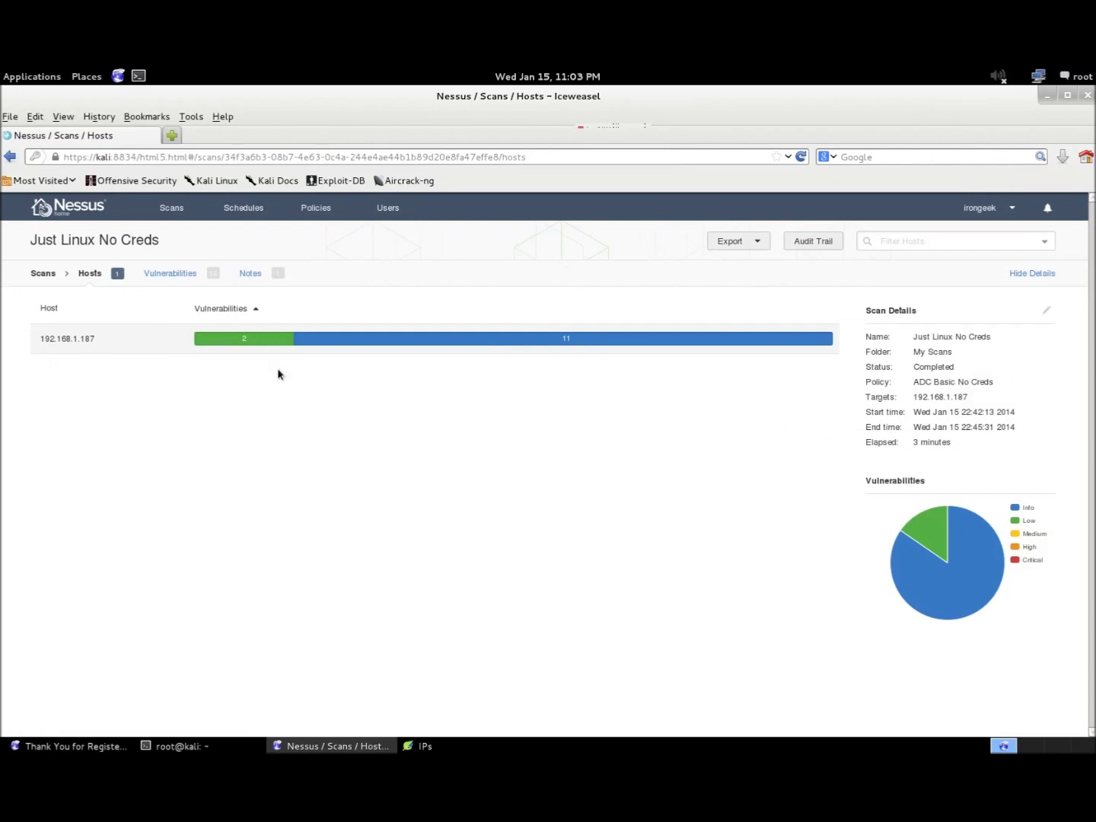
left_click(11, 157)
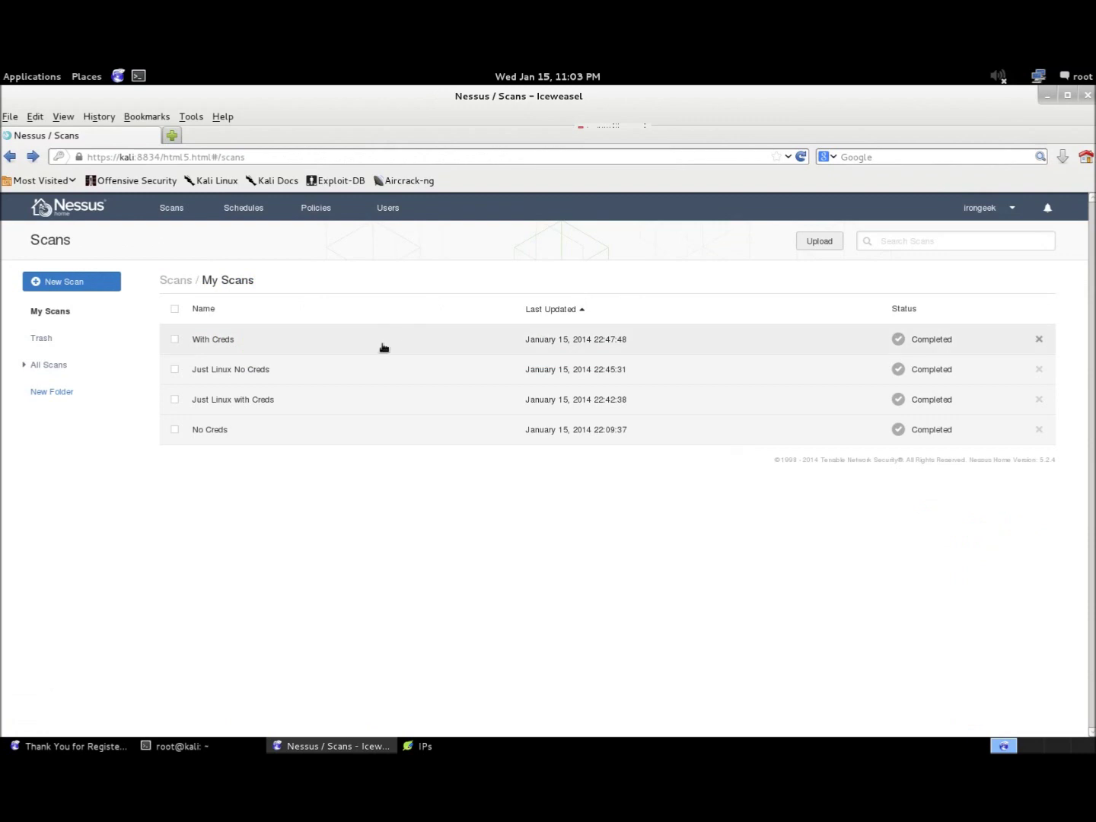
Diff Just Linux No Creds against Just Linux with Creds, with No Creds as primary report
left_click(176, 371)
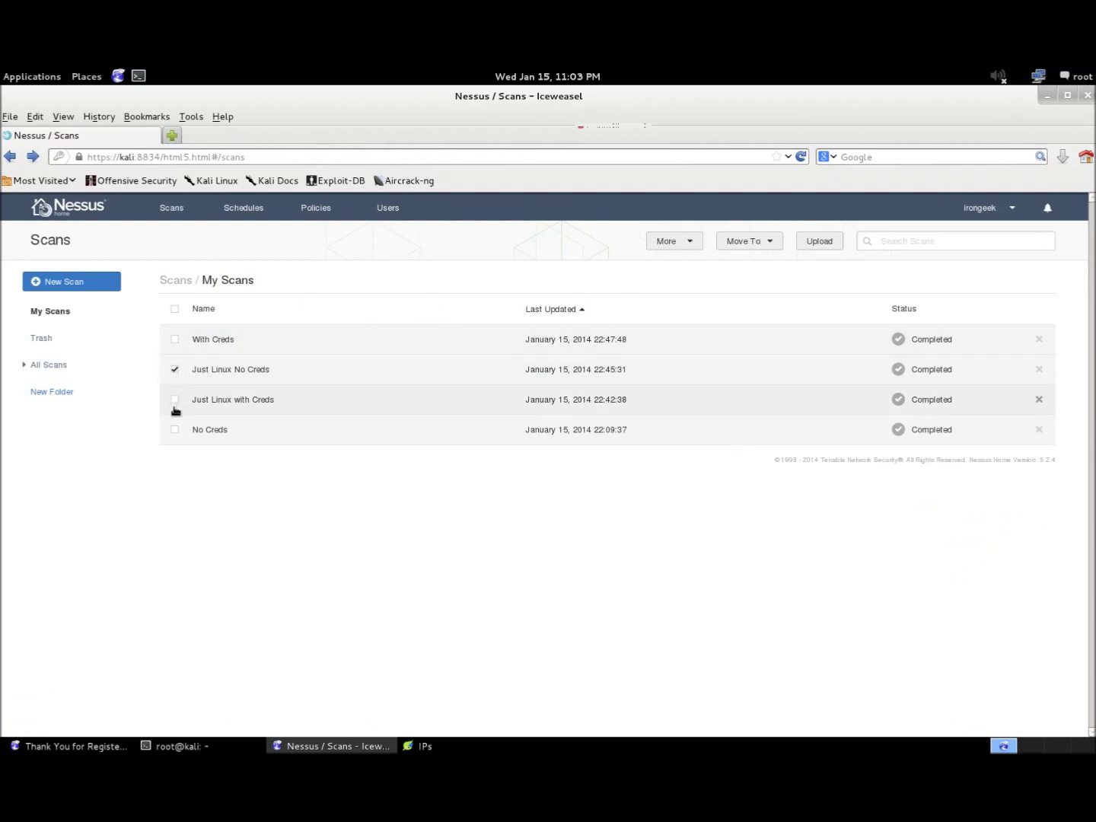
left_click(176, 401)
left_click(688, 243)
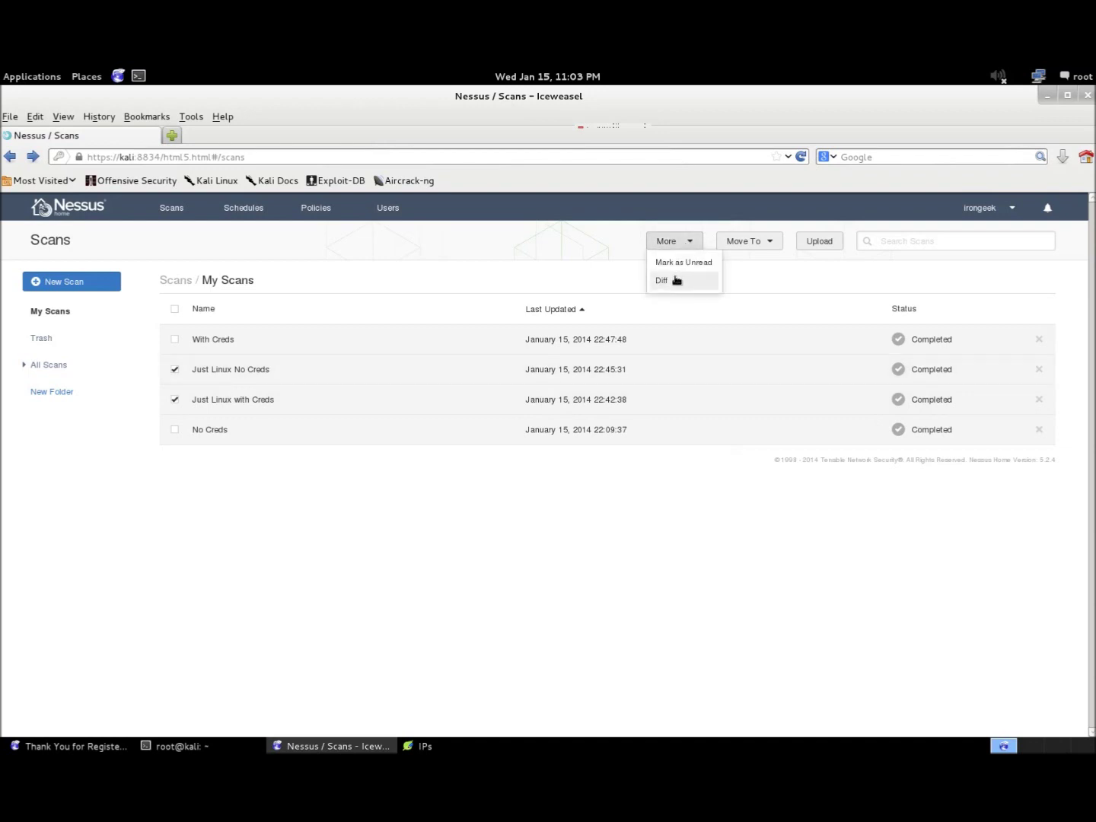
left_click(675, 280)
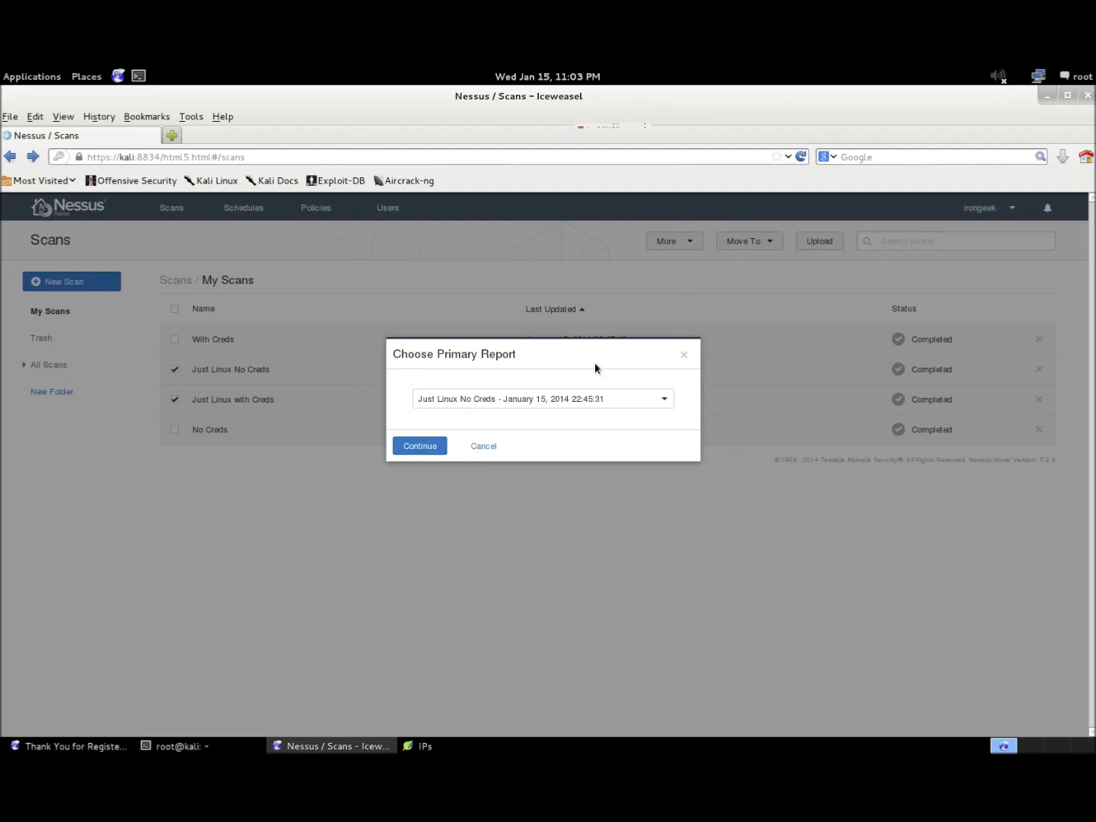
left_click(491, 448)
left_click(680, 242)
left_click(667, 283)
left_click(440, 447)
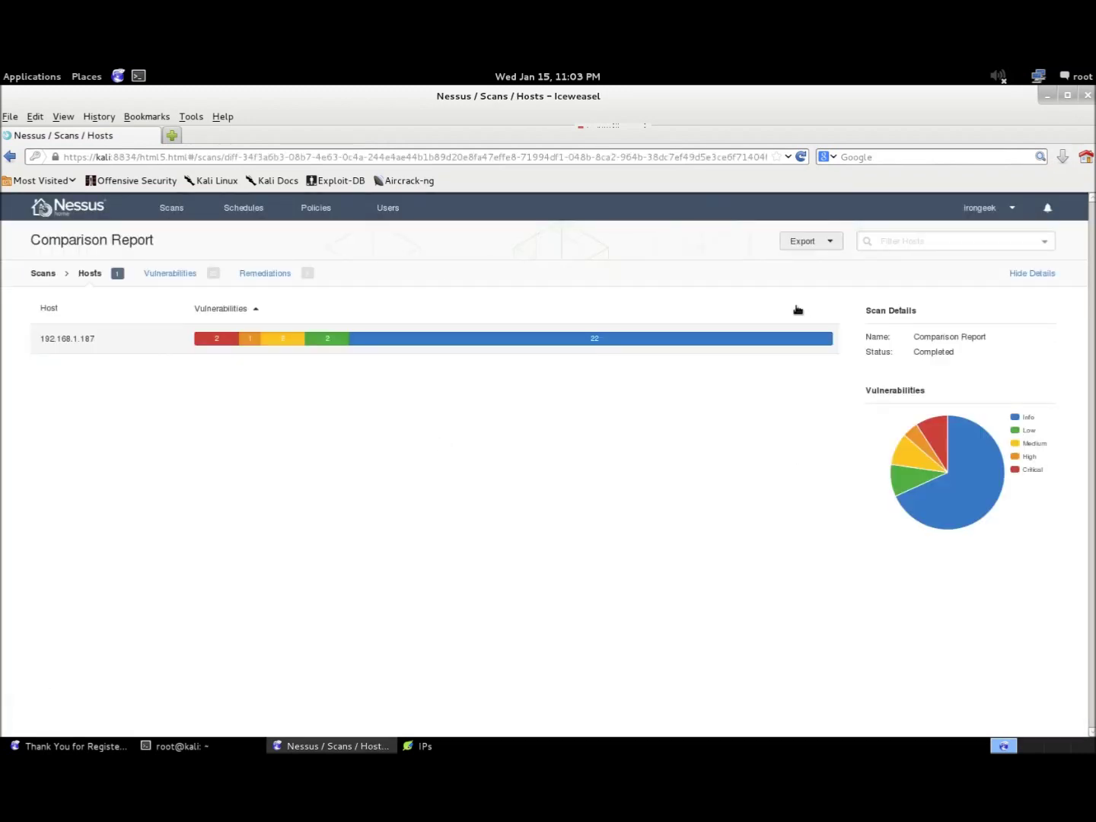
Export the comparison report as PDF with Hosts Summary, Vulnerabilities By Host and By Plugin, and save it
left_click(826, 242)
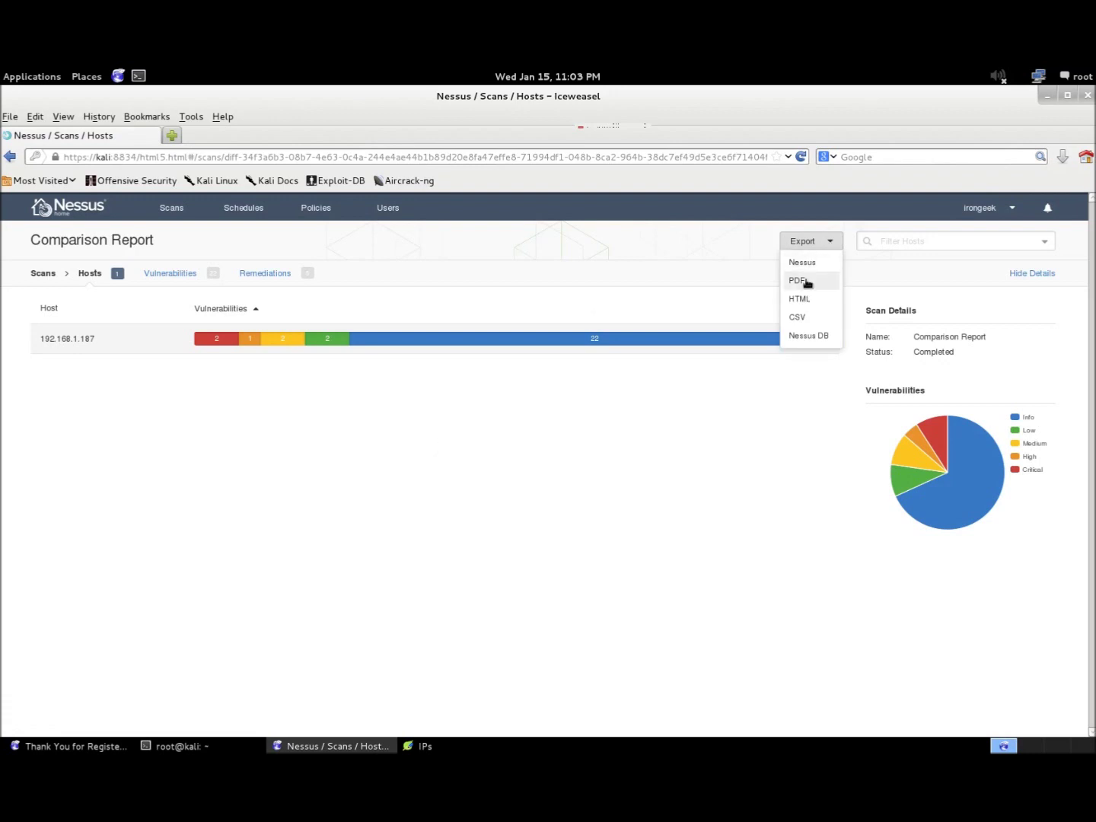
left_click(799, 281)
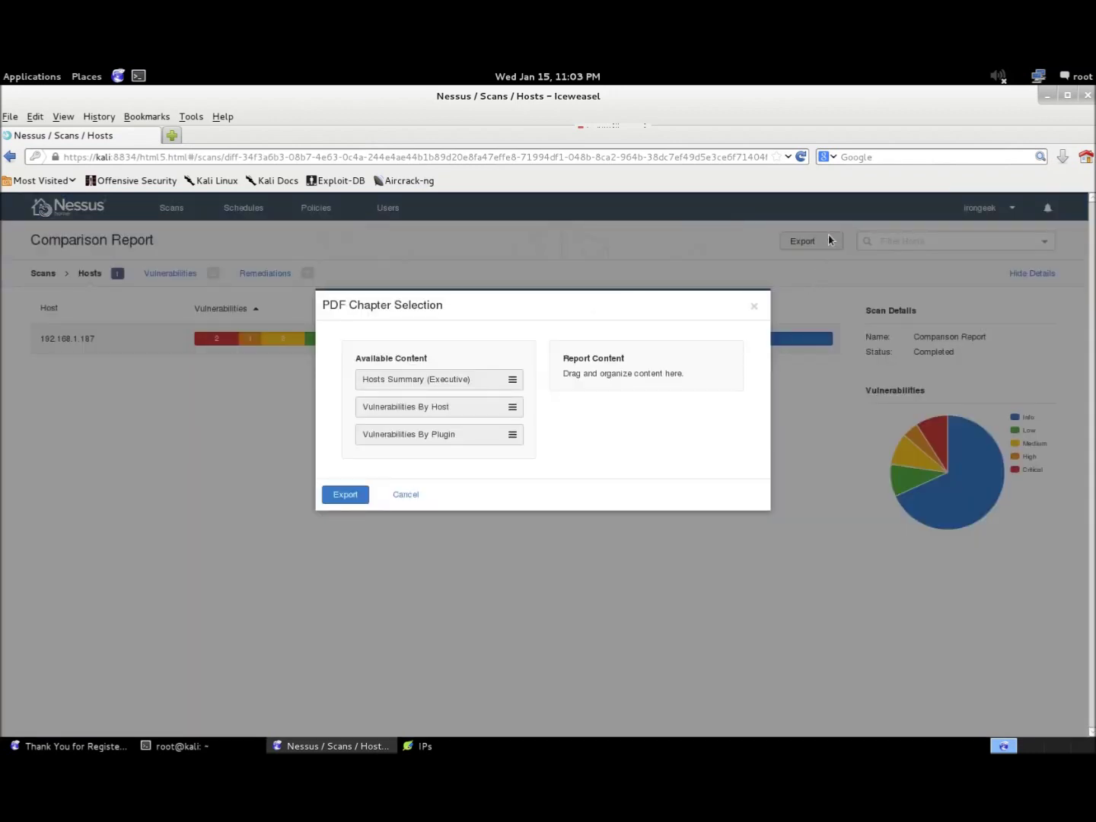
left_click_drag(455, 384, 618, 373)
left_click_drag(419, 379, 652, 403)
left_click_drag(456, 382, 647, 440)
left_click(347, 495)
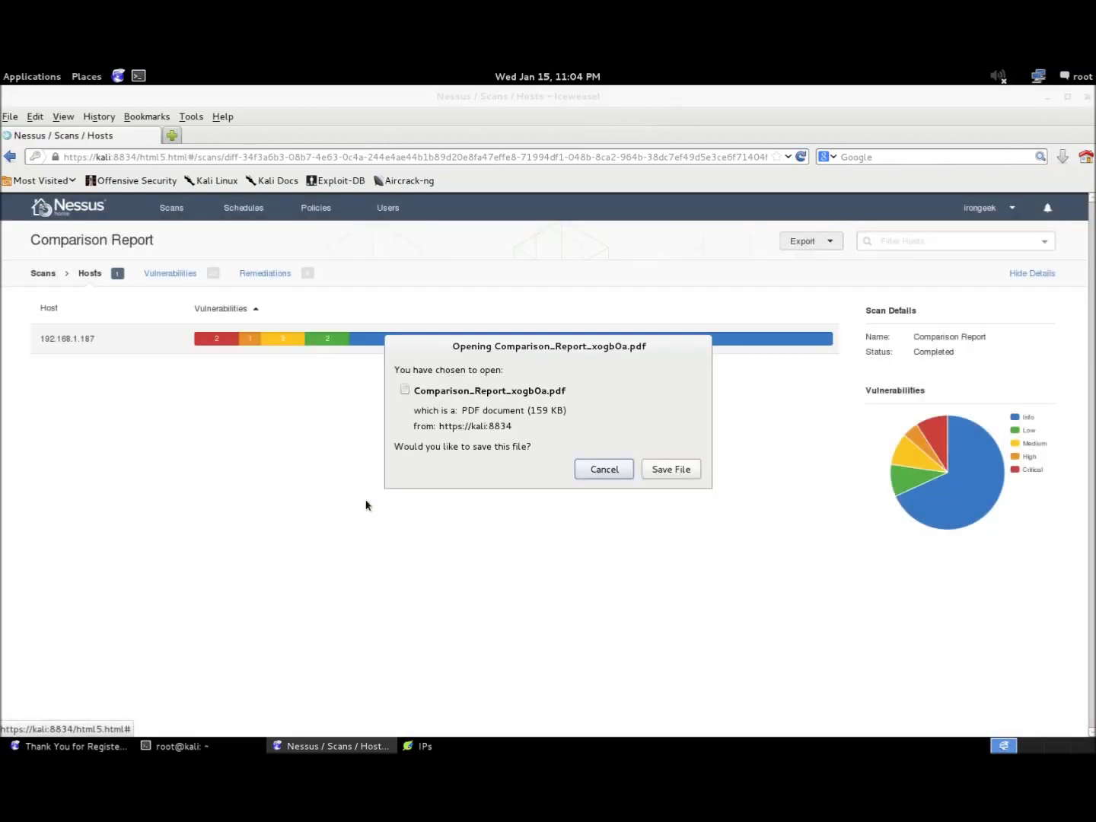
left_click(662, 469)
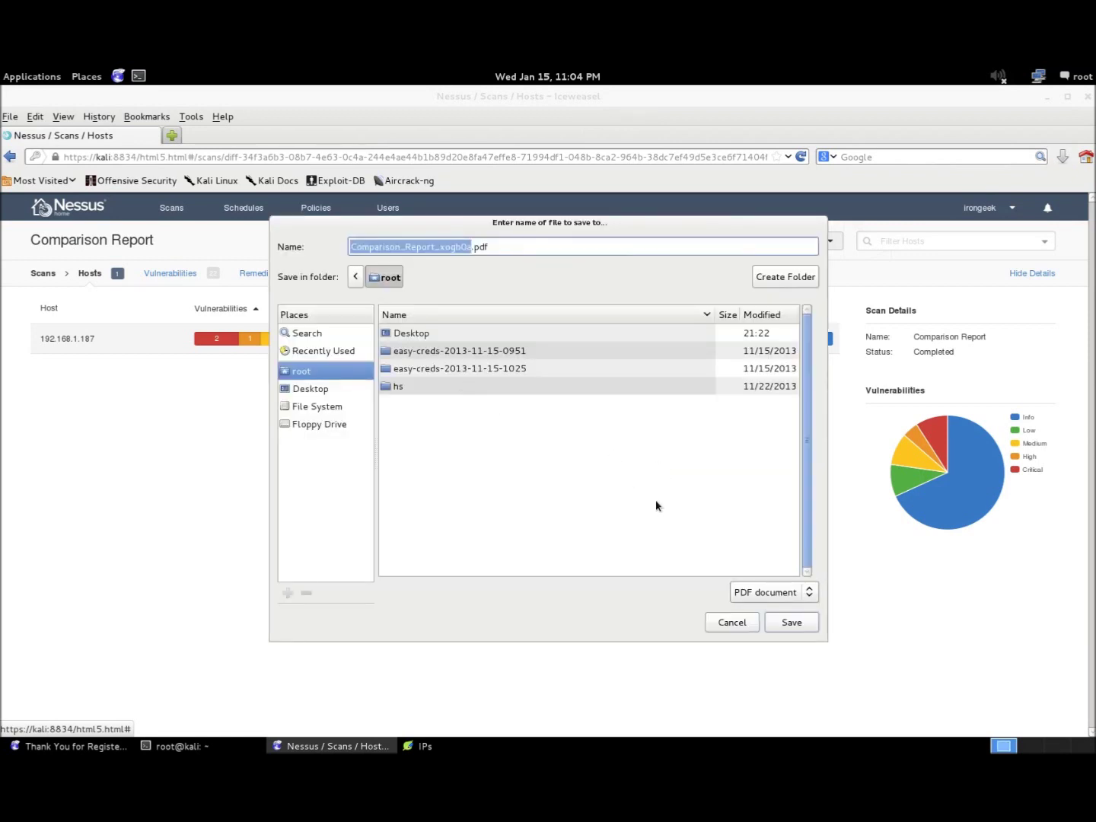
left_click(791, 622)
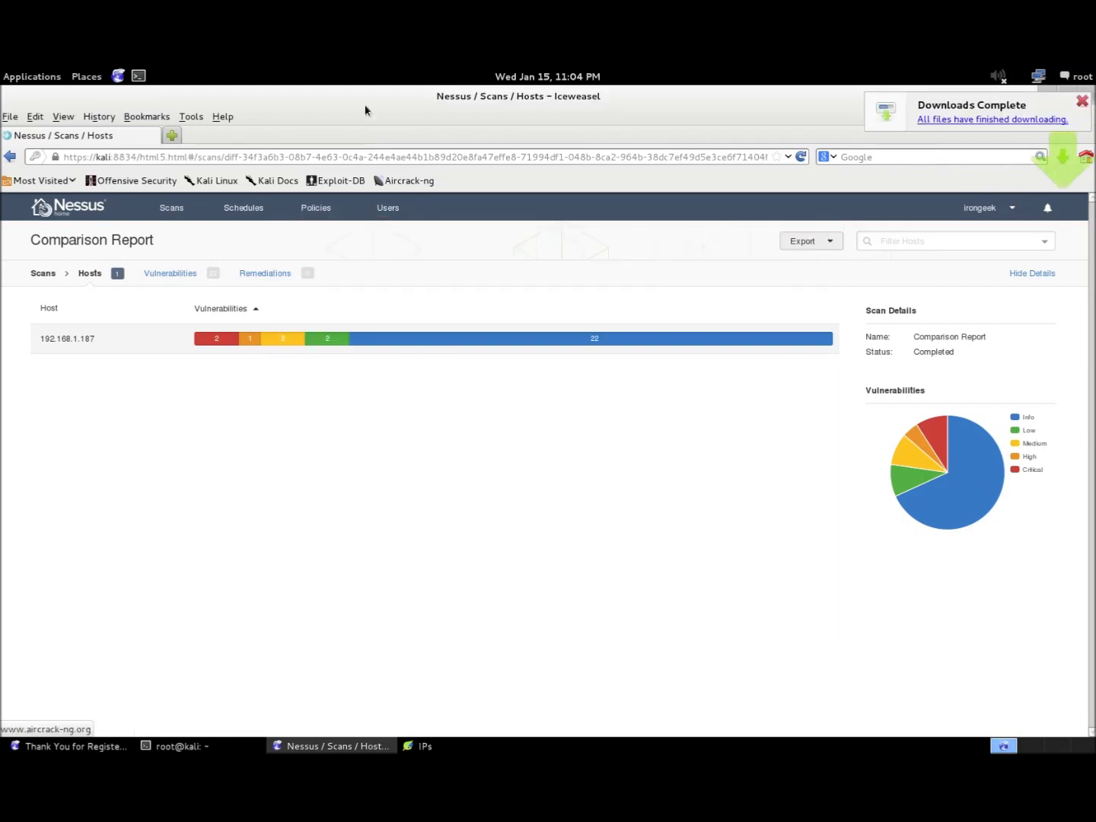
Restore the Nessus window and close the Tenable registration window with both its tabs
left_click_drag(278, 103, 585, 321)
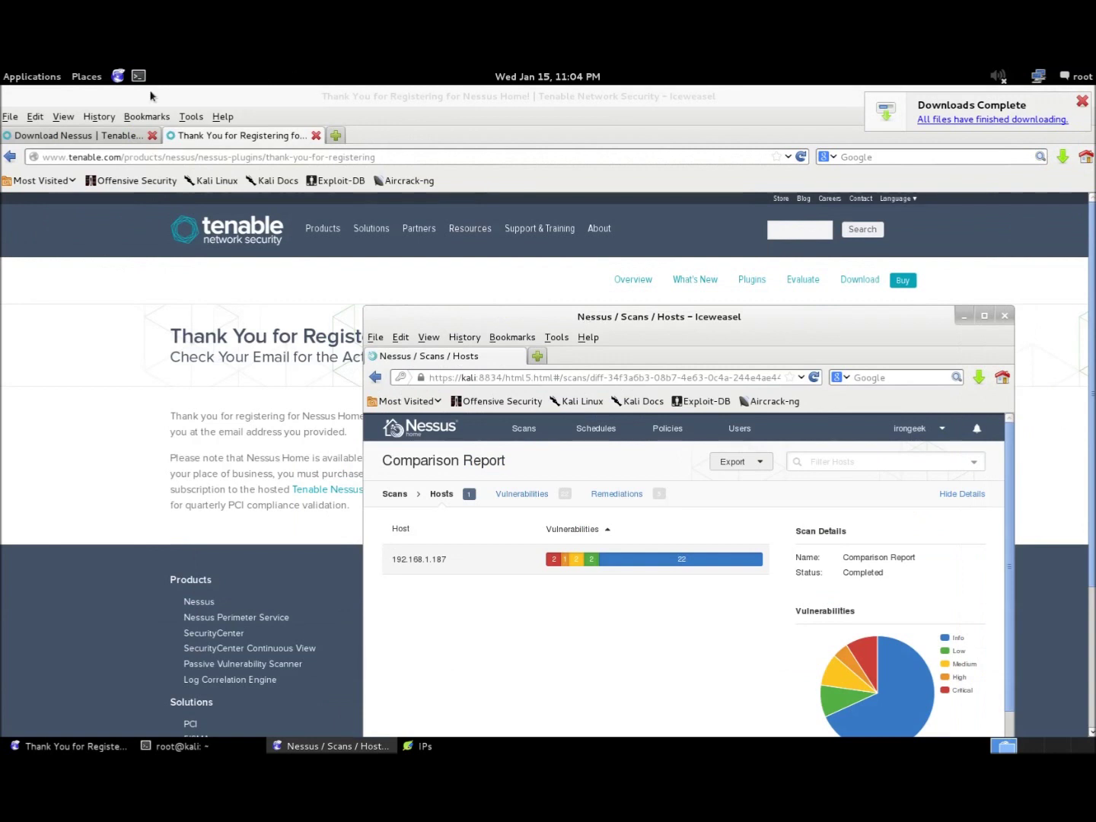
left_click(15, 99)
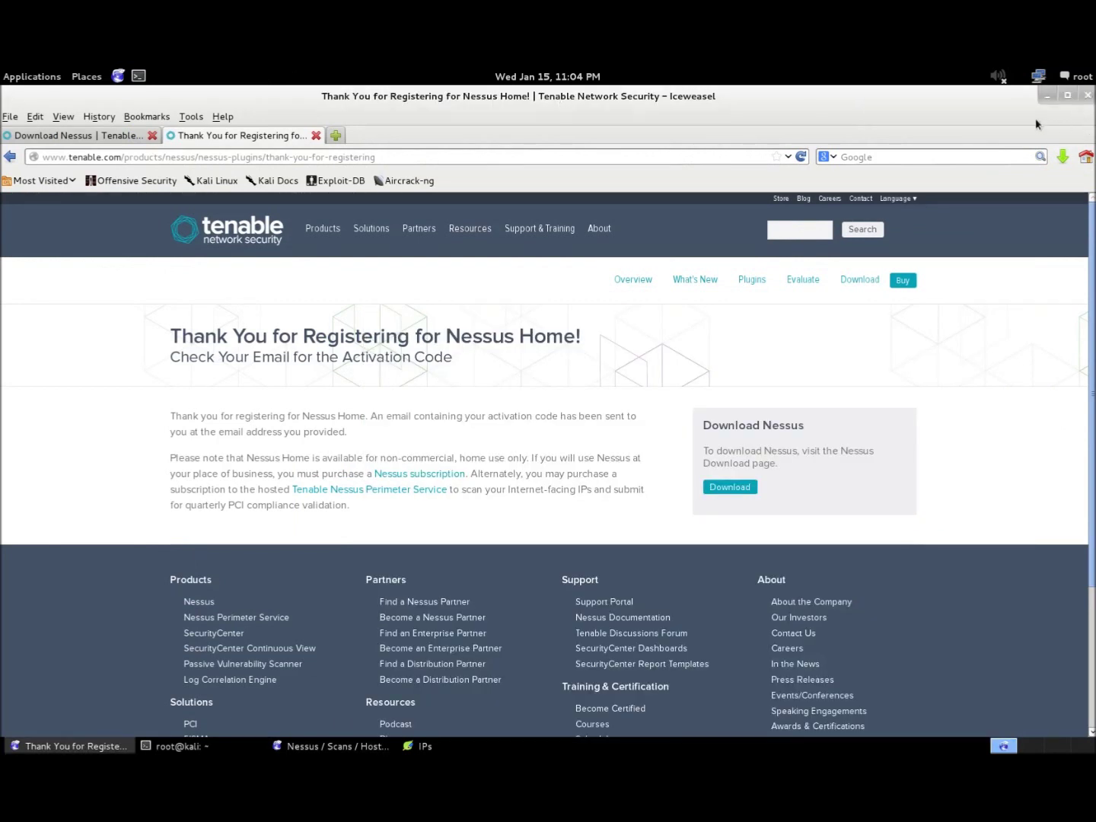
left_click(1088, 99)
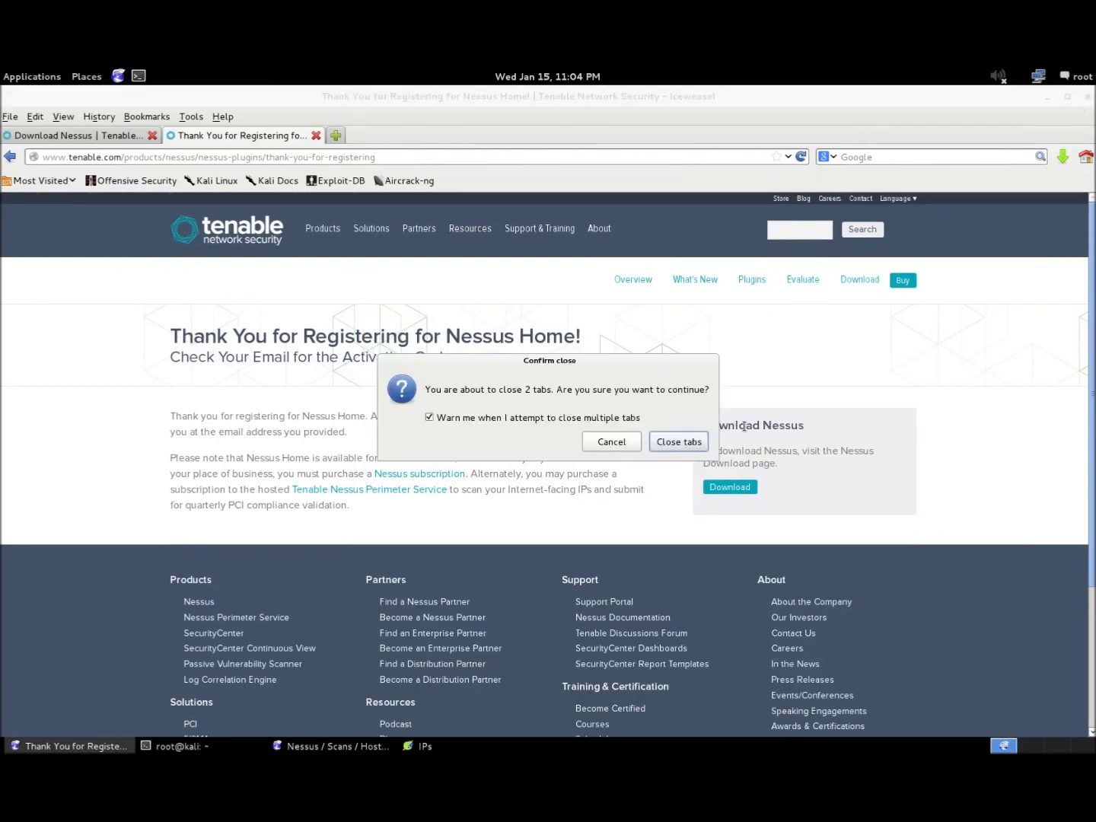
left_click(692, 447)
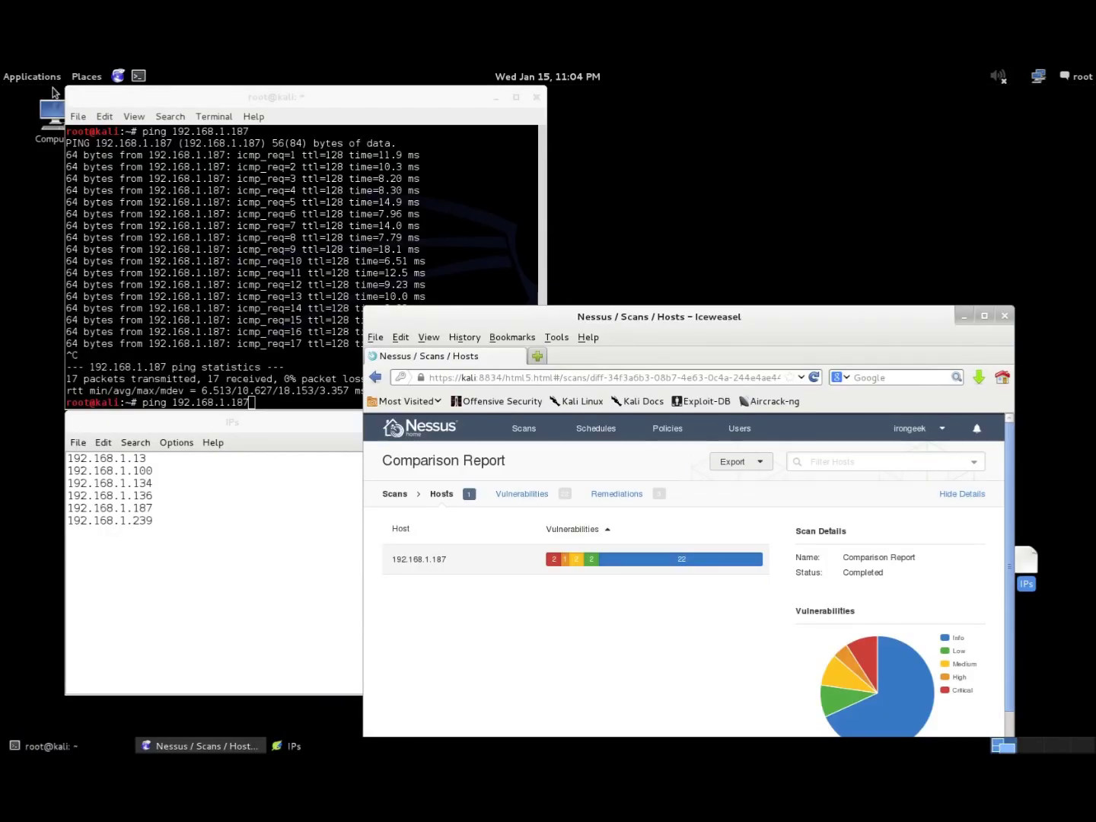
Open Comparison_Report_xogb0a.pdf from the Home folder in the file browser
double_click(52, 116)
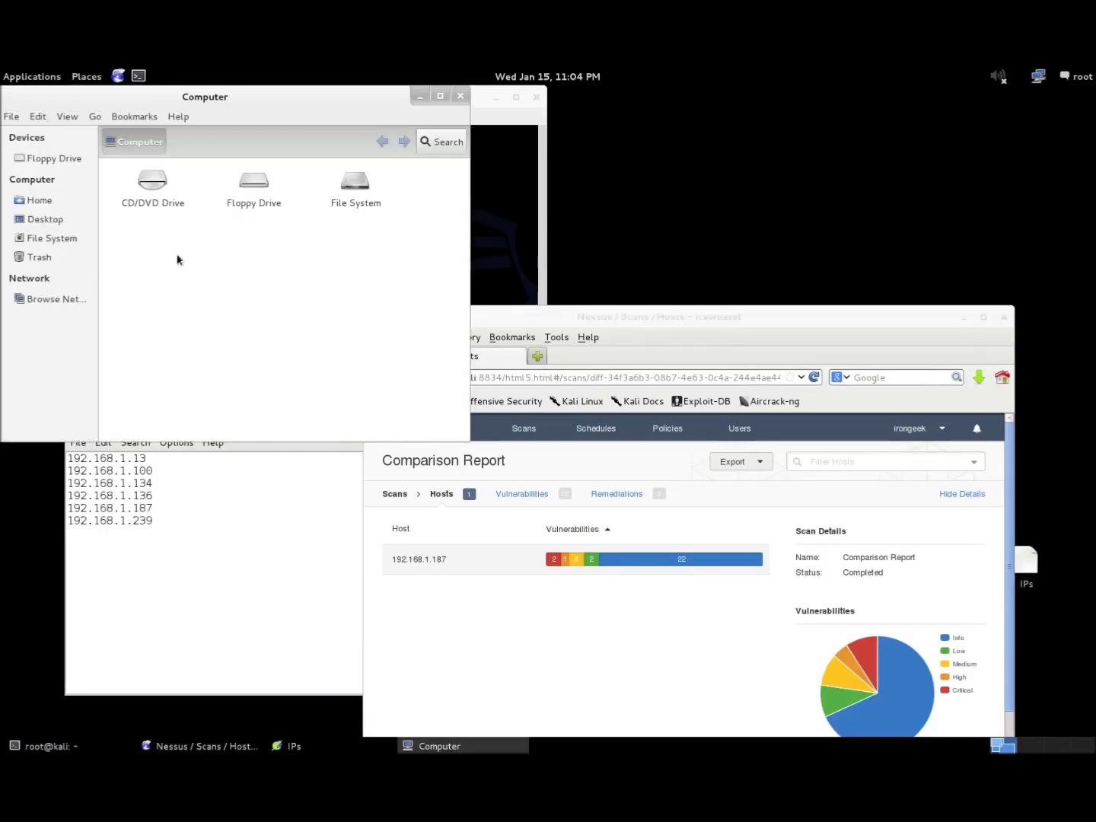
left_click(42, 202)
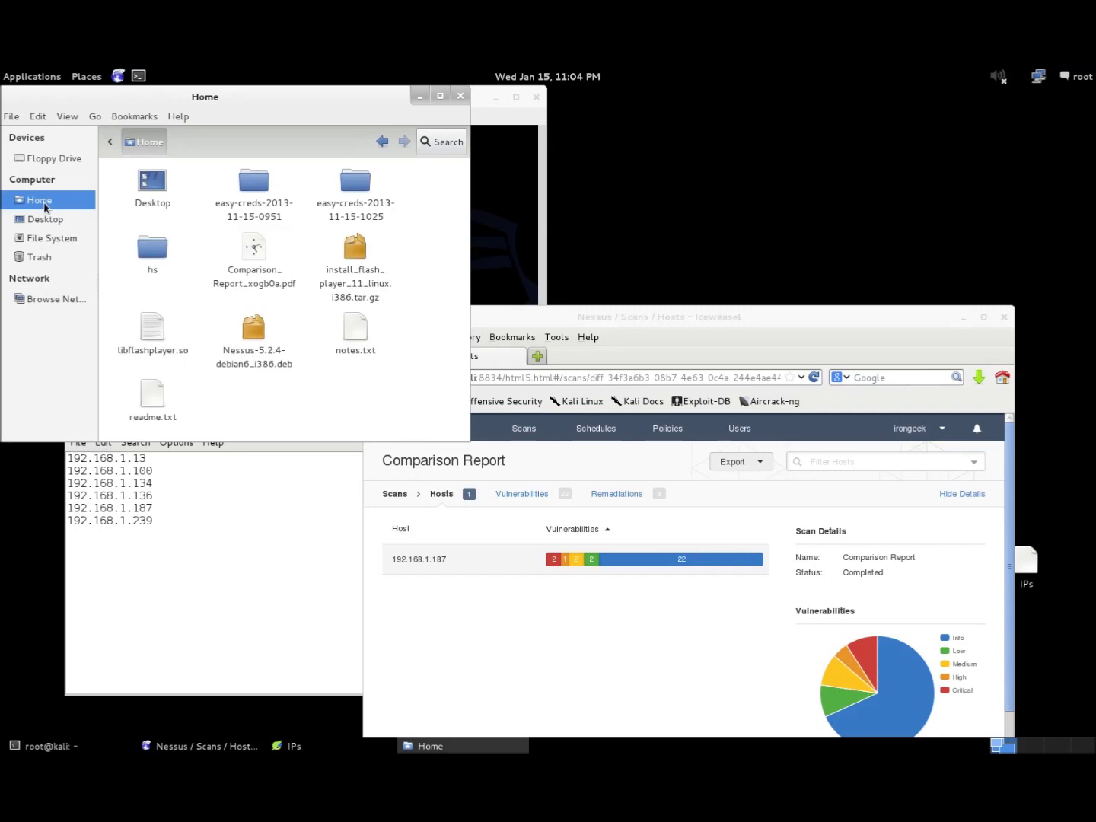
double_click(285, 274)
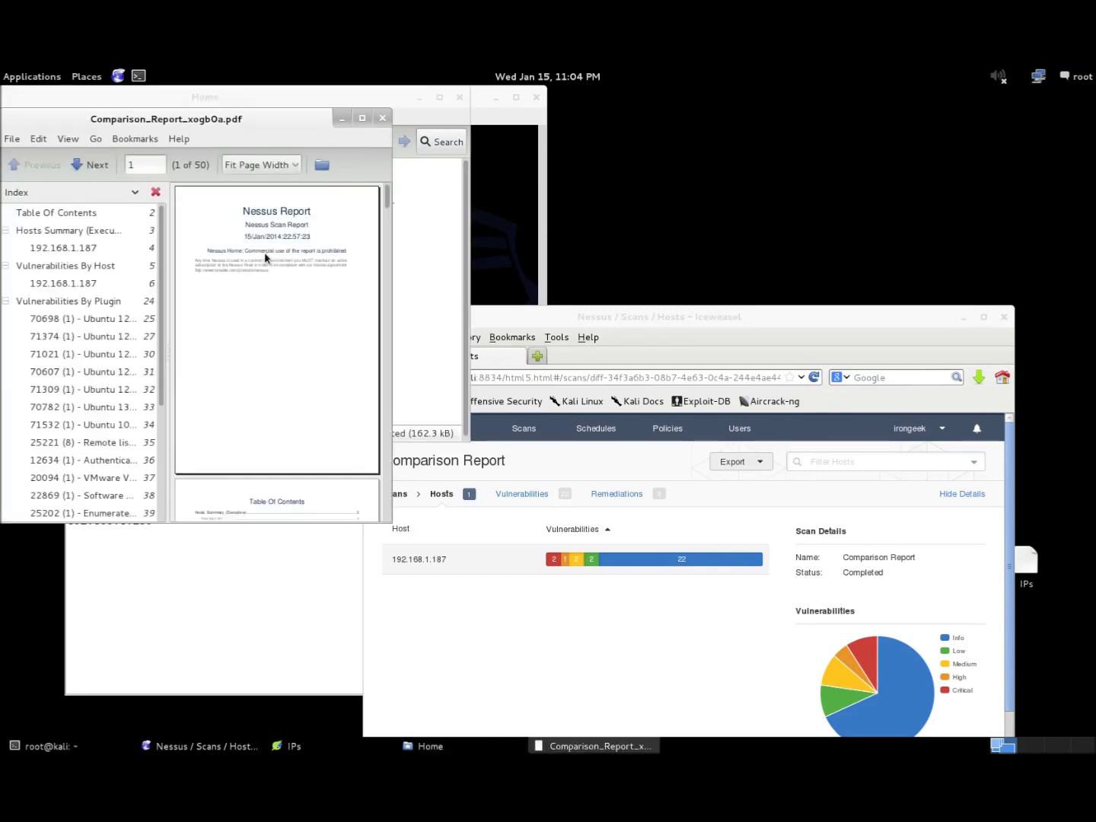
Page through the maximized PDF, close the viewer, and maximize the Nessus comparison report window
left_click(363, 118)
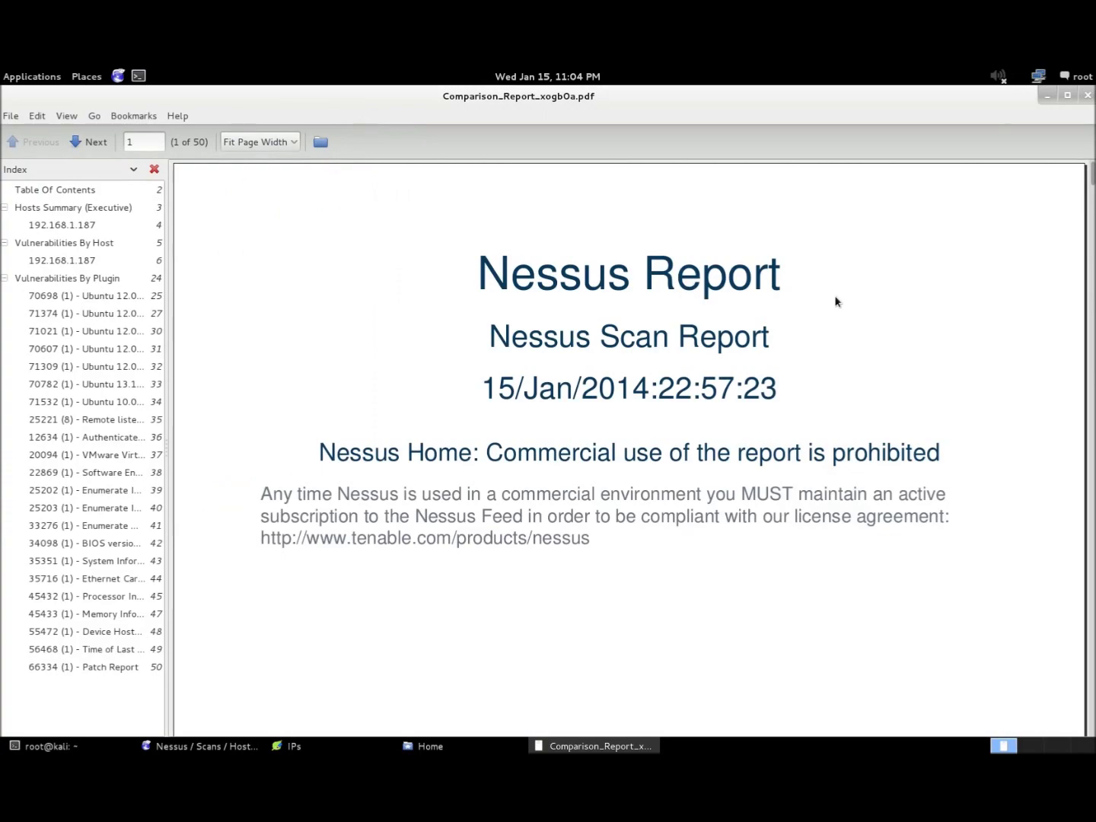
left_click_drag(1093, 178, 1076, 320)
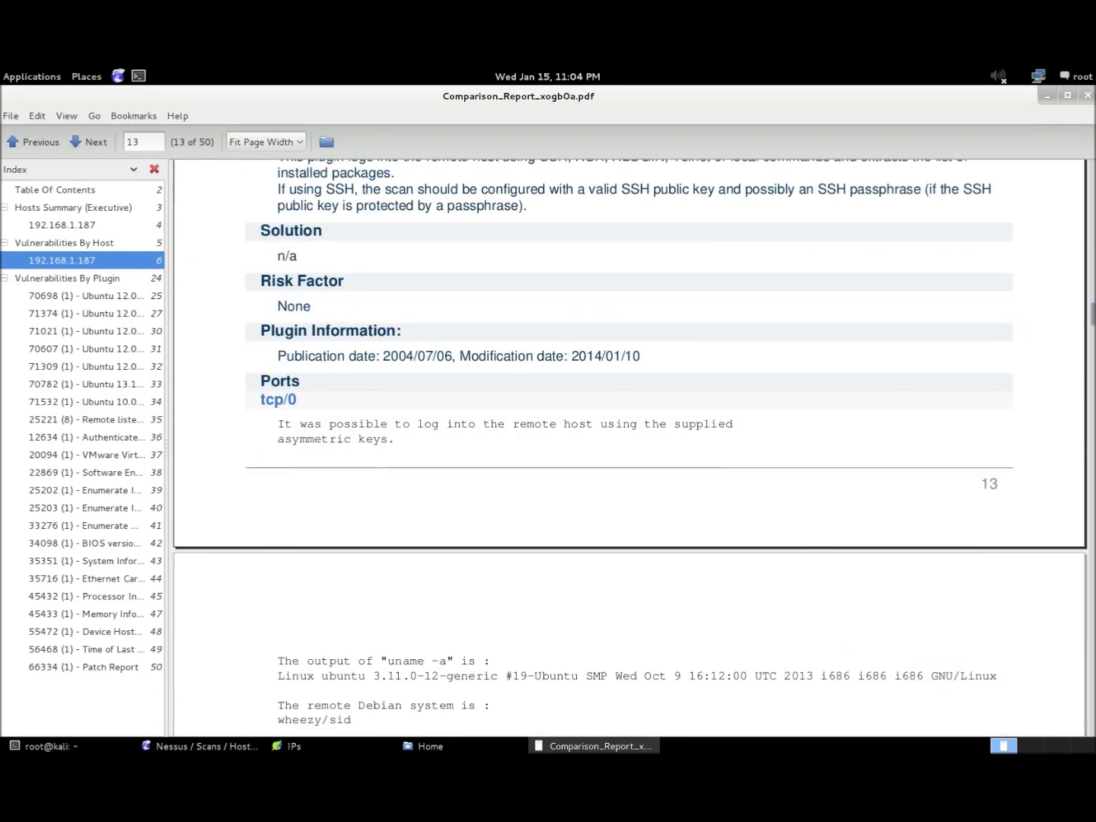
left_click(1088, 95)
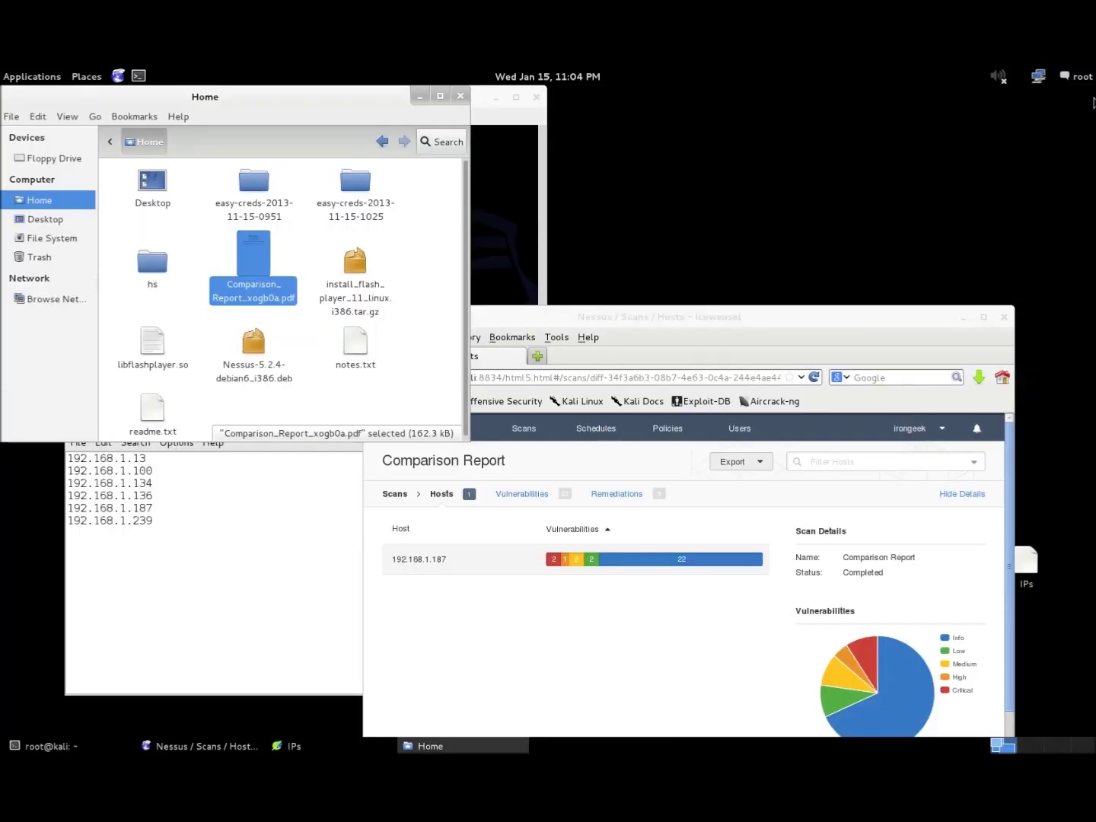
double_click(772, 313)
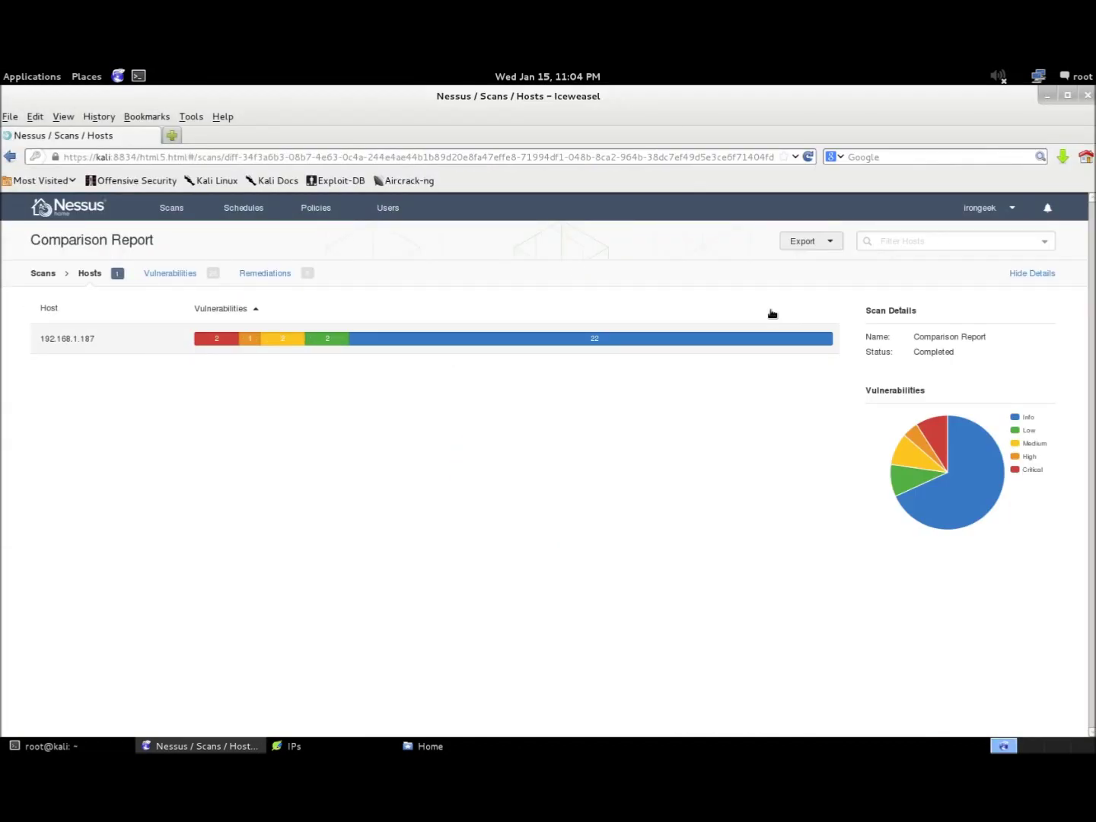